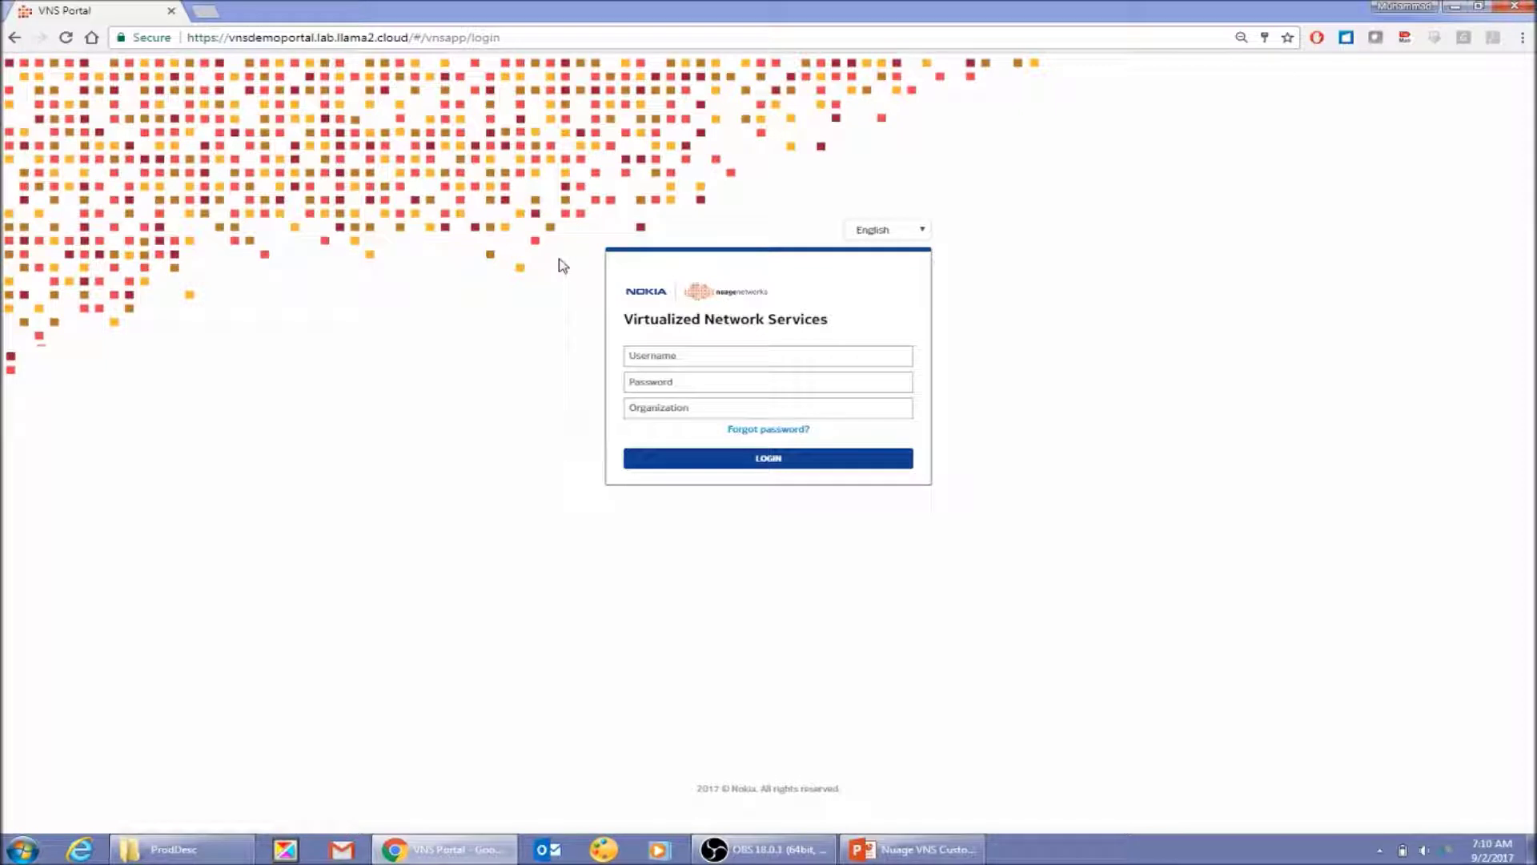
# Step: Switch to the VNS Portal login page in Chrome and bring up the browser menu
pyautogui.click(1522, 38)
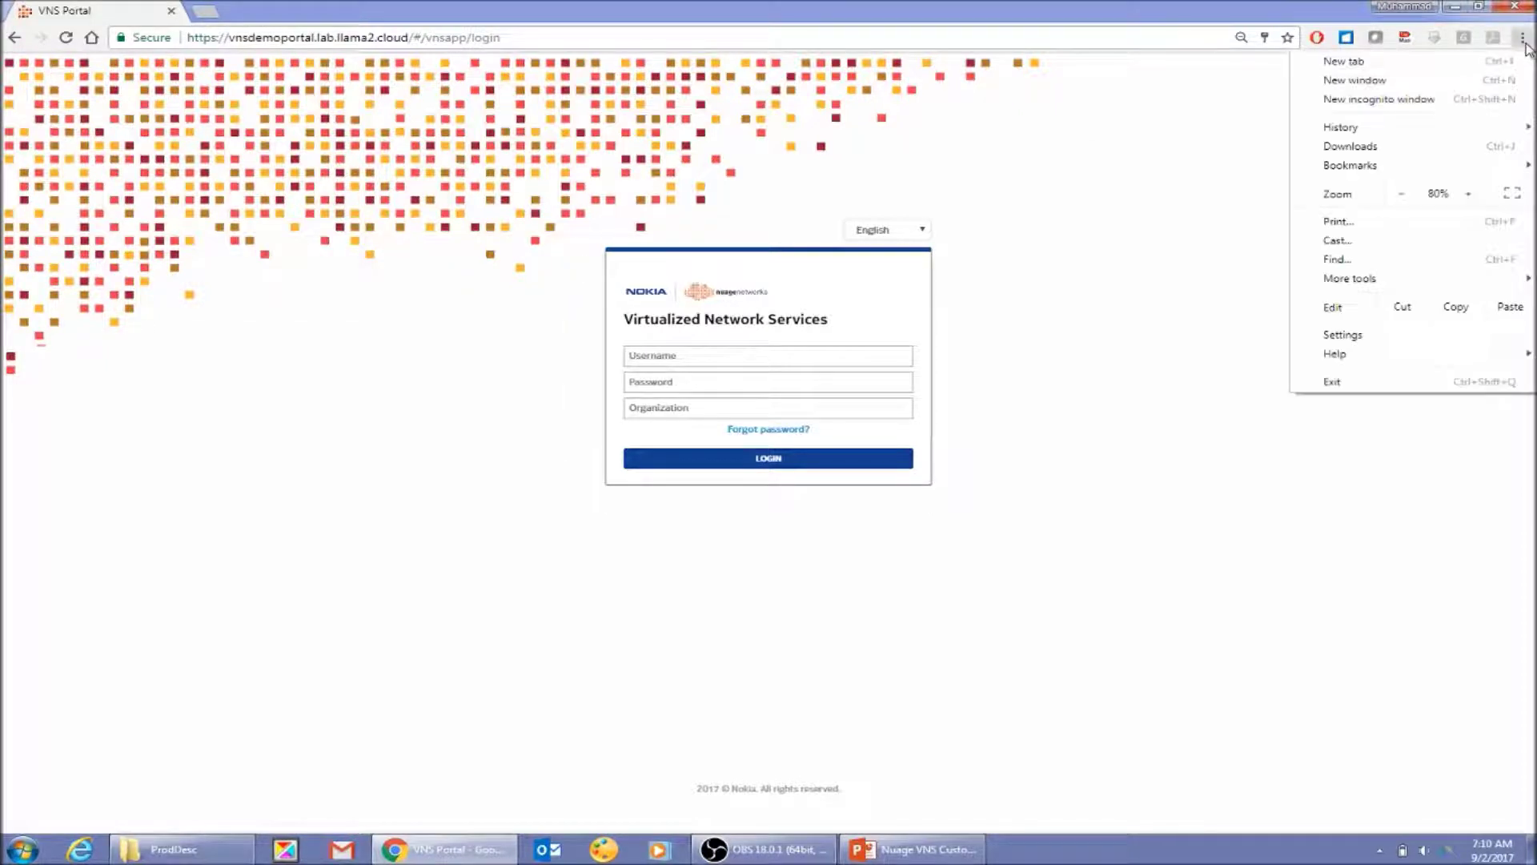
# Step: Zoom the login page to 90% and enter the administrator username
pyautogui.click(1470, 195)
pyautogui.click(1092, 219)
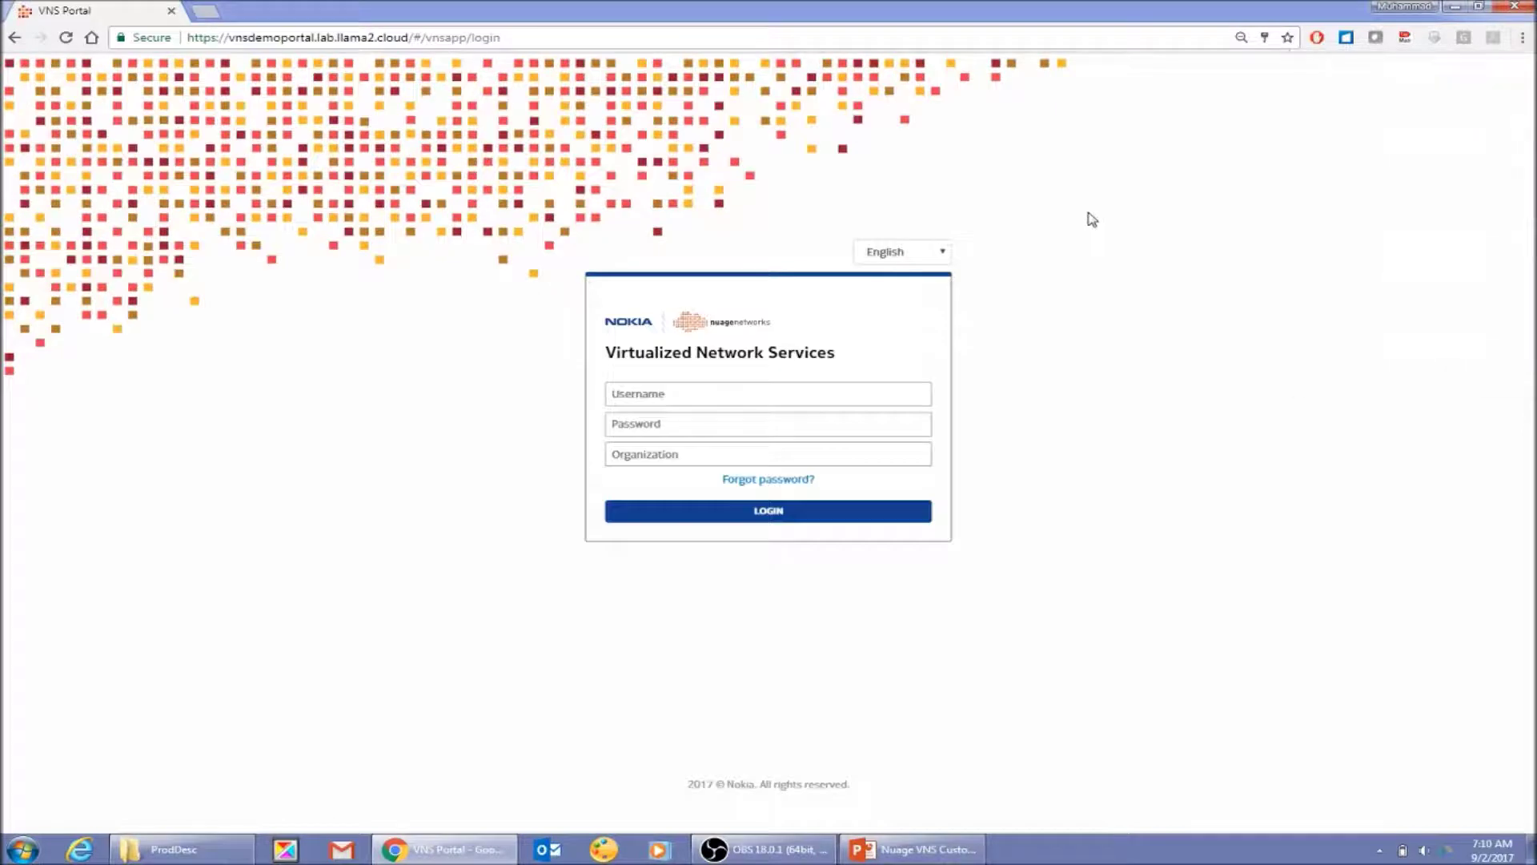
pyautogui.click(672, 391)
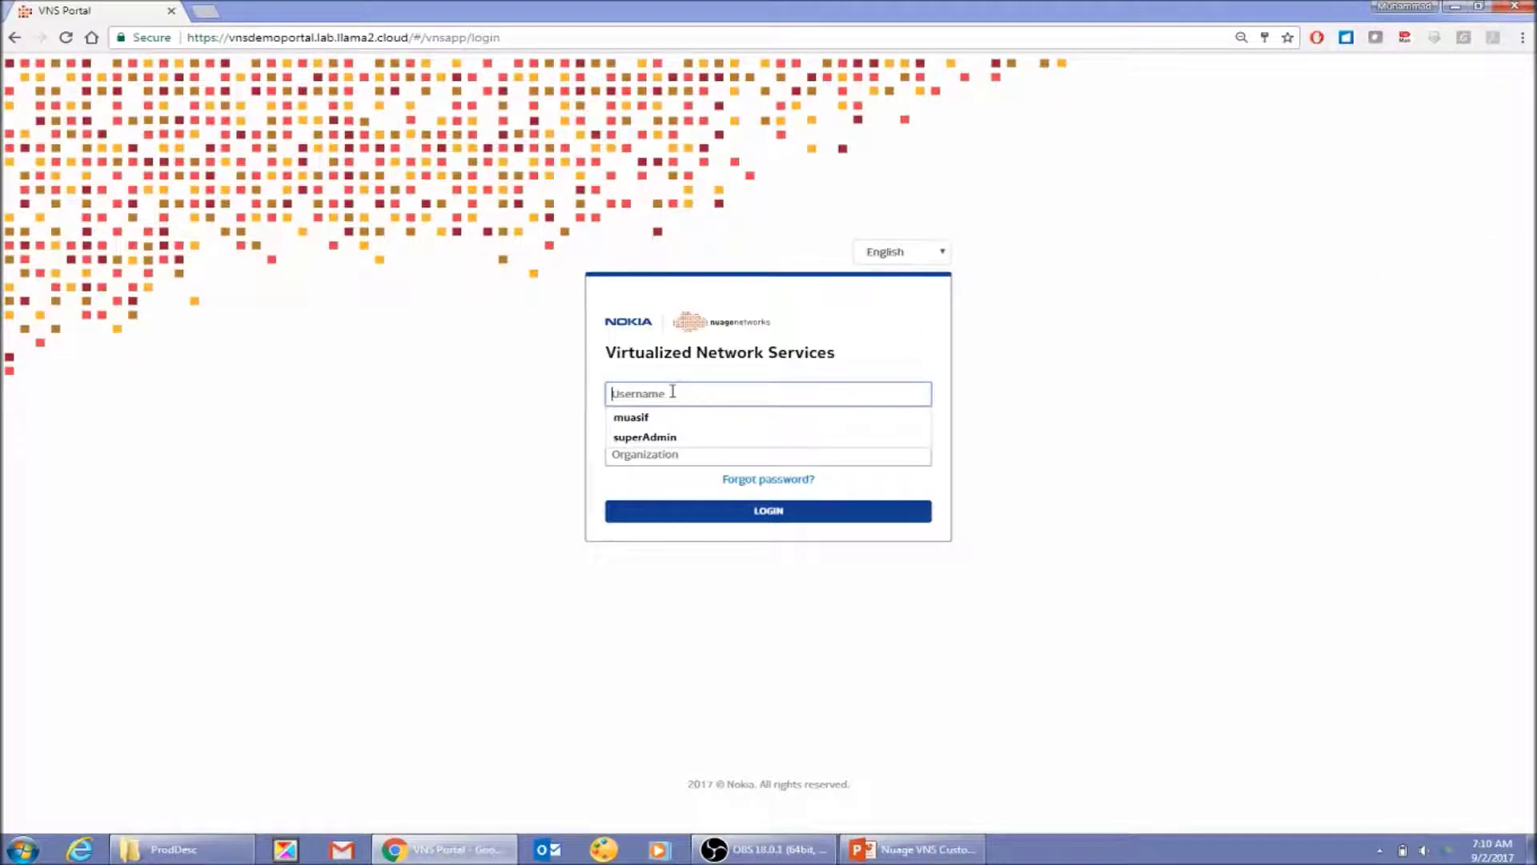
pyautogui.write('superAdmin')
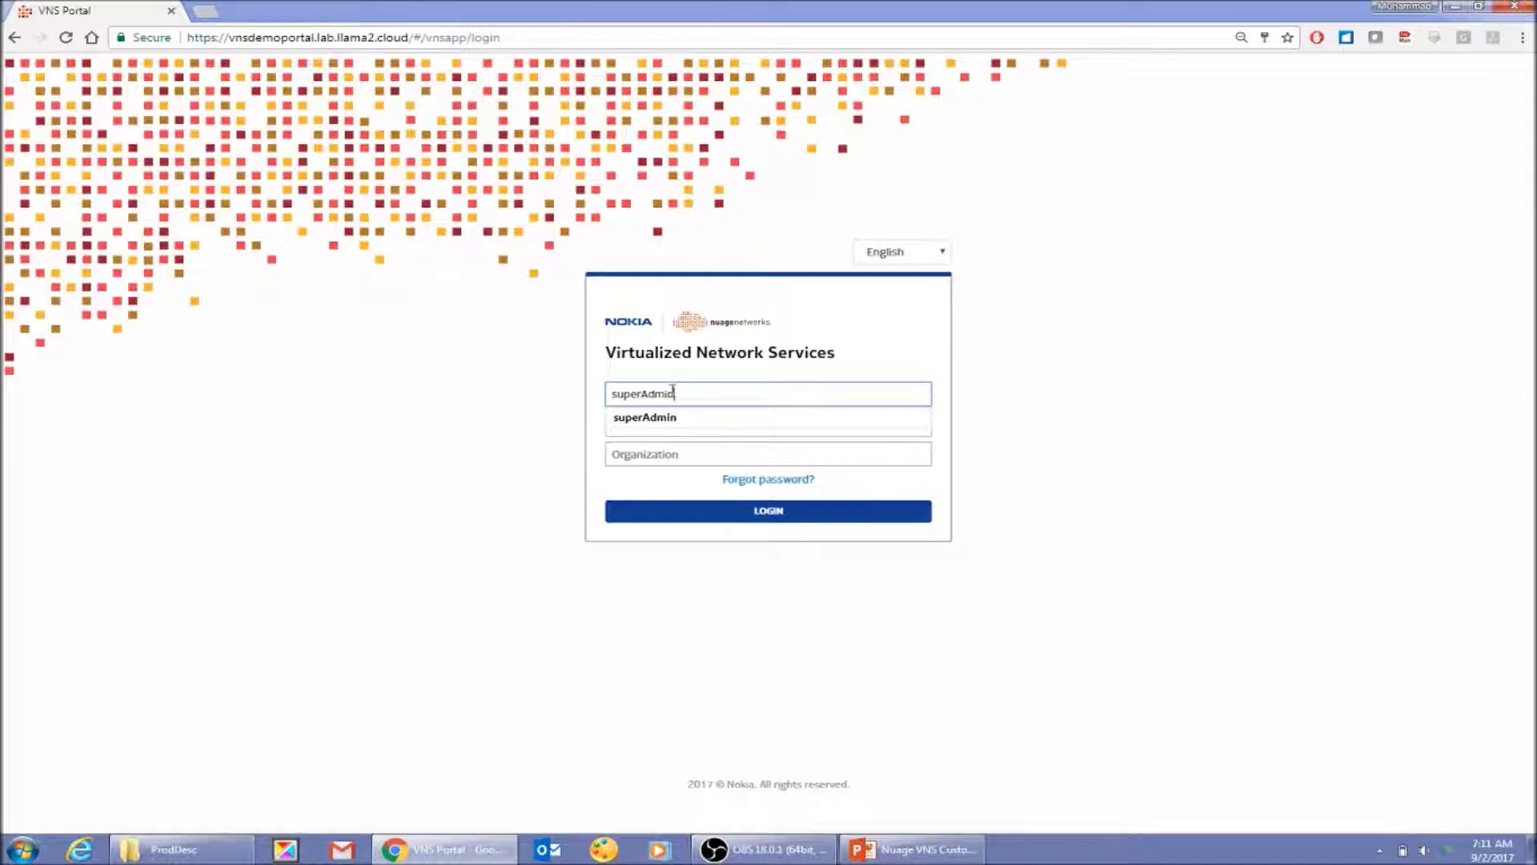
pyautogui.click(516, 403)
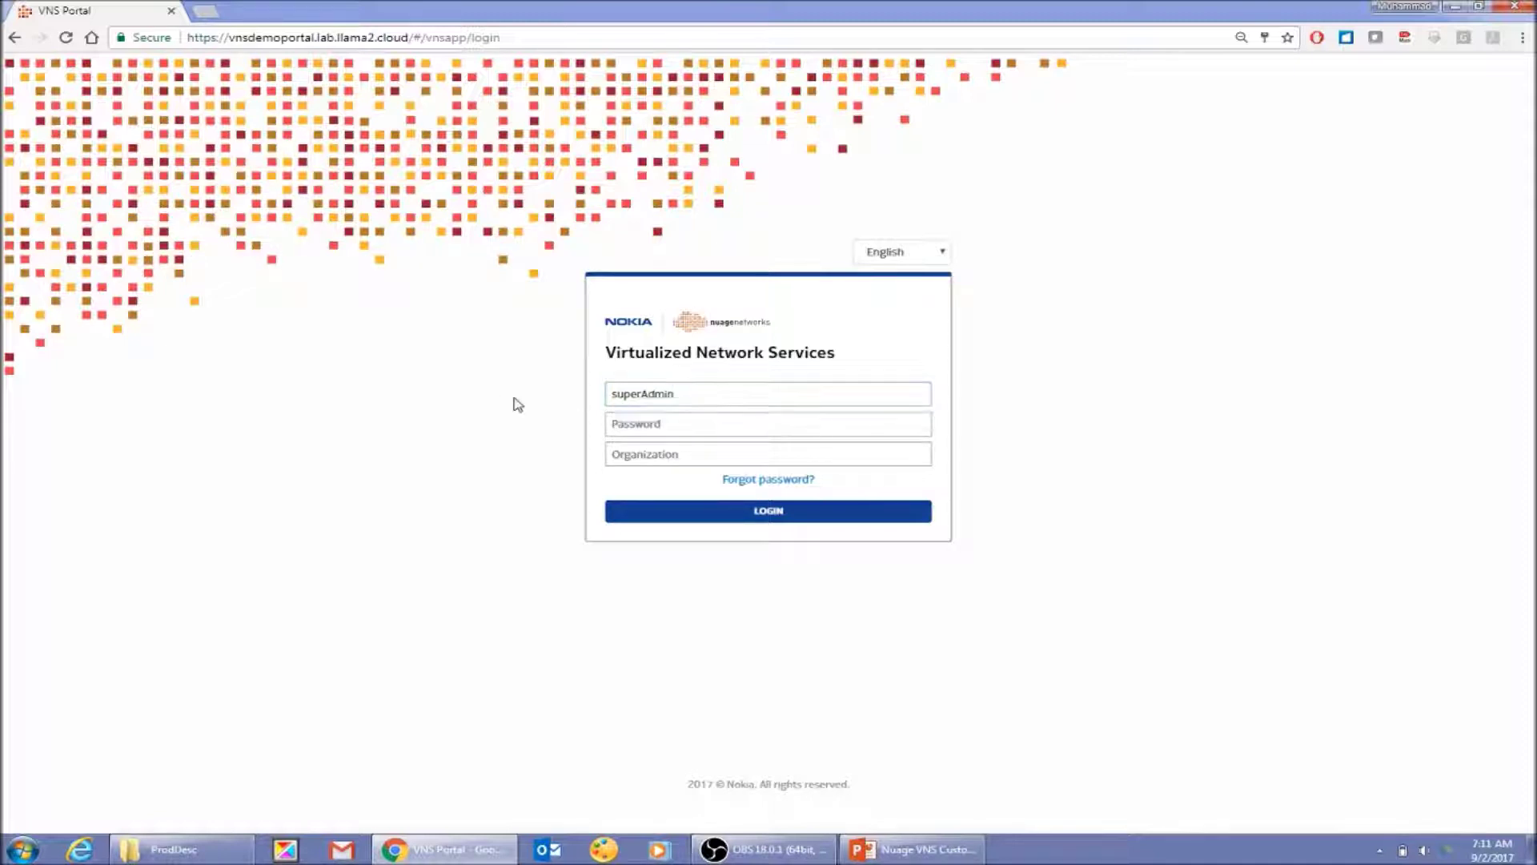
# Step: Enter the account password and set the organization to csp
pyautogui.click(672, 425)
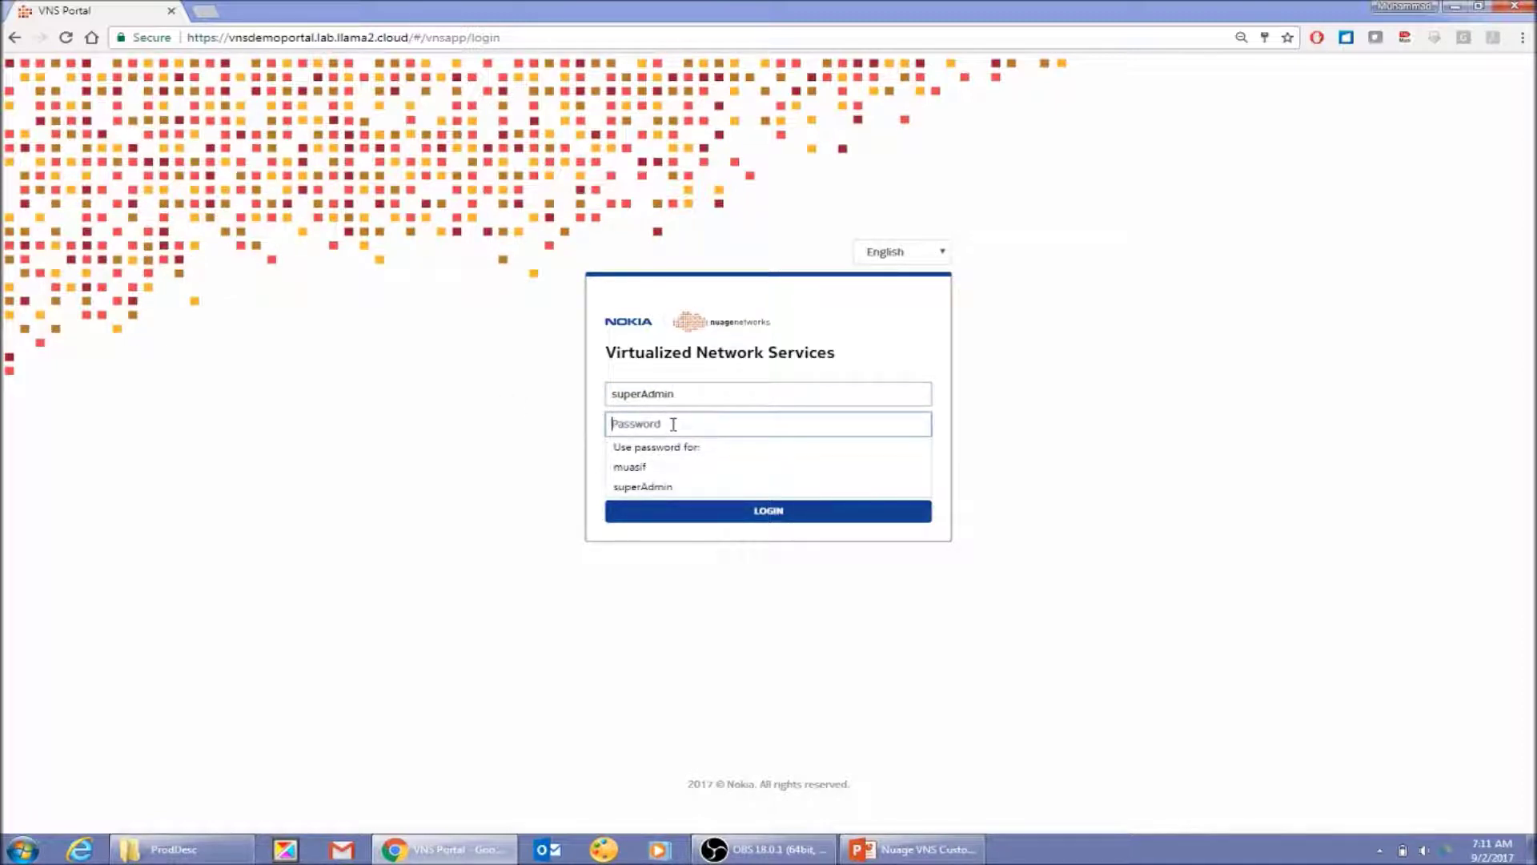
pyautogui.write('****')
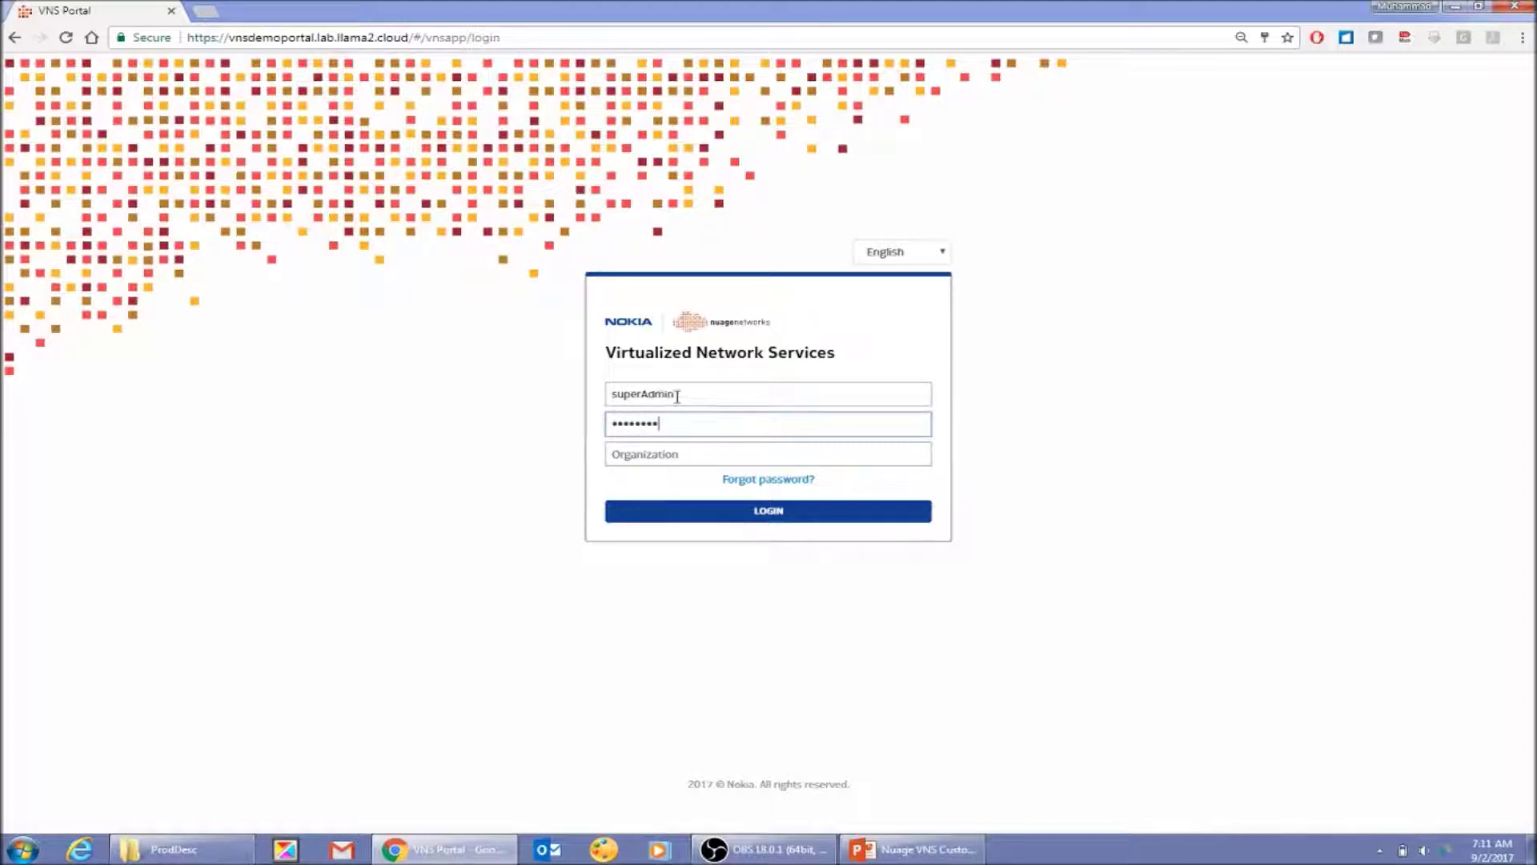
pyautogui.click(657, 461)
pyautogui.write('csp')
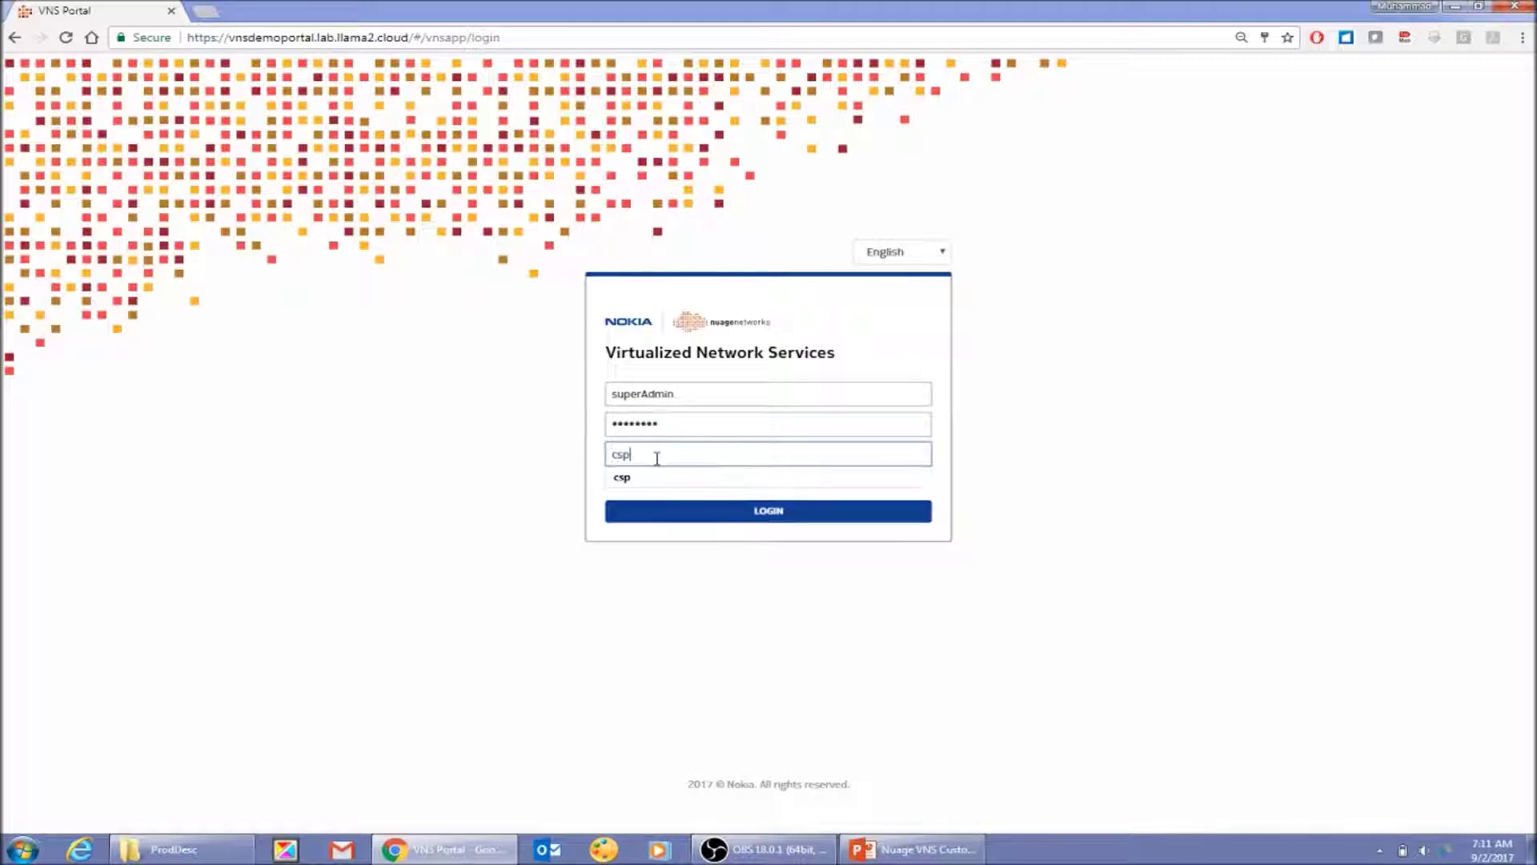
pyautogui.click(538, 463)
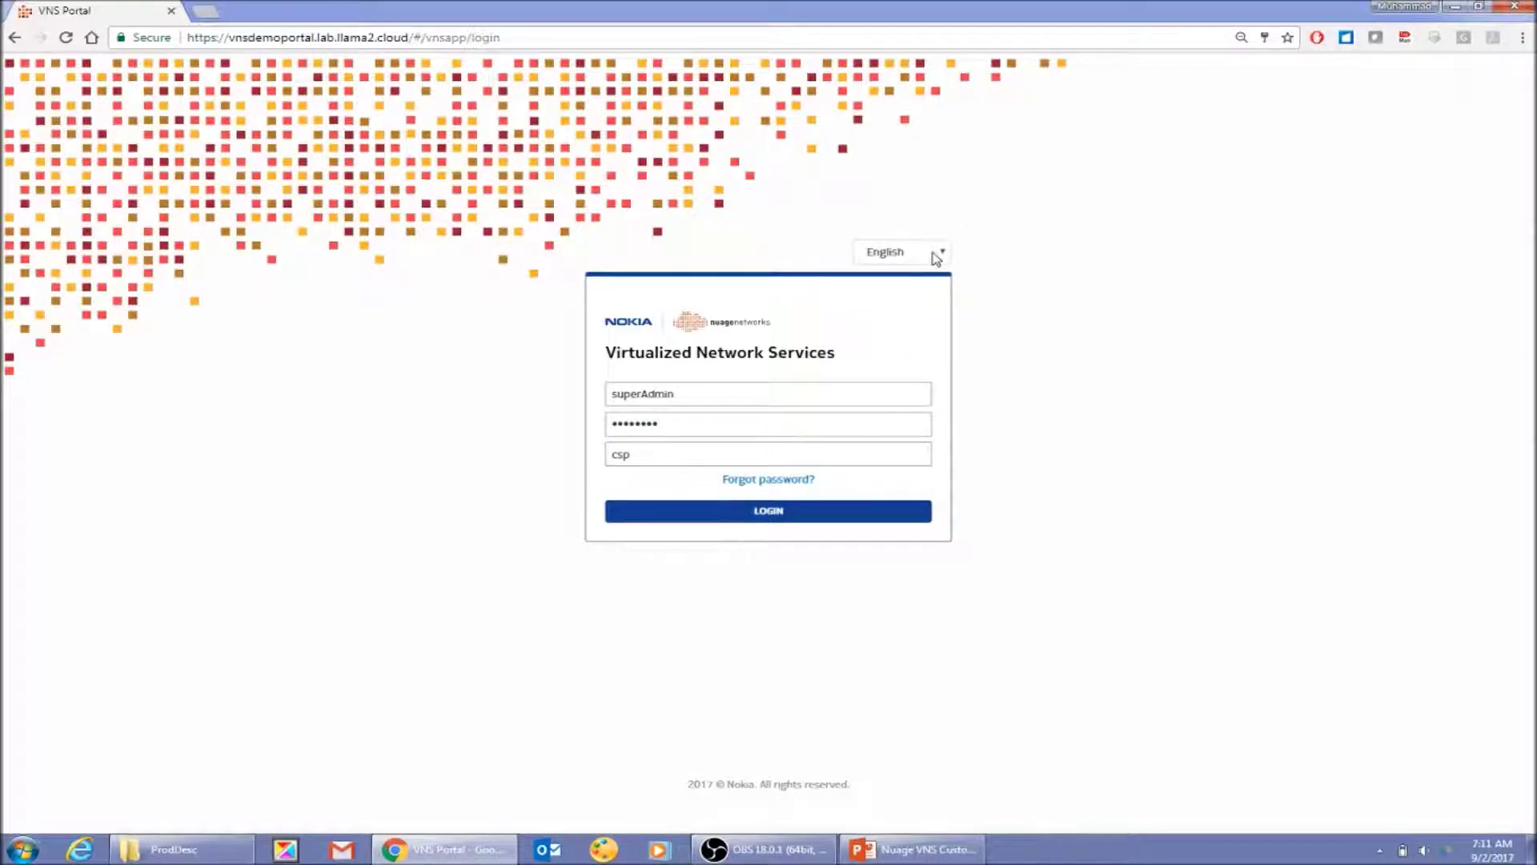
pyautogui.click(935, 254)
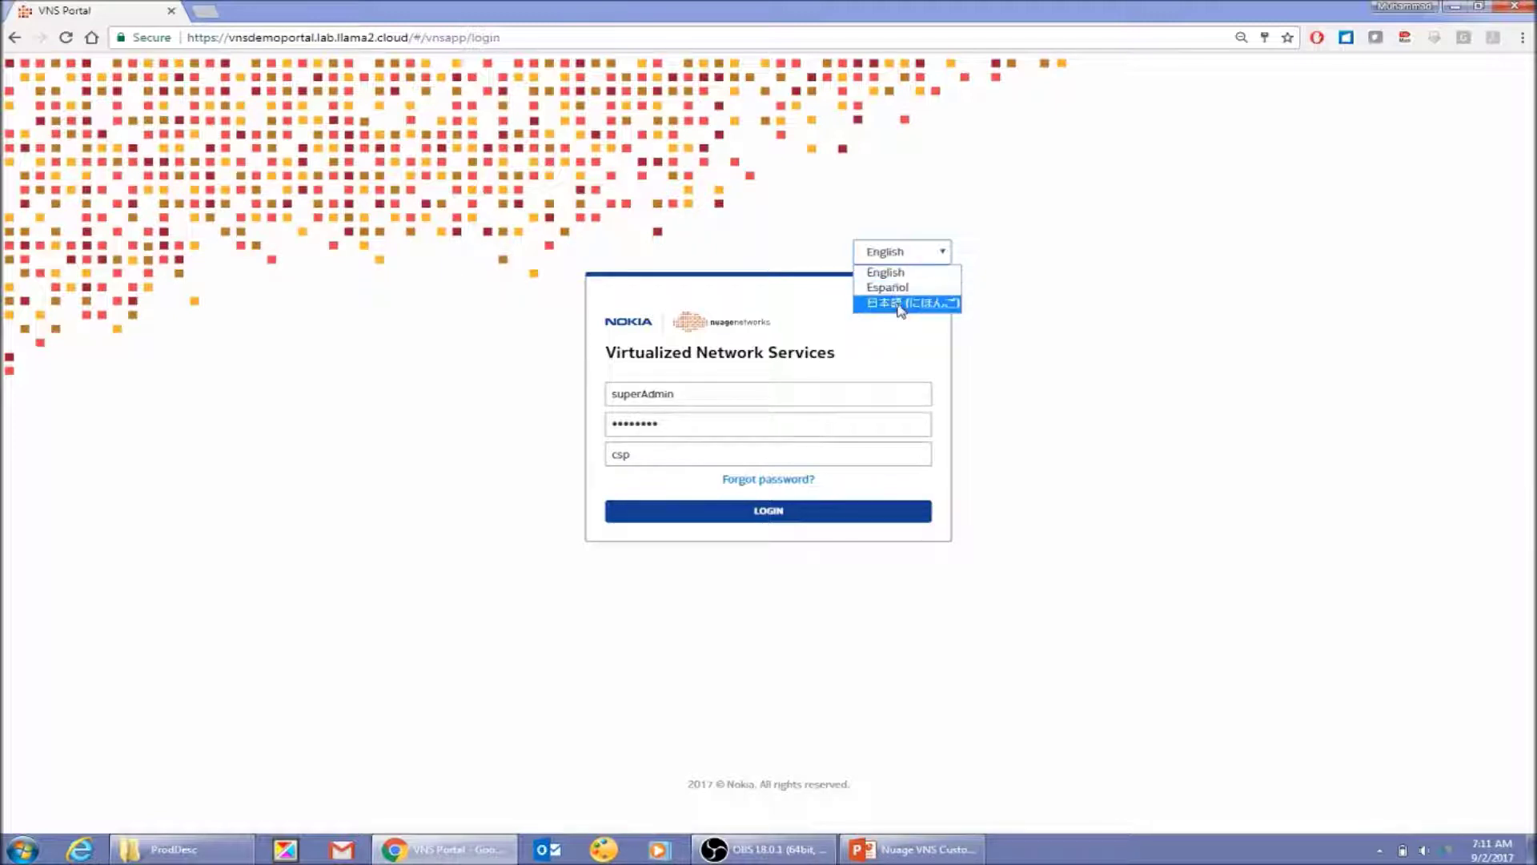
pyautogui.click(899, 302)
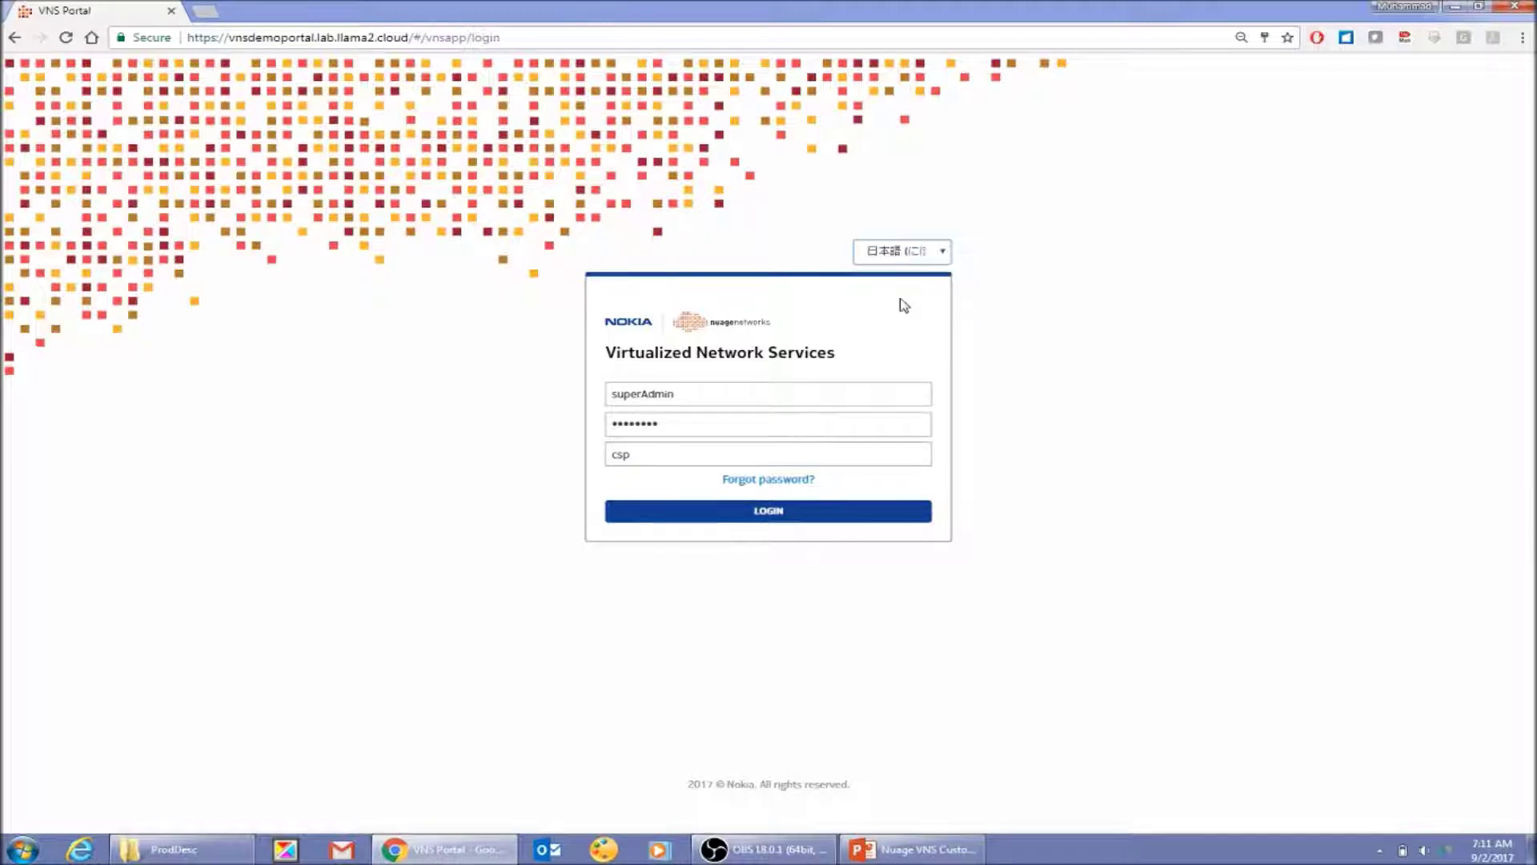
pyautogui.click(935, 251)
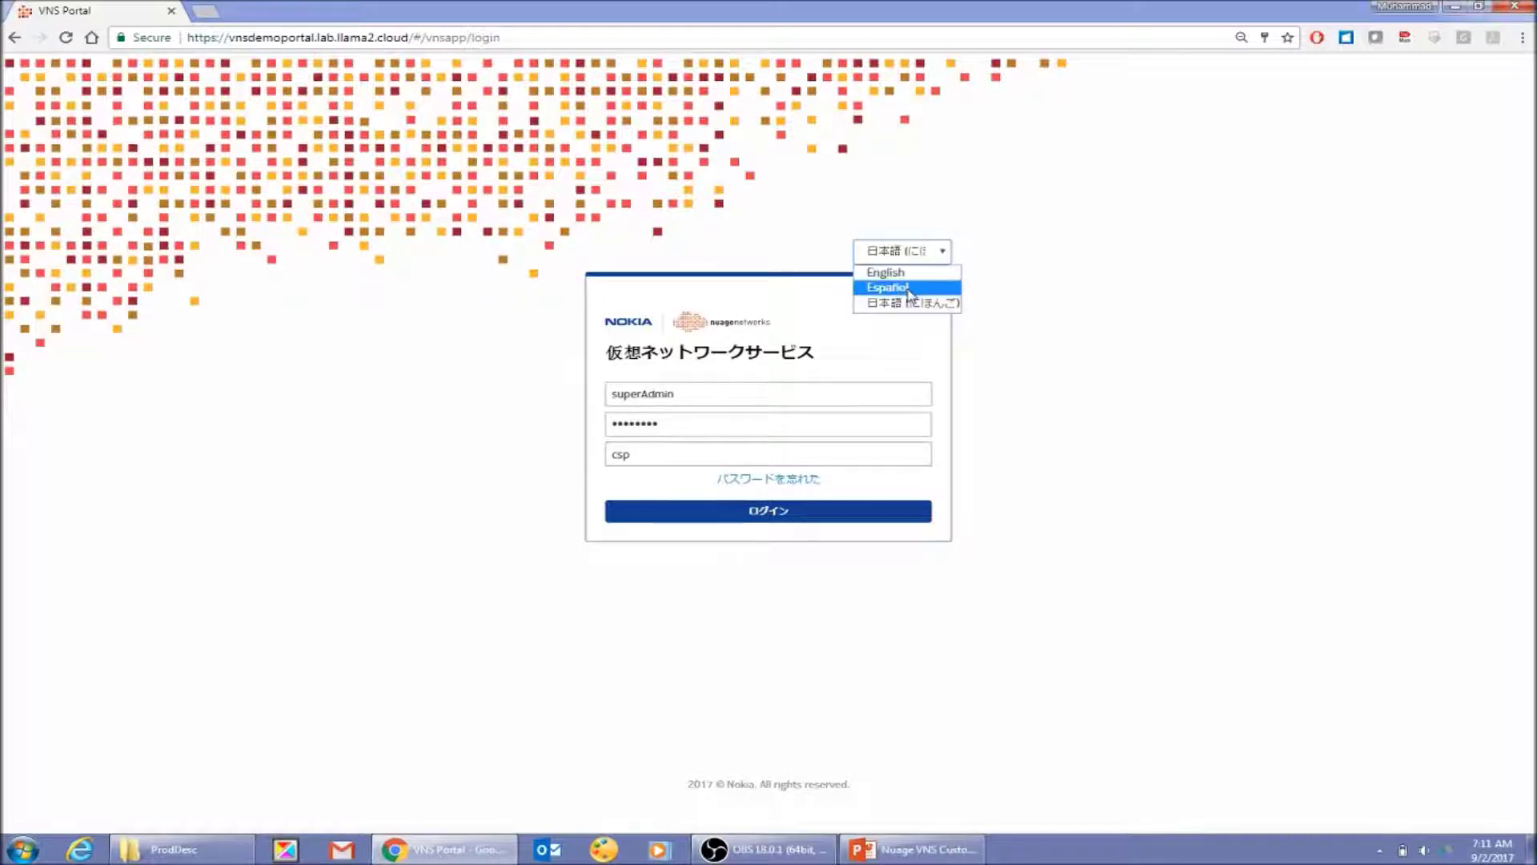
pyautogui.click(906, 273)
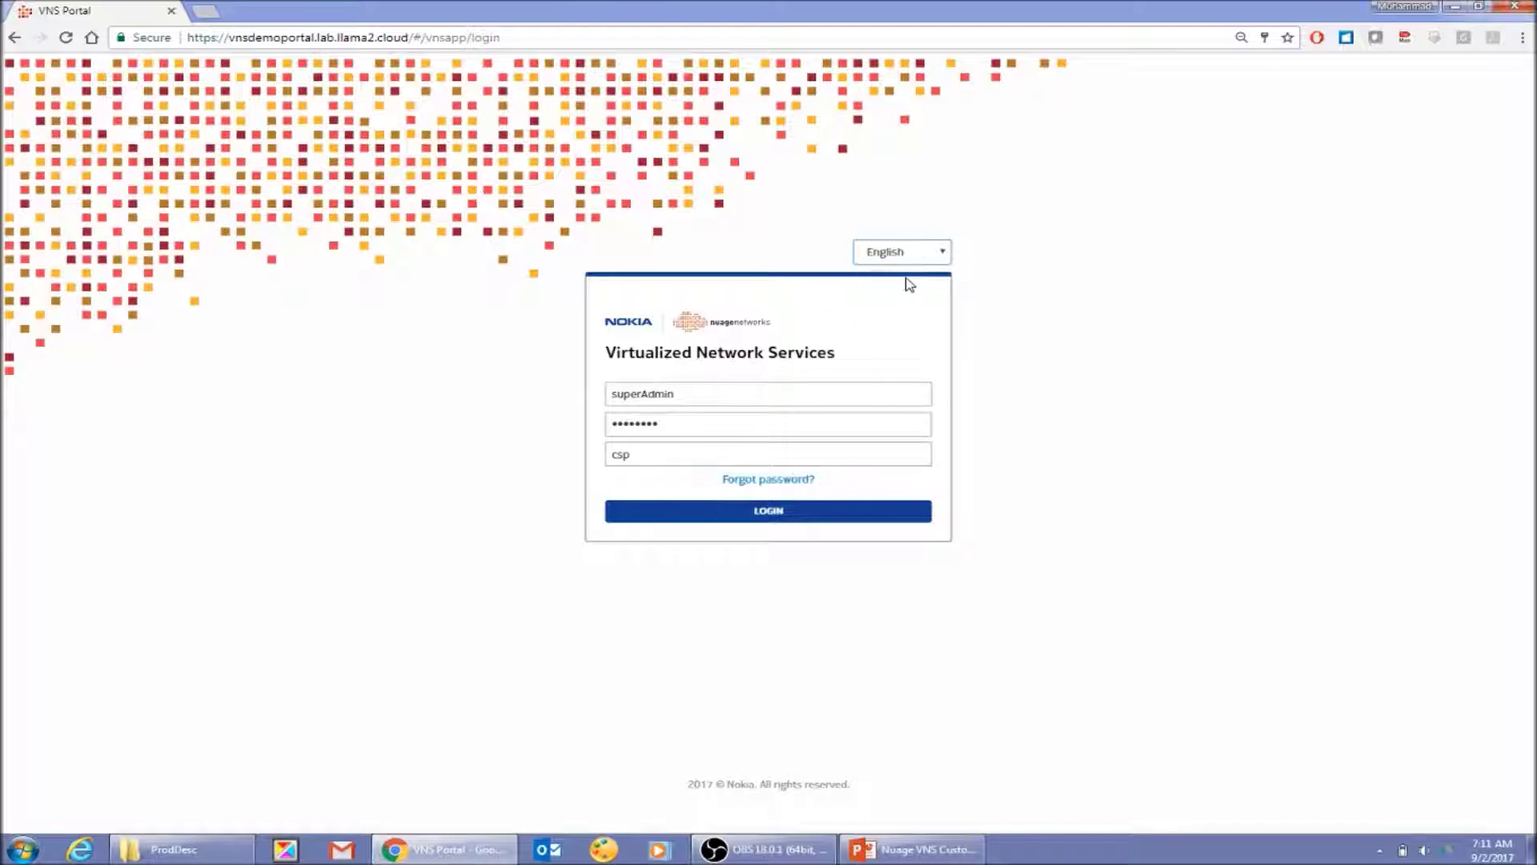
# Step: Log in, expand the sidebar labels, and scroll through the dashboard's map, summary and traffic panels
pyautogui.click(771, 512)
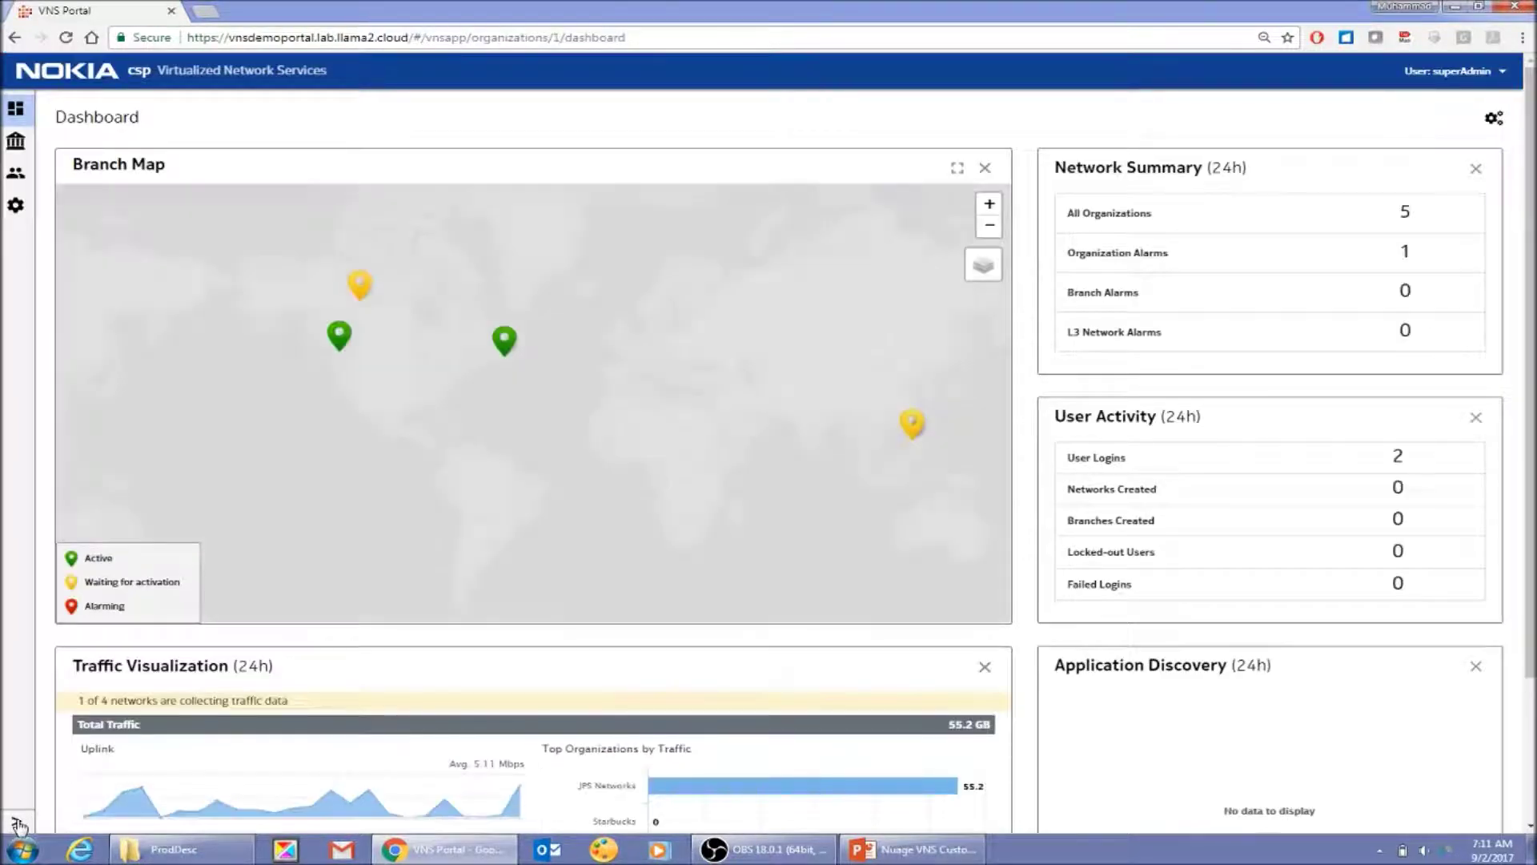
pyautogui.click(17, 823)
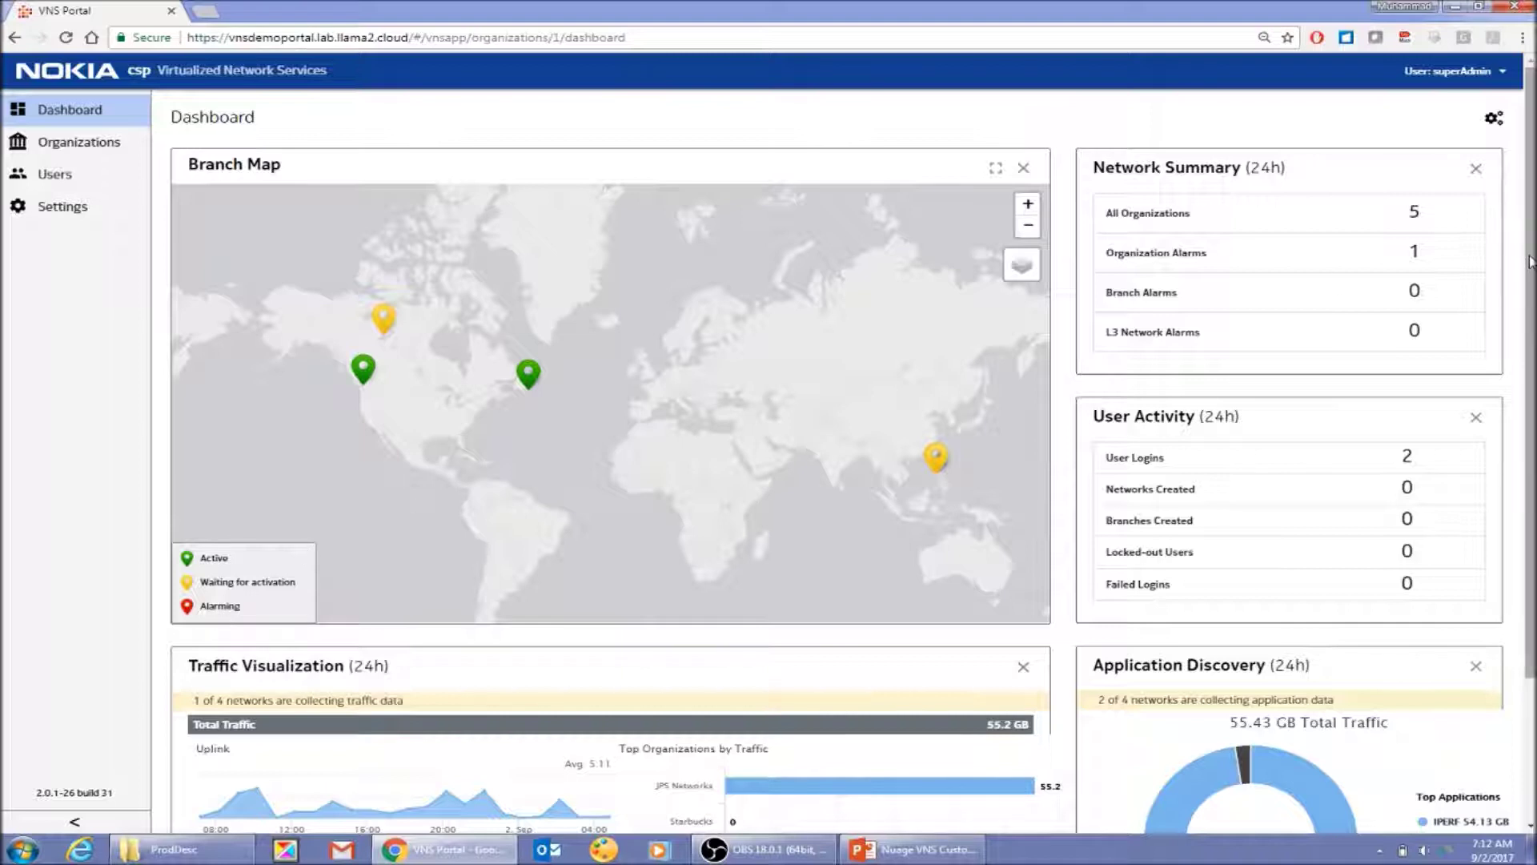
pyautogui.scroll(-1, 1531, 268)
pyautogui.scroll(-2, 1531, 383)
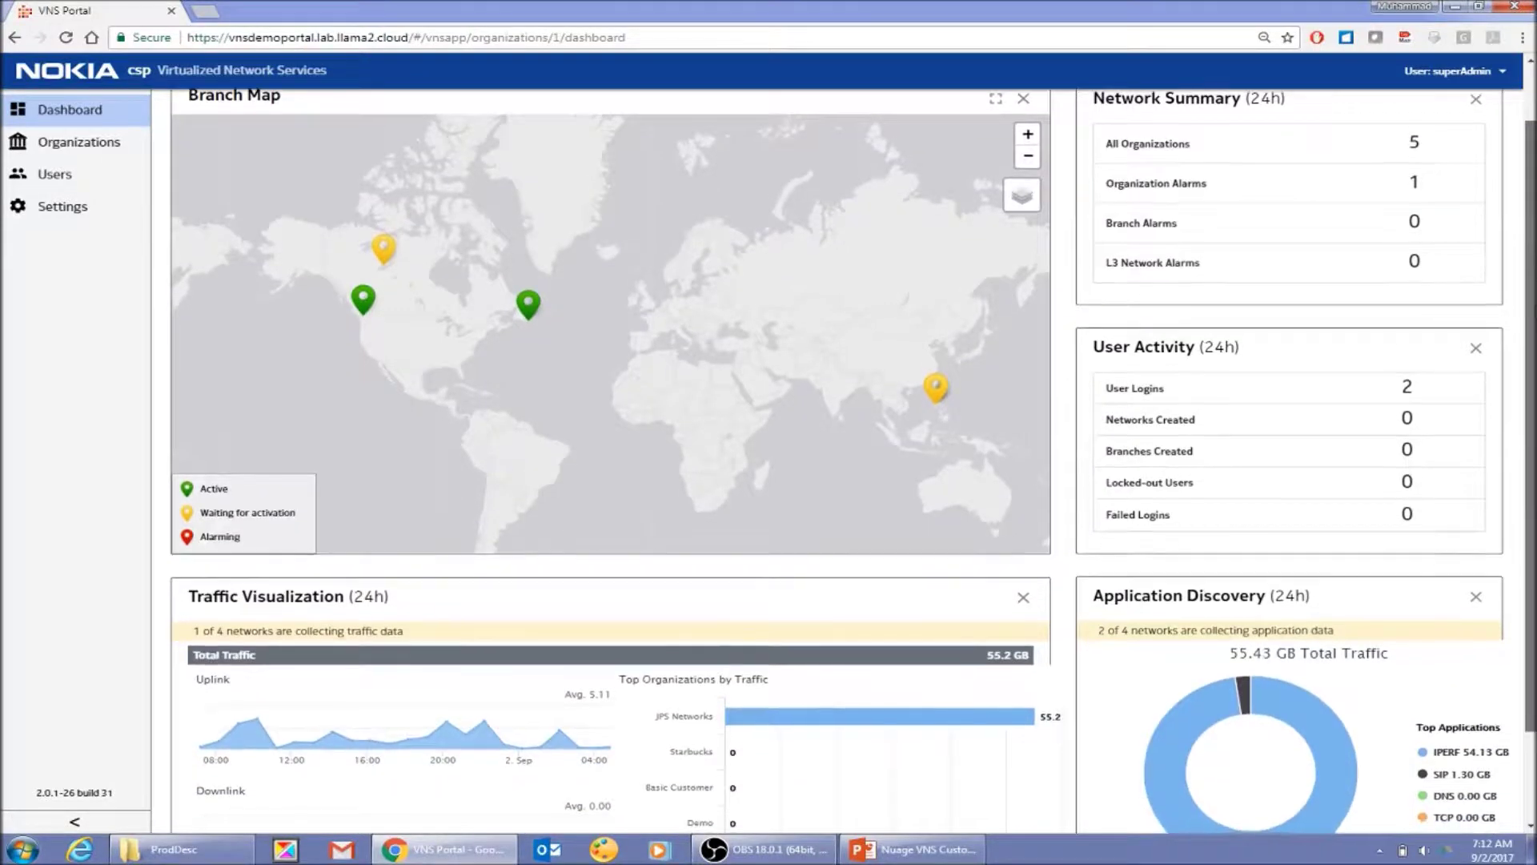
pyautogui.scroll(-2, 1531, 382)
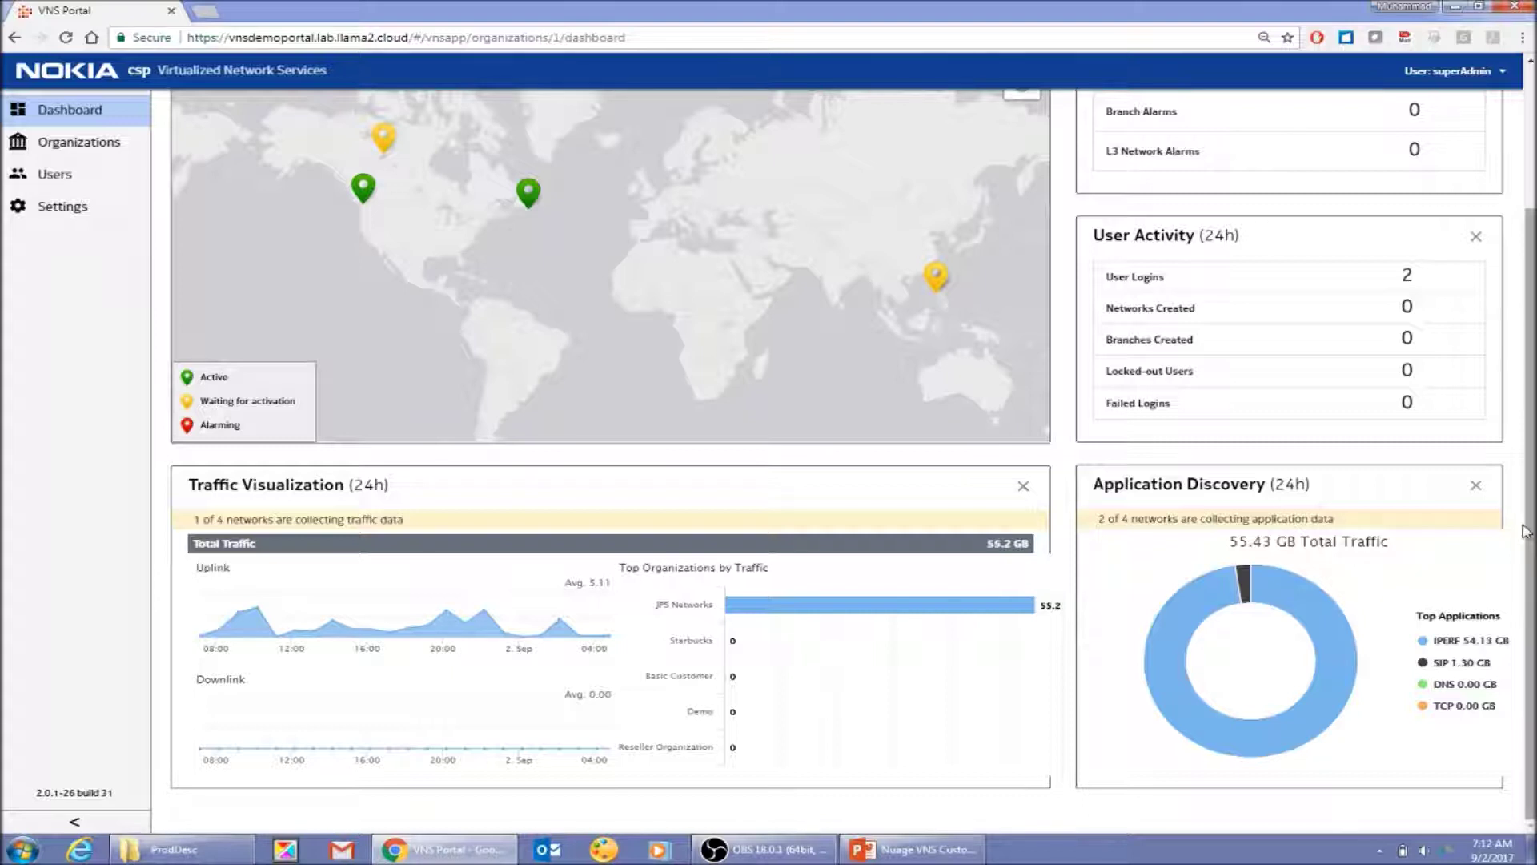
pyautogui.moveTo(1531, 530); pyautogui.dragTo(1531, 324)
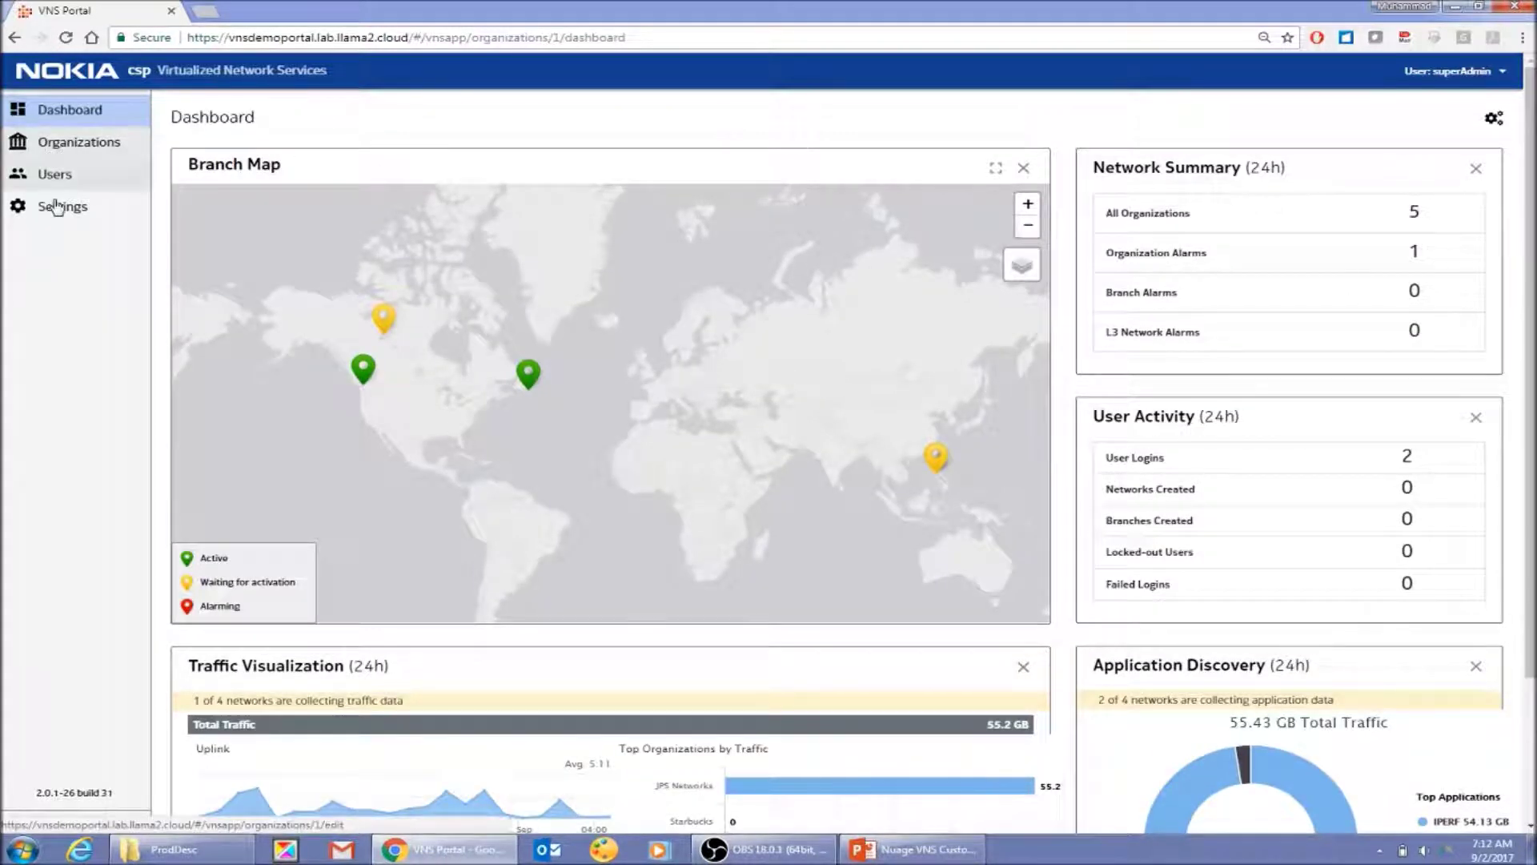
# Step: Open JPS Networks from the Organizations list and scroll through its dashboard
pyautogui.click(56, 146)
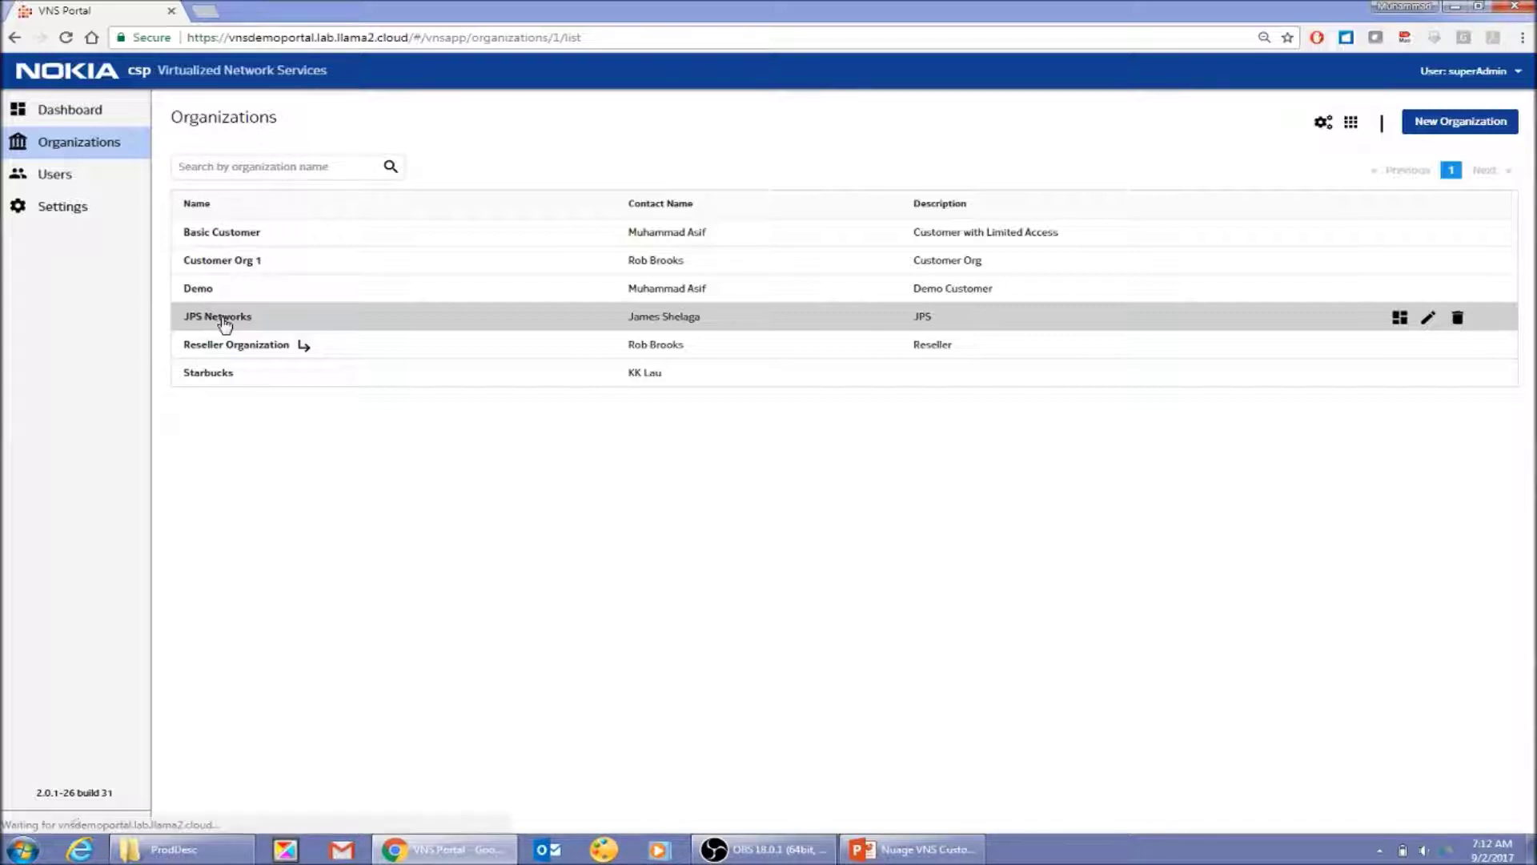
pyautogui.click(225, 324)
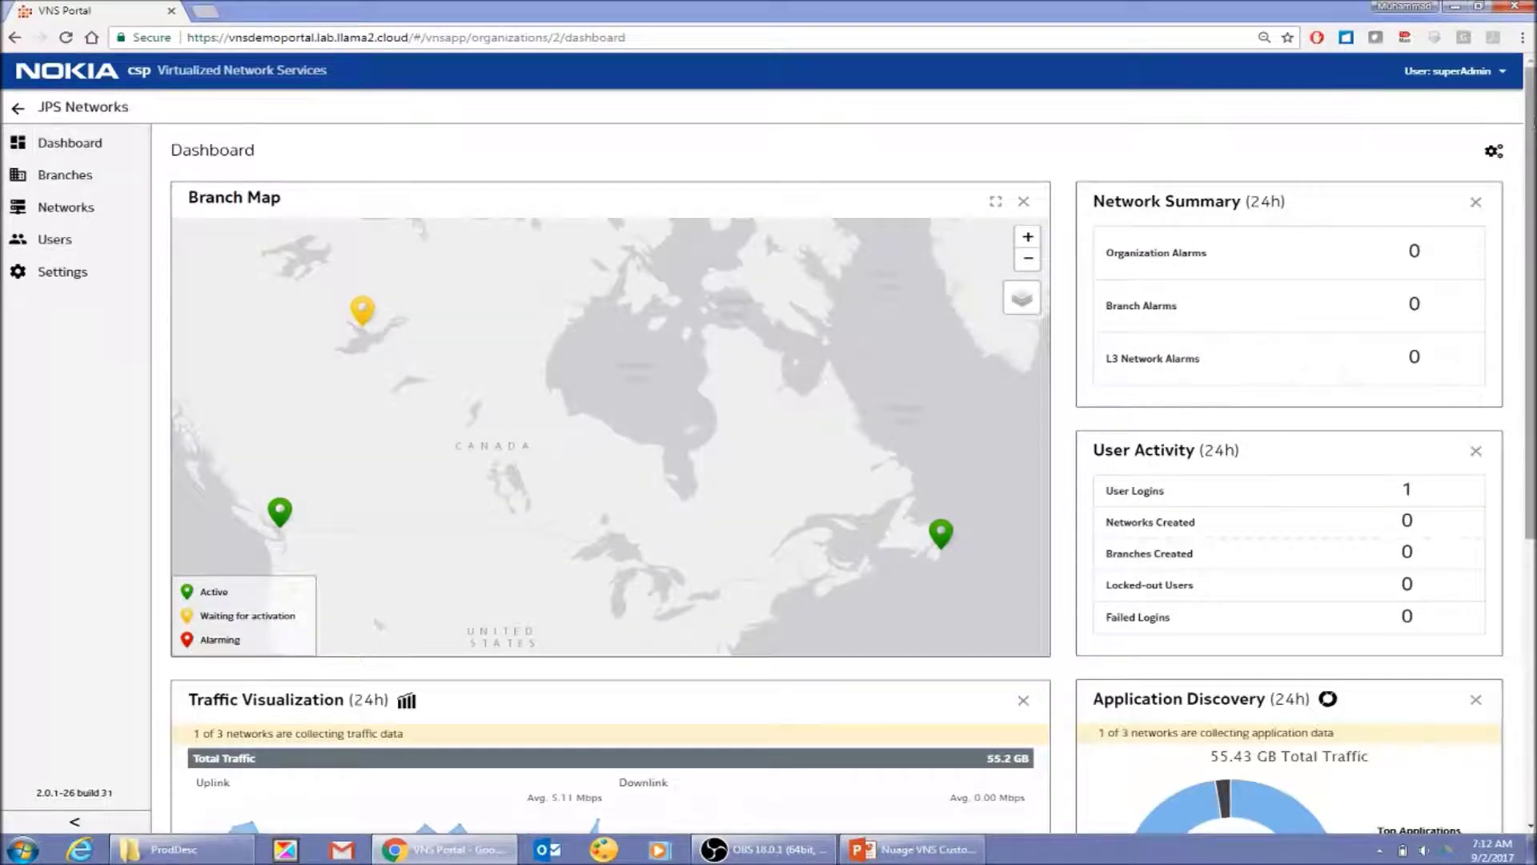
pyautogui.moveTo(1531, 126); pyautogui.dragTo(1531, 142)
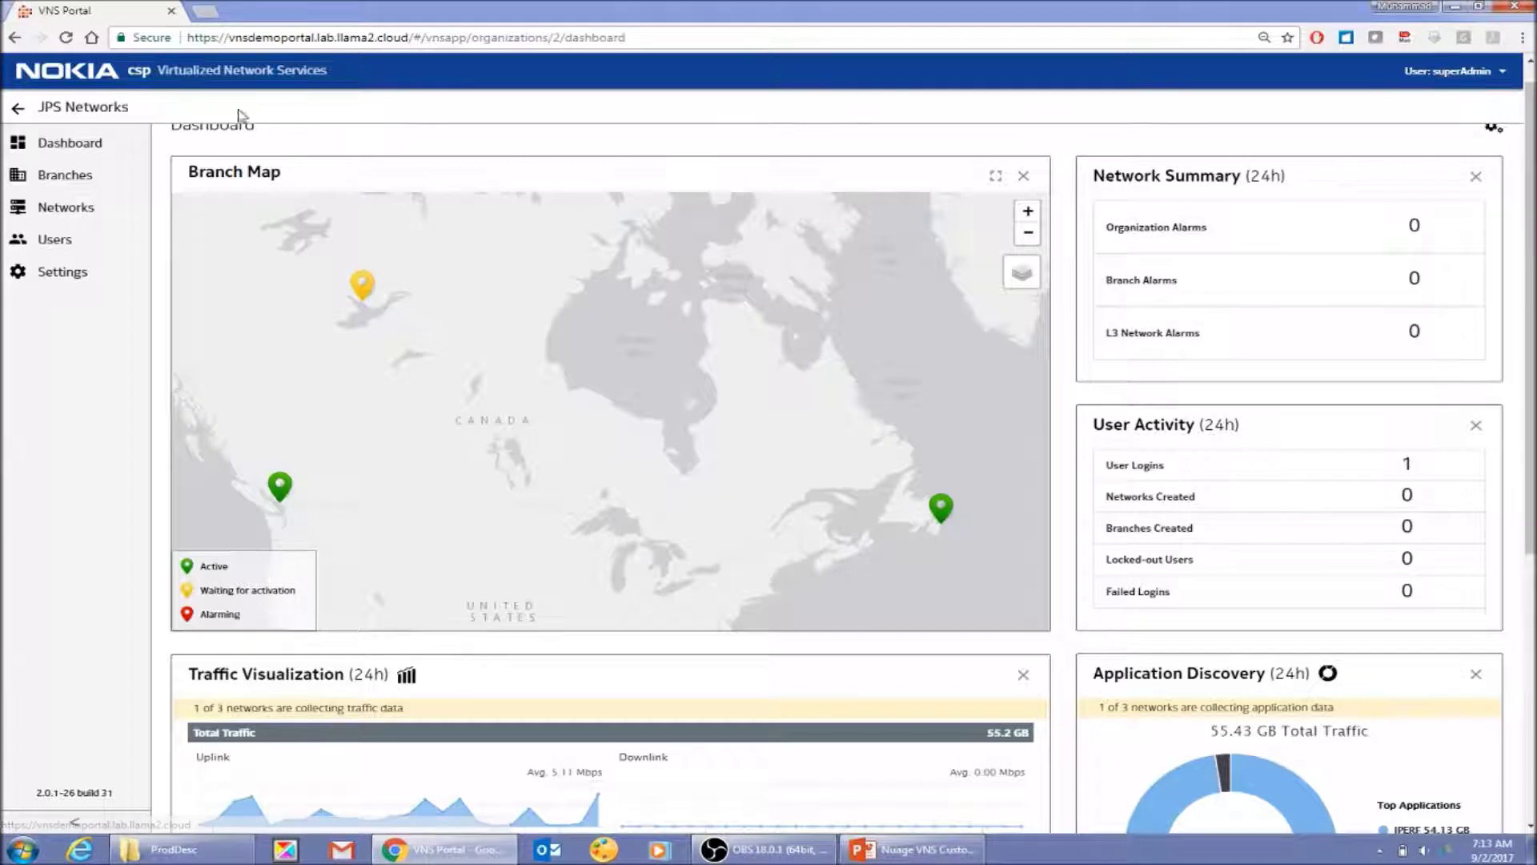
pyautogui.moveTo(1532, 320)
pyautogui.mouseDown()
pyautogui.moveTo(1531, 566)
pyautogui.moveTo(1532, 302)
pyautogui.mouseUp()
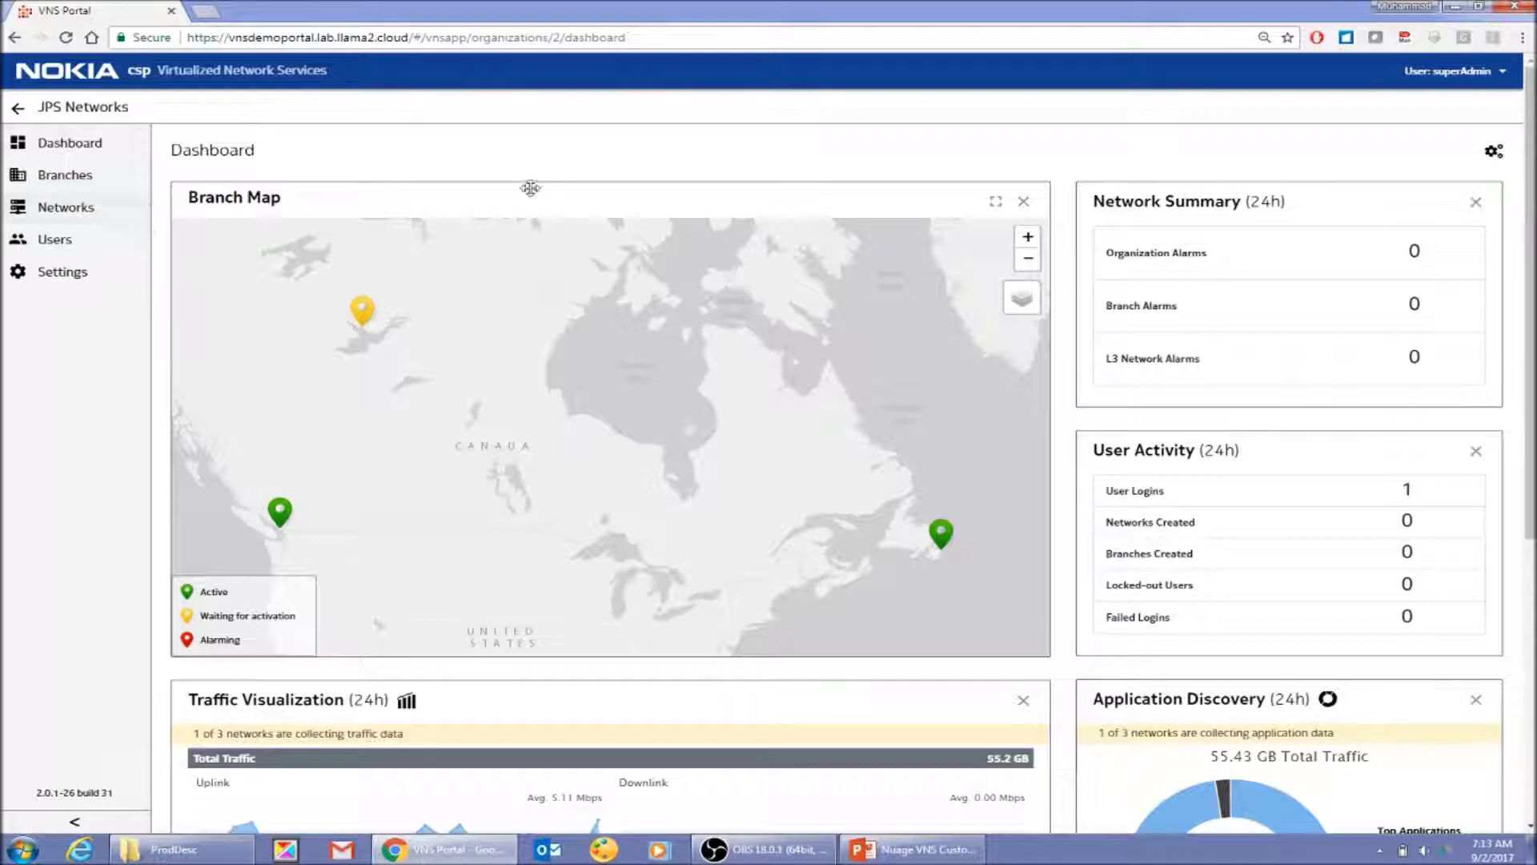
pyautogui.click(19, 112)
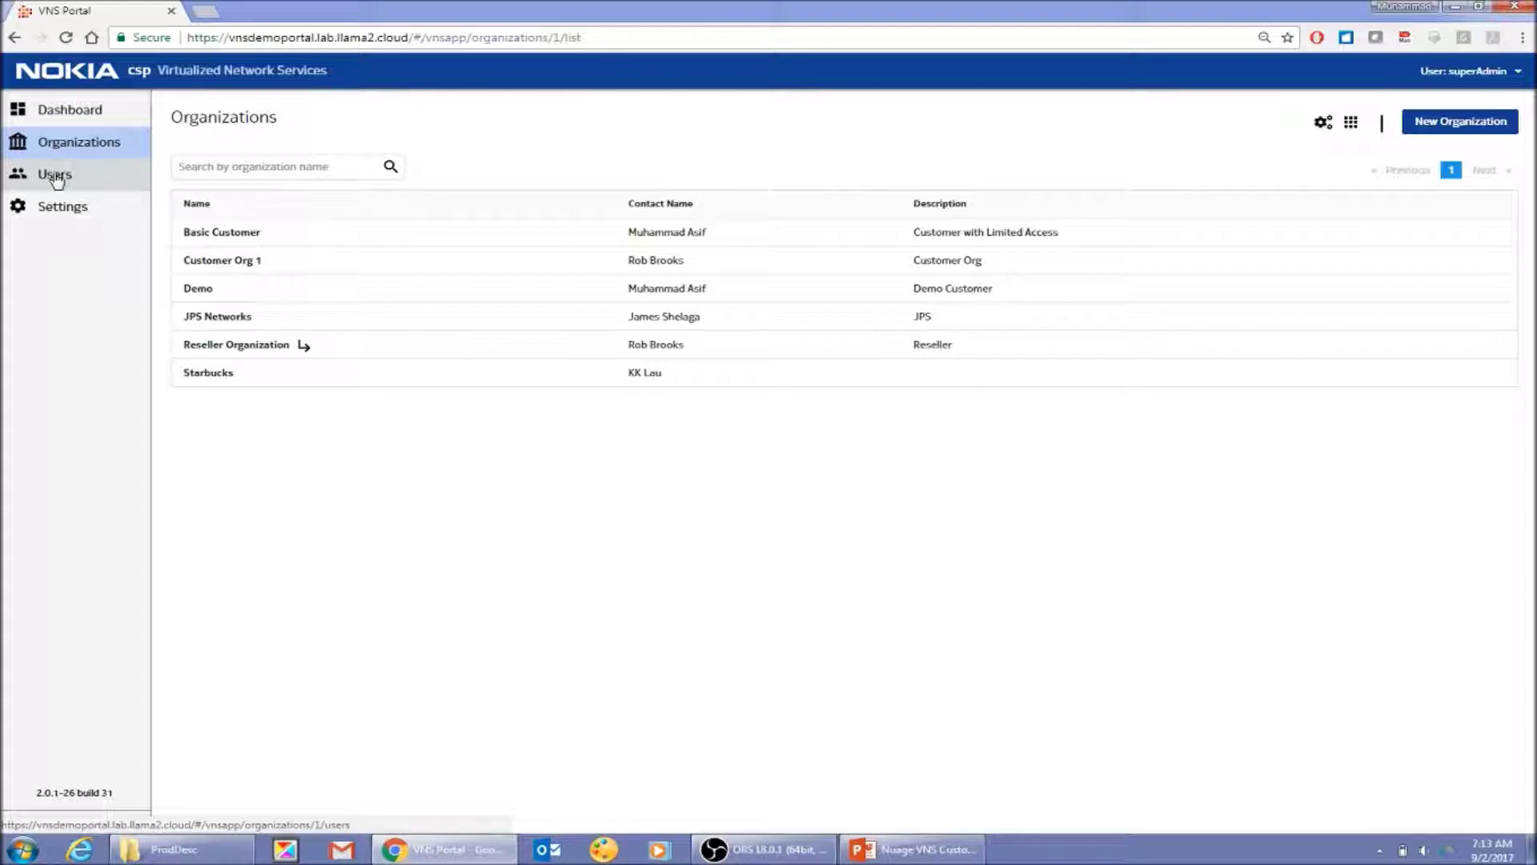
# Step: Review the csp profile's Nokia Blue theme and #124191 primary color, then show the account options
pyautogui.click(64, 213)
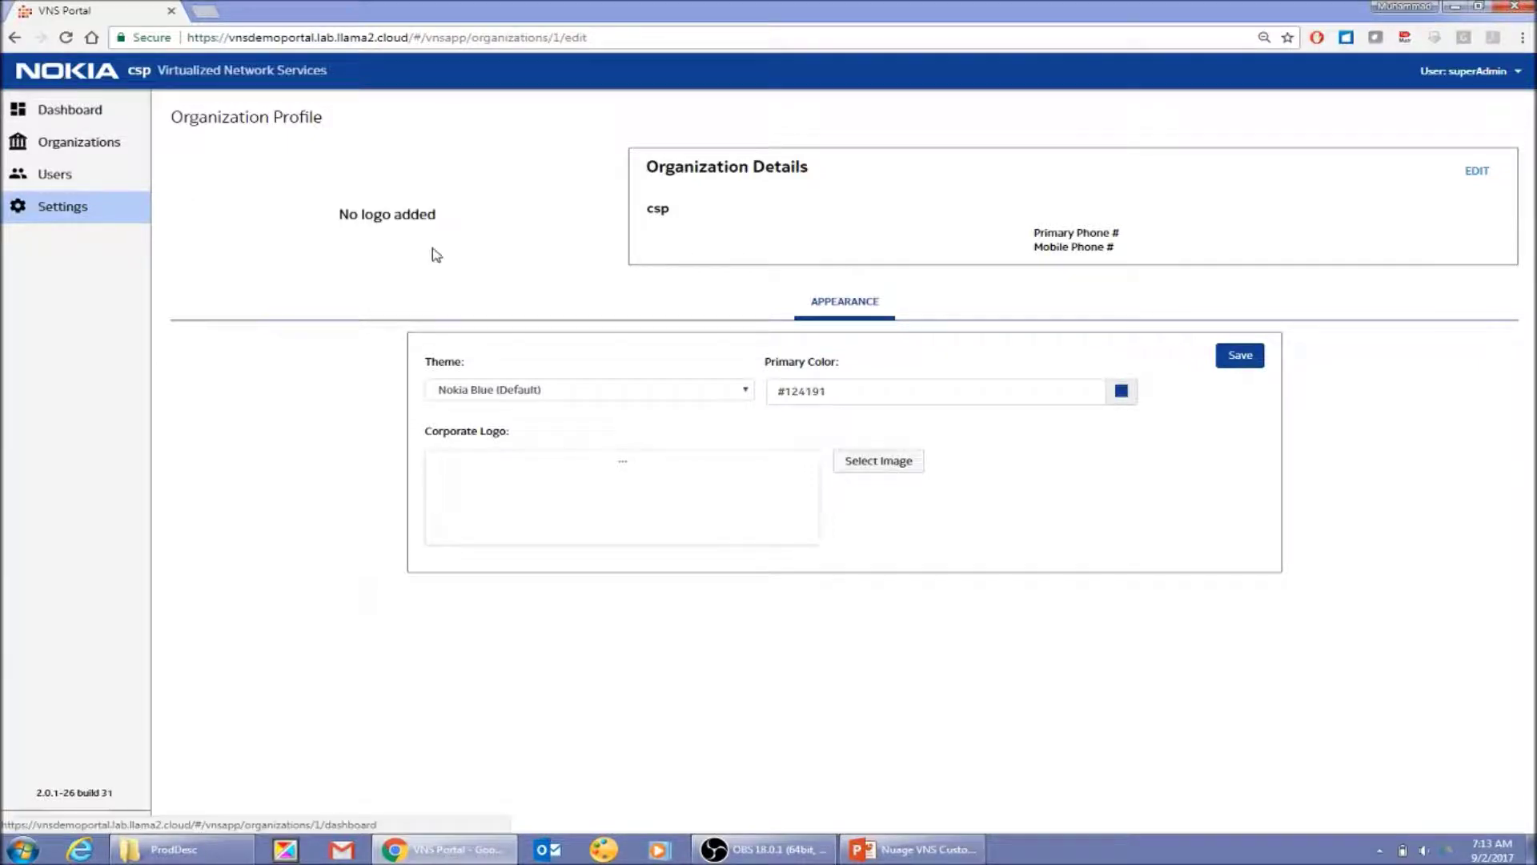
pyautogui.click(1121, 393)
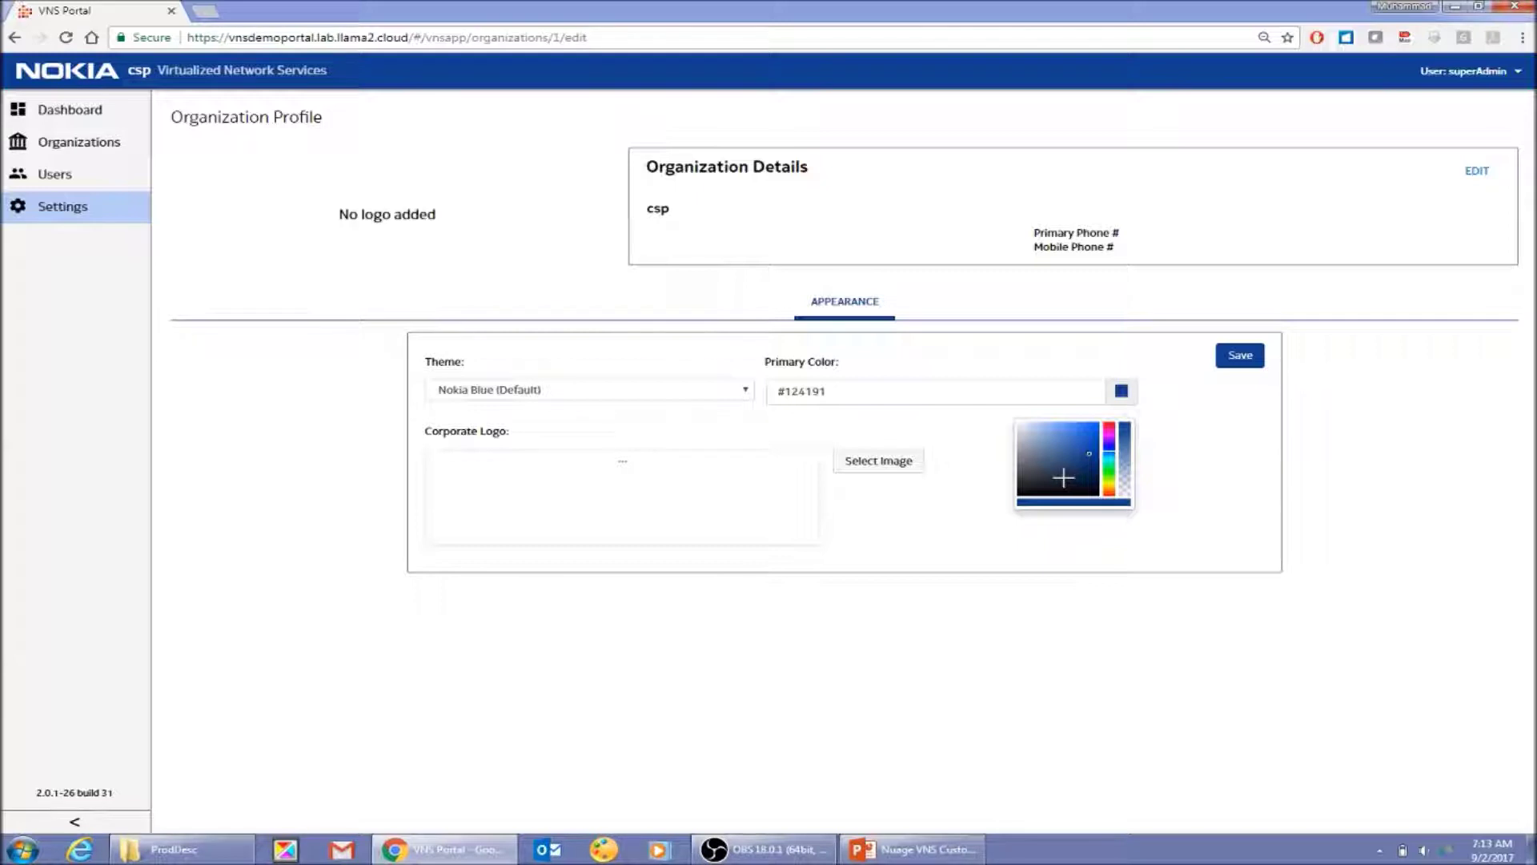
pyautogui.click(1346, 424)
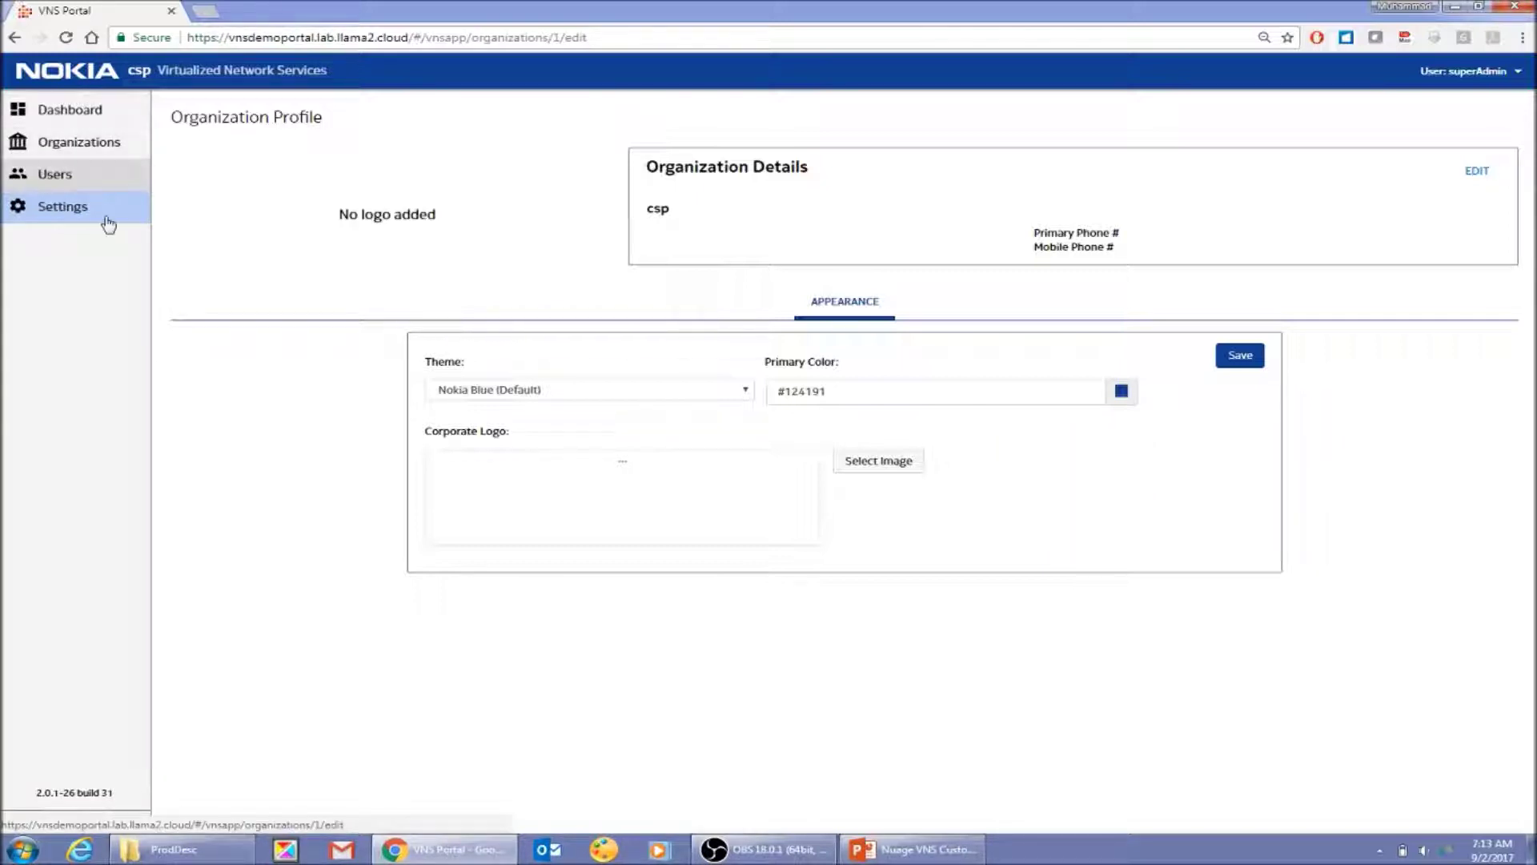
pyautogui.click(1495, 78)
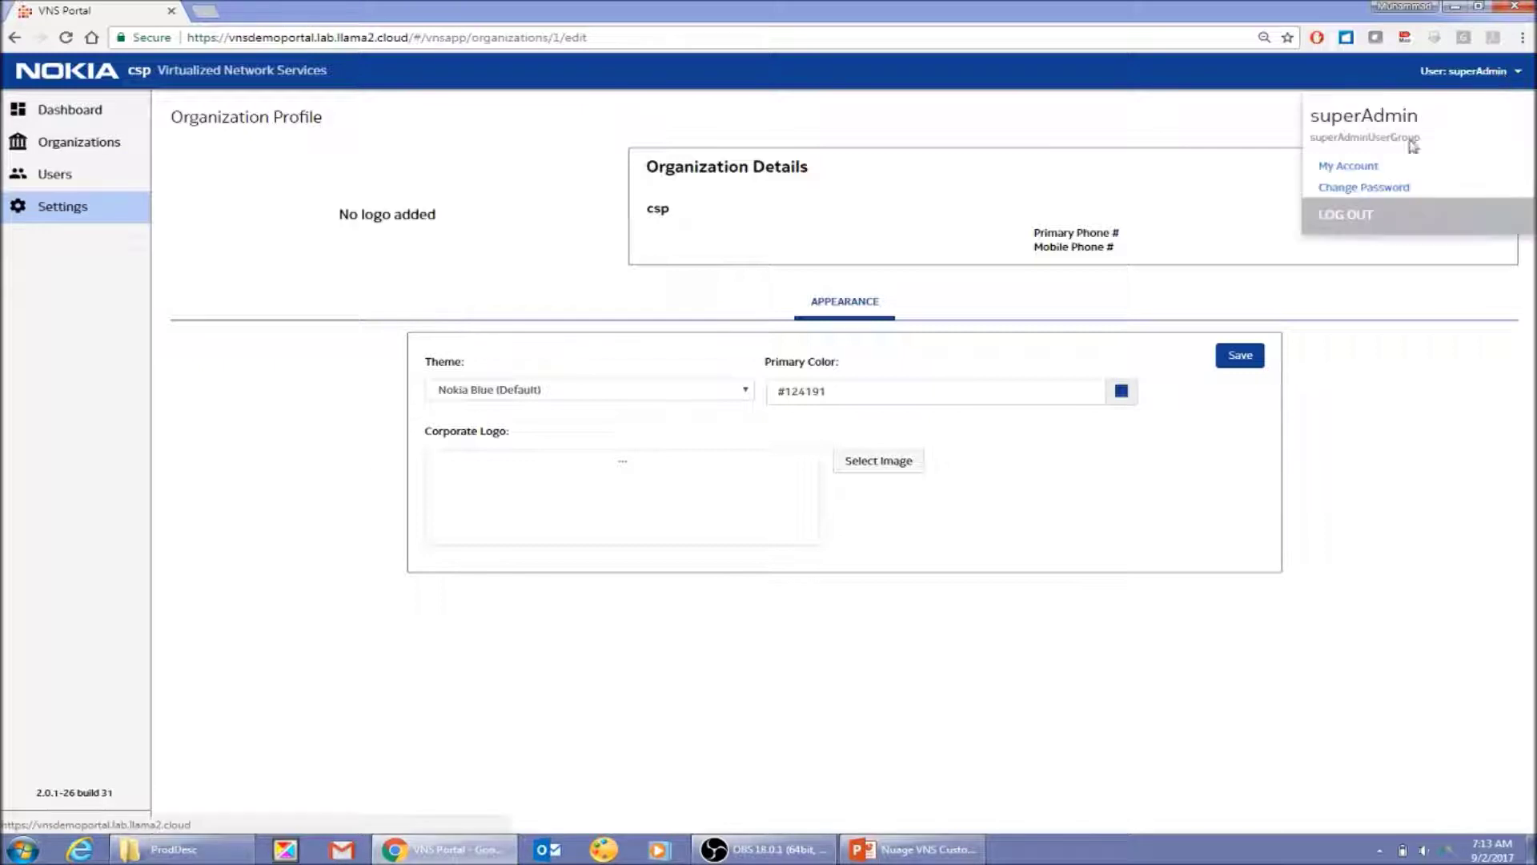
# Step: Sign out and refill the saved administrator username and password
pyautogui.click(1355, 219)
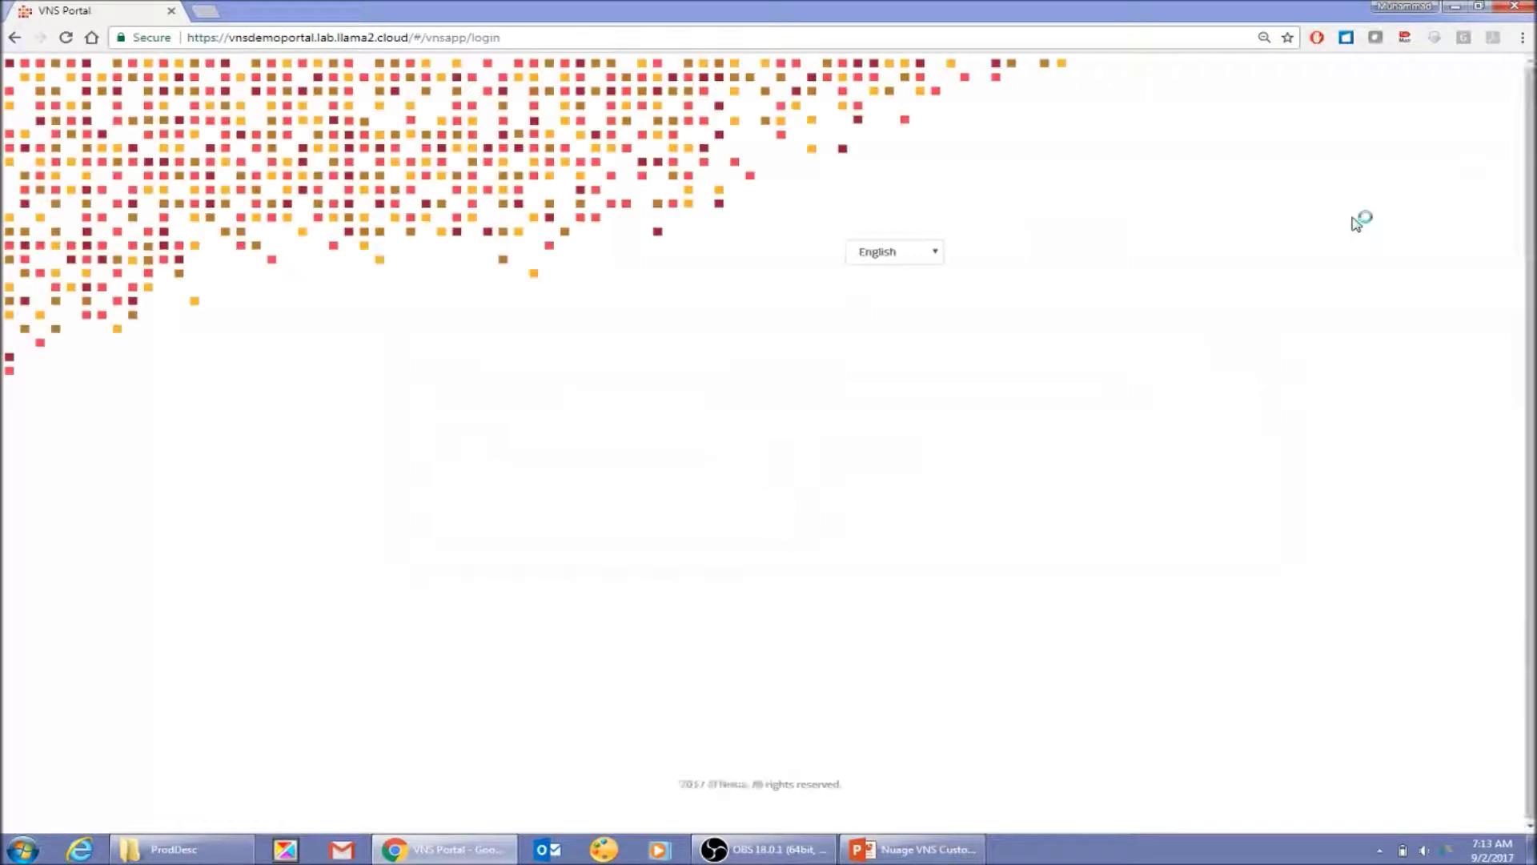
pyautogui.doubleClick(685, 395)
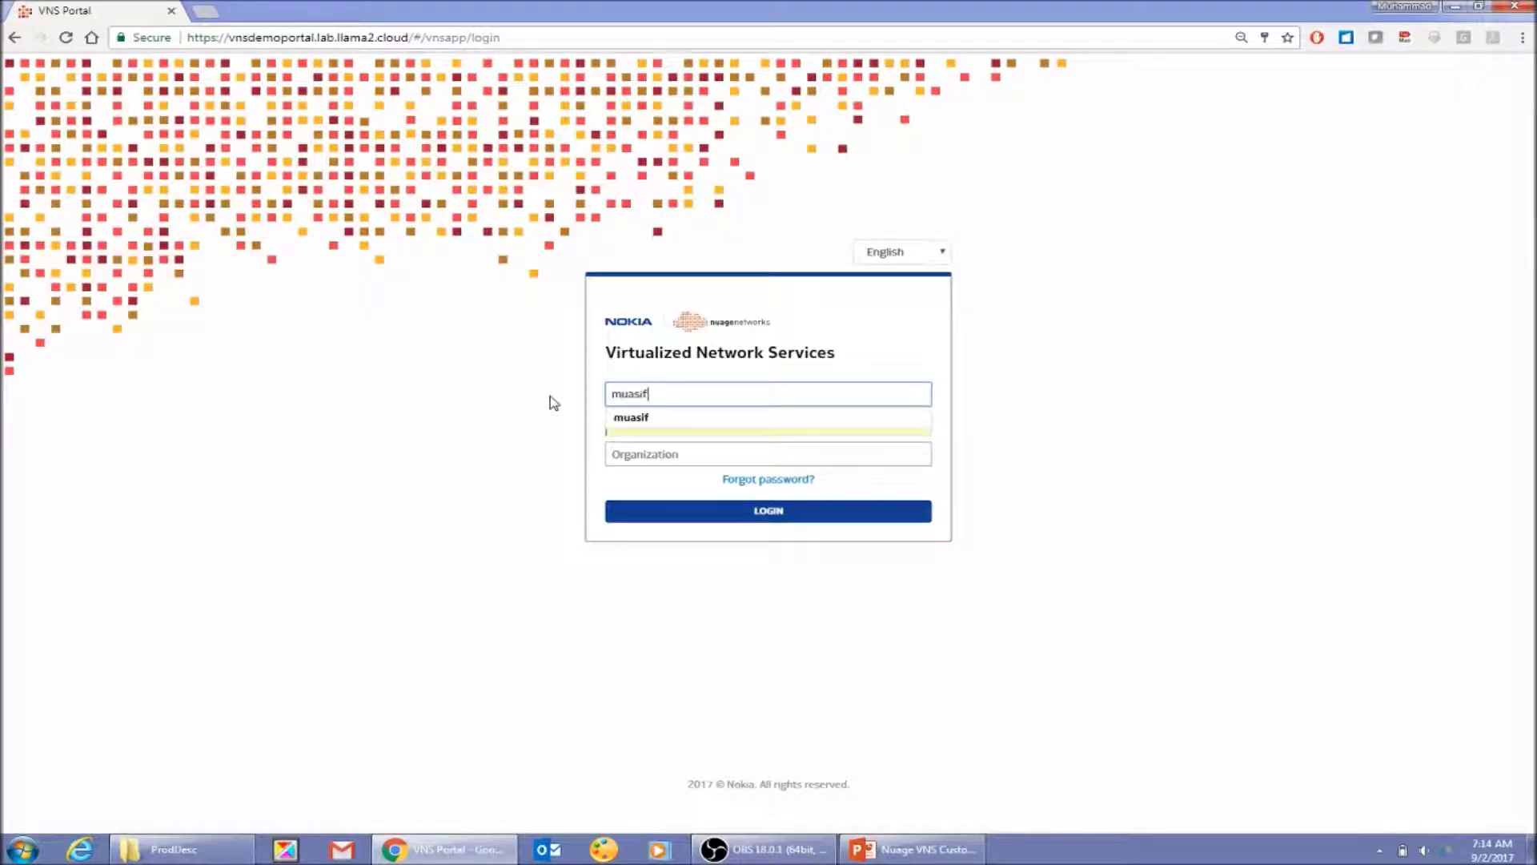
pyautogui.press('Return')
pyautogui.doubleClick(687, 424)
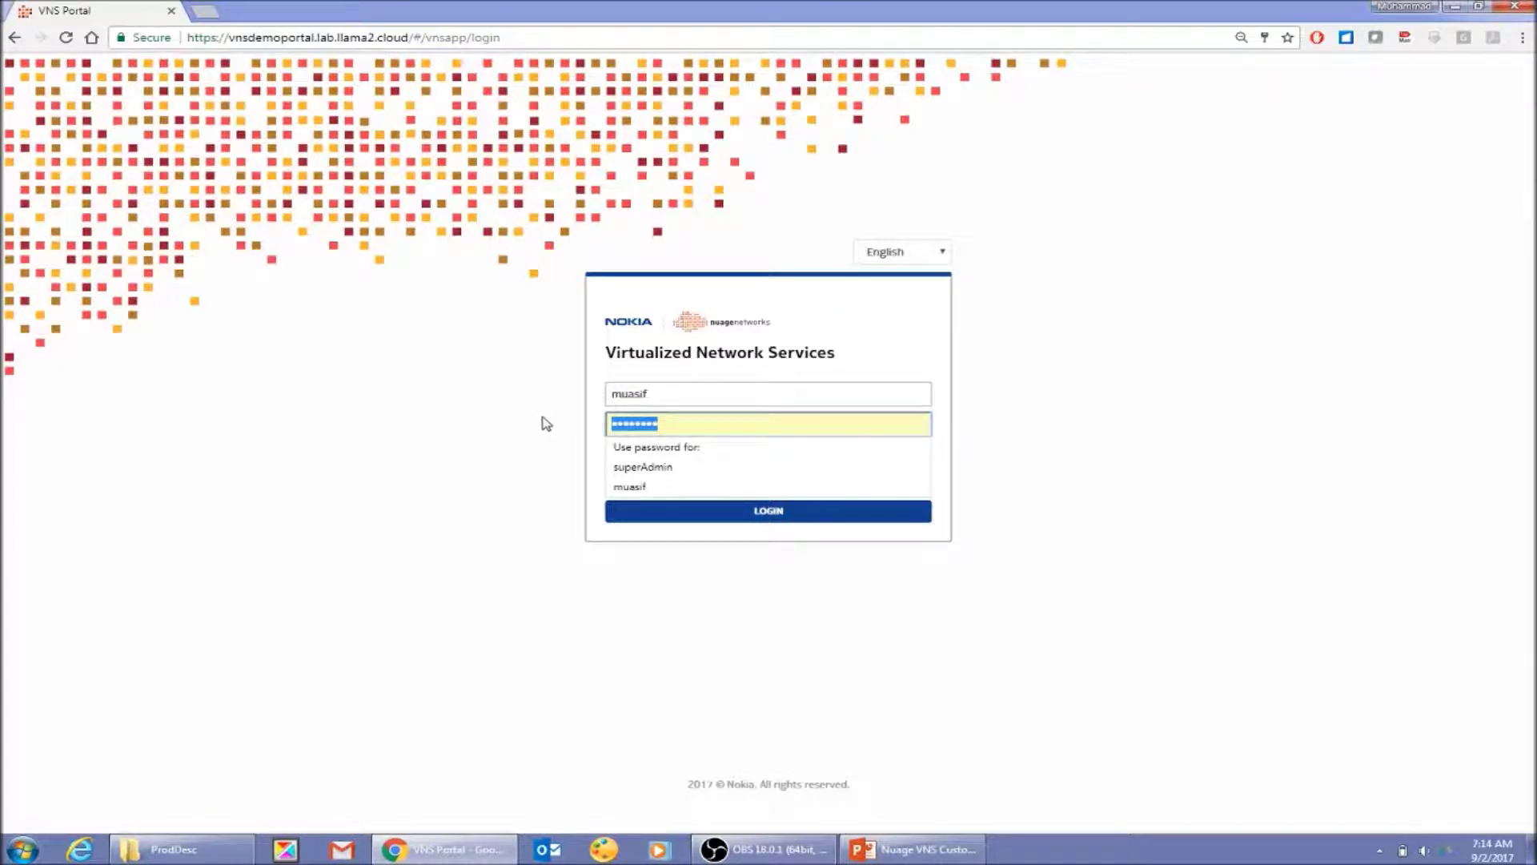
pyautogui.click(547, 423)
# Step: Choose JPS Networks as the organization and log in
pyautogui.click(639, 454)
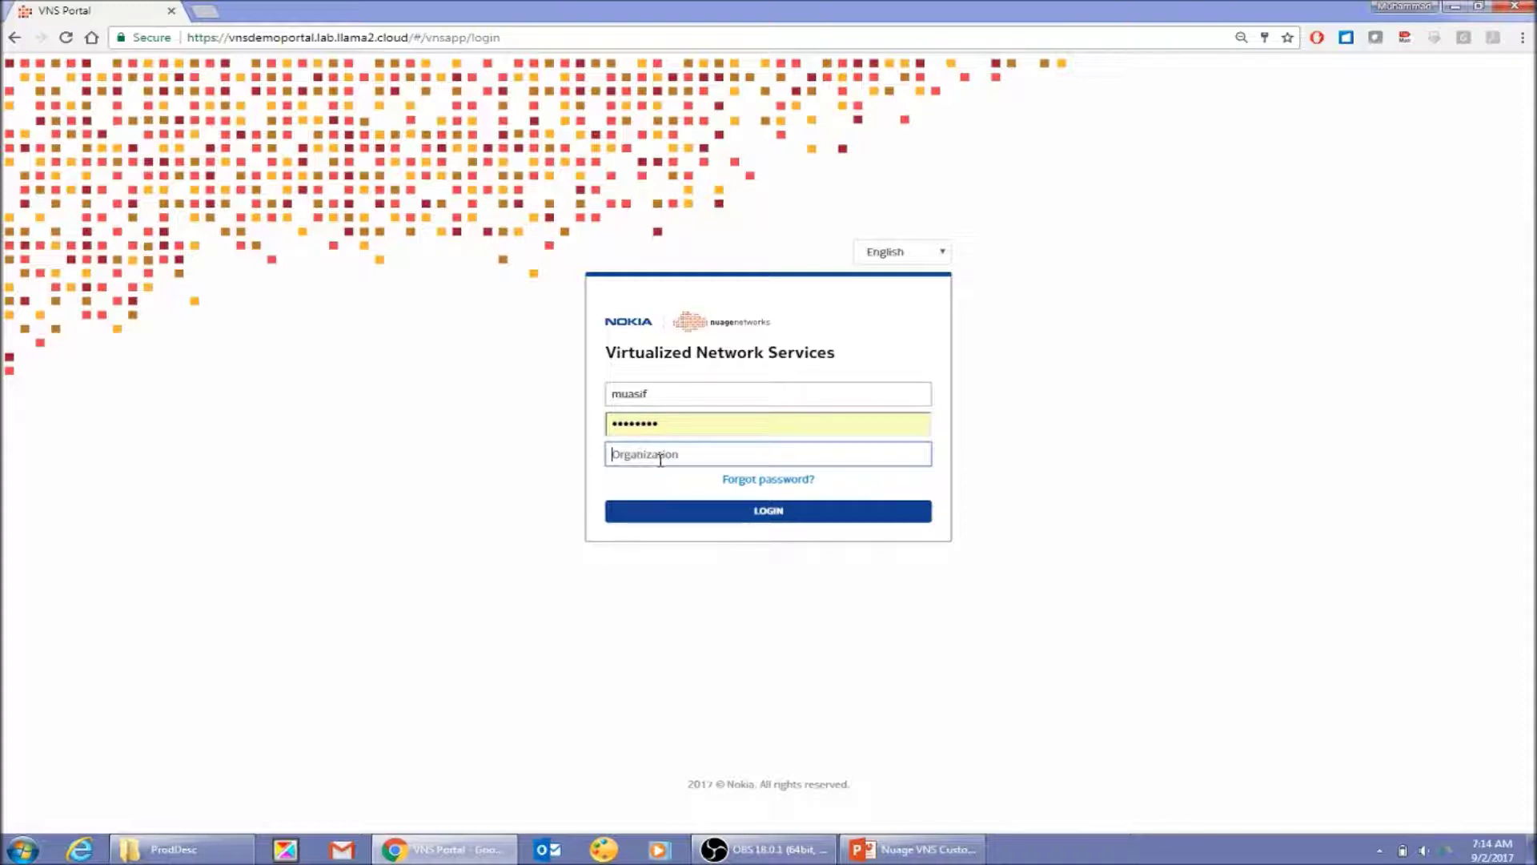
pyautogui.write('JPS')
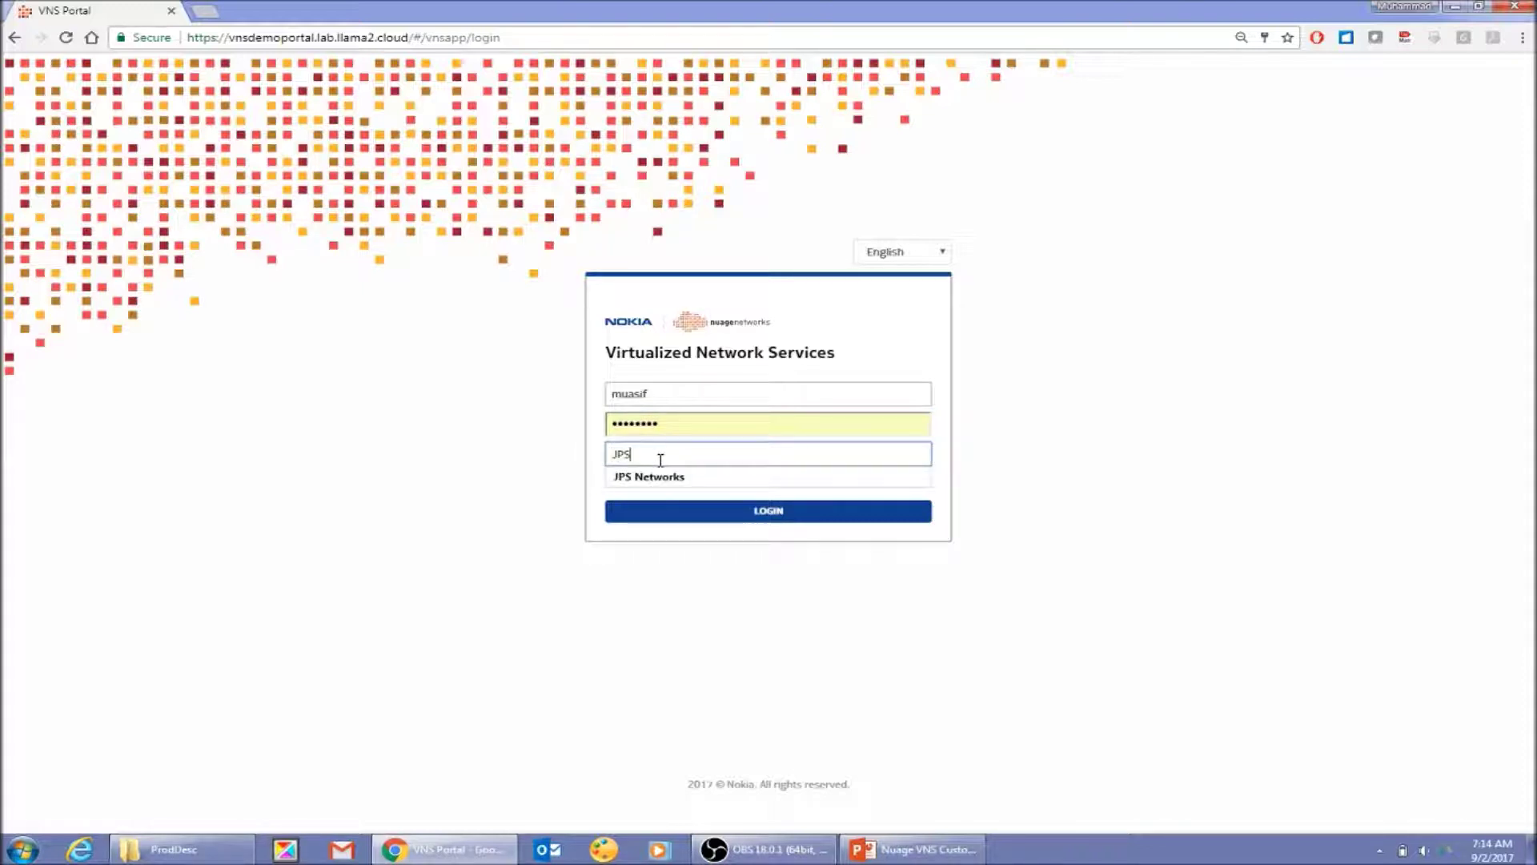
pyautogui.click(658, 477)
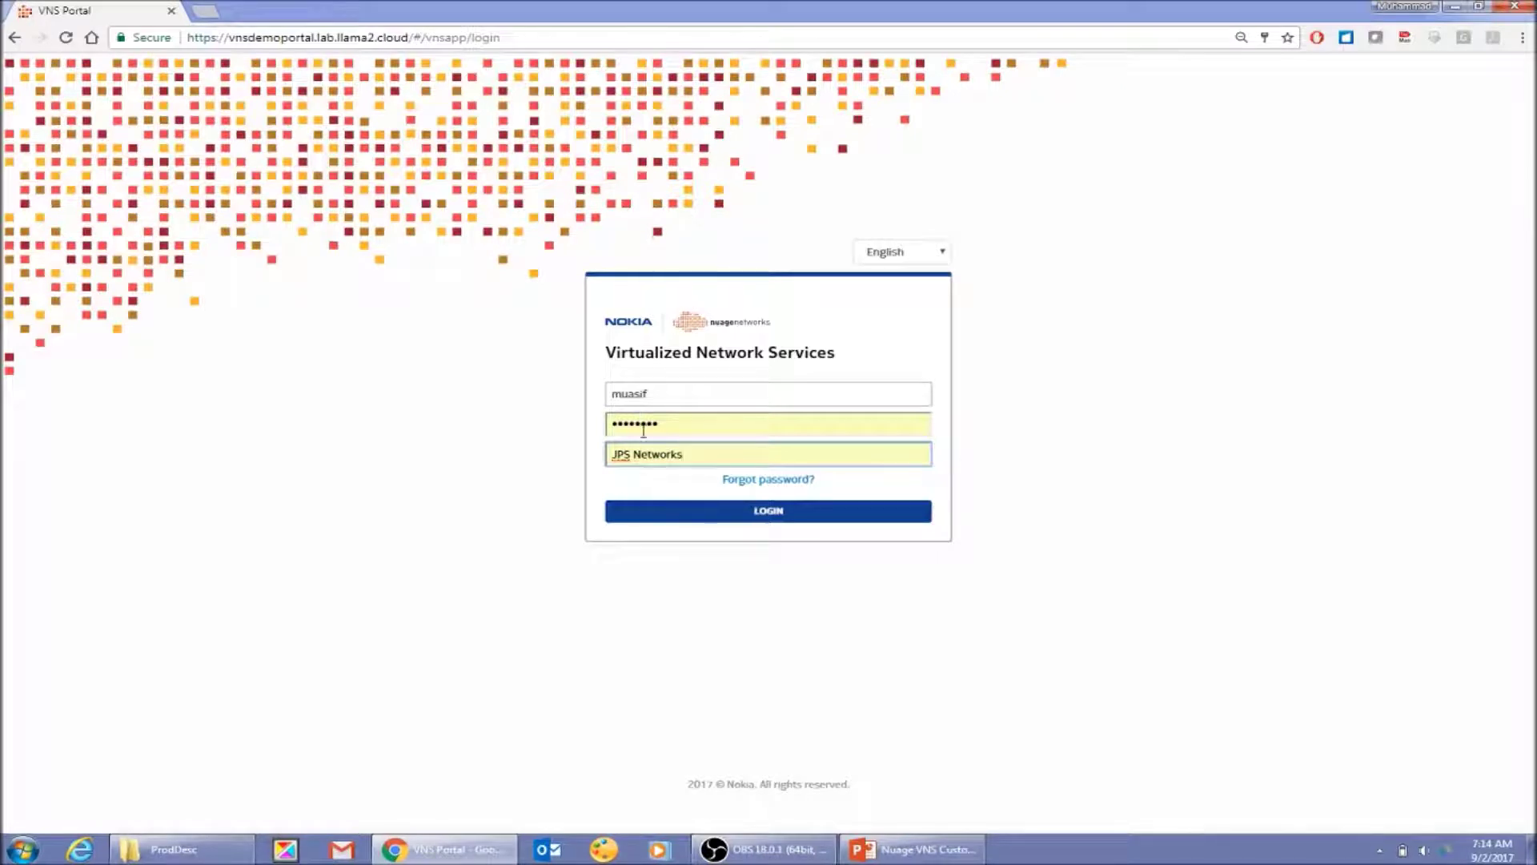
pyautogui.click(771, 518)
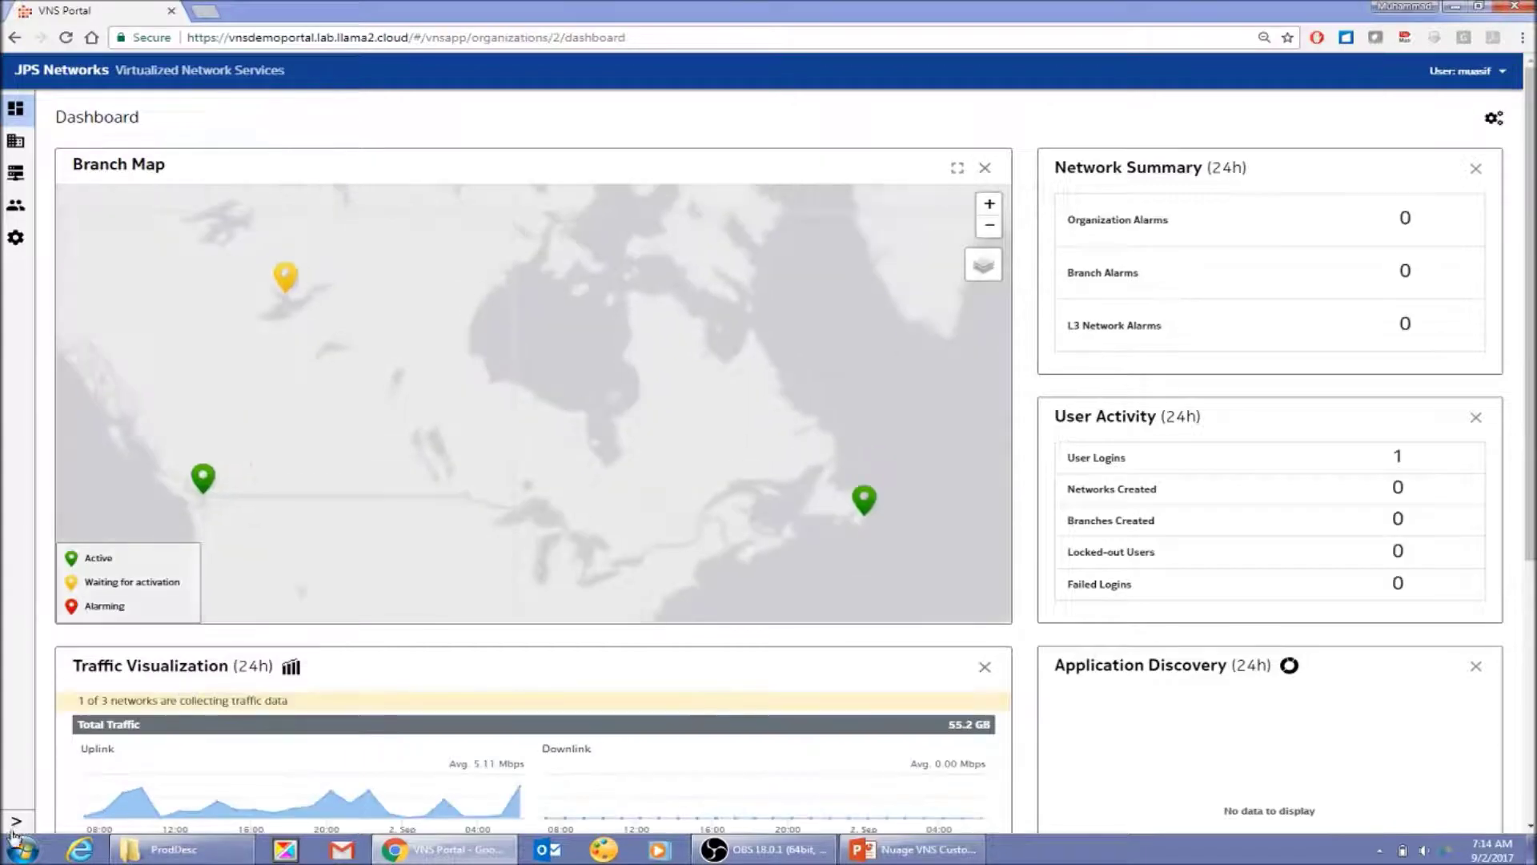
# Step: Shrink the page to 80% and scroll through the JPS Networks dashboard panels
pyautogui.click(1522, 38)
pyautogui.click(1401, 198)
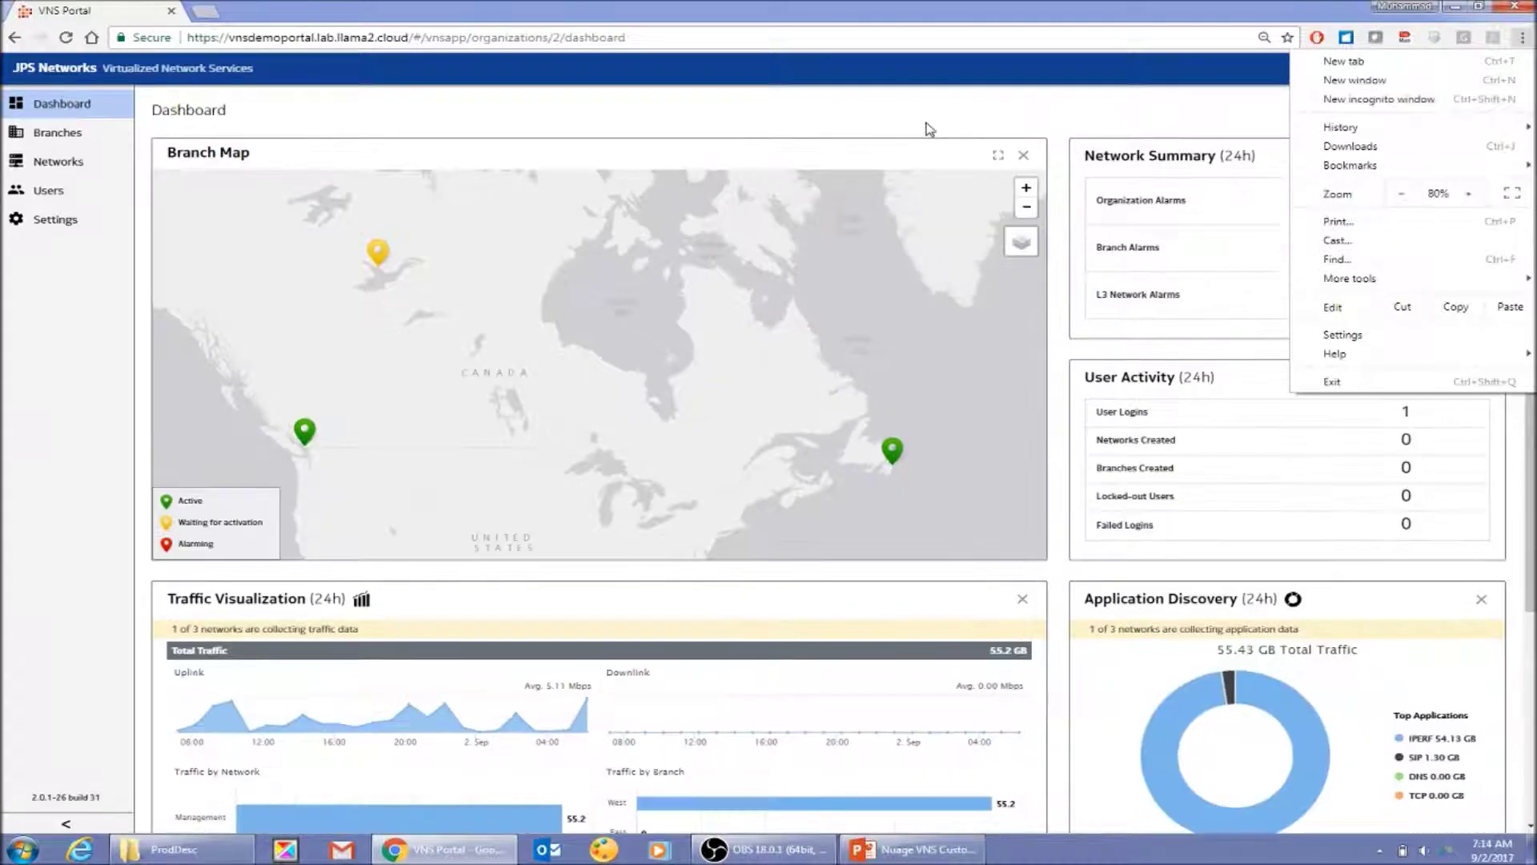
pyautogui.click(927, 122)
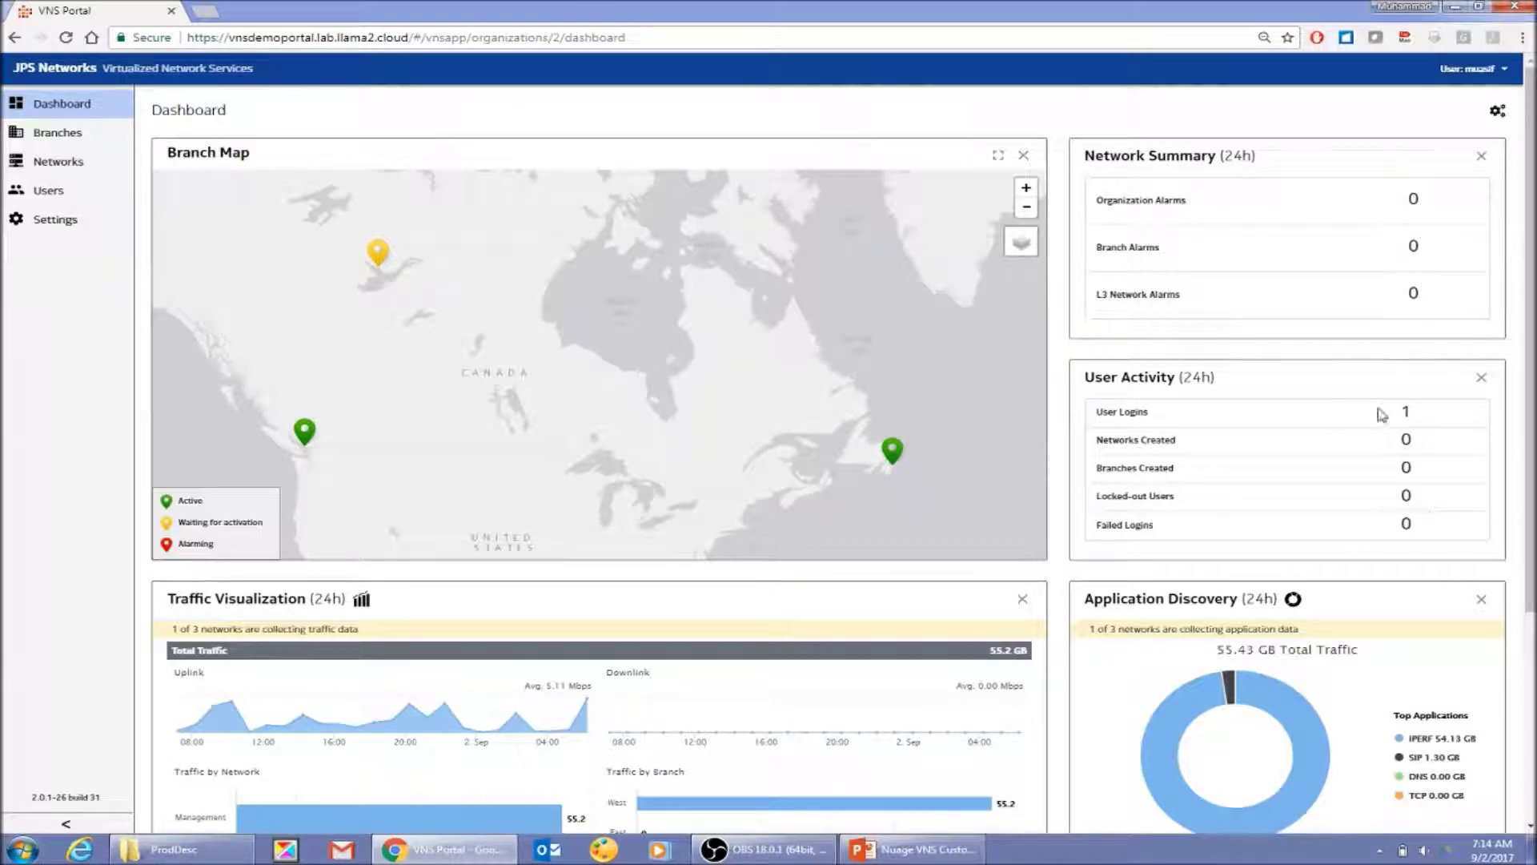
pyautogui.moveTo(1529, 291); pyautogui.dragTo(1529, 508)
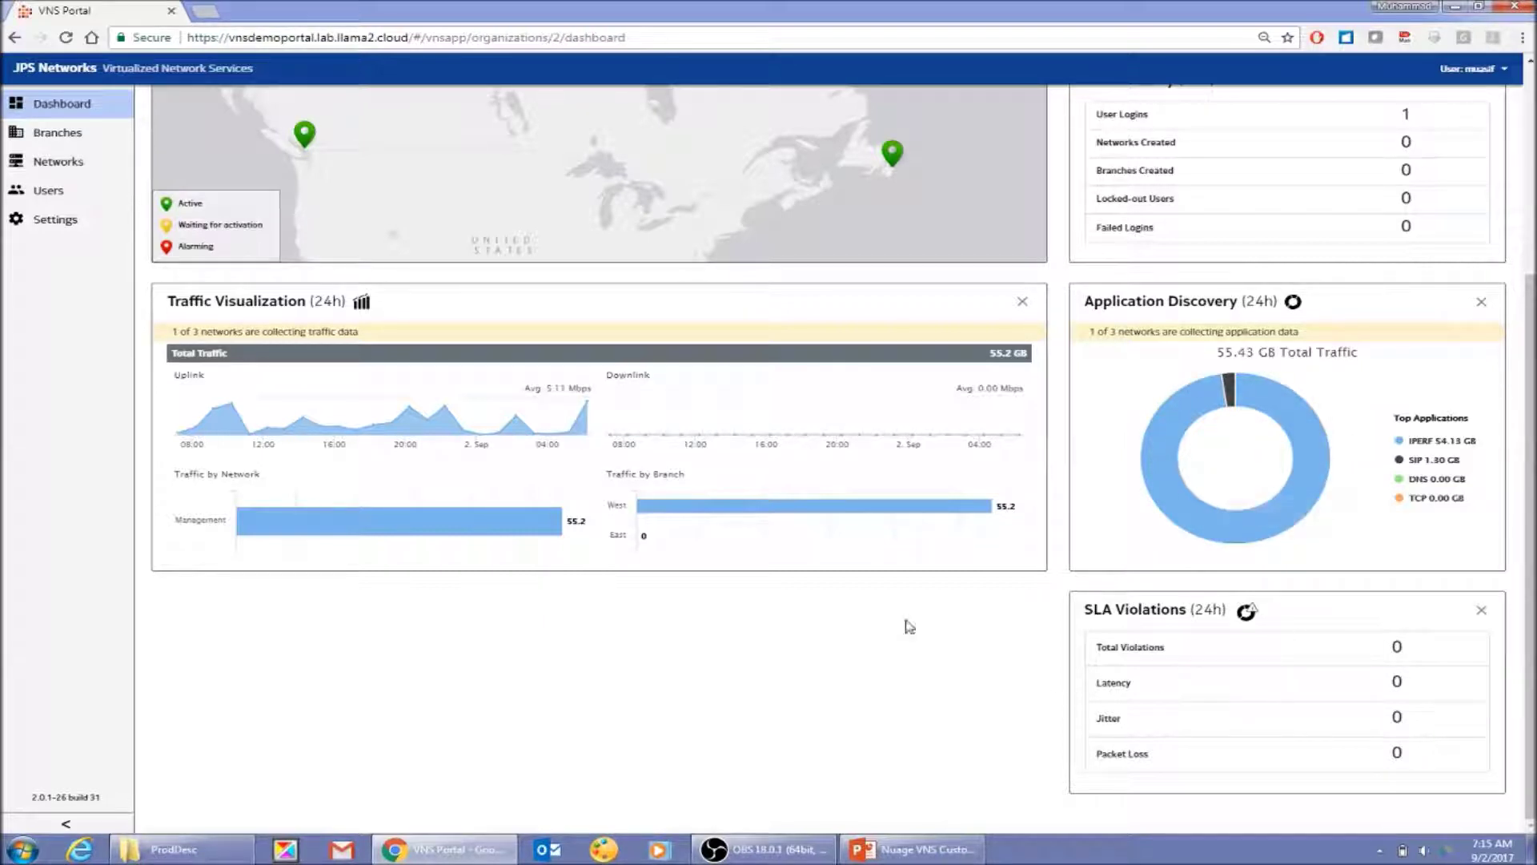
pyautogui.scroll(1, 604, 637)
pyautogui.scroll(4, 605, 638)
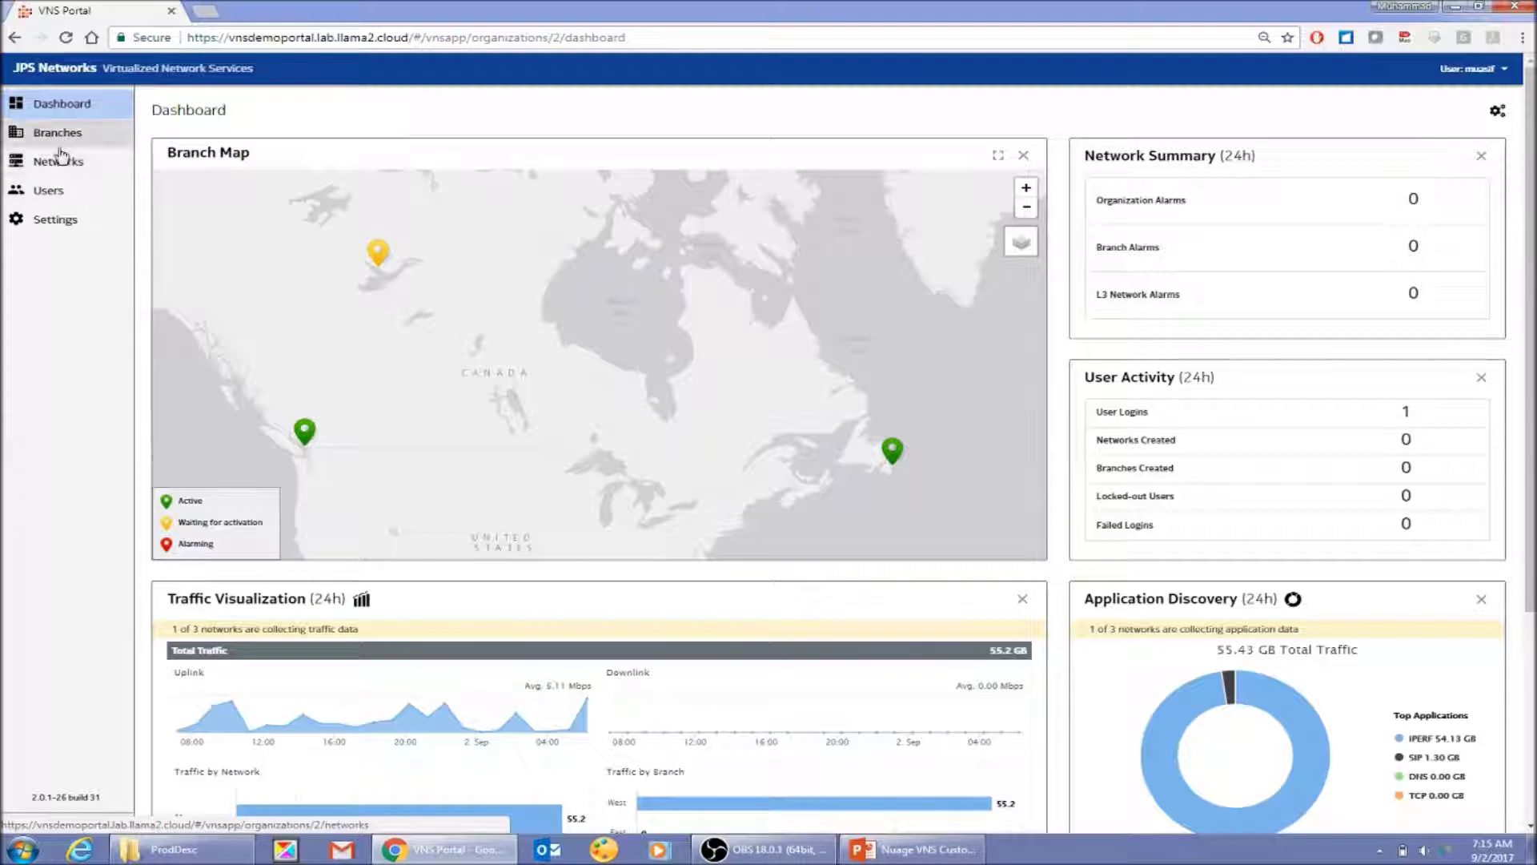
pyautogui.click(59, 163)
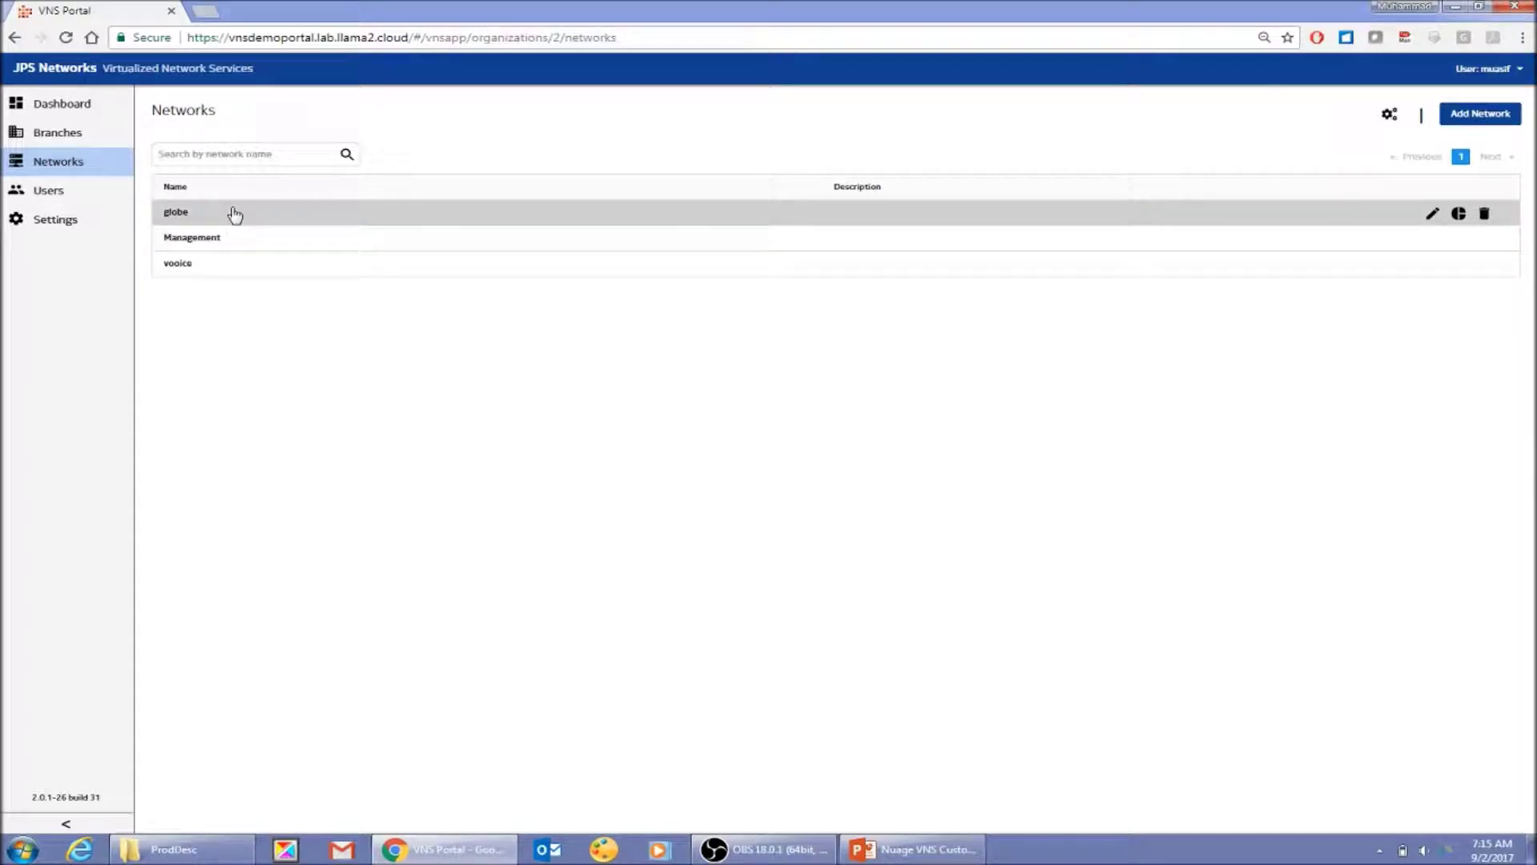
# Step: Open the Management network and list its network functions
pyautogui.click(298, 244)
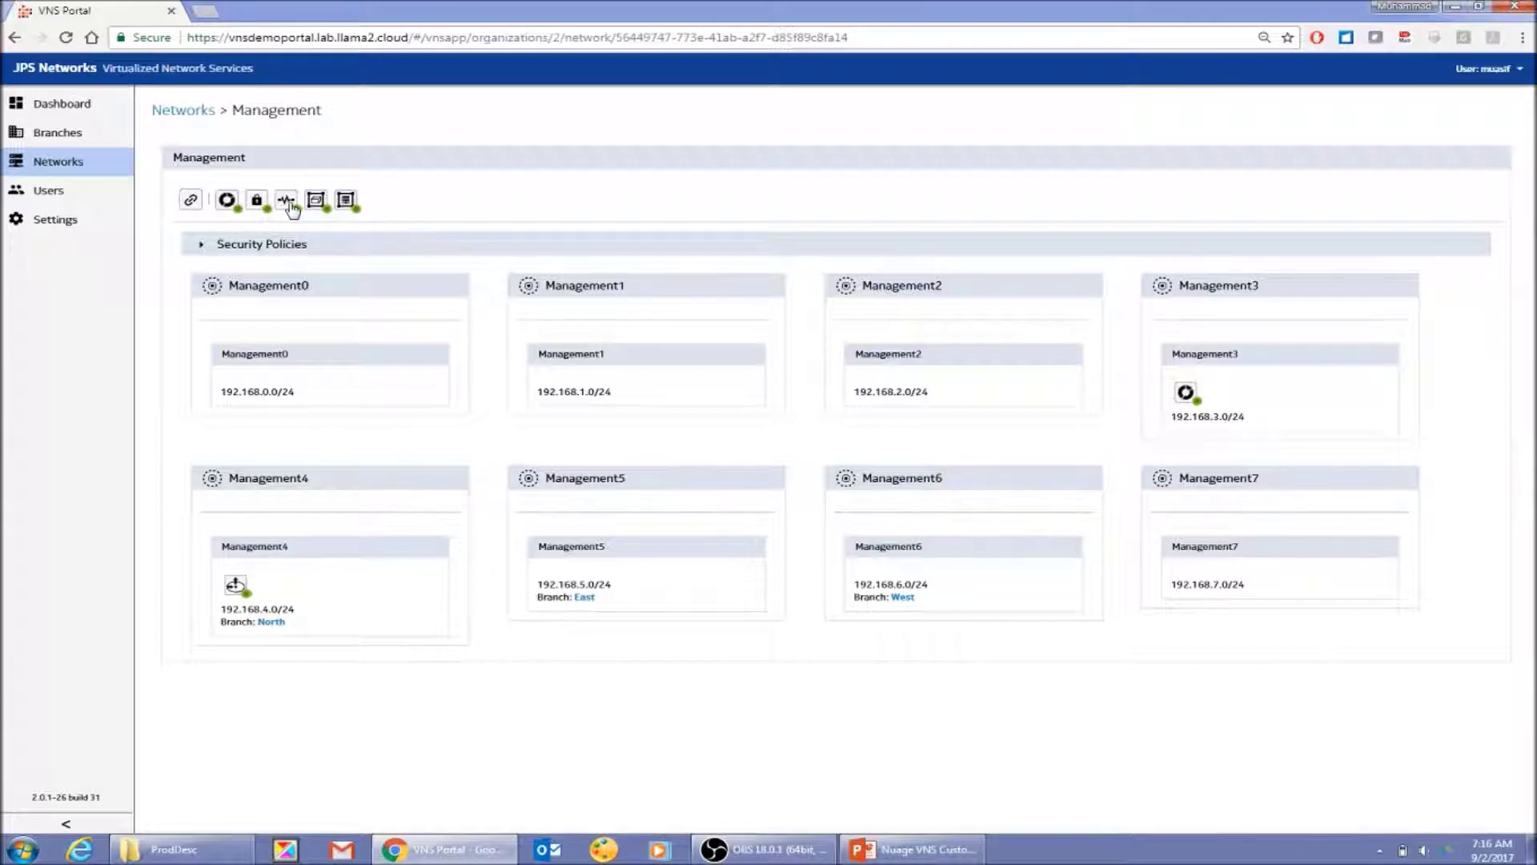
pyautogui.moveTo(1491, 160)
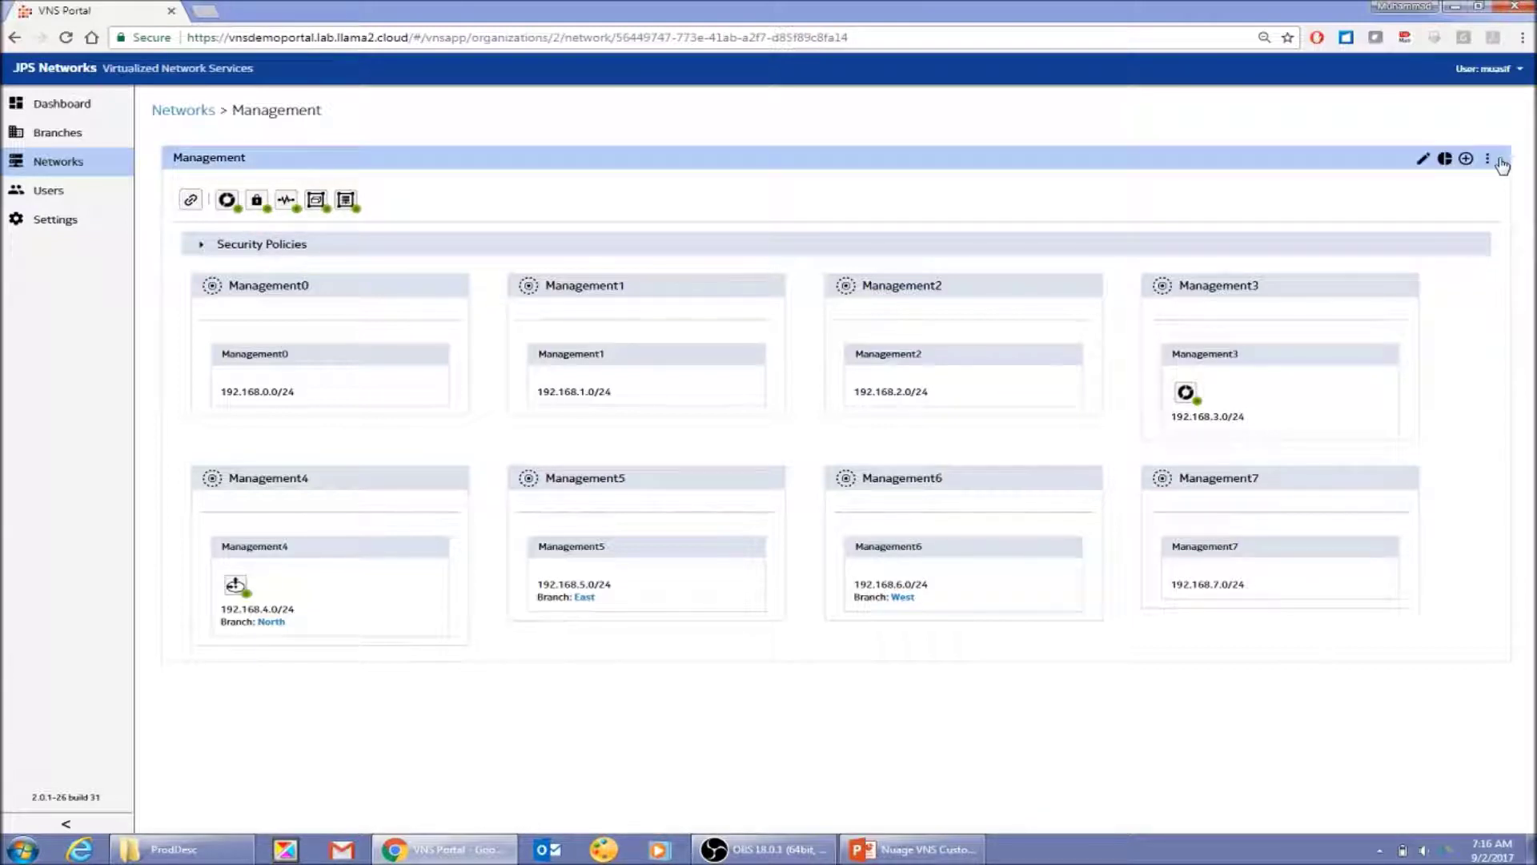
pyautogui.click(1489, 161)
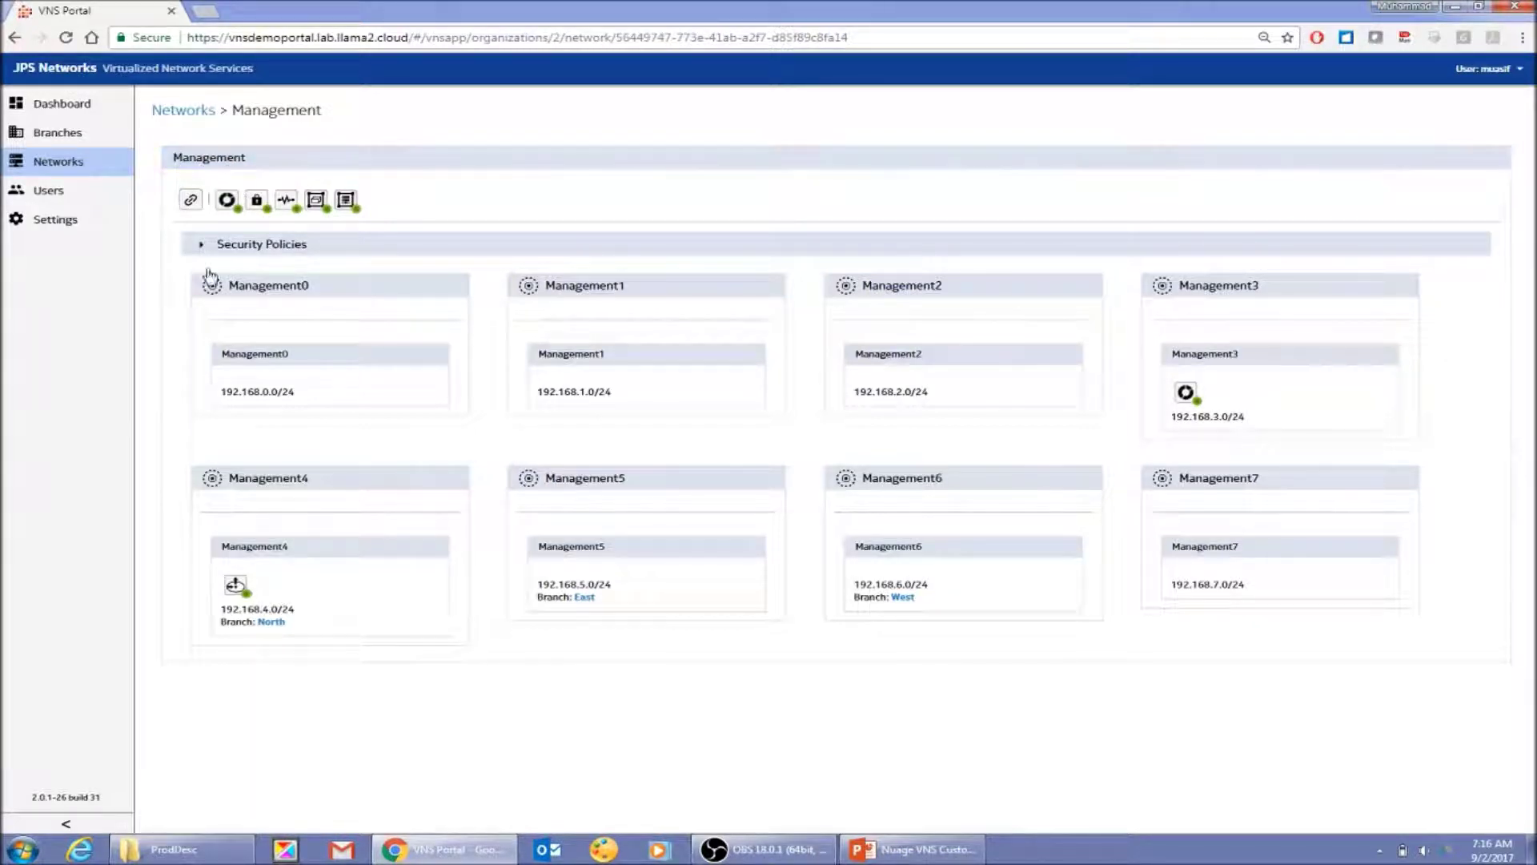
# Step: Inspect the network functions list for the Management4 subnet
pyautogui.moveTo(368, 549)
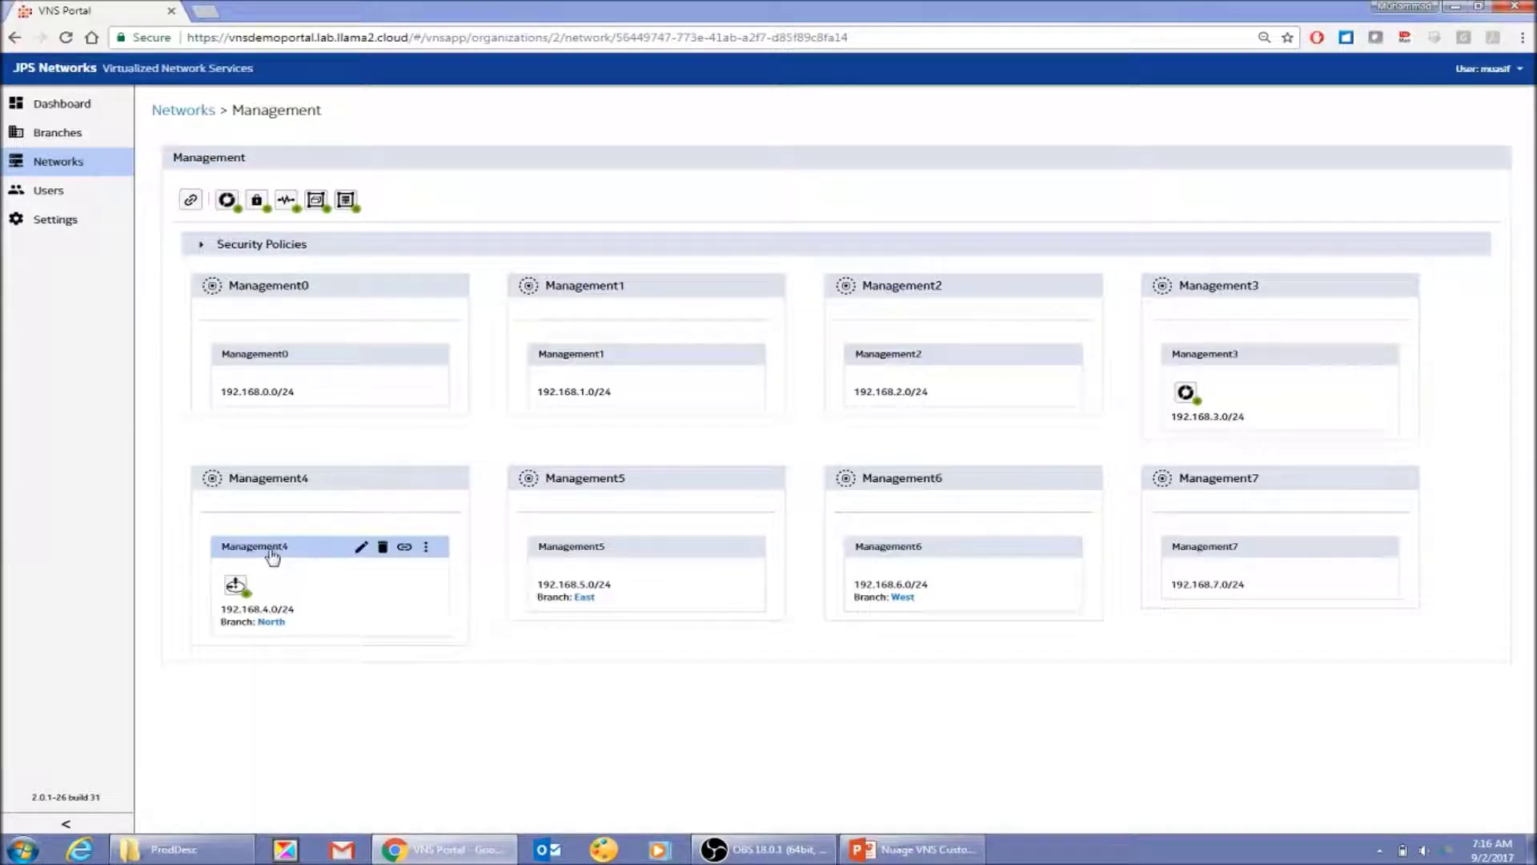
pyautogui.click(430, 550)
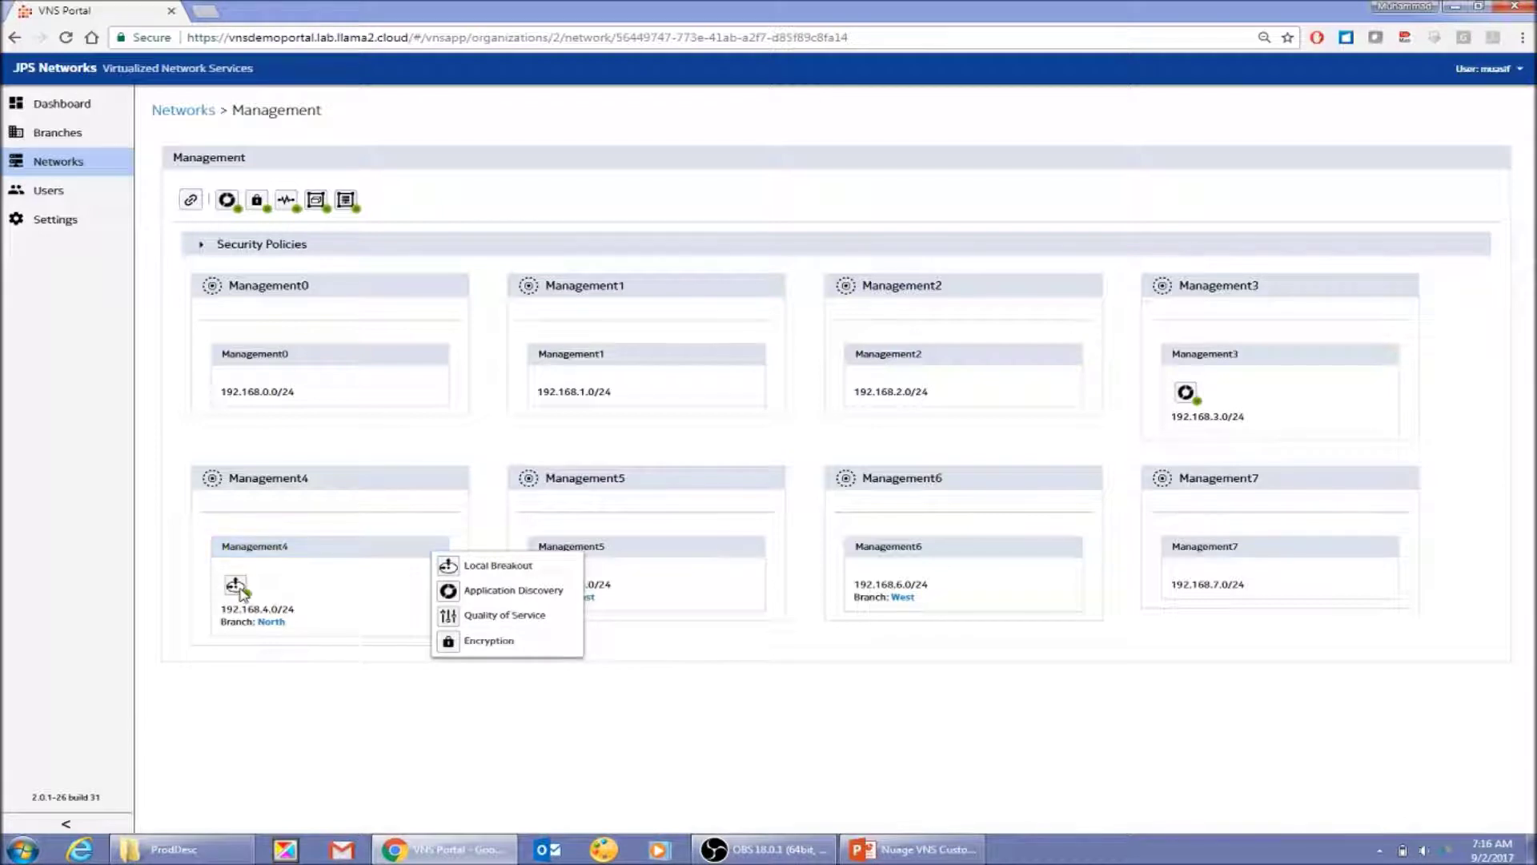
pyautogui.click(280, 593)
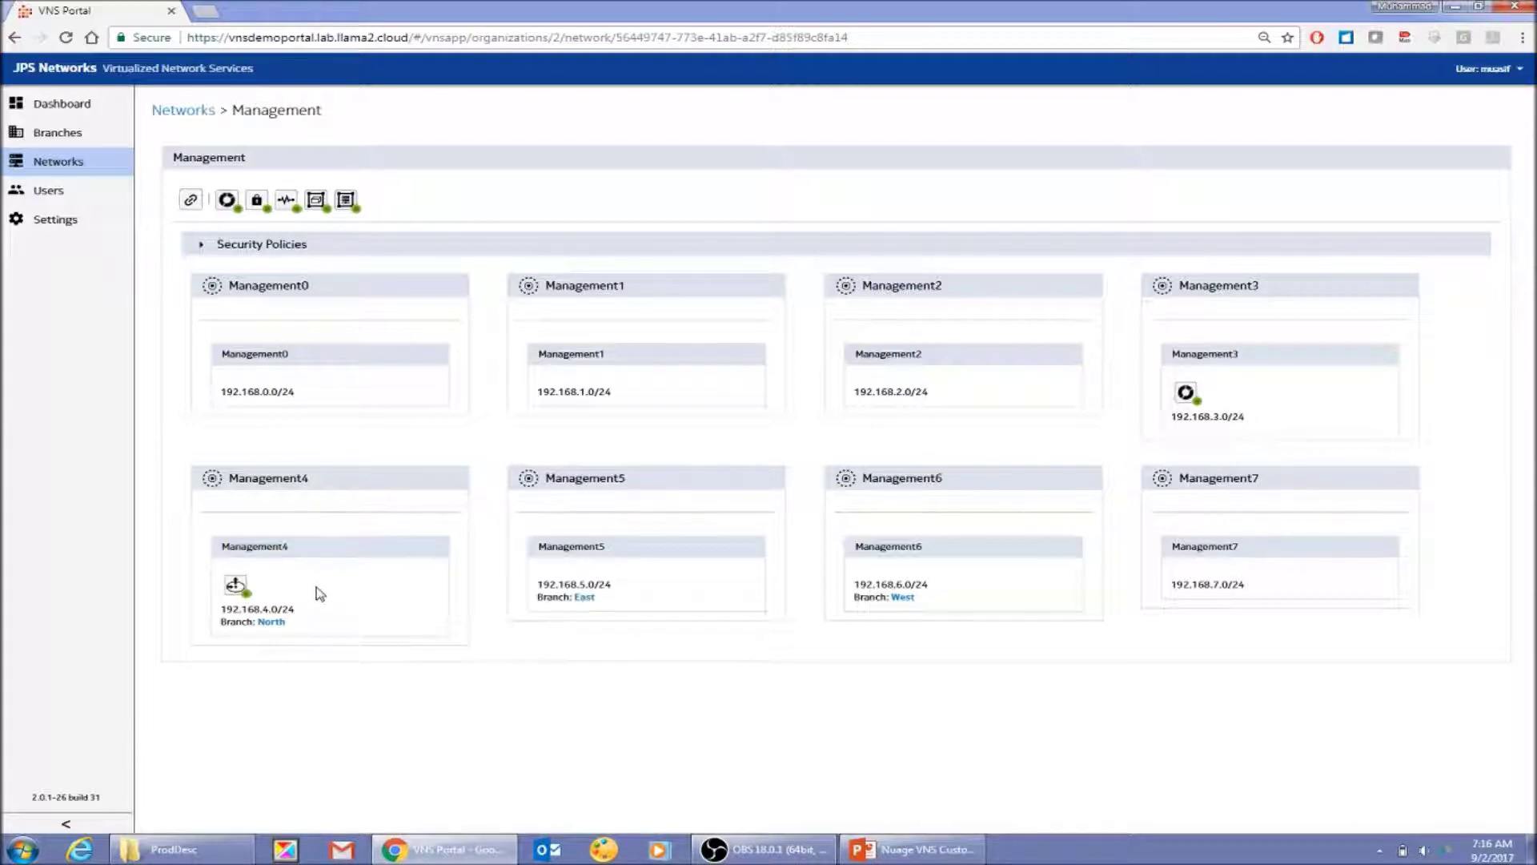
pyautogui.moveTo(438, 552)
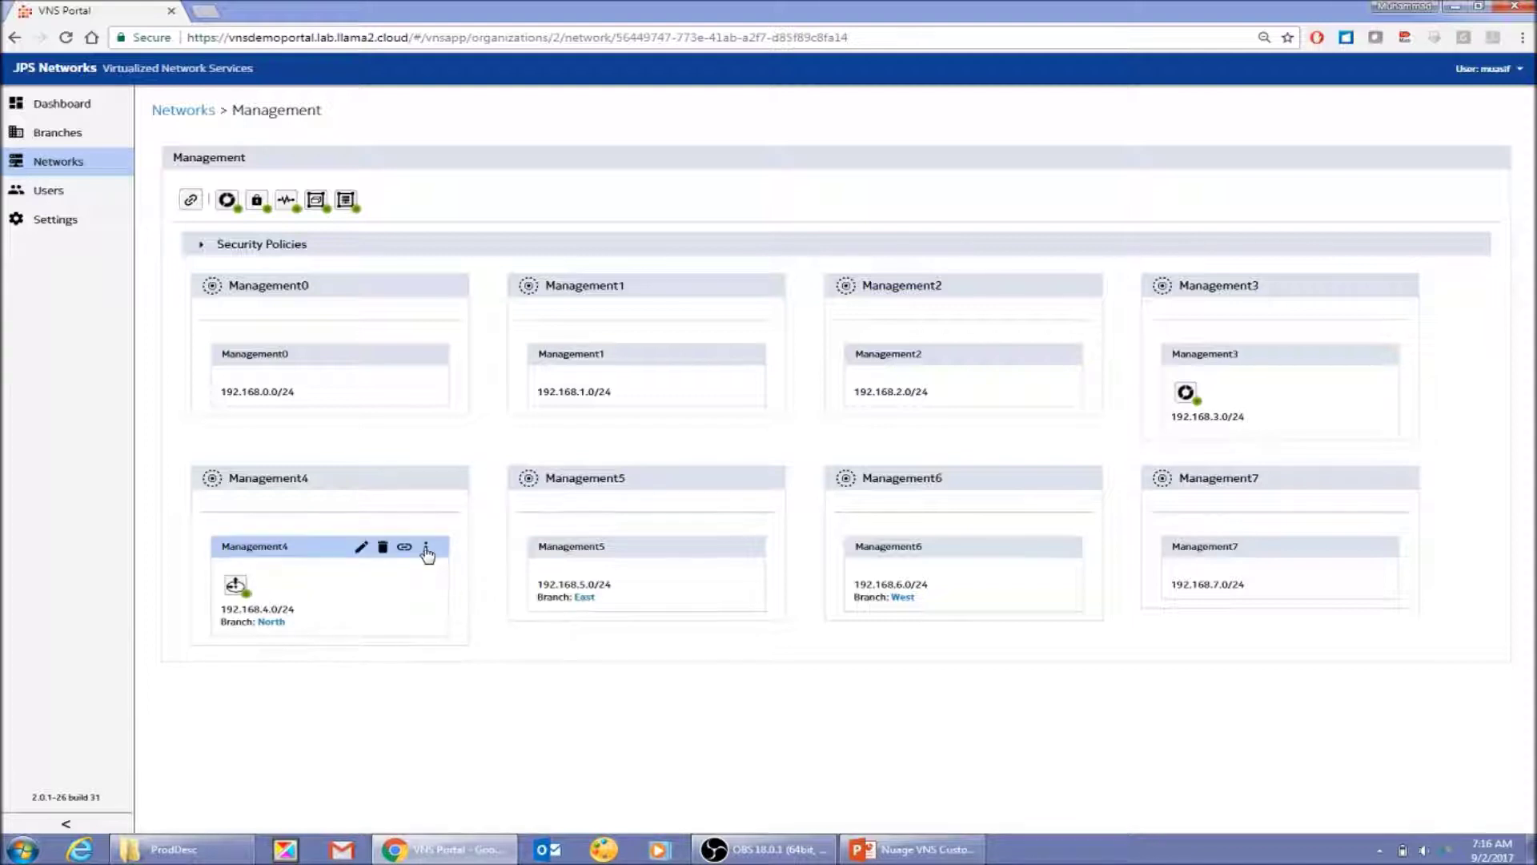
pyautogui.click(426, 549)
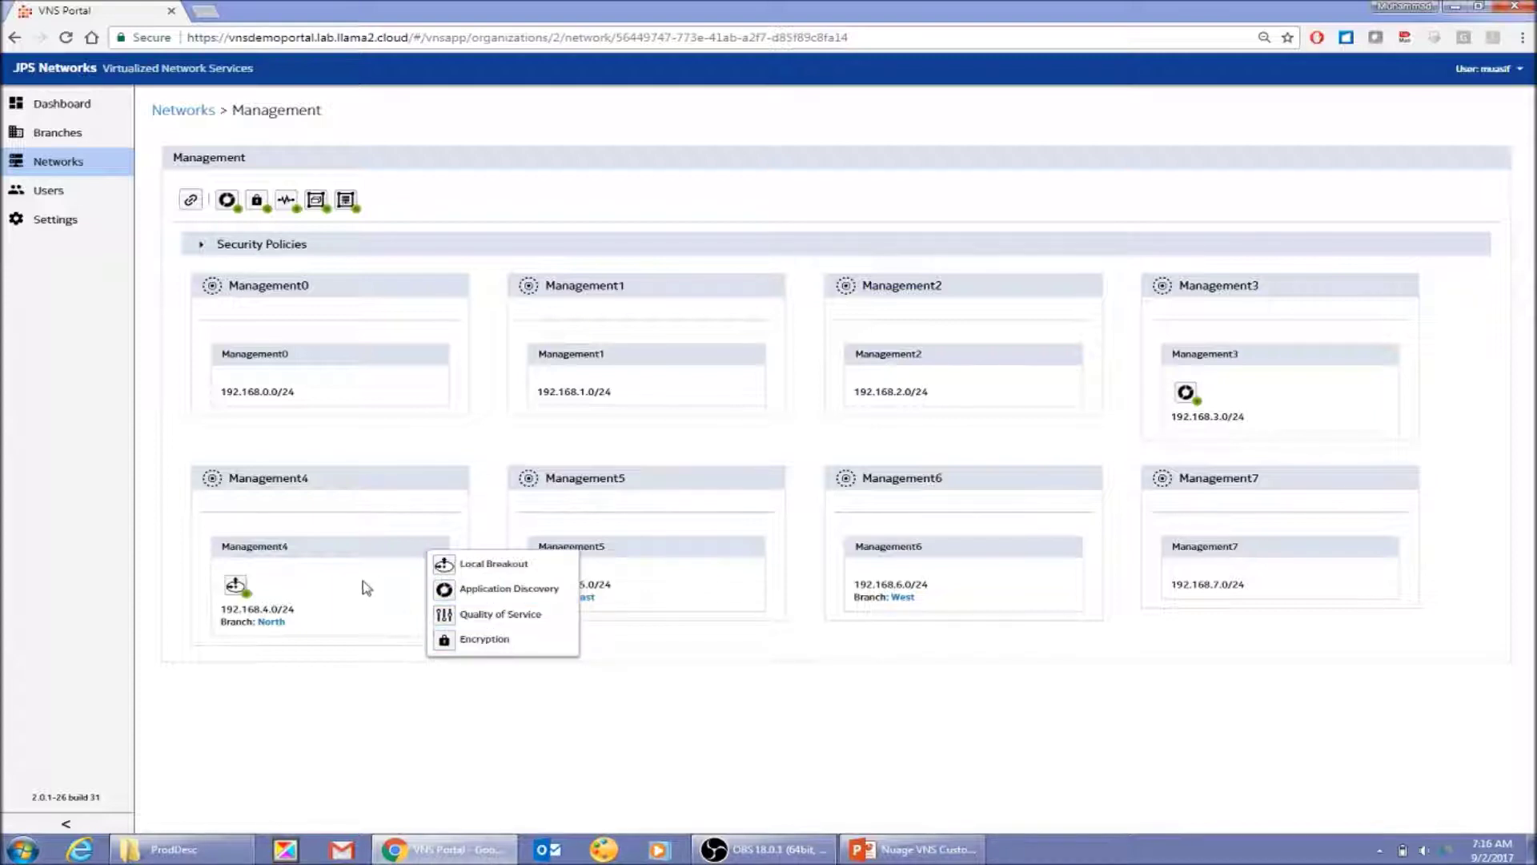
pyautogui.click(1468, 275)
pyautogui.moveTo(1489, 160)
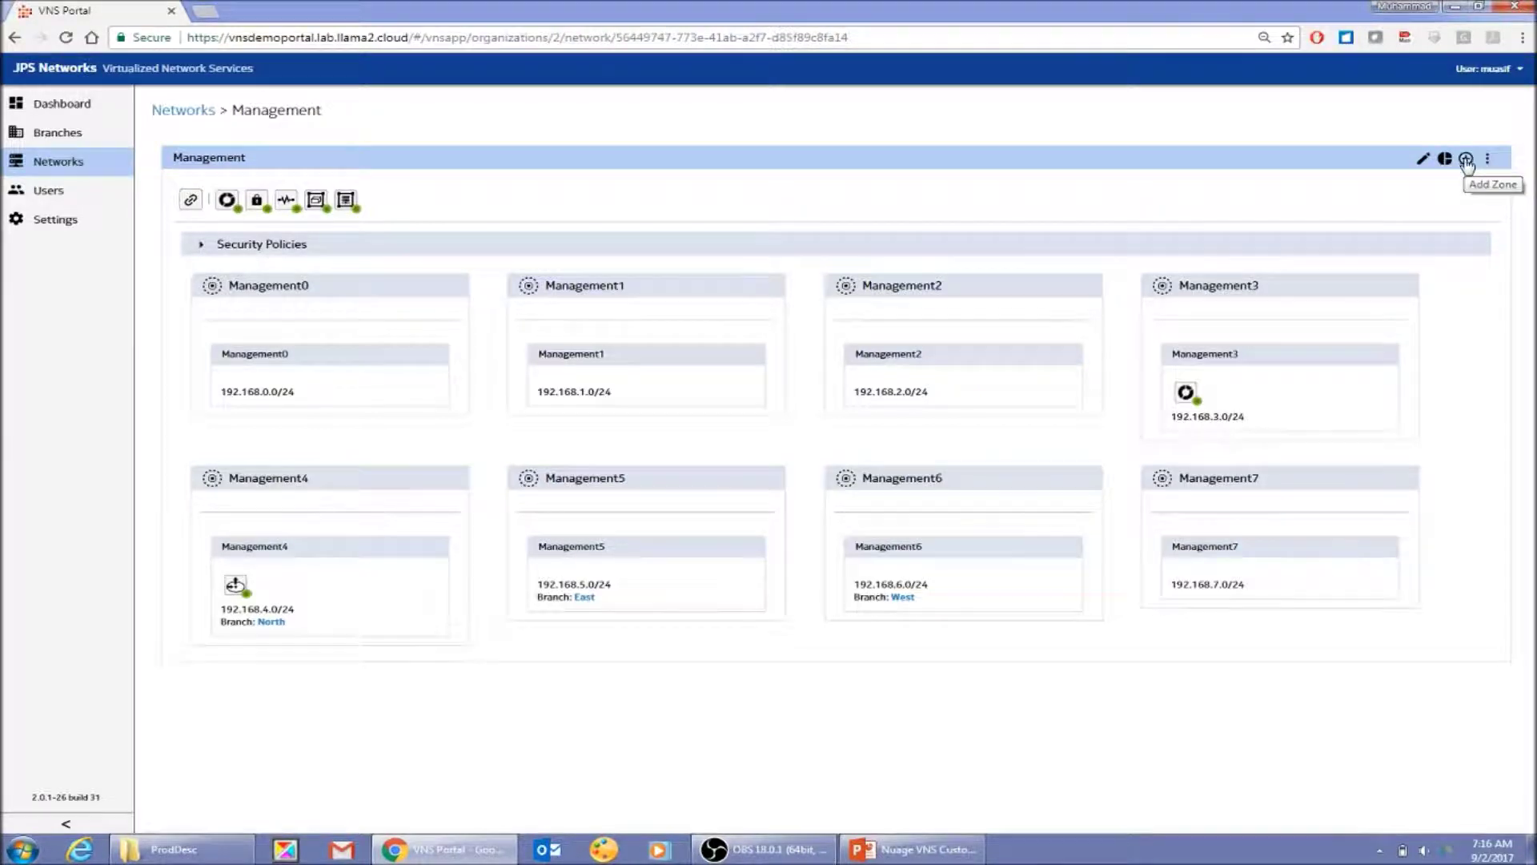
pyautogui.moveTo(1396, 290)
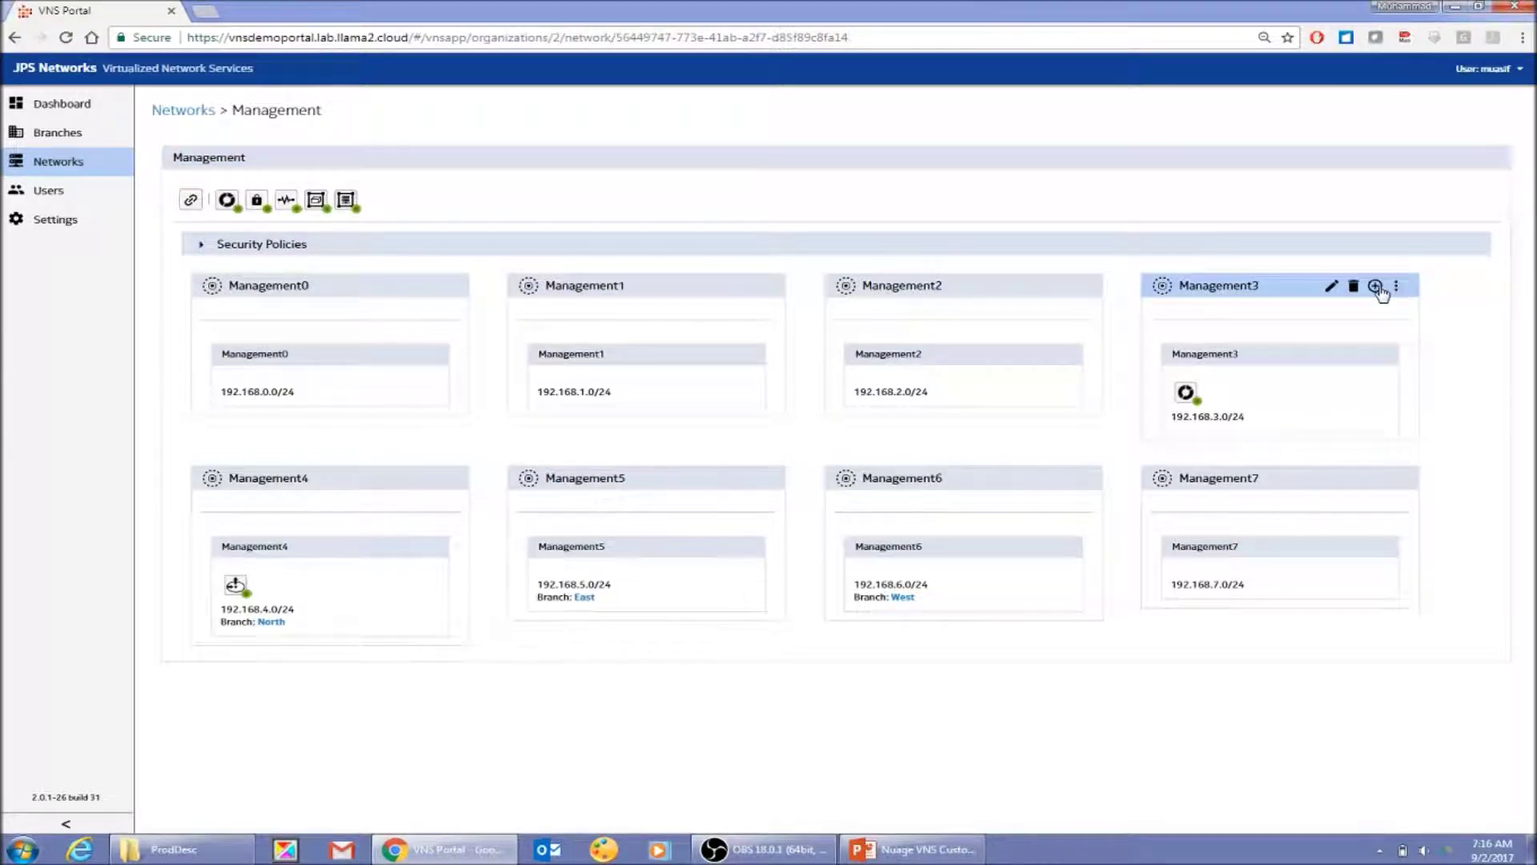
pyautogui.click(1375, 287)
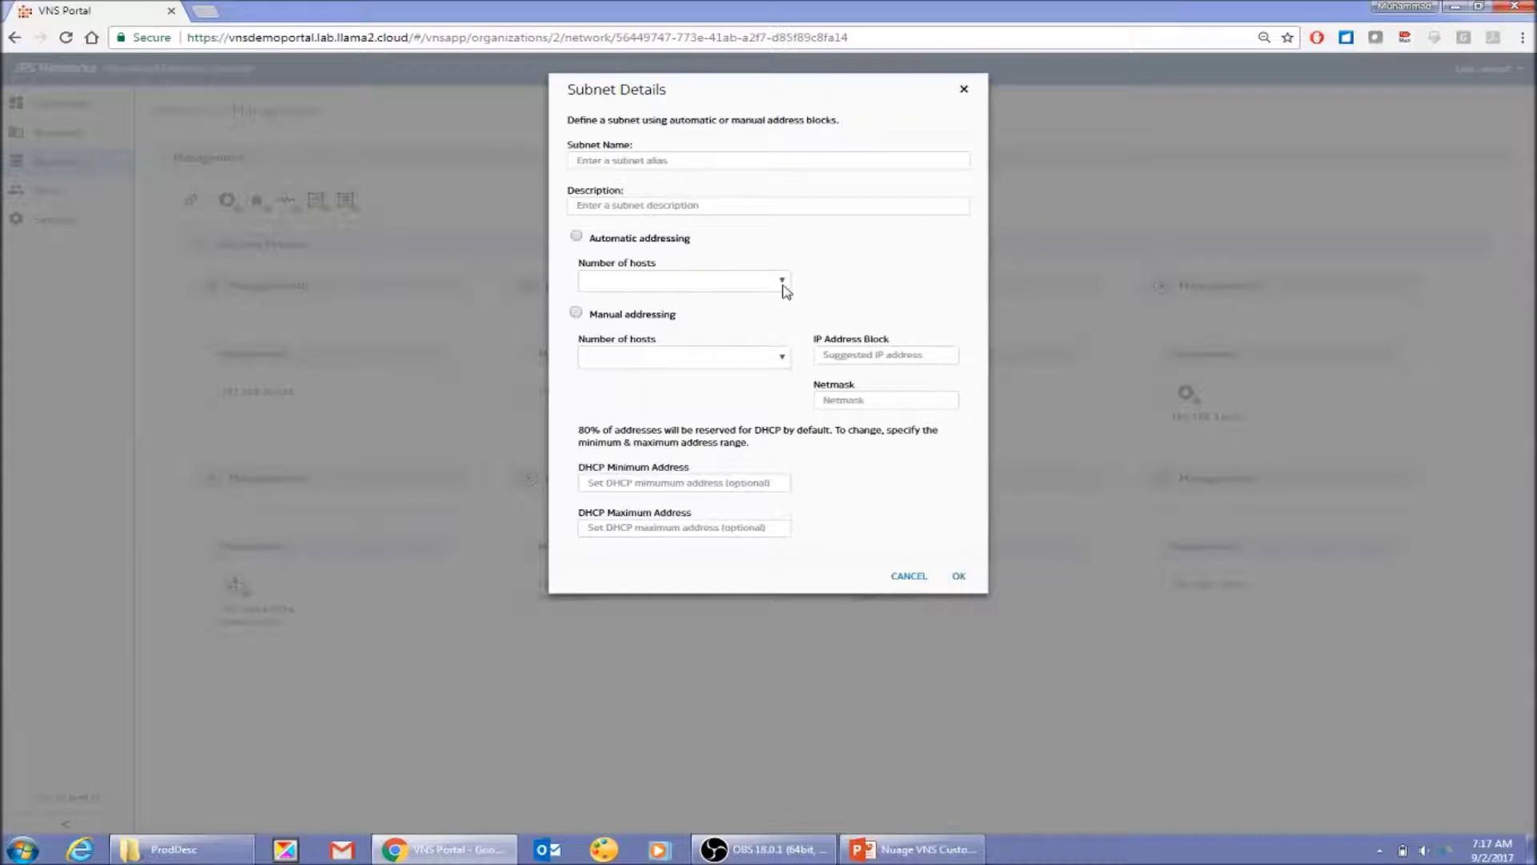
pyautogui.click(605, 360)
pyautogui.click(635, 362)
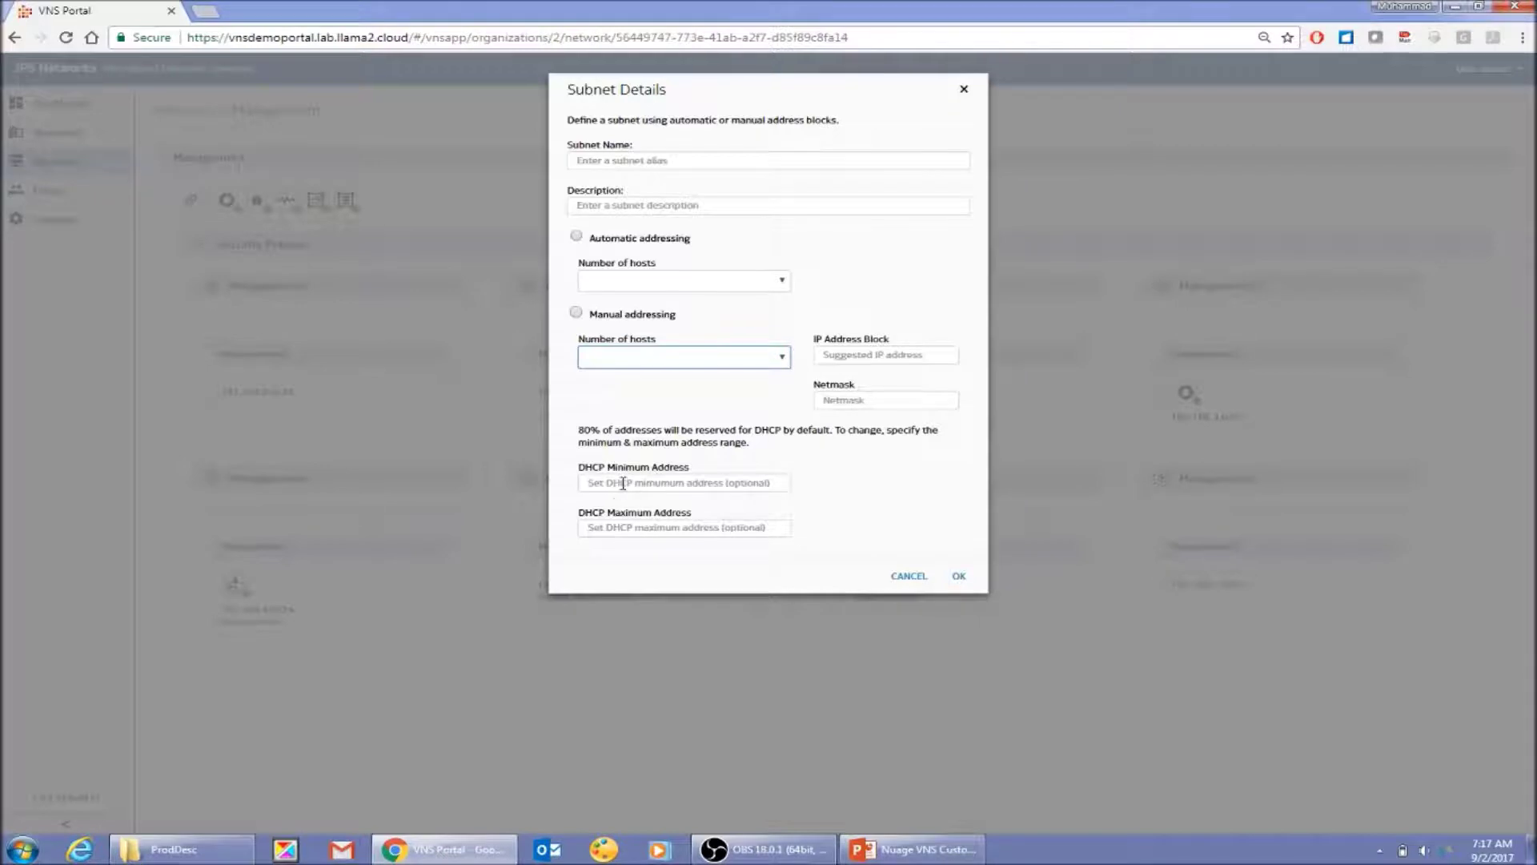
pyautogui.click(909, 576)
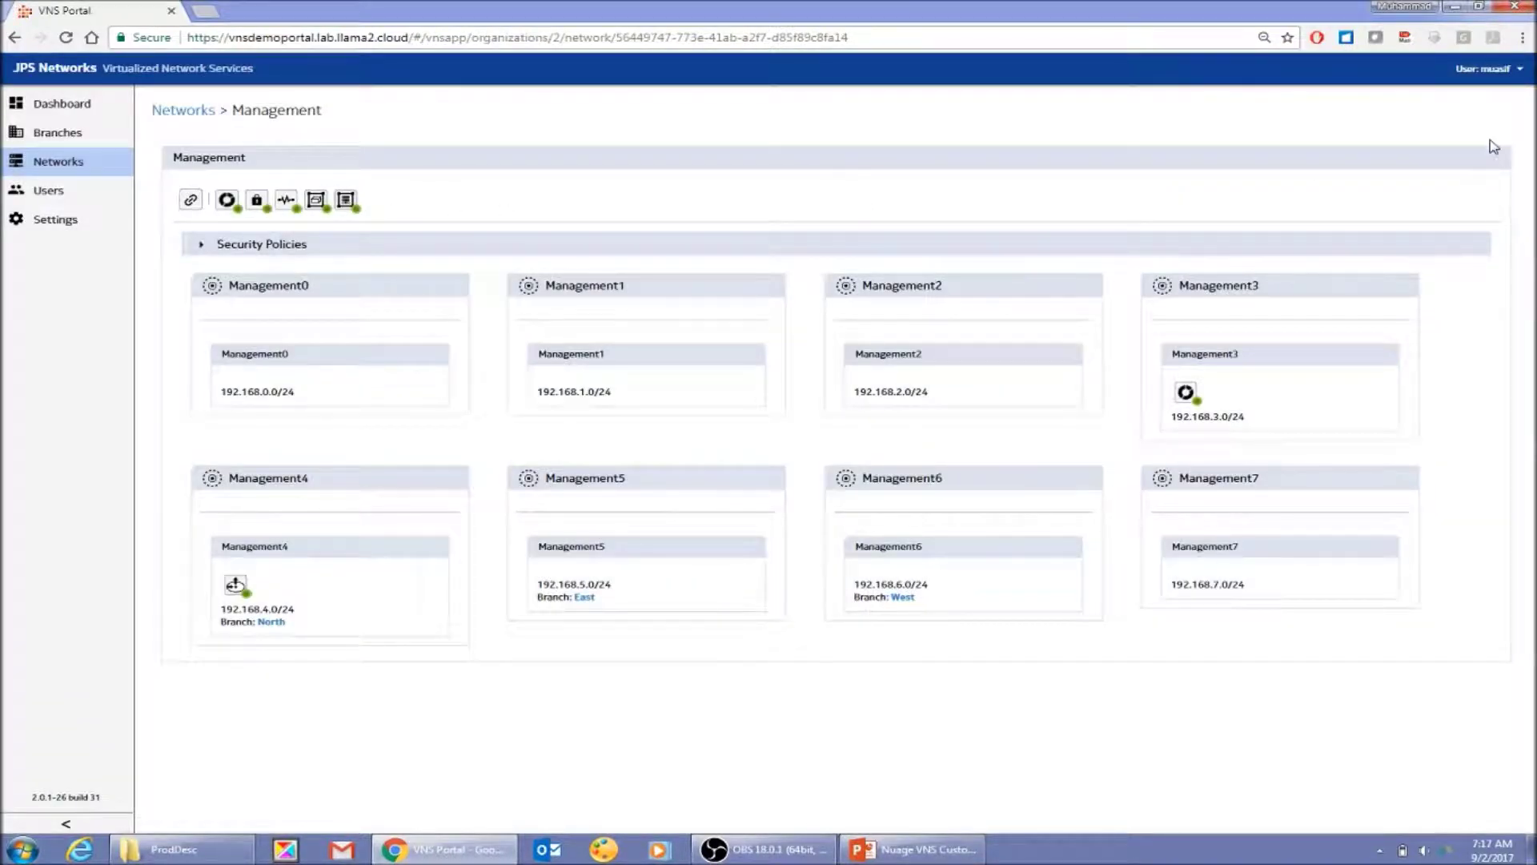
# Step: Return to the Networks list and start a new network with Add Network
pyautogui.click(64, 163)
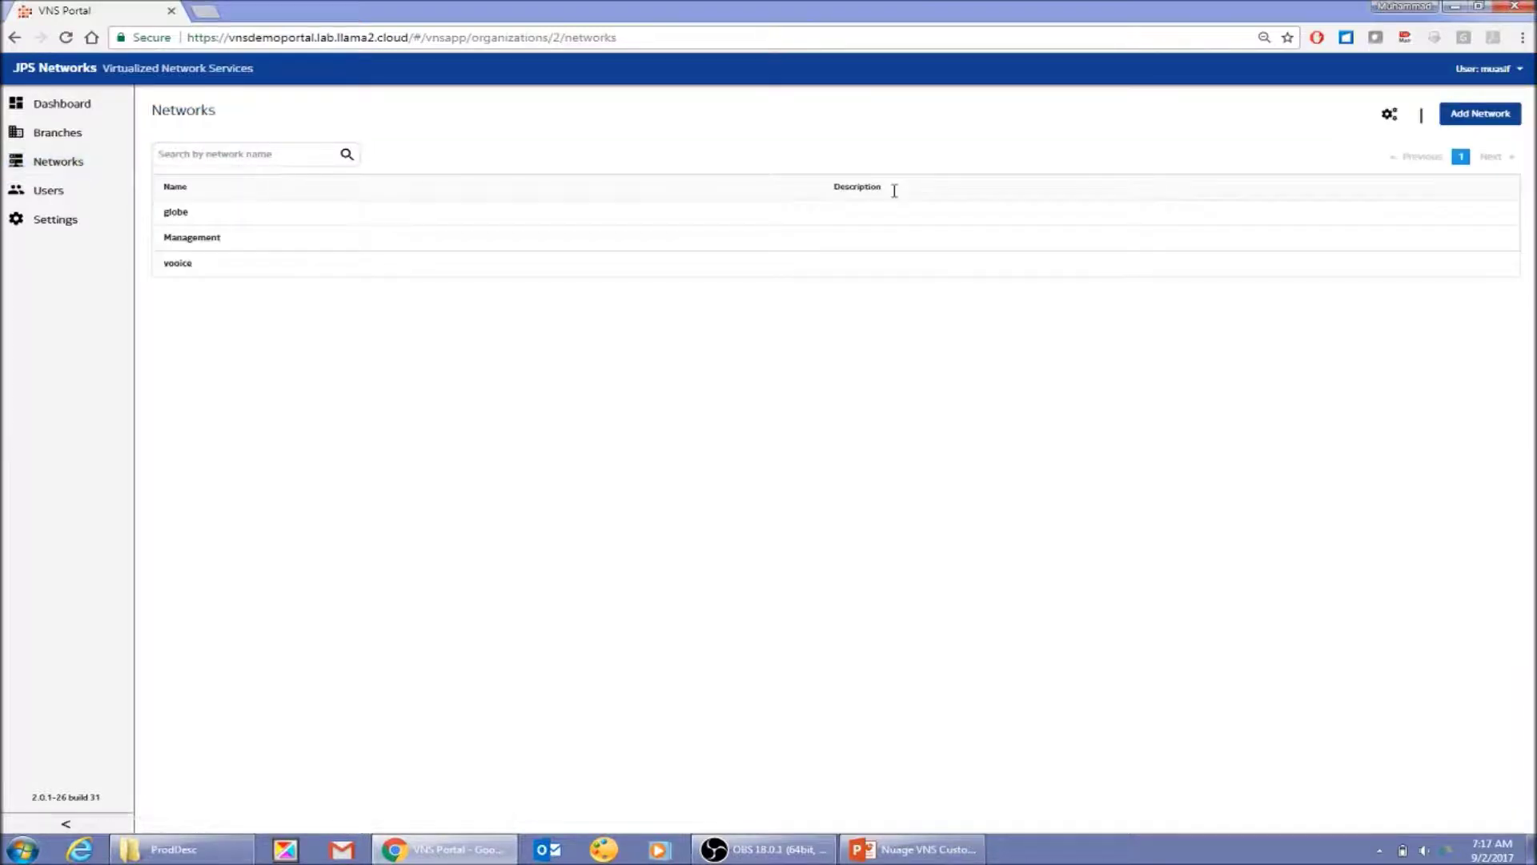
pyautogui.click(1468, 118)
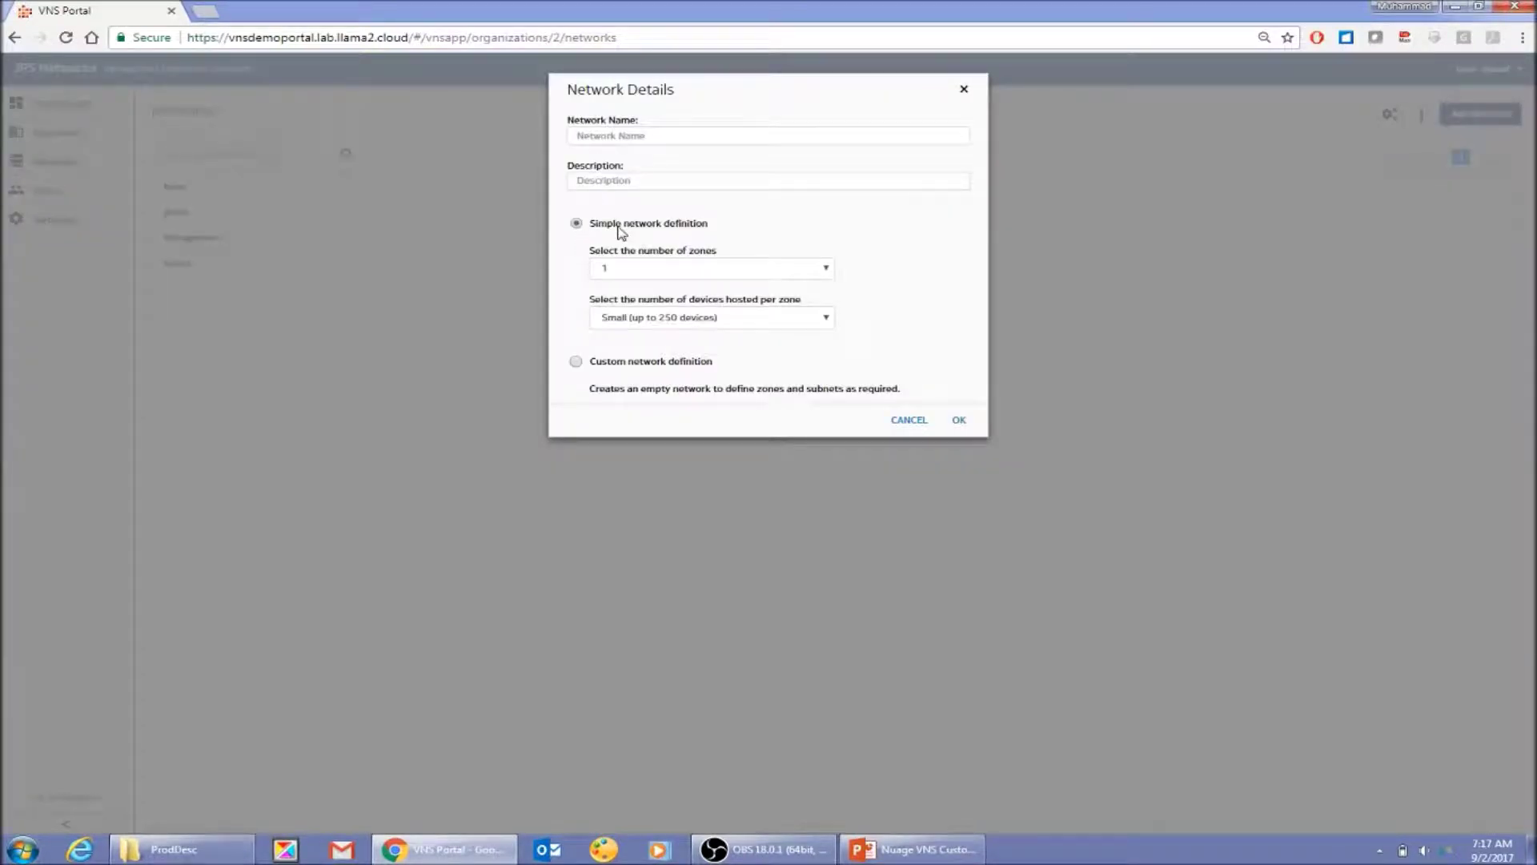
# Step: Name the network 'Demo Network', choose 4 zones and Small (up to 250 devices), and confirm
pyautogui.click(600, 130)
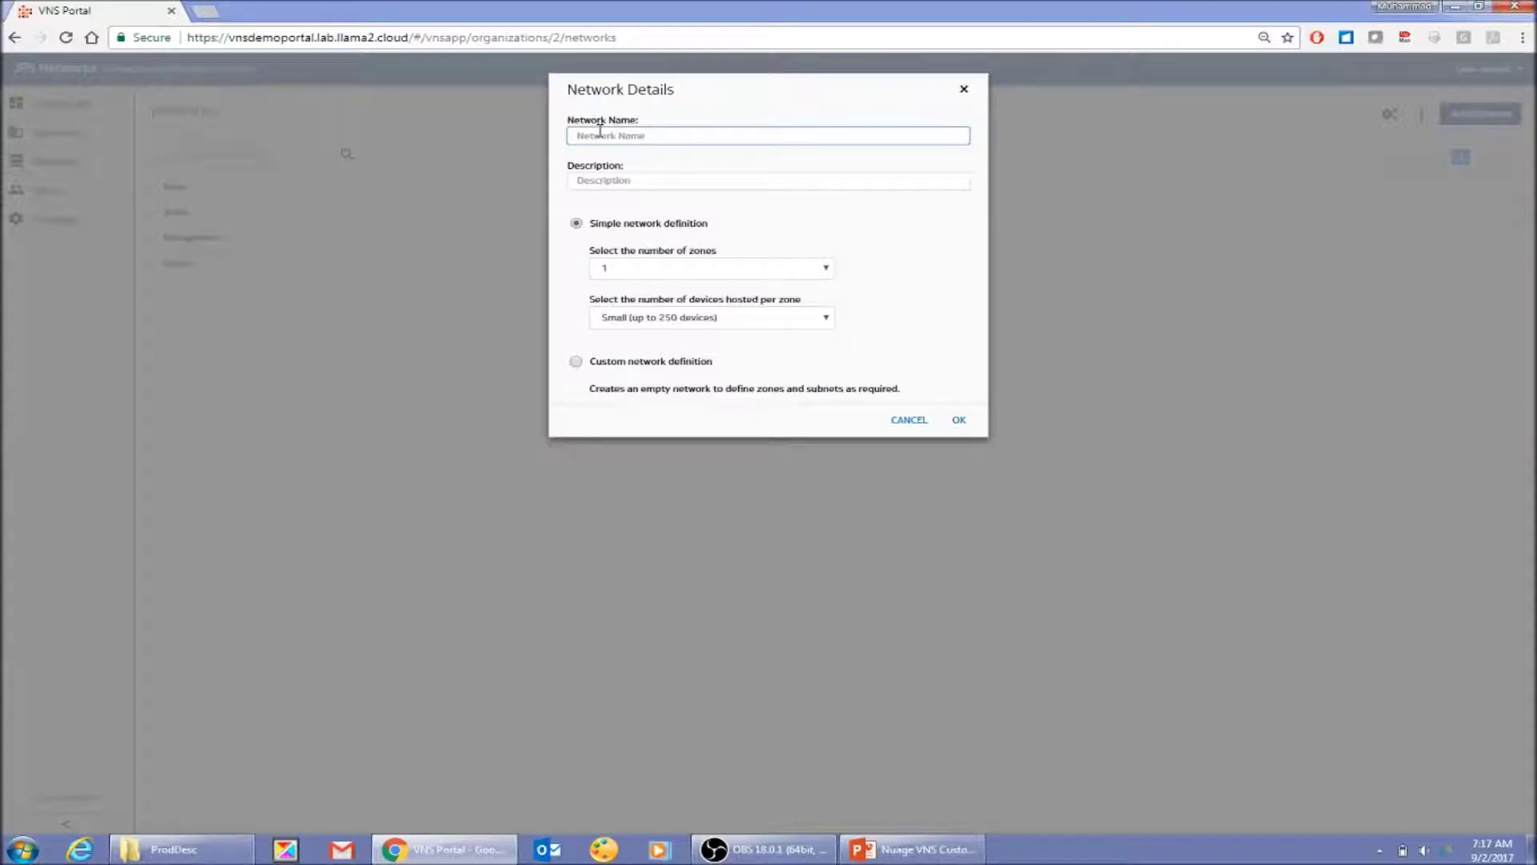
pyautogui.write('Demo Network')
pyautogui.click(622, 272)
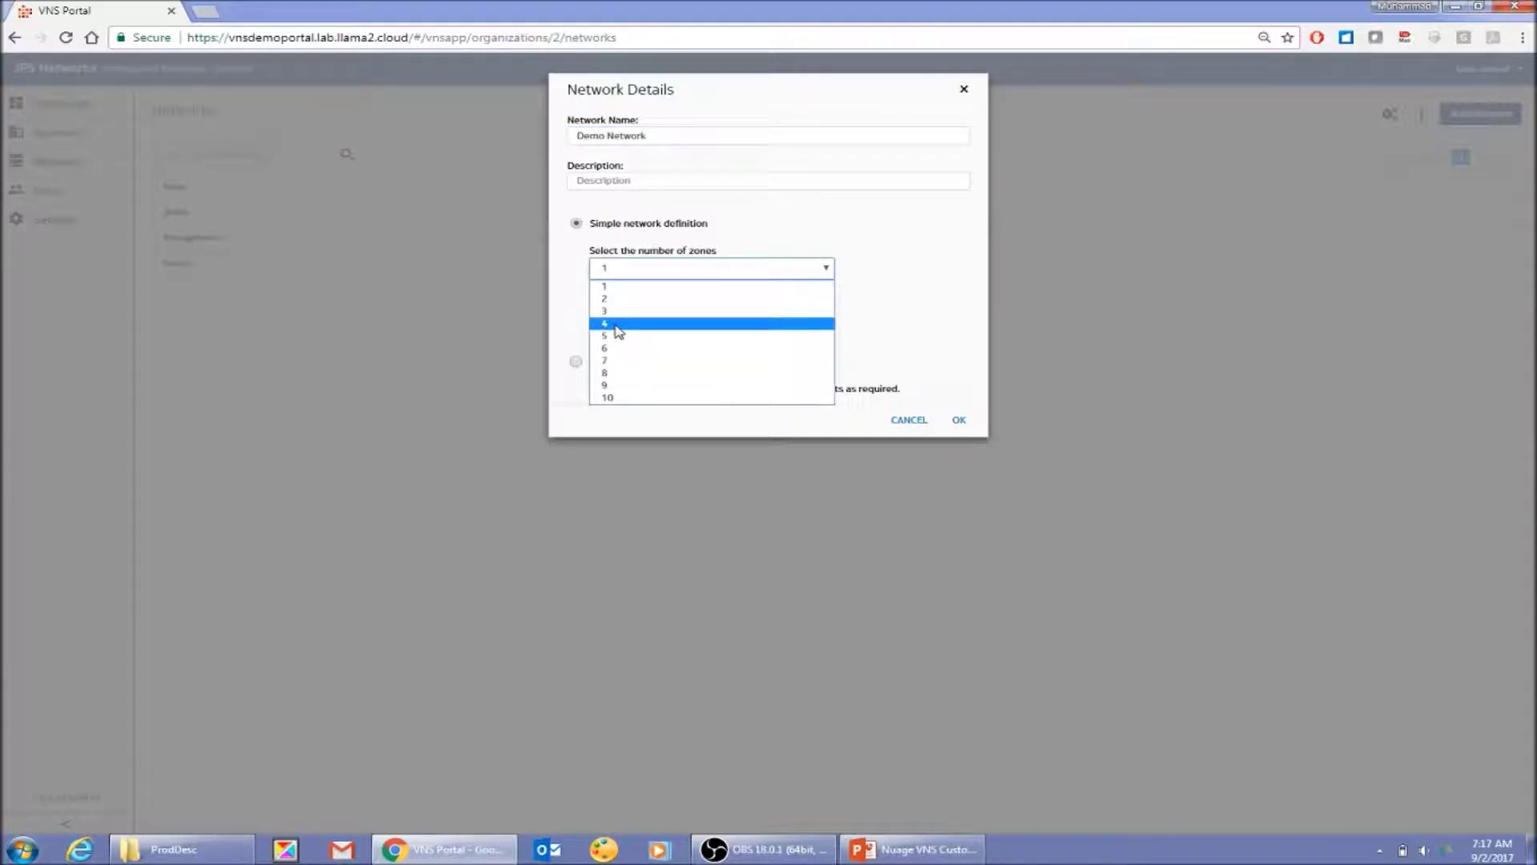
pyautogui.click(615, 326)
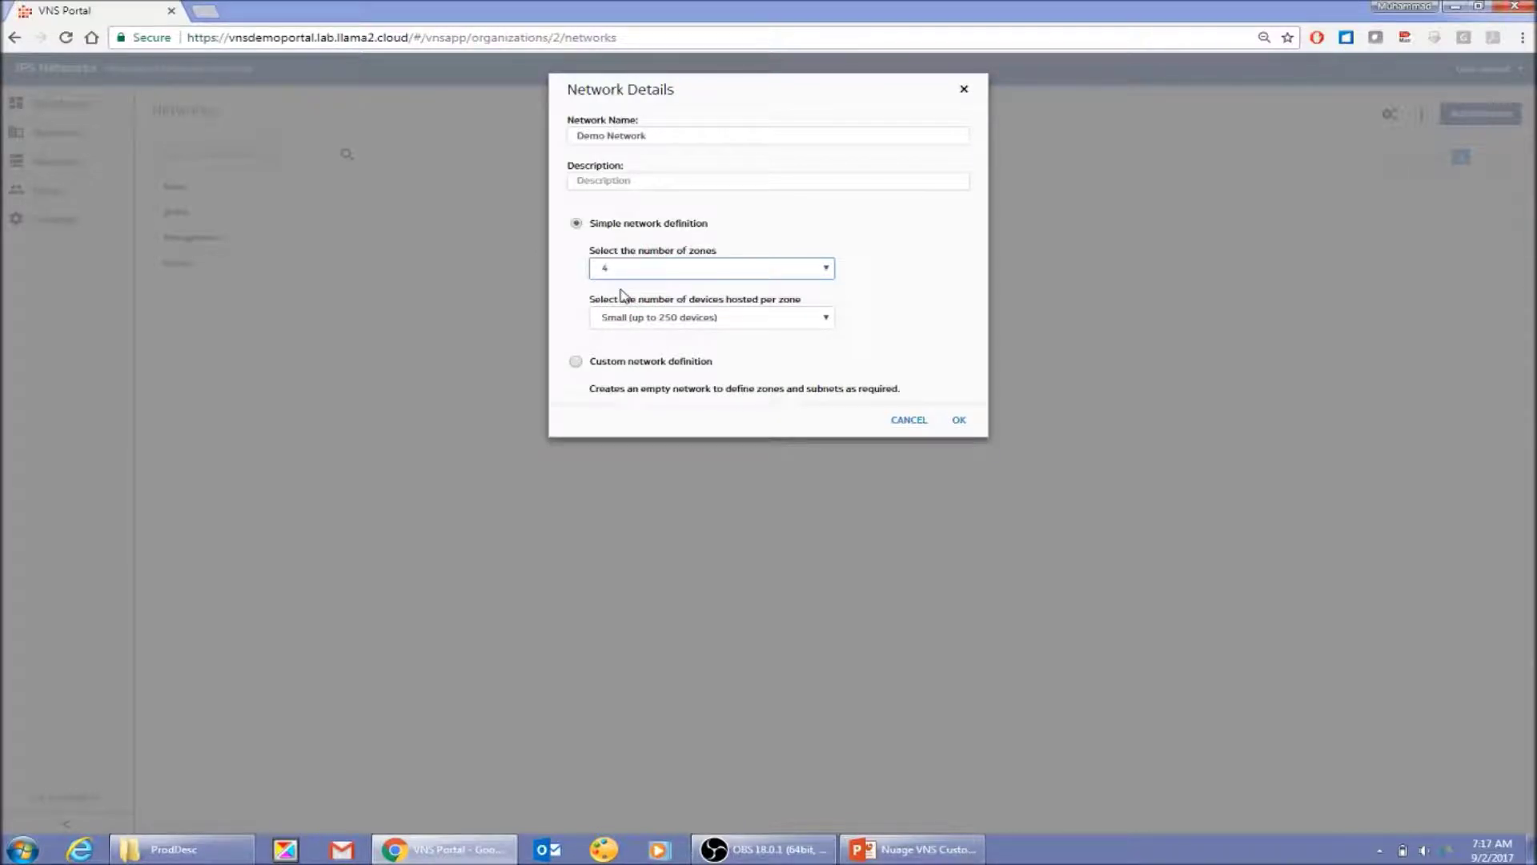
pyautogui.click(695, 318)
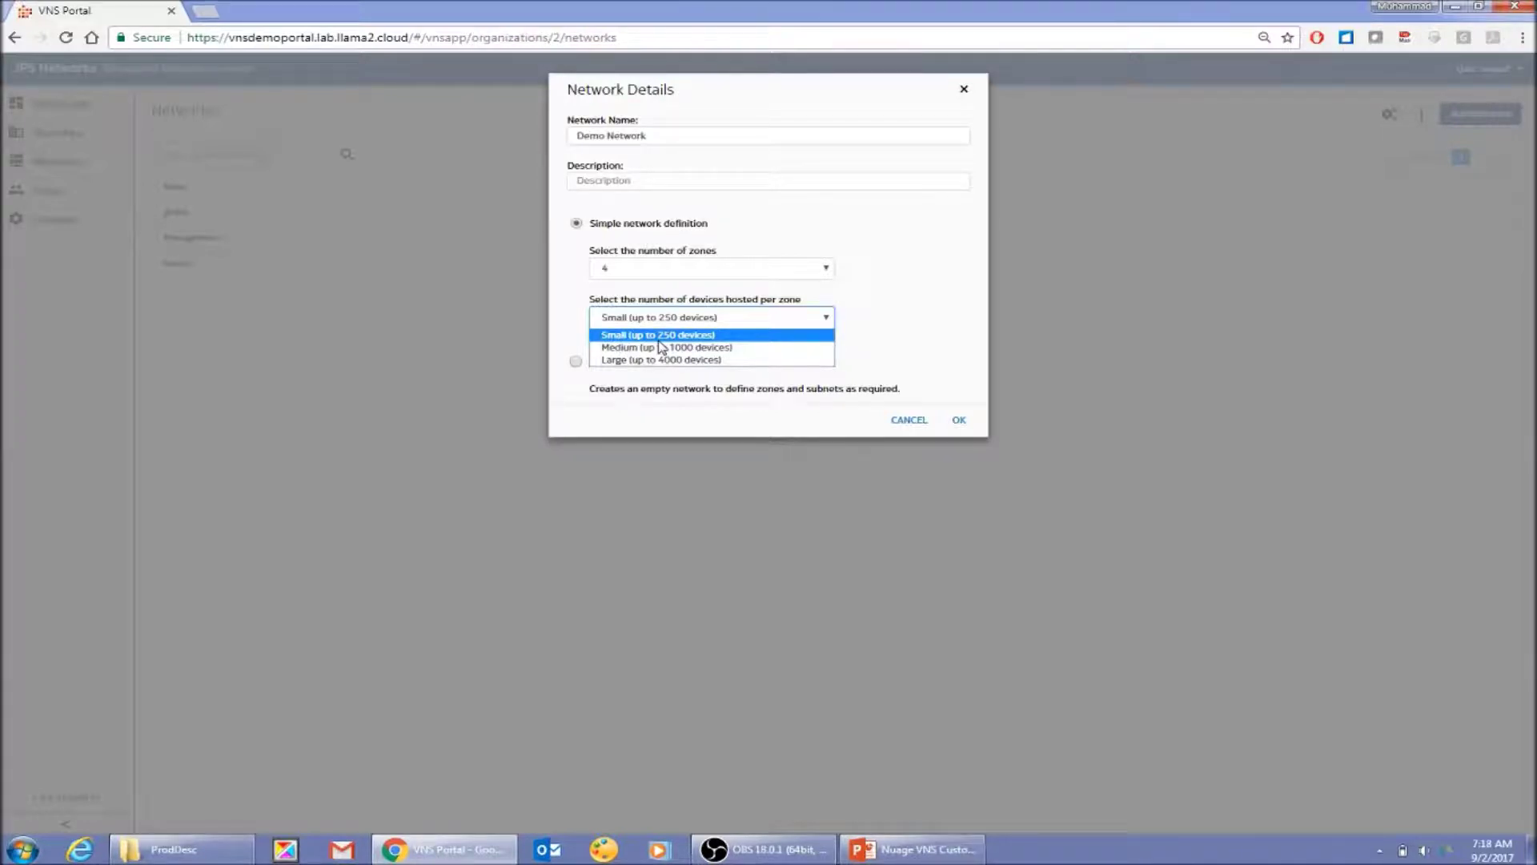
pyautogui.click(570, 344)
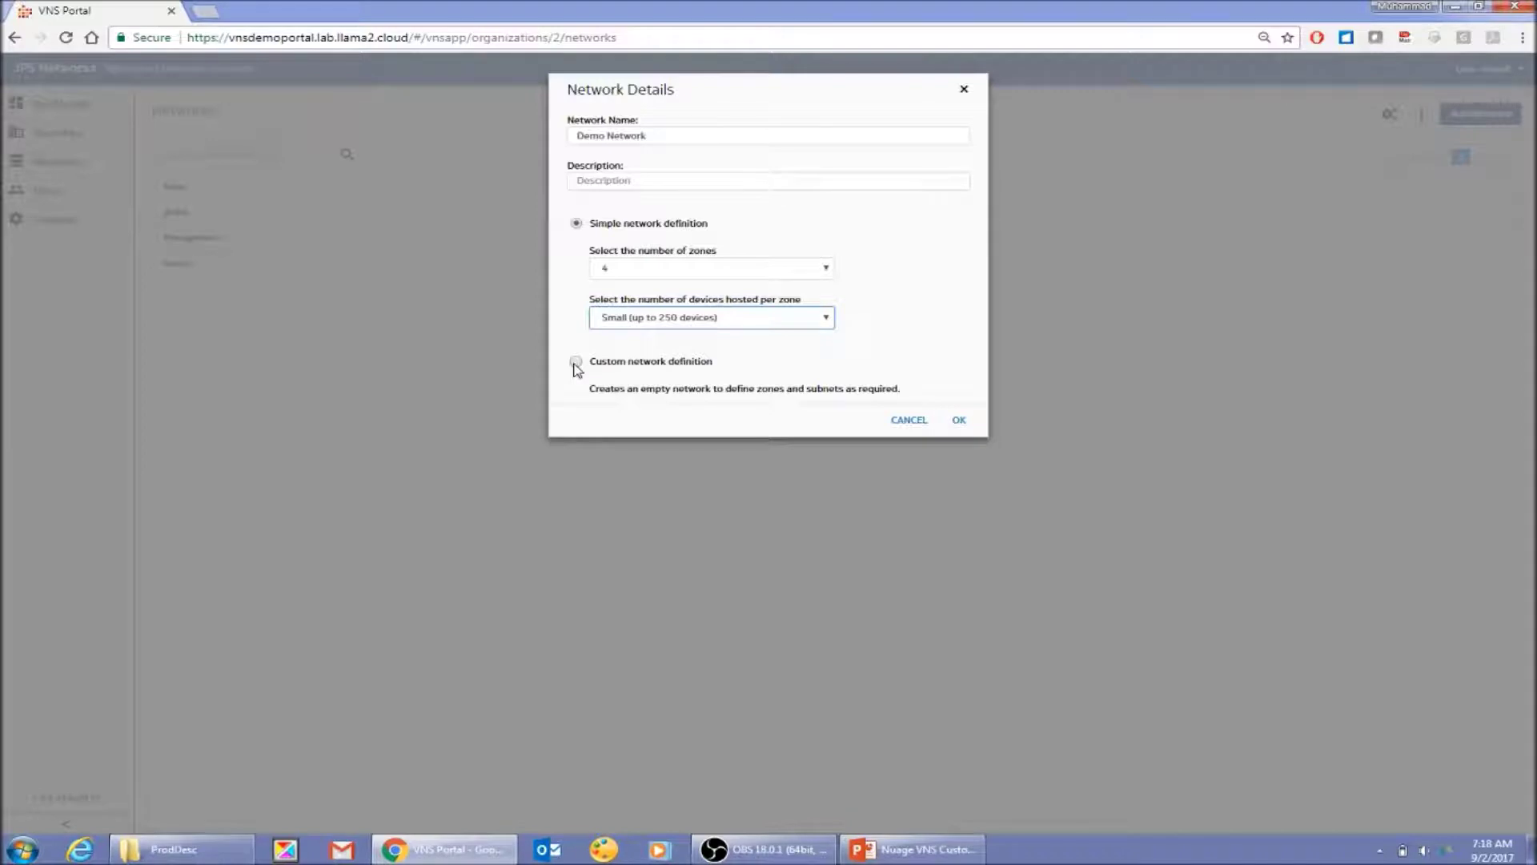
pyautogui.click(960, 421)
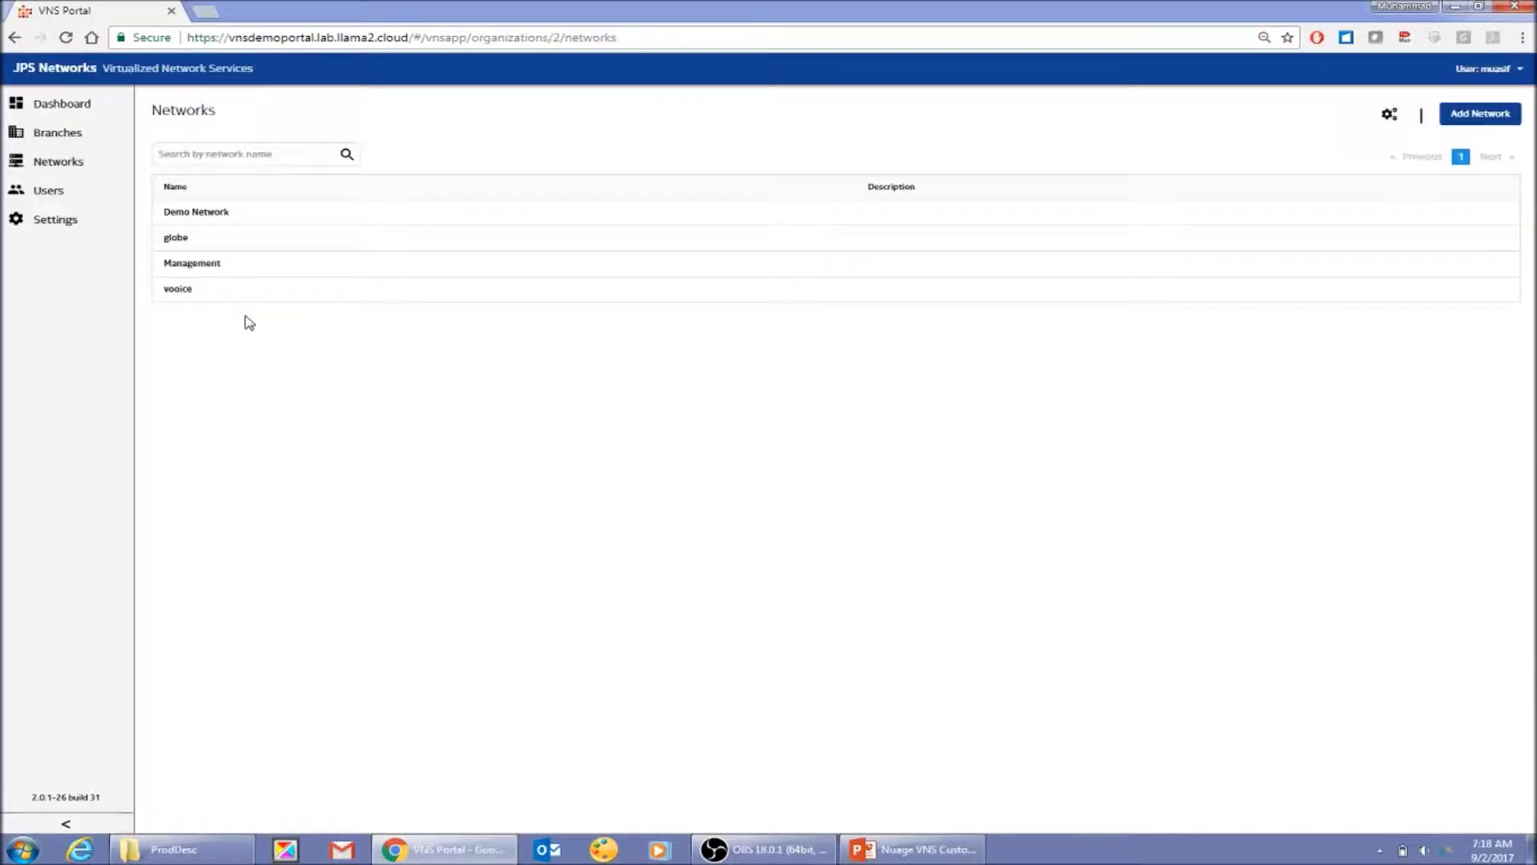
# Step: Open Demo Network from the Networks list to view its zones Demo Network0 through Demo Network3
pyautogui.click(209, 218)
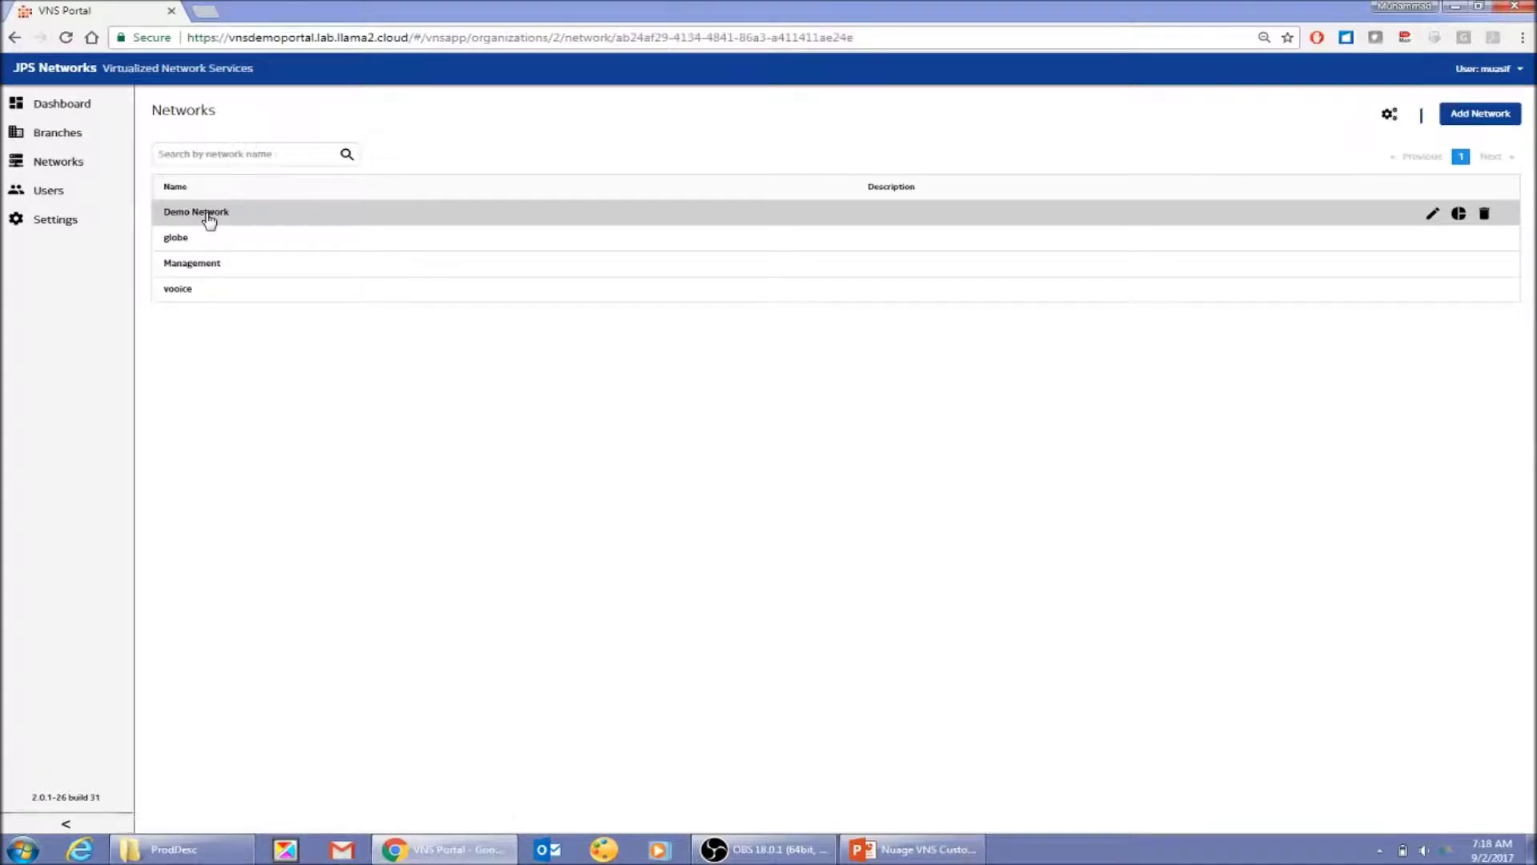
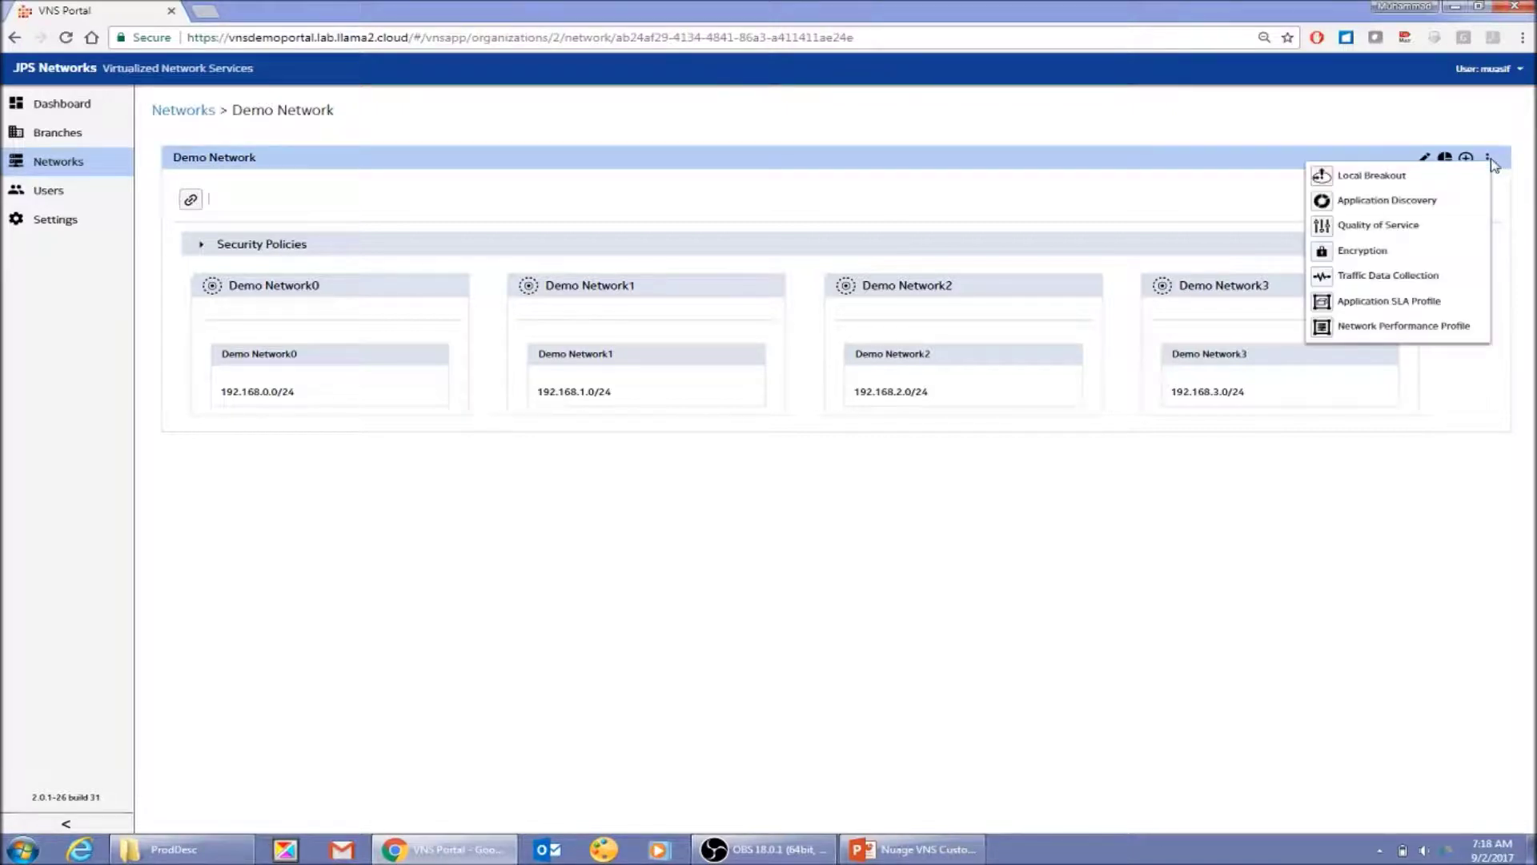
# Step: Enable rate limiting in Demo Network's Quality of Service with a 20 Mb/s peak rate and save
pyautogui.click(1381, 228)
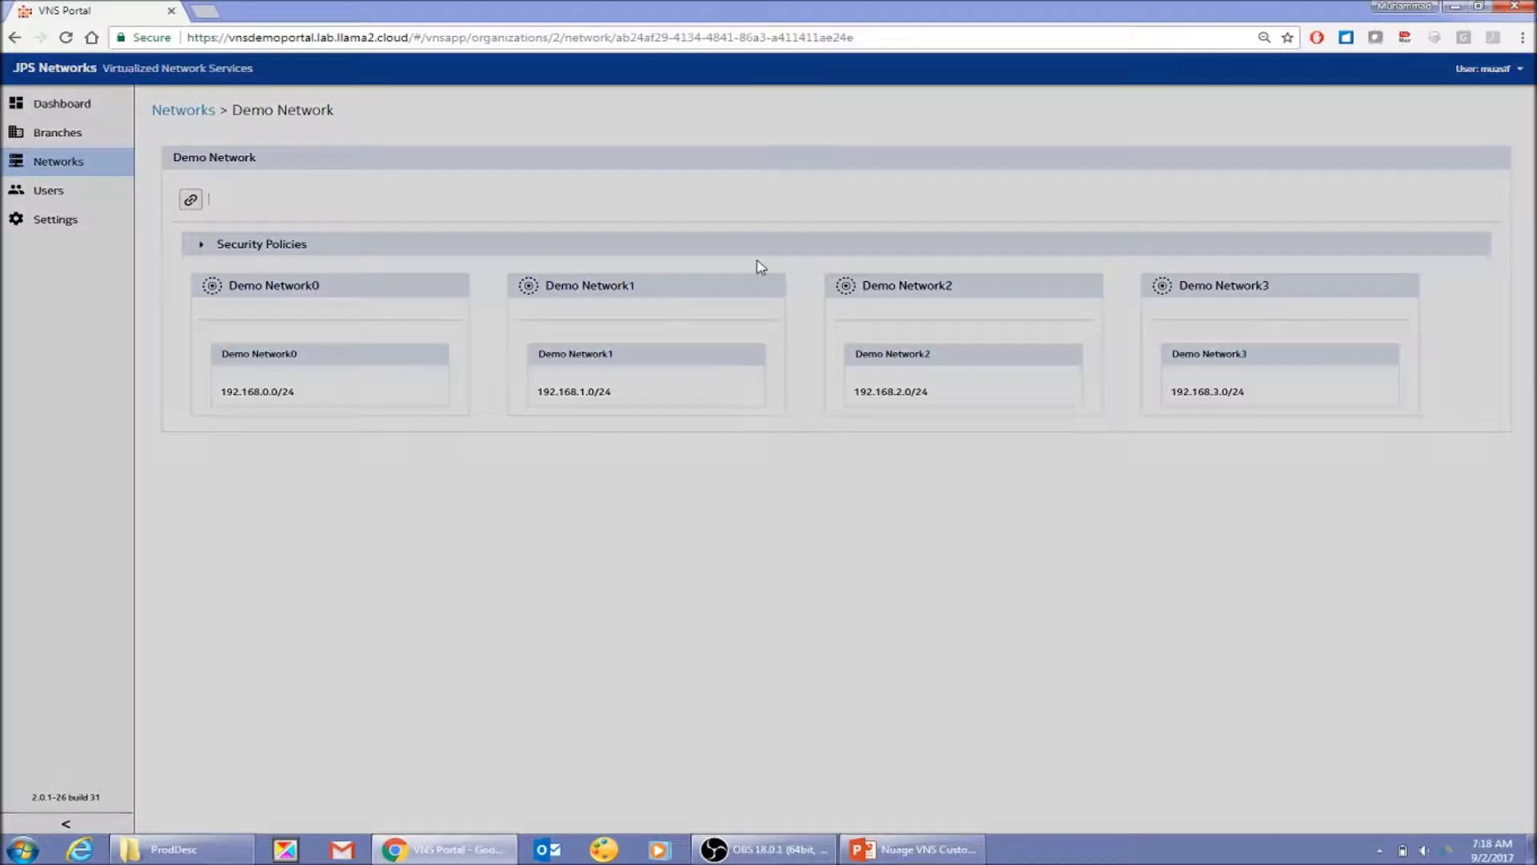
pyautogui.click(623, 180)
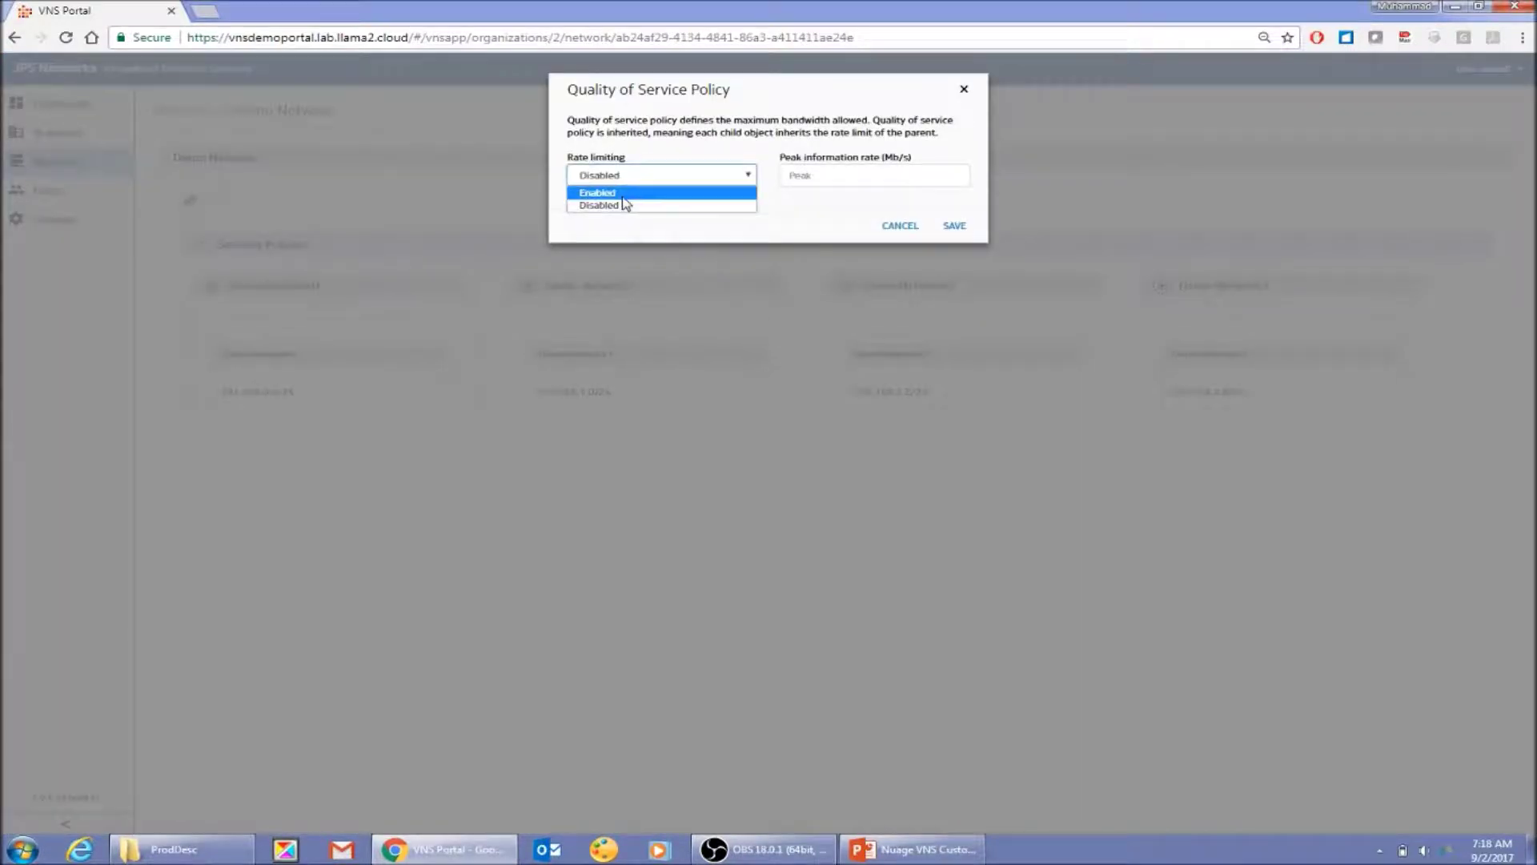
pyautogui.click(623, 194)
pyautogui.click(868, 177)
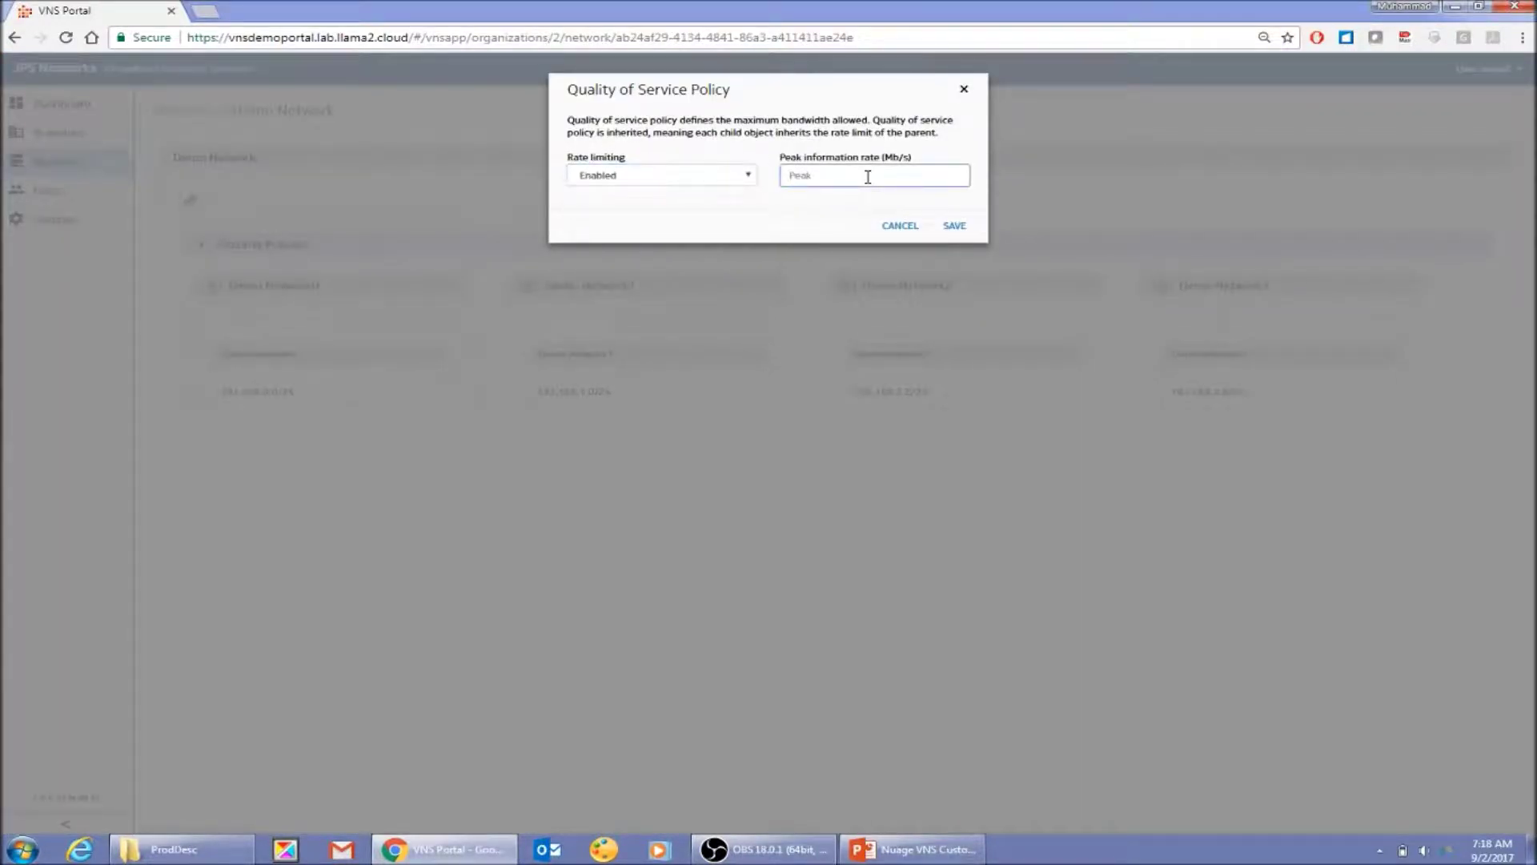
pyautogui.write('20')
pyautogui.click(954, 228)
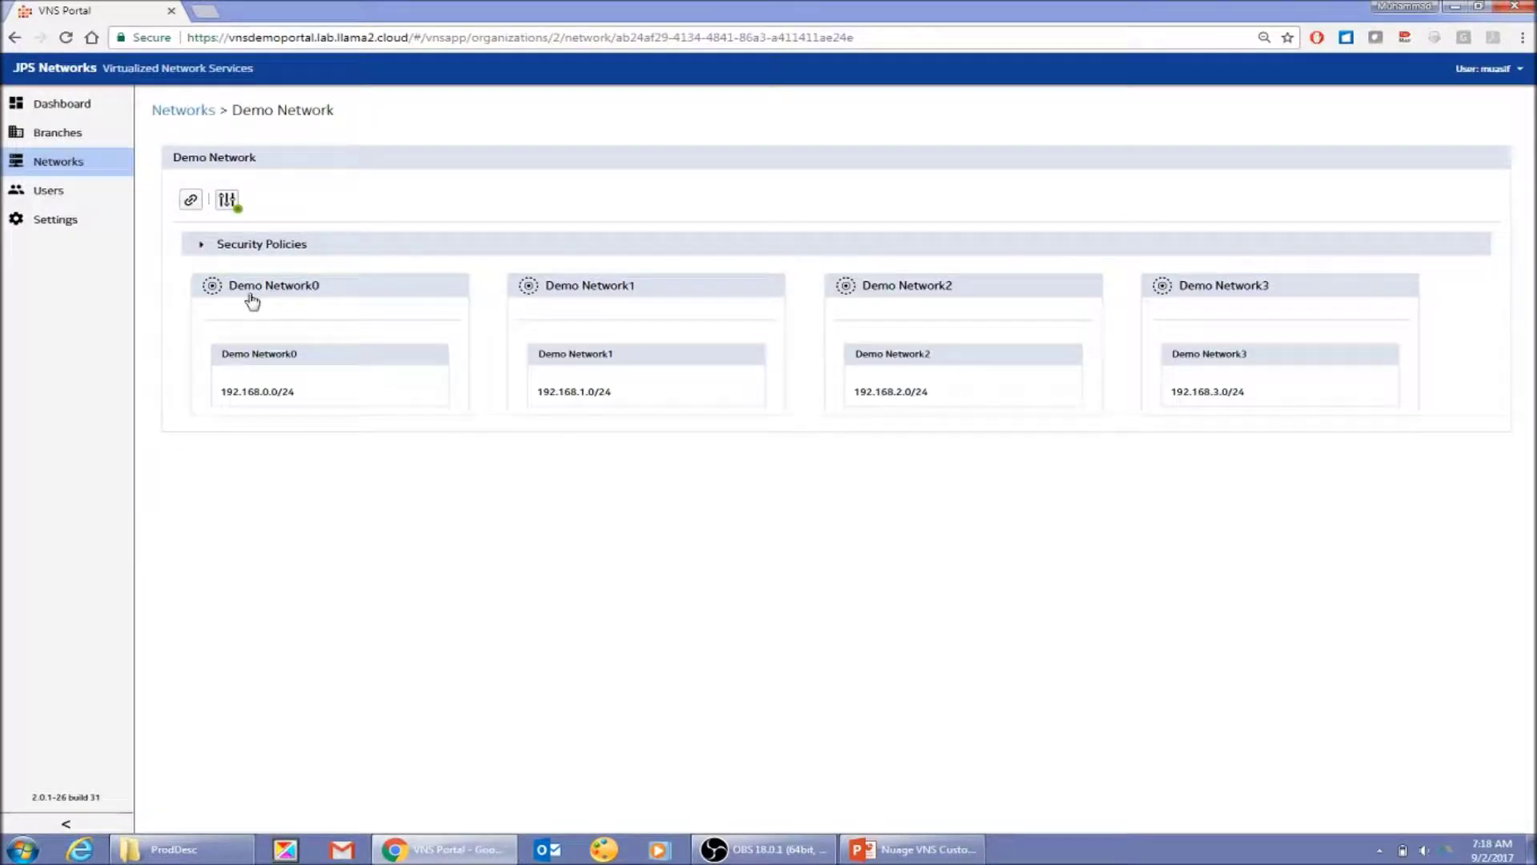
# Step: Expand Demo Network's Security Policies section
pyautogui.moveTo(425, 361)
pyautogui.moveTo(704, 358)
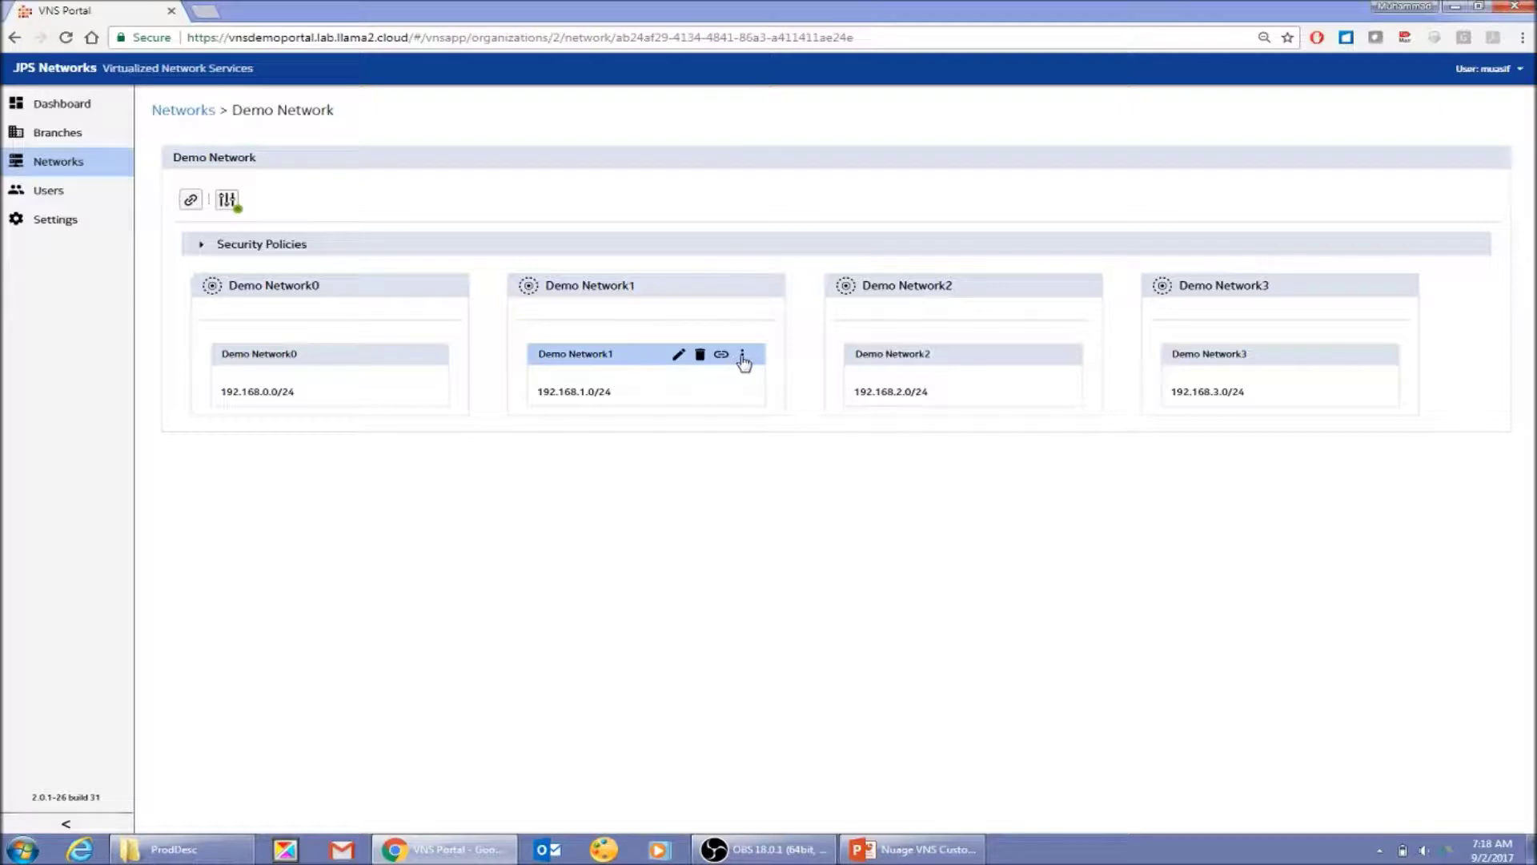
pyautogui.click(202, 245)
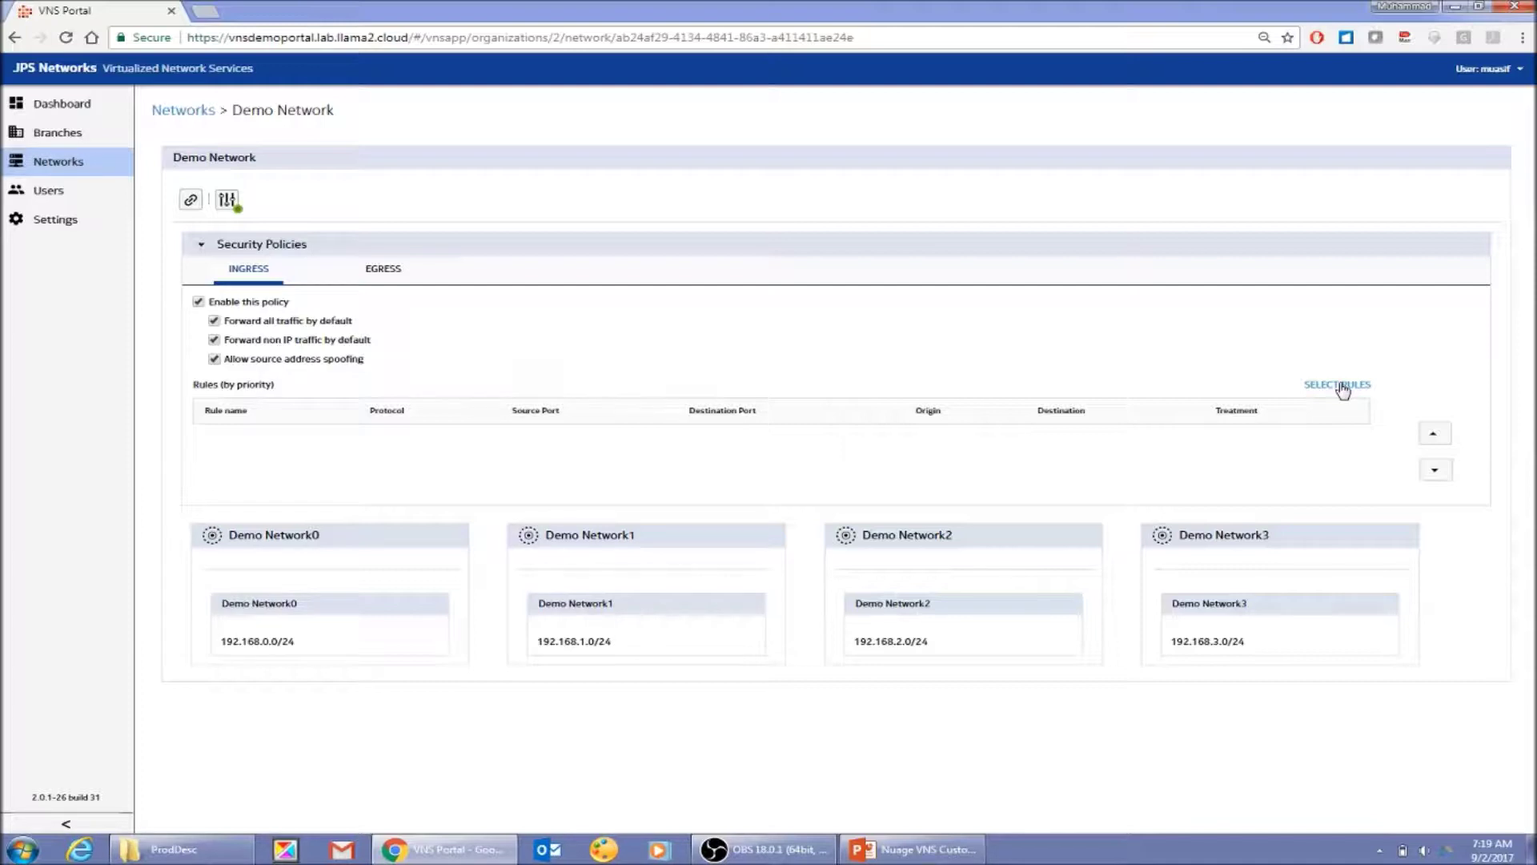
# Step: Apply Ingress Rule 1 to the ingress policy, check the egress policy, then collapse Security Policies
pyautogui.click(1340, 385)
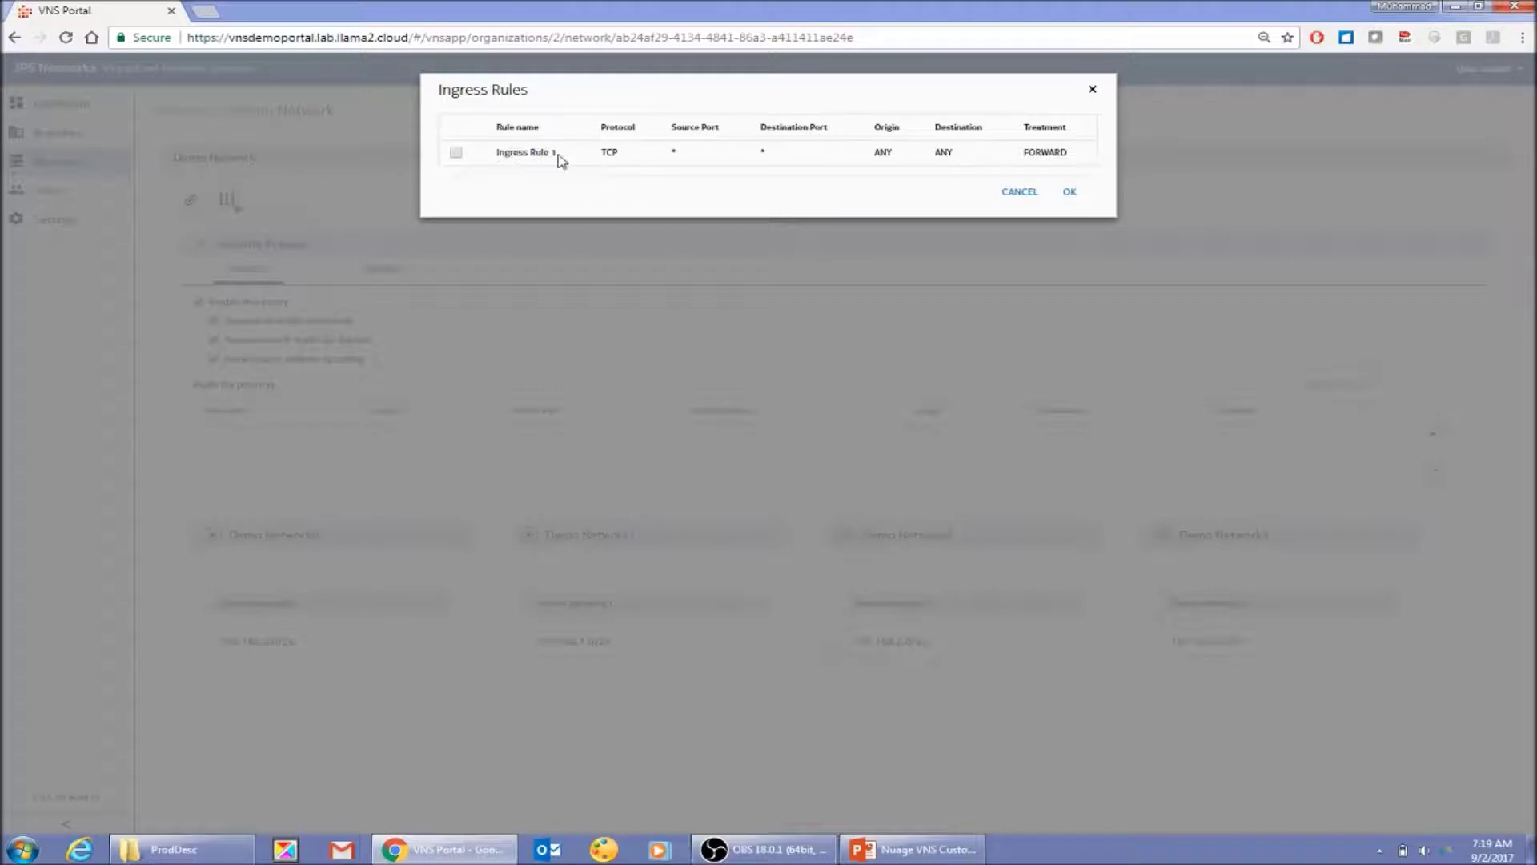
pyautogui.click(456, 152)
pyautogui.click(1069, 192)
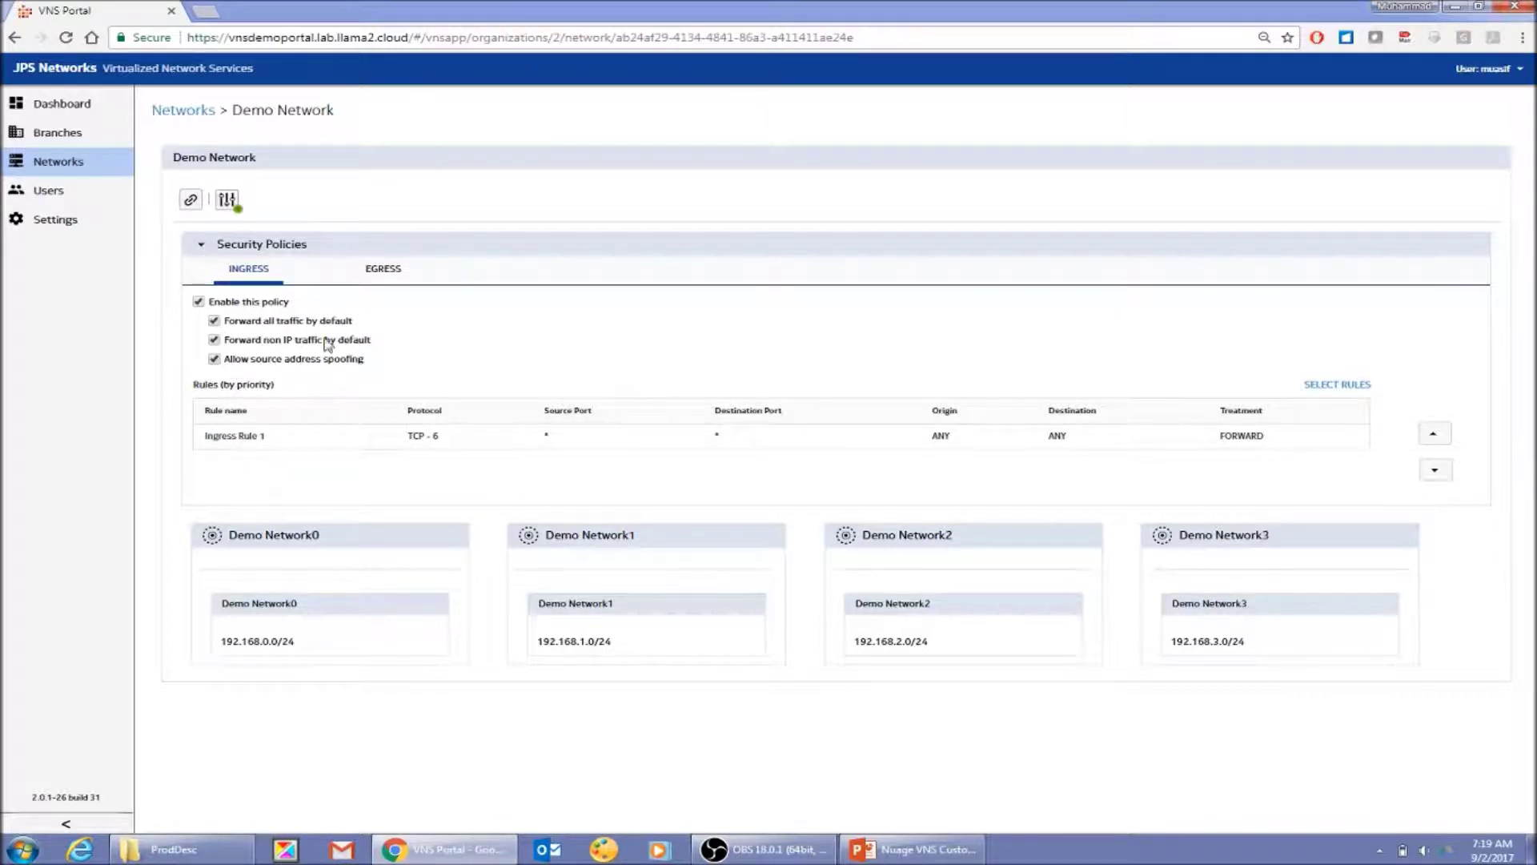
pyautogui.click(388, 268)
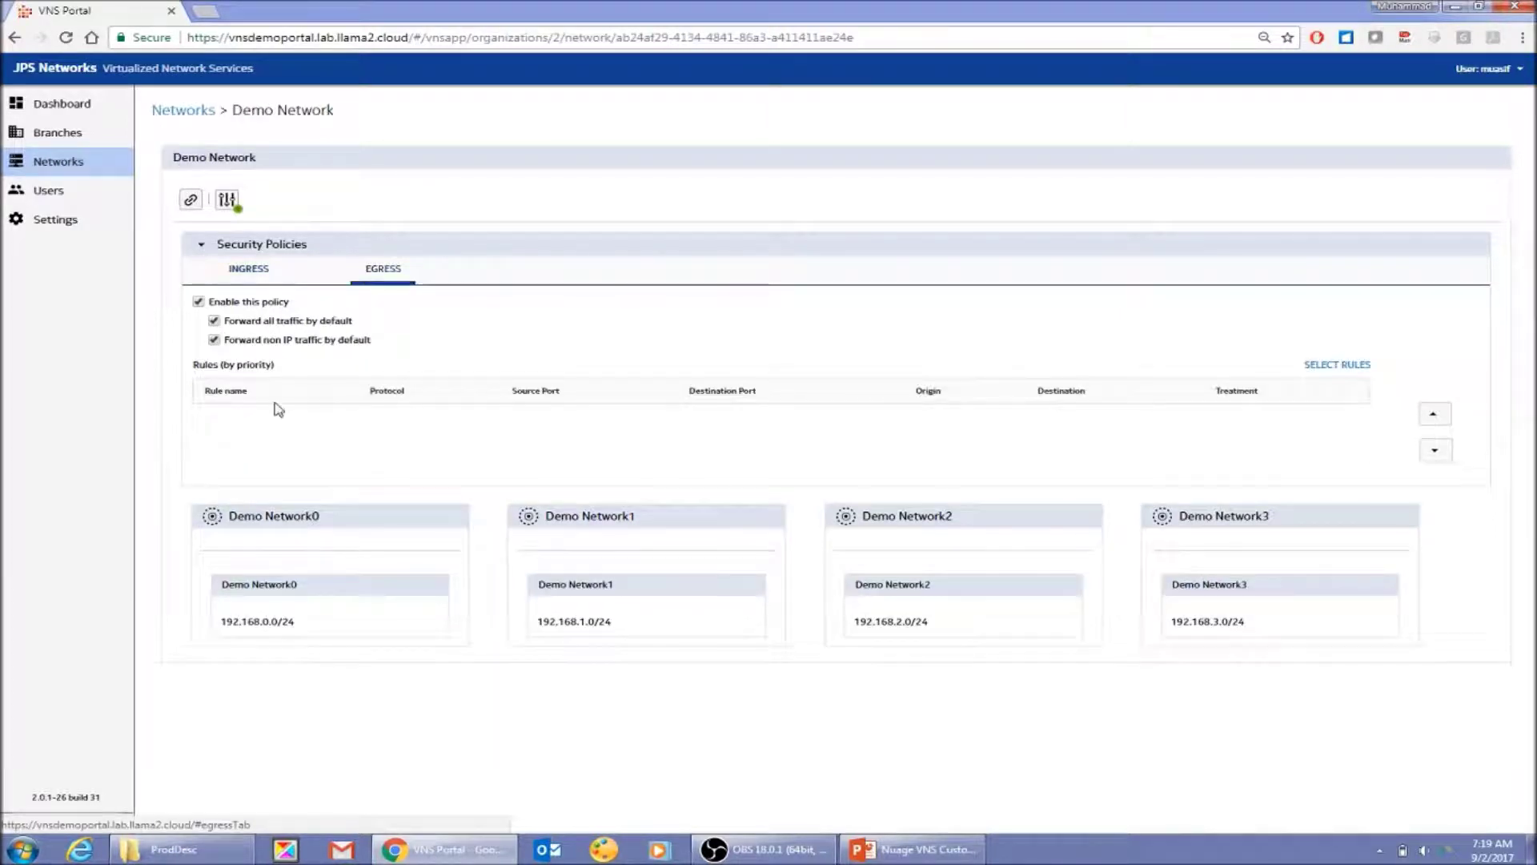
pyautogui.click(205, 246)
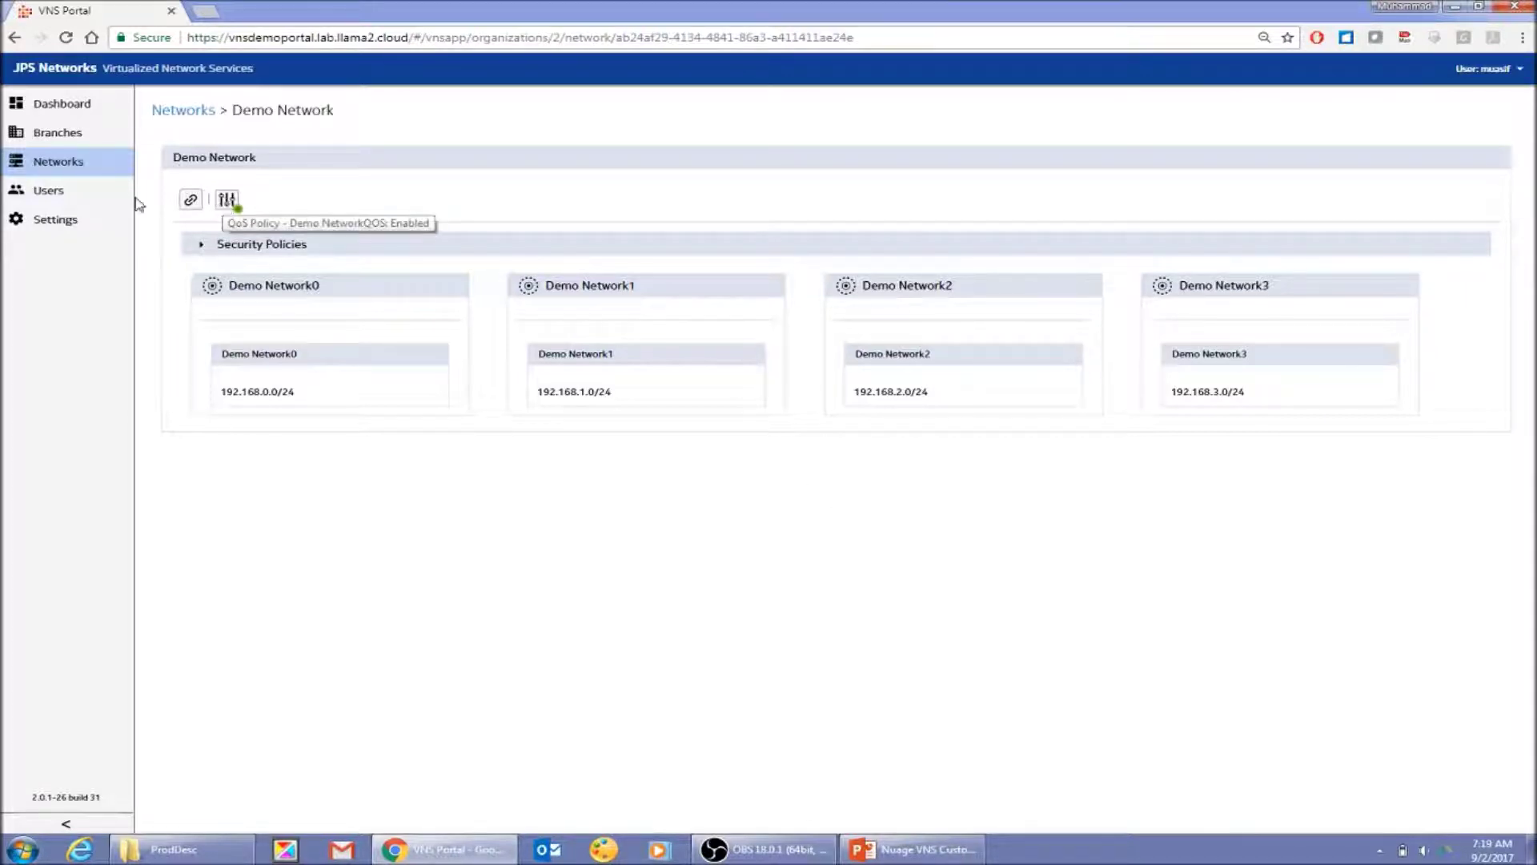
# Step: Open the East branch from Branches and expand its port3 - LAN1 VLAN list
pyautogui.click(65, 138)
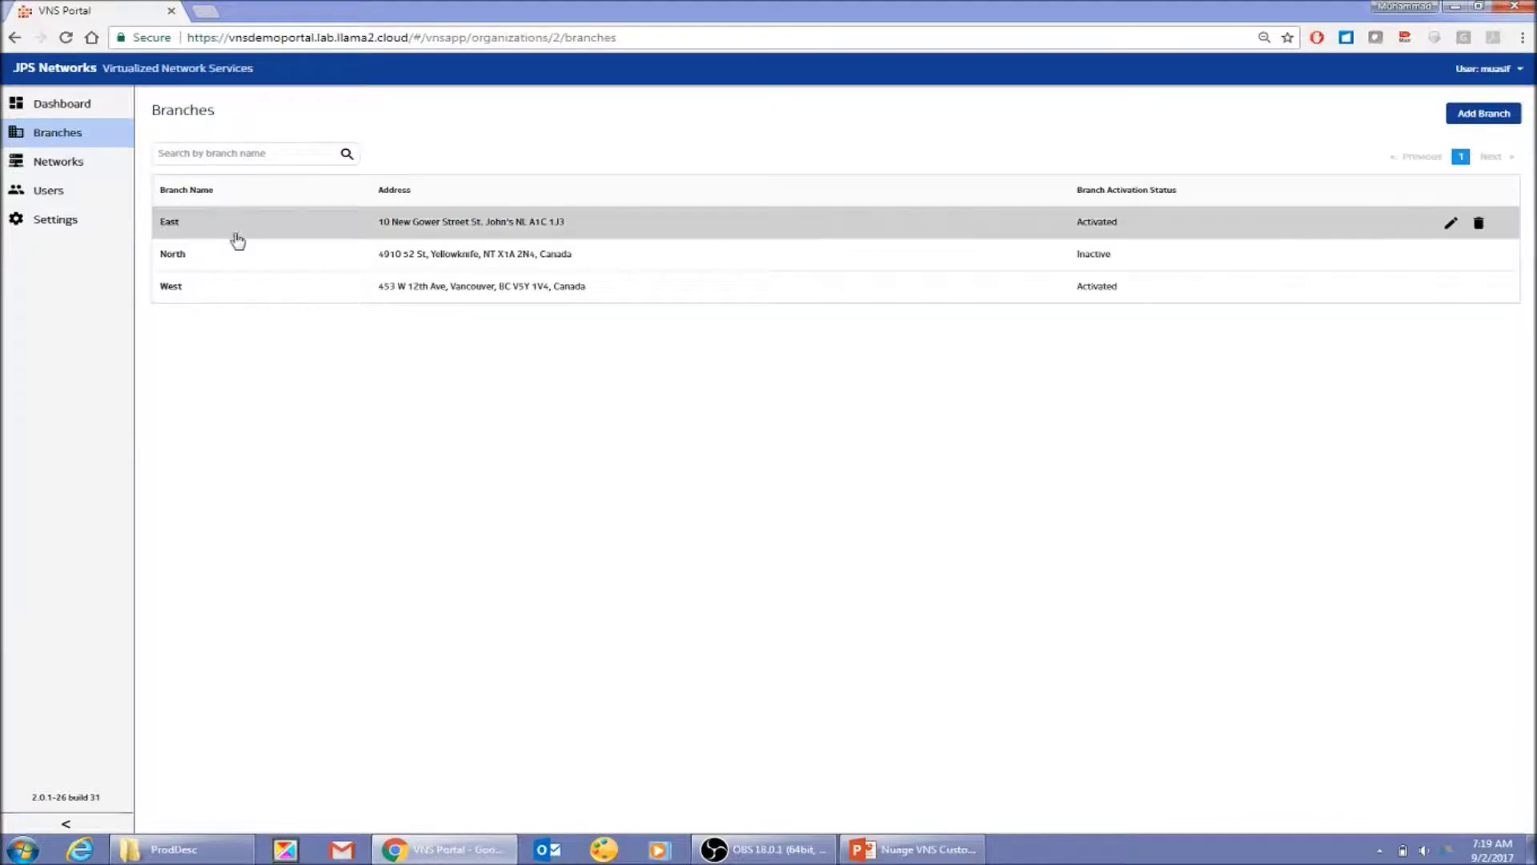
pyautogui.click(450, 231)
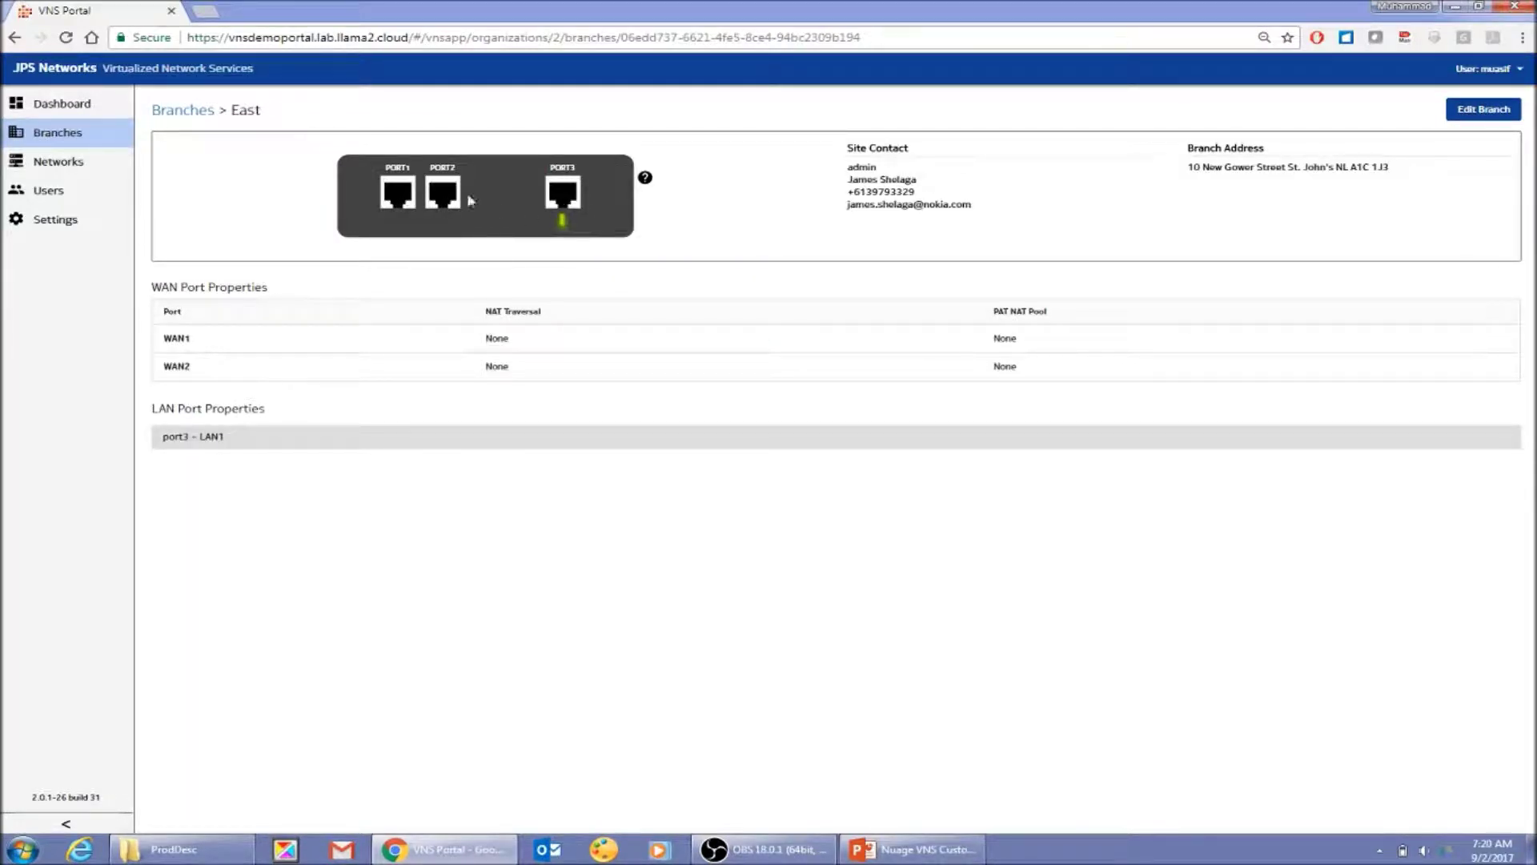
pyautogui.click(479, 438)
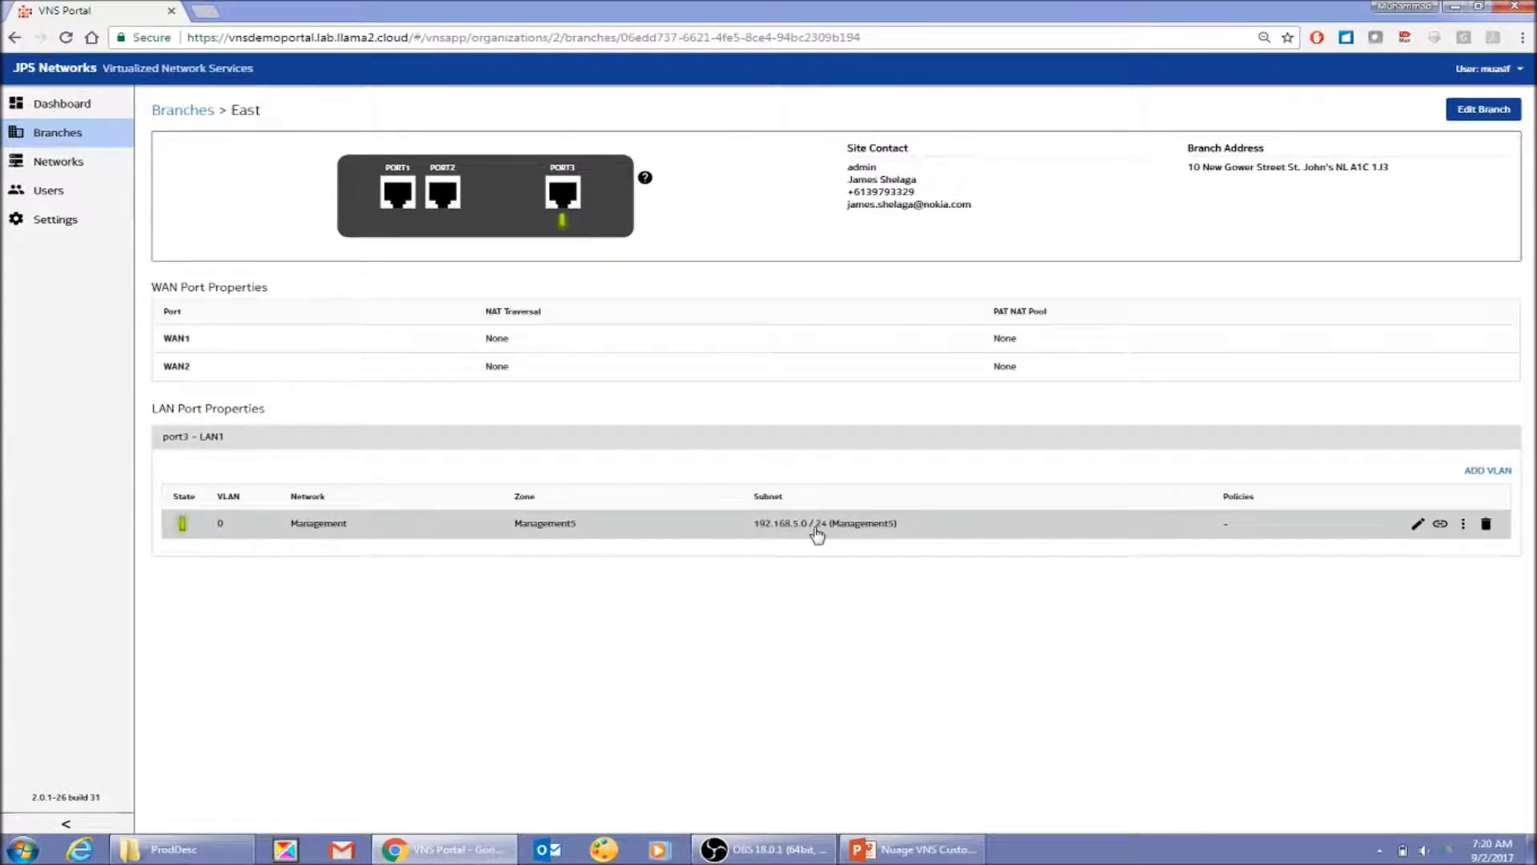
# Step: Start a new branch named SouthDem and begin entering its ON address
pyautogui.click(58, 134)
pyautogui.click(1481, 116)
pyautogui.click(633, 137)
pyautogui.write('South')
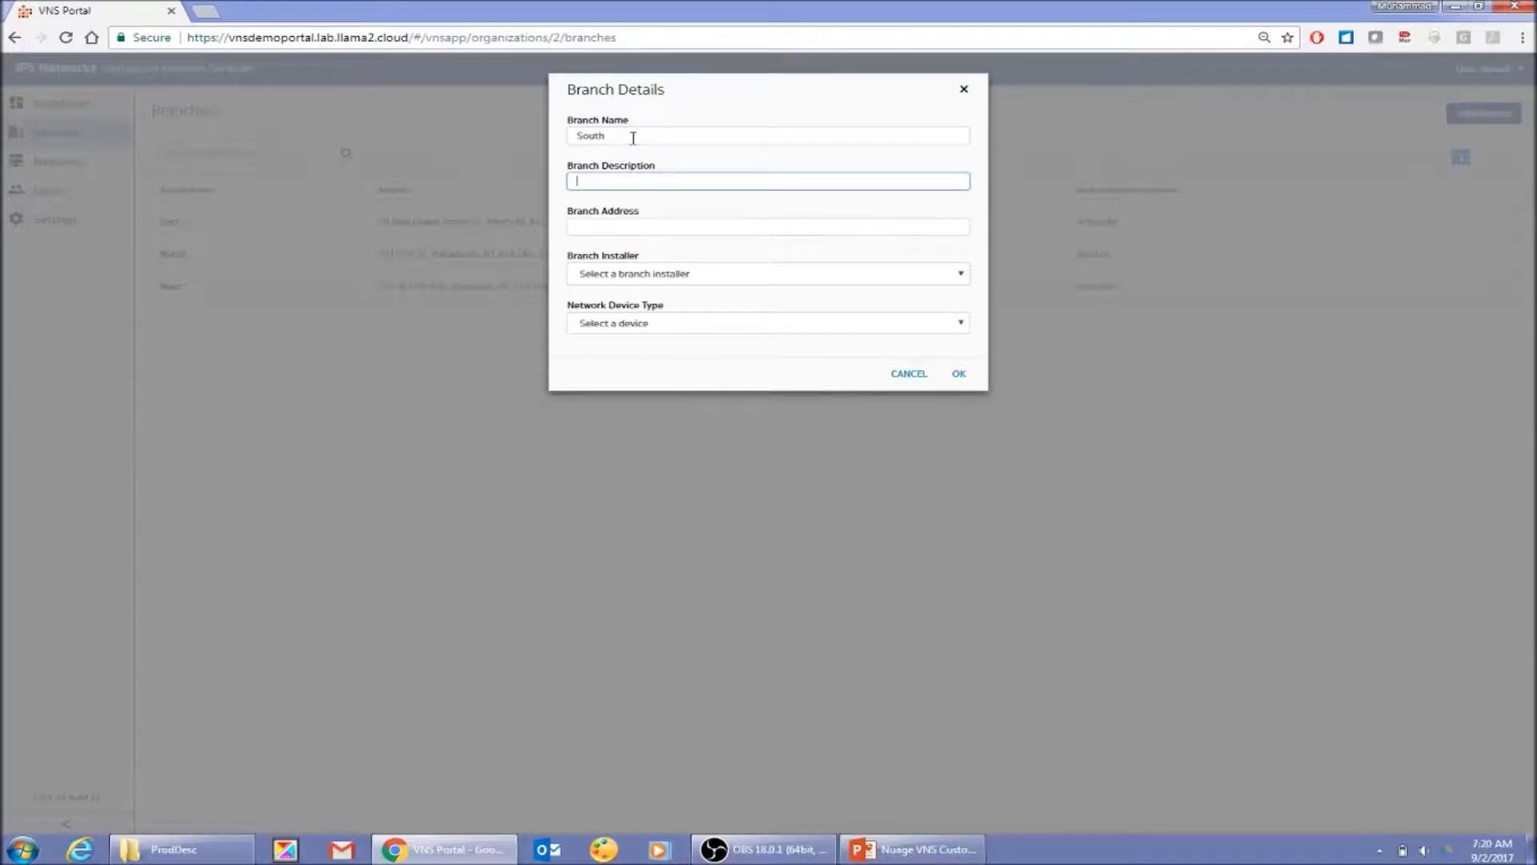
pyautogui.write('Demo')
pyautogui.click(655, 225)
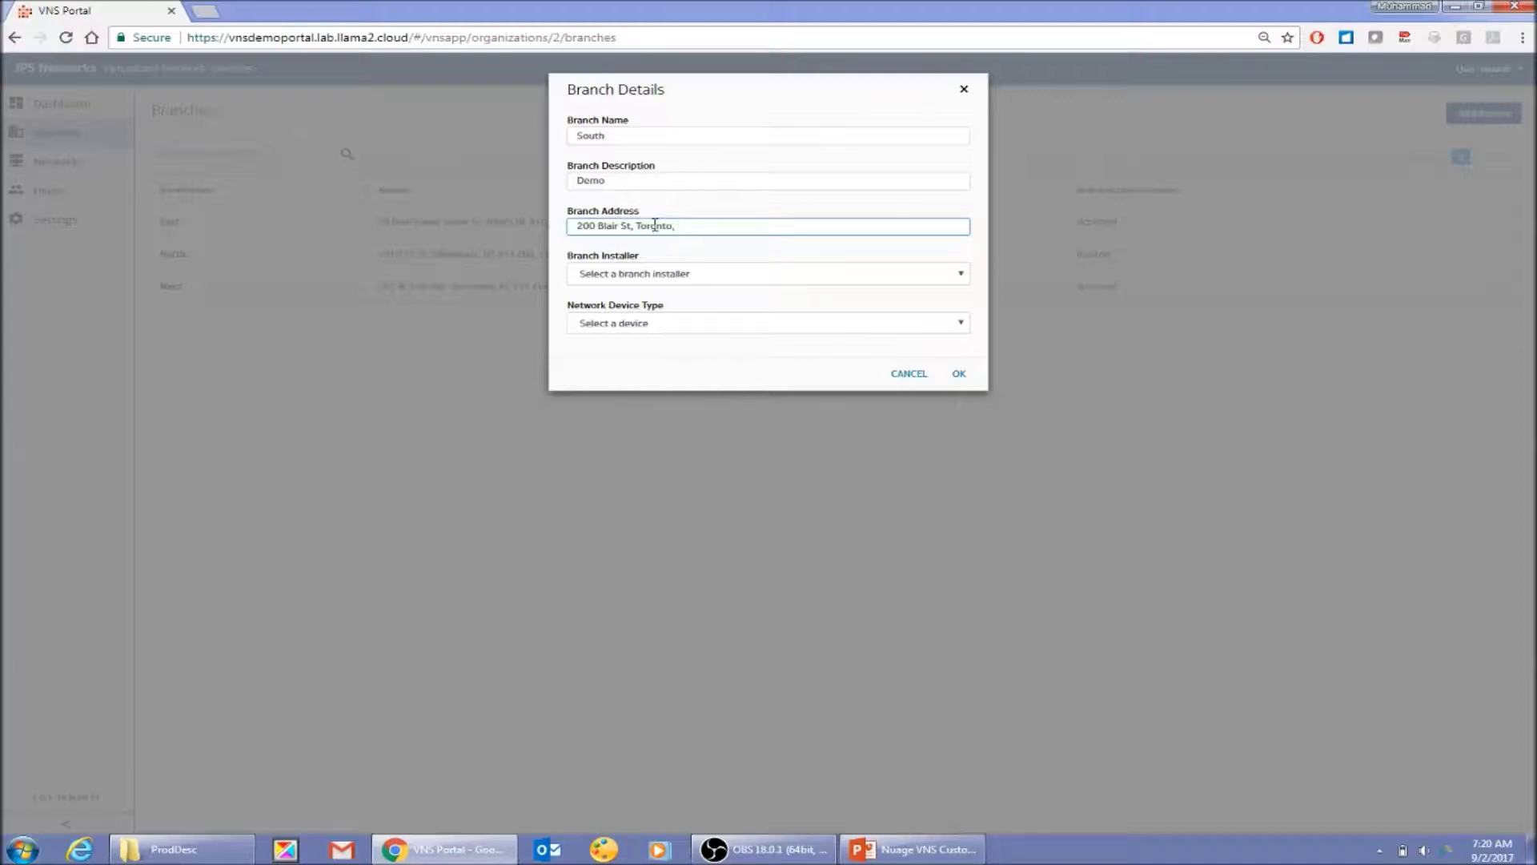
pyautogui.write('ON, canada')
# Step: Assign an installer, launch Outlook, and discard the unfinished South branch
pyautogui.click(653, 275)
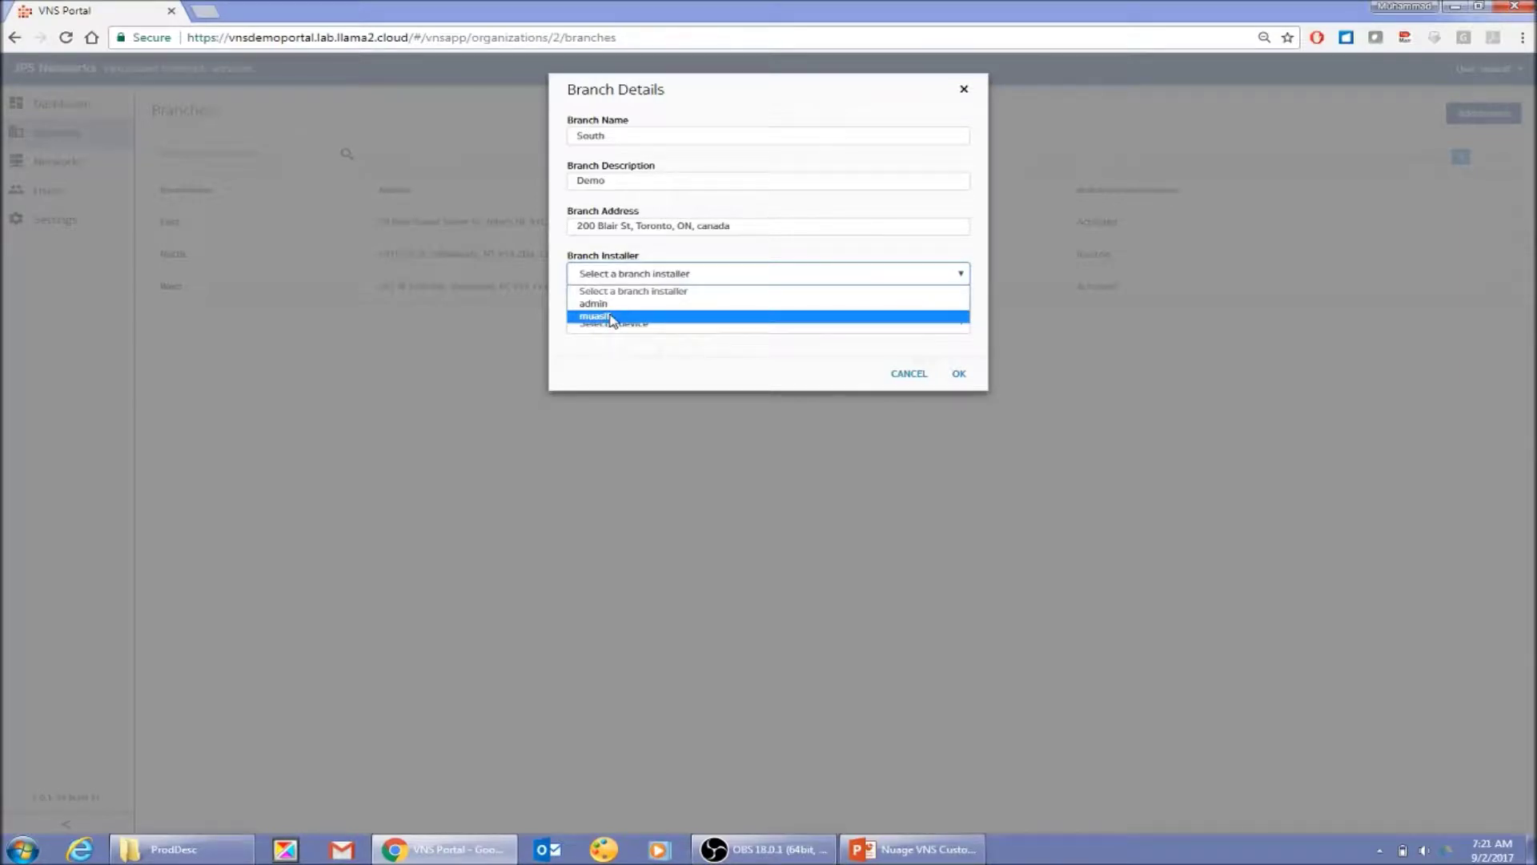
pyautogui.click(612, 317)
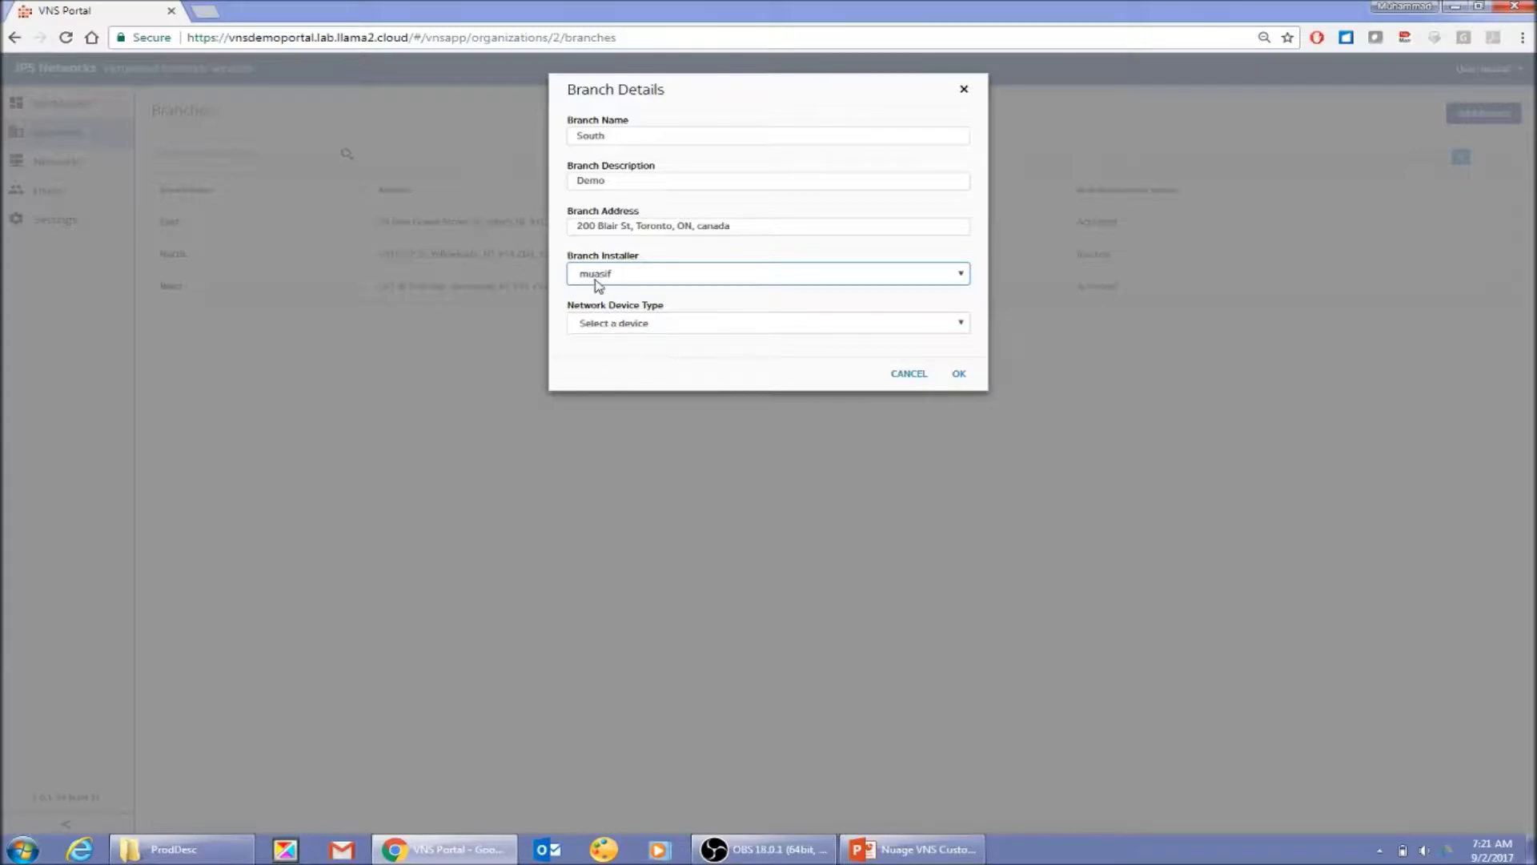
pyautogui.click(545, 850)
pyautogui.click(462, 623)
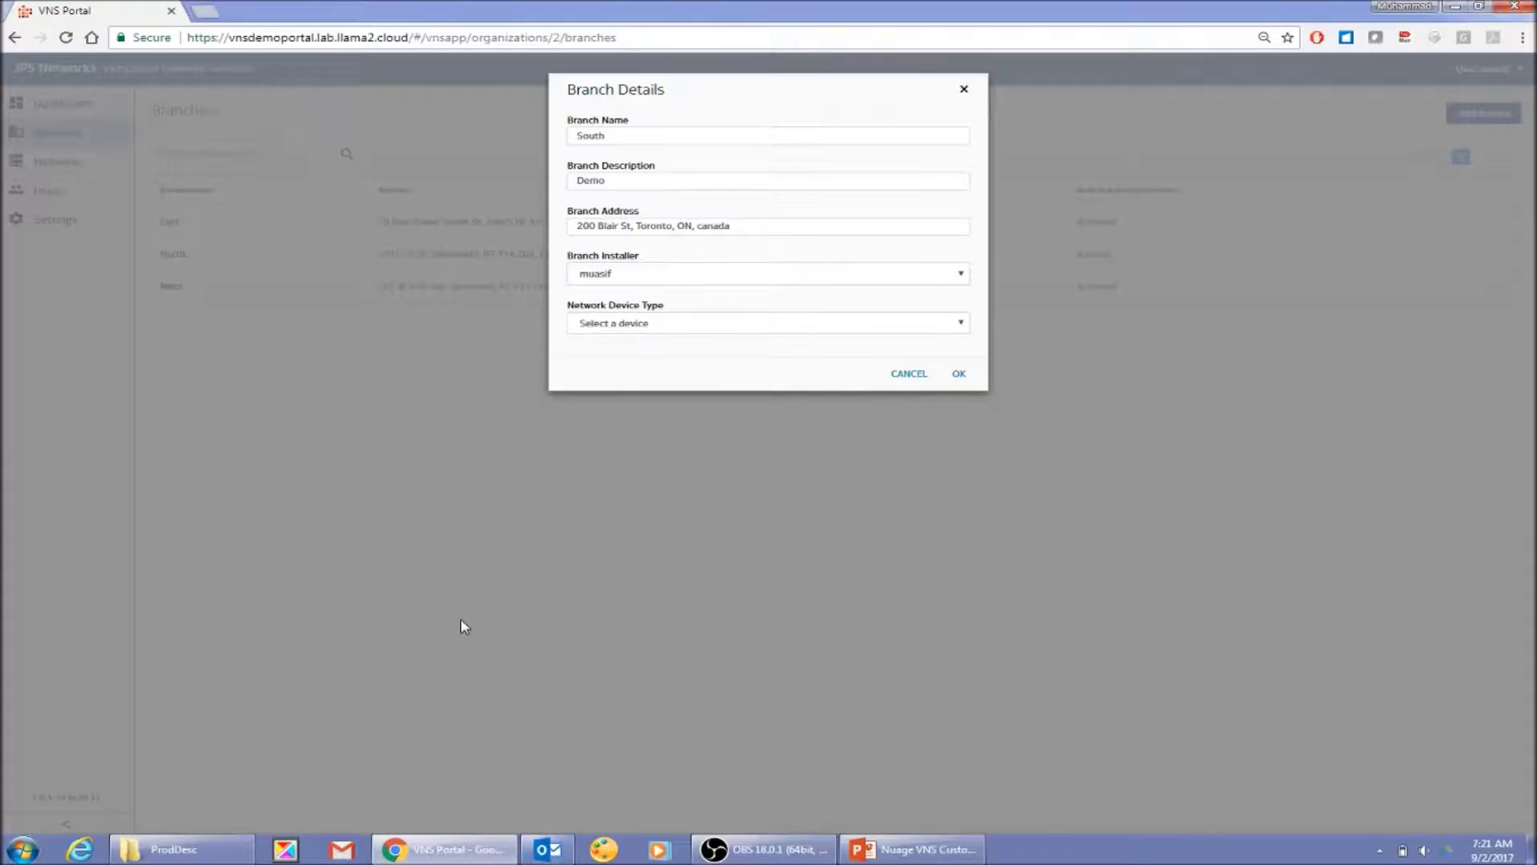
pyautogui.click(462, 626)
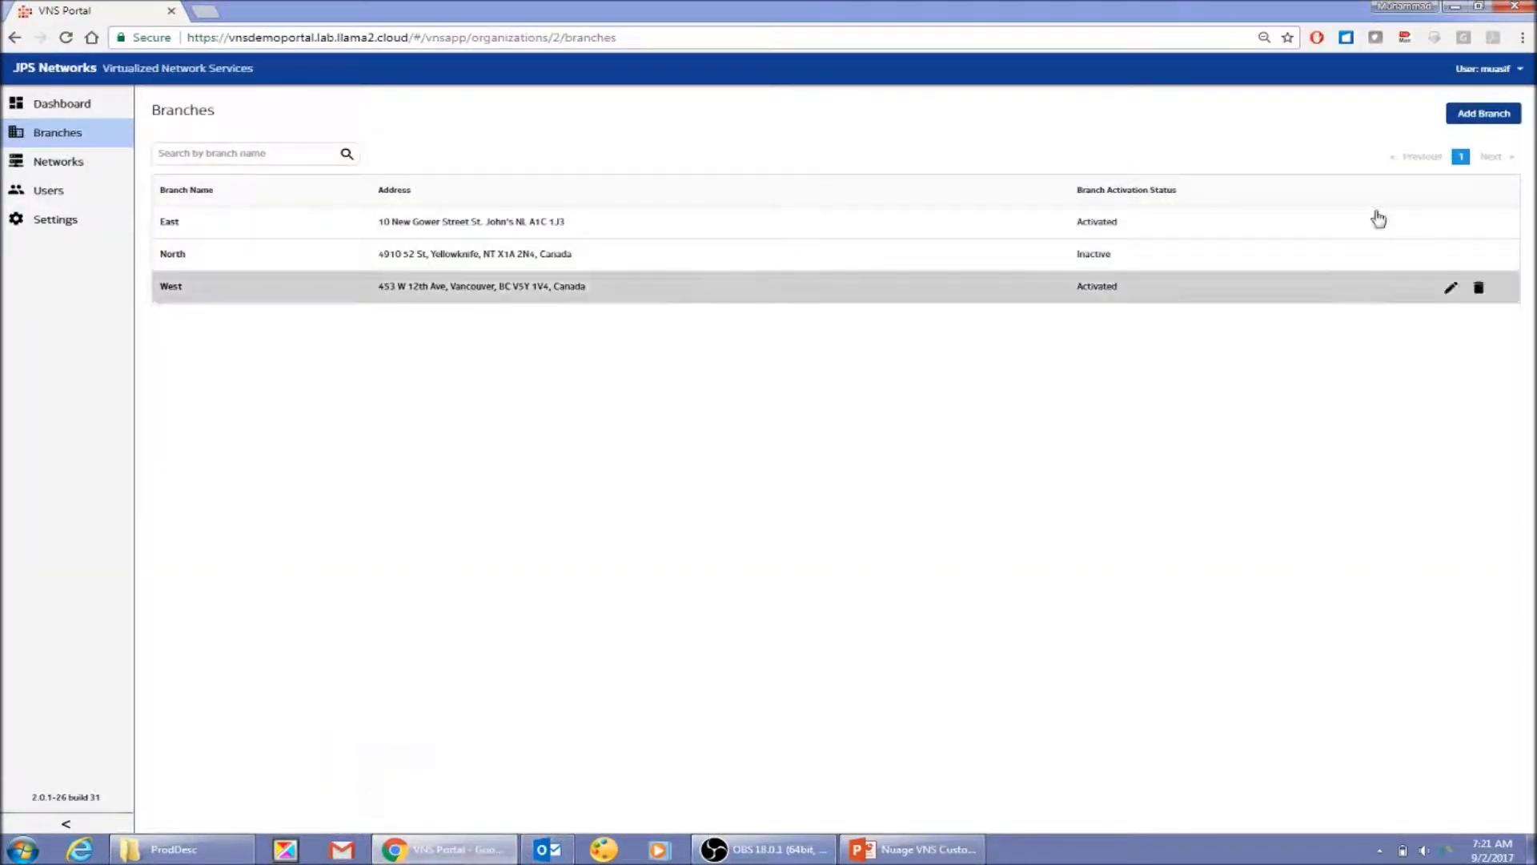
pyautogui.click(1490, 112)
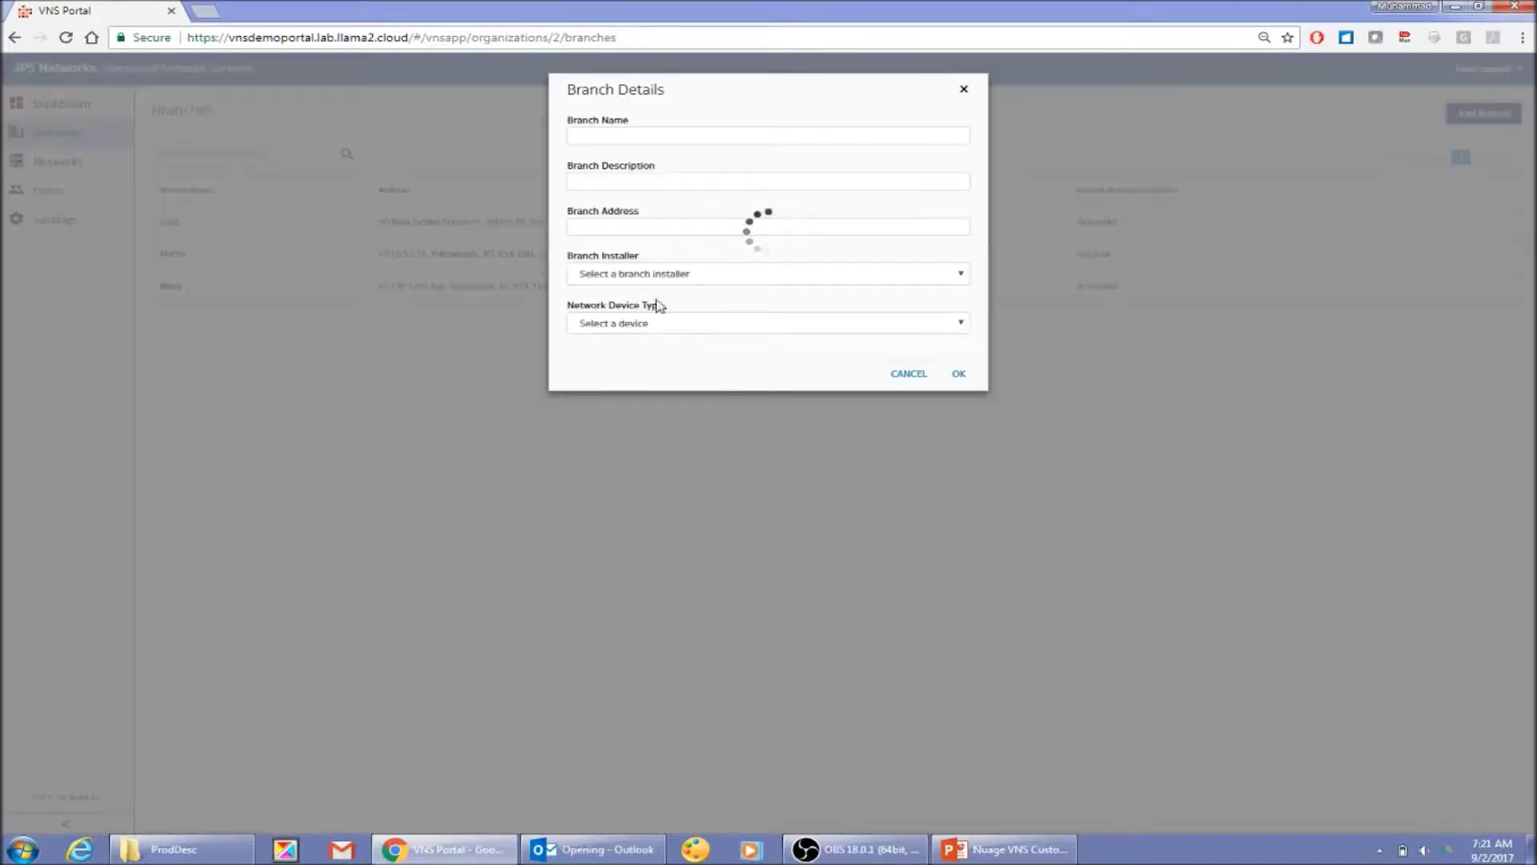
pyautogui.click(608, 135)
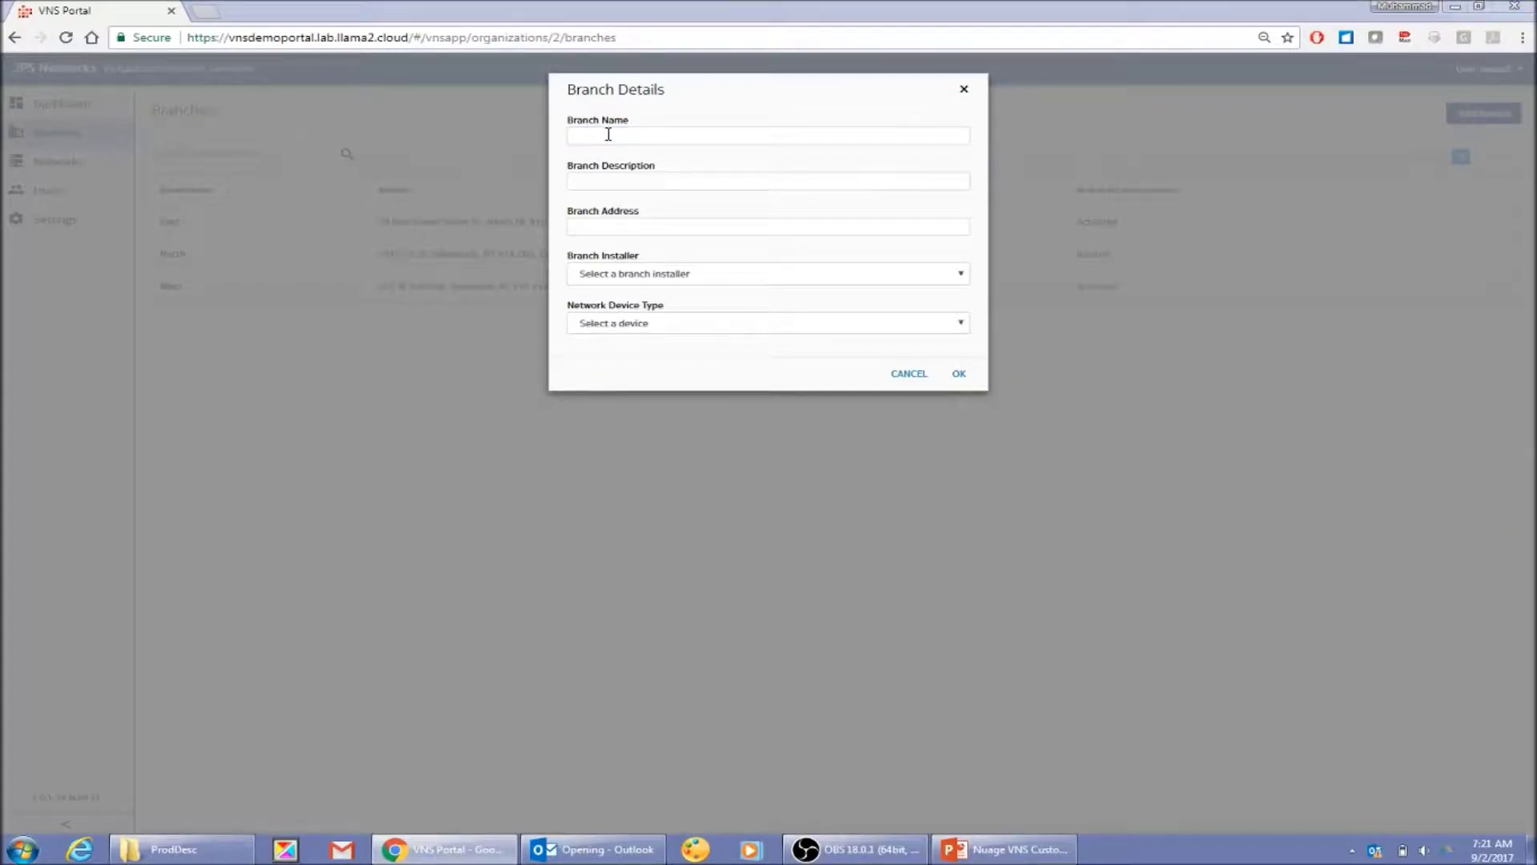
pyautogui.click(609, 135)
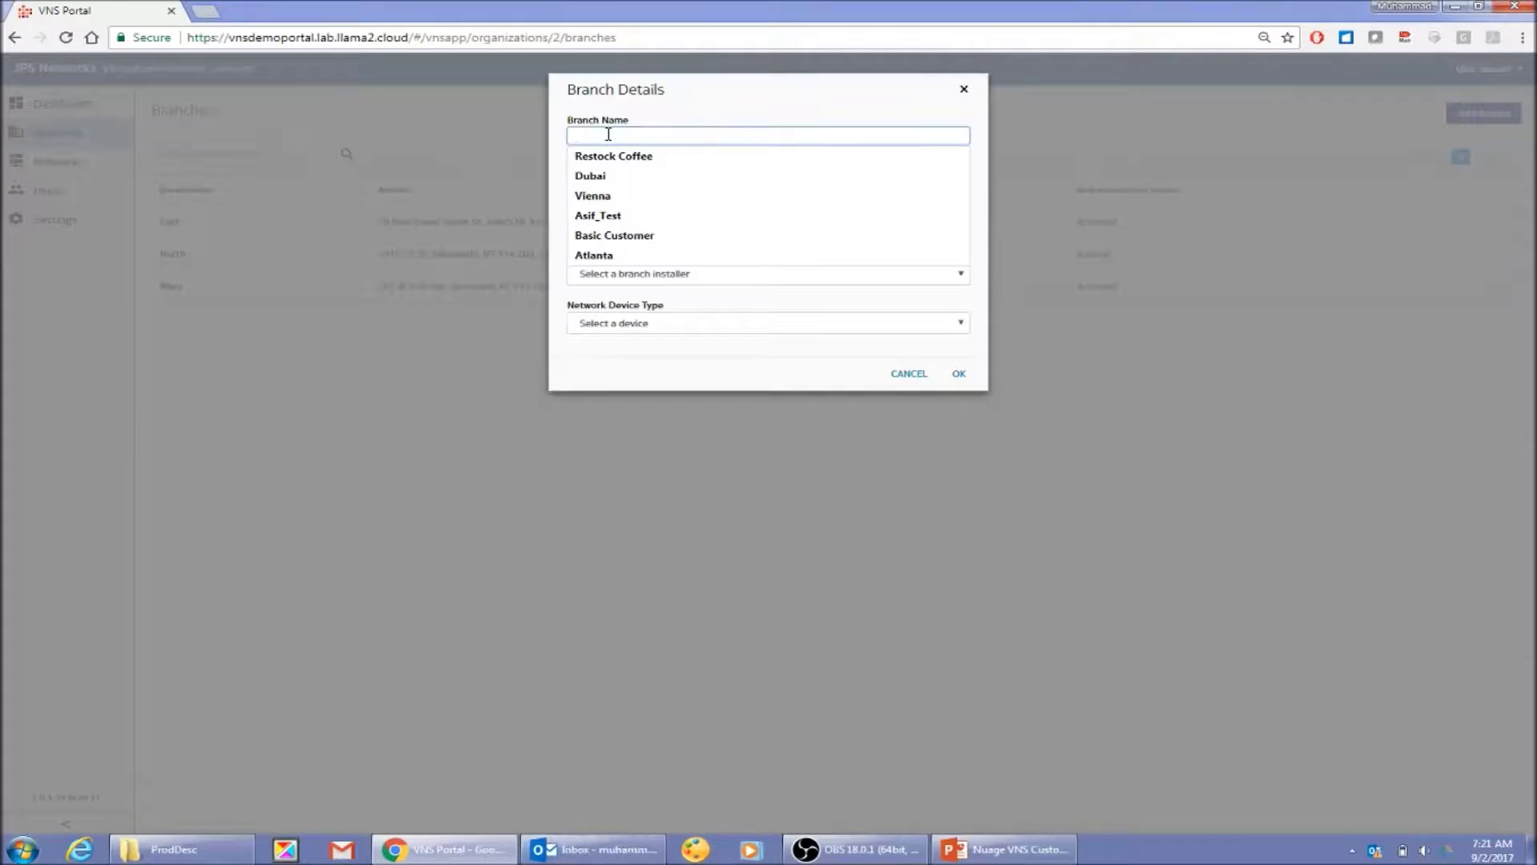
pyautogui.press('Escape')
pyautogui.write('Toront')
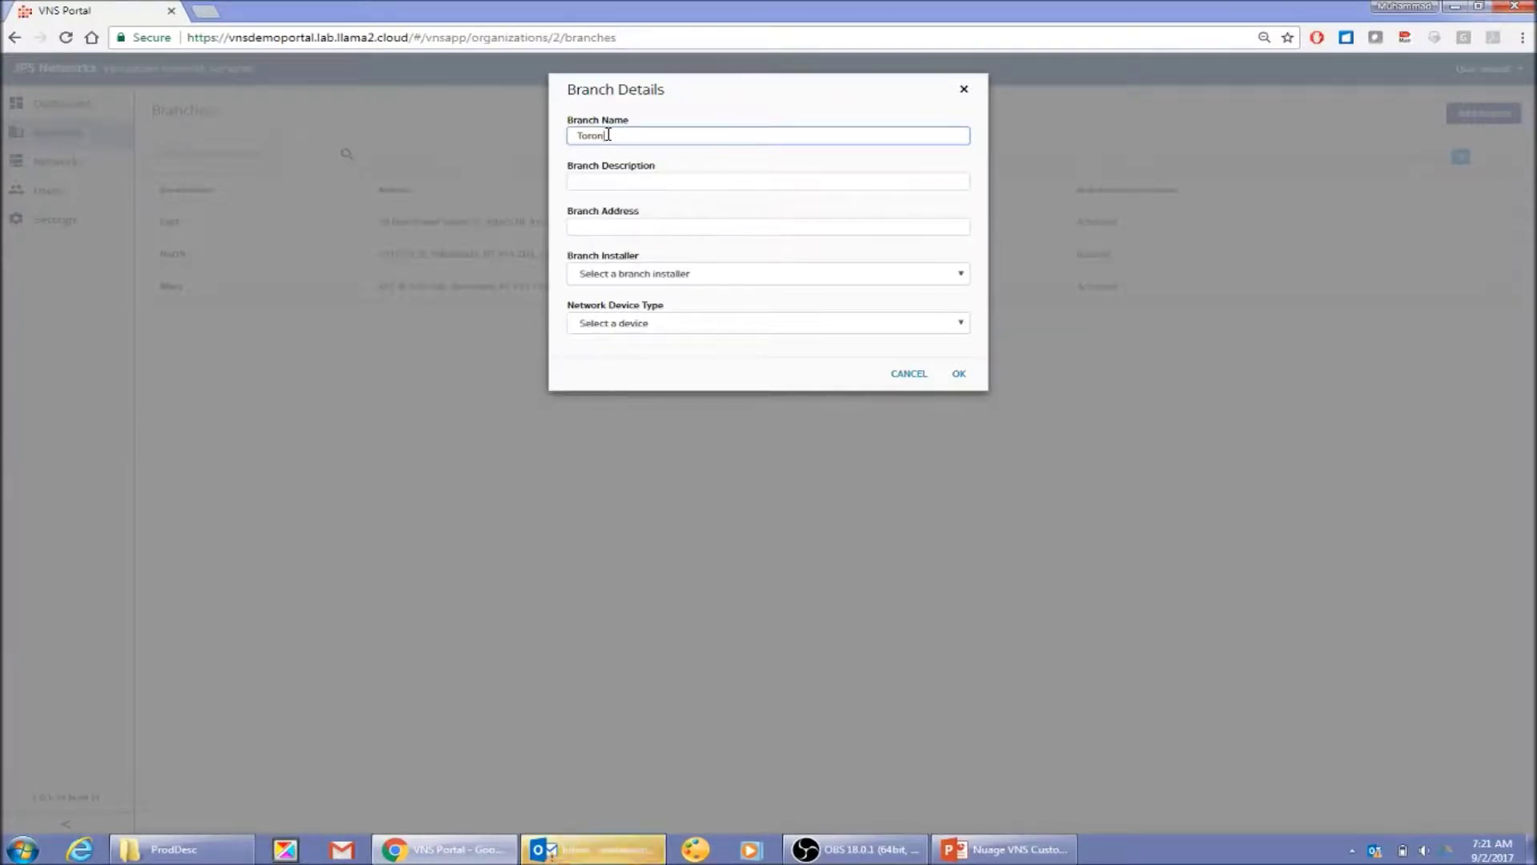
pyautogui.click(621, 178)
pyautogui.write('demo purpose')
pyautogui.press('Tab')
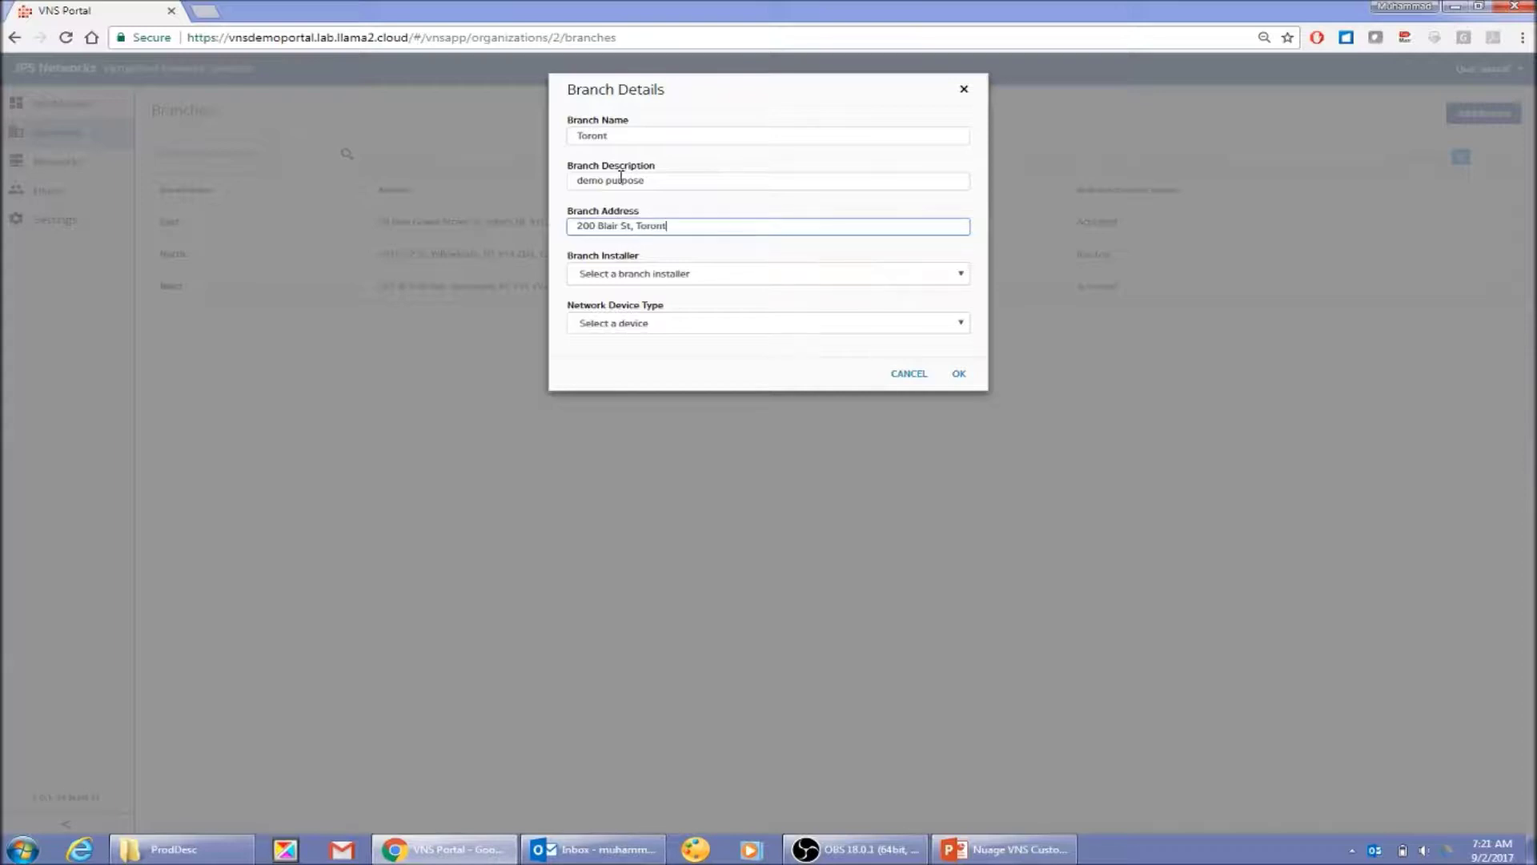
# Step: Assign an installer, choose the NSG-V (1-step) device type, and save the branch
pyautogui.click(685, 279)
pyautogui.click(627, 317)
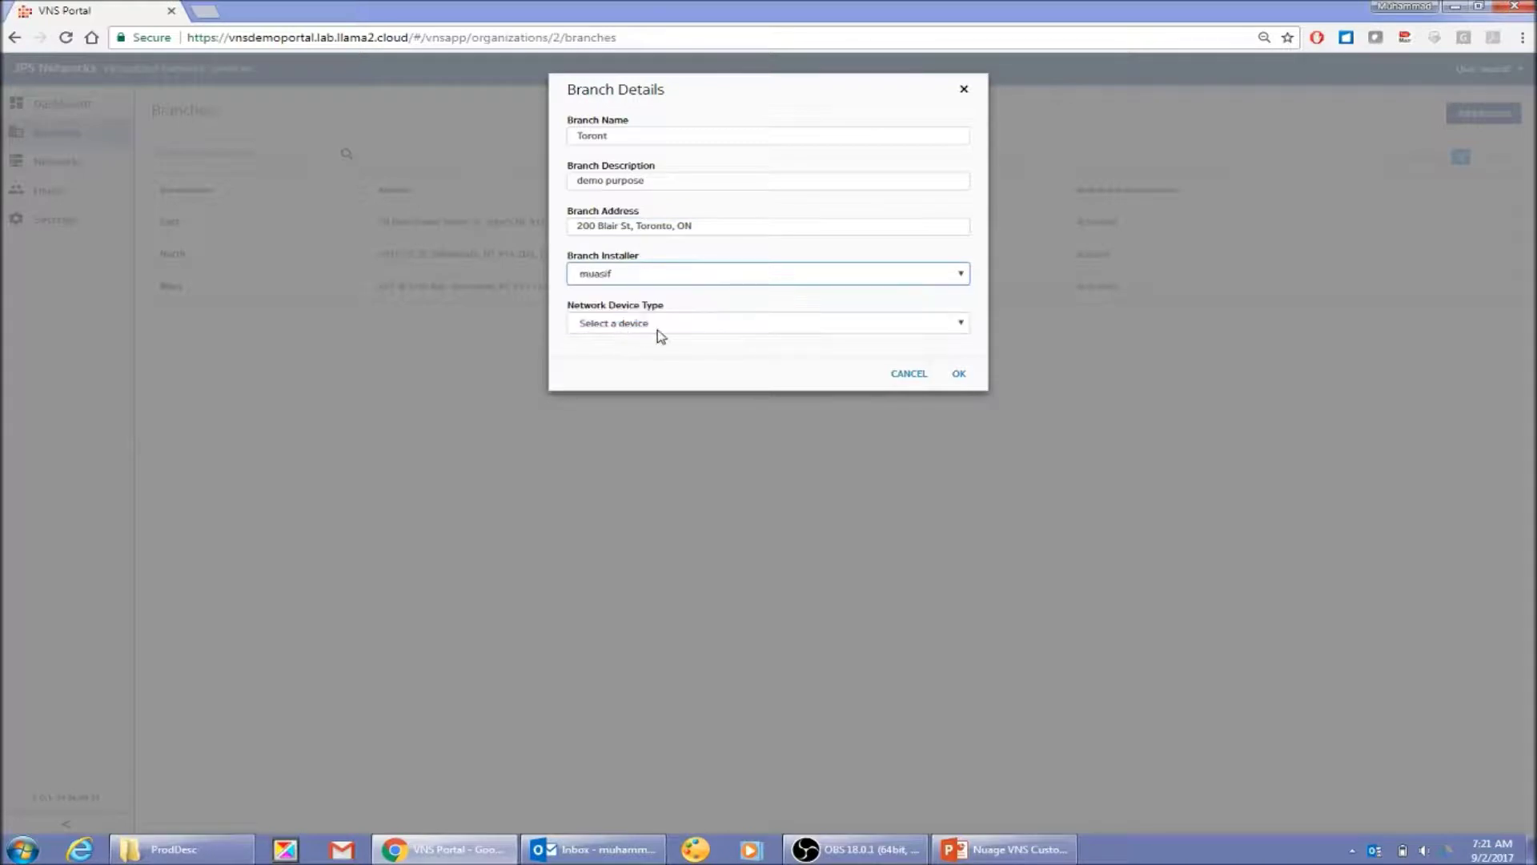
pyautogui.click(657, 330)
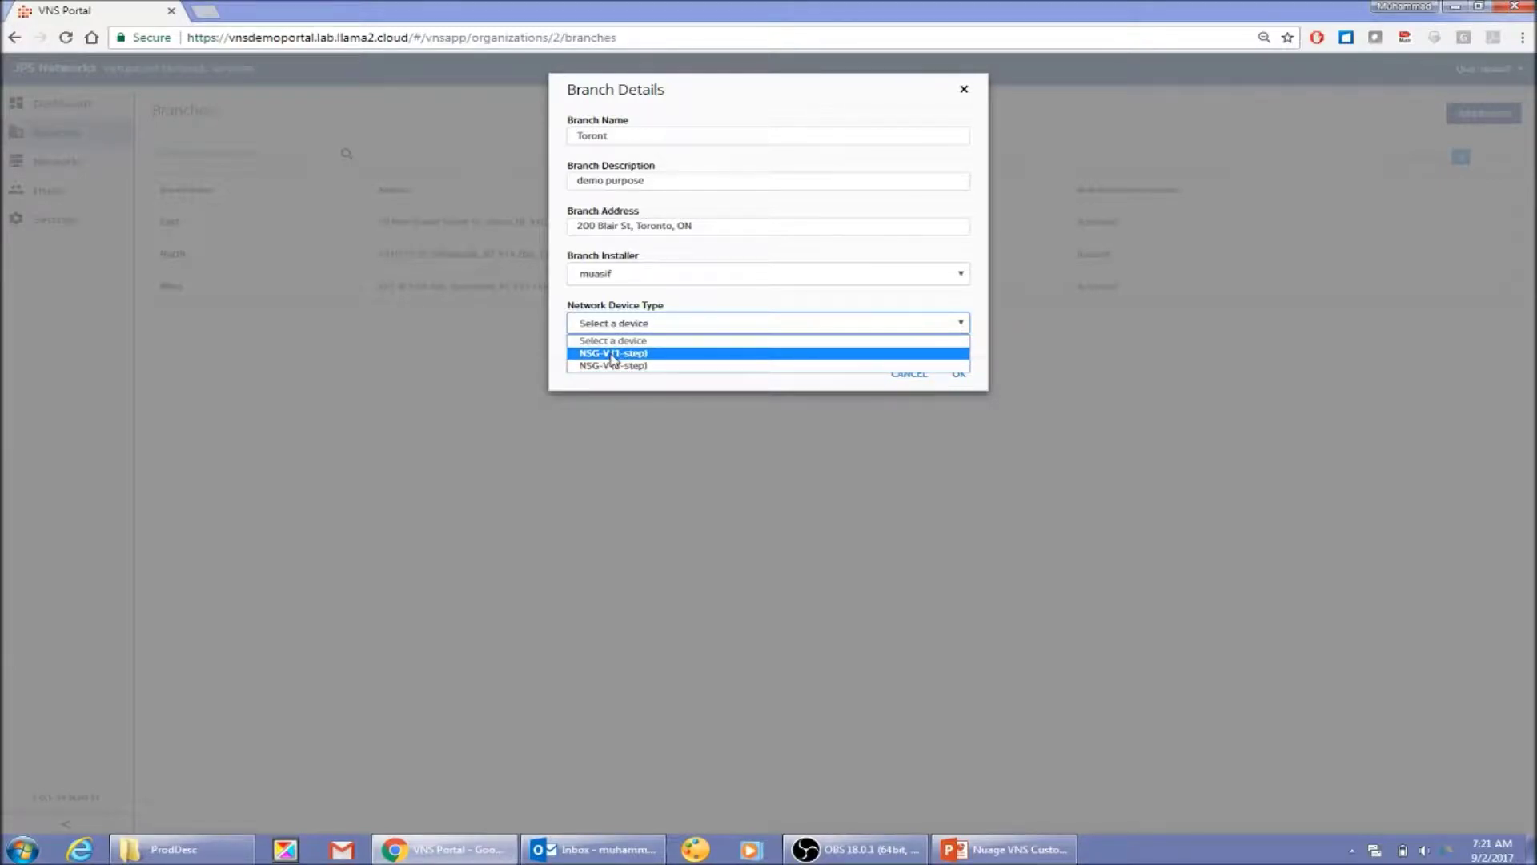
pyautogui.click(613, 357)
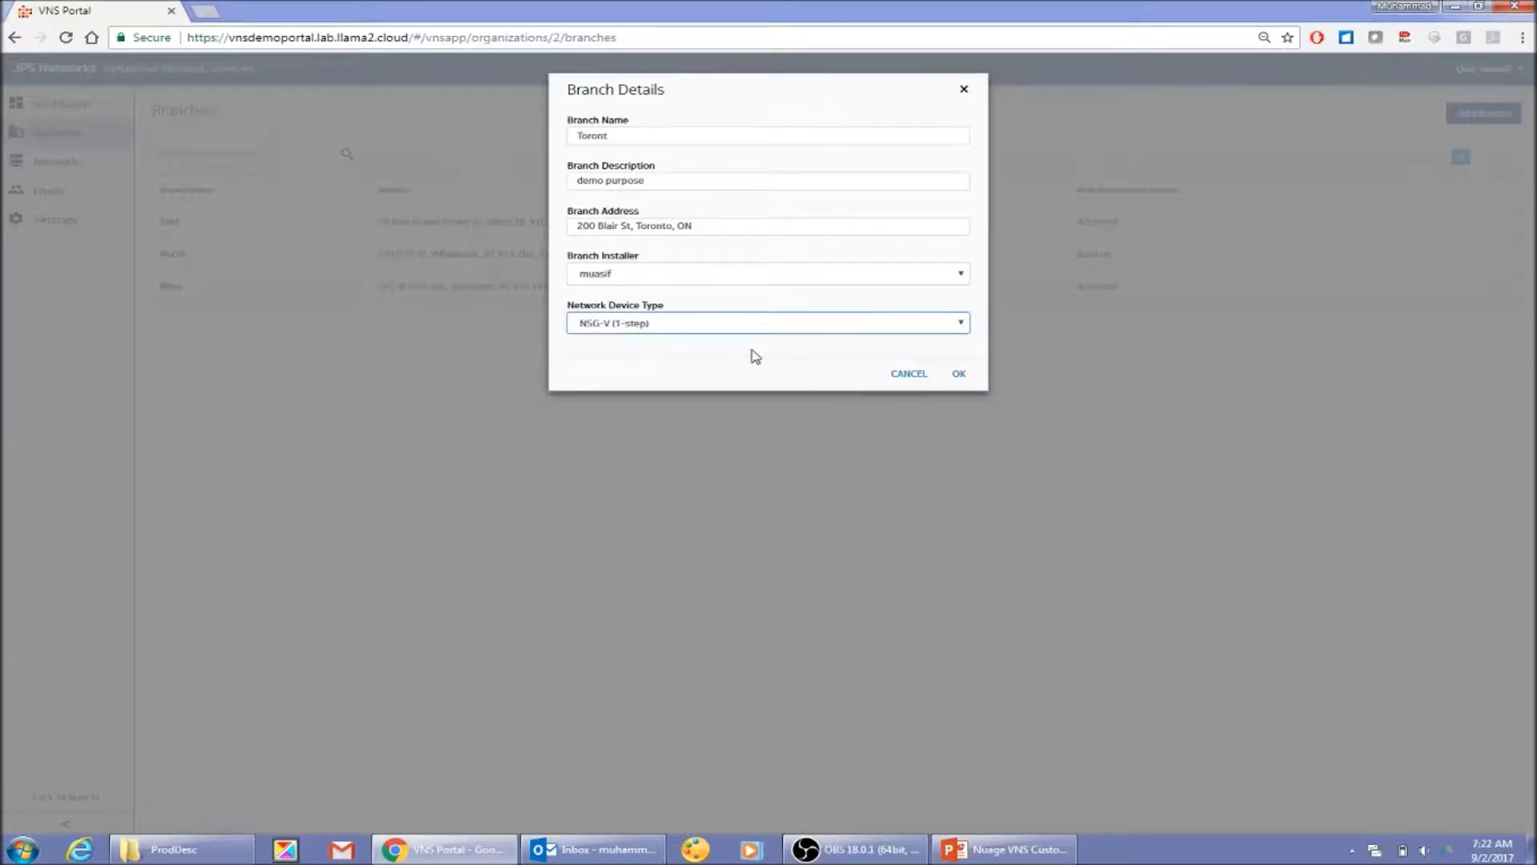
pyautogui.click(959, 375)
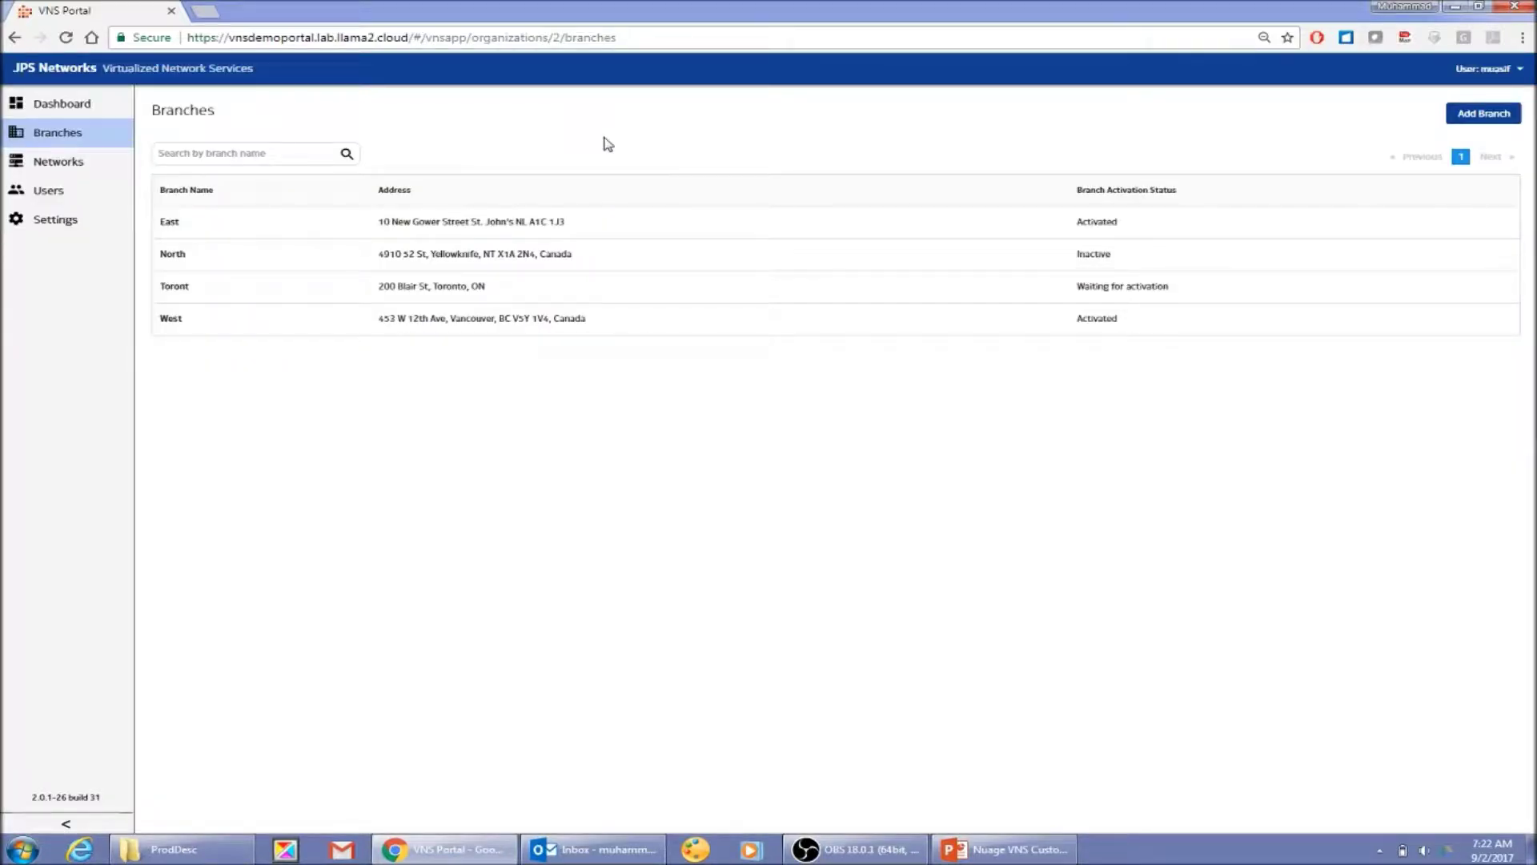
# Step: Edit the Toront branch and replace its Branch Name with South
pyautogui.moveTo(508, 288)
pyautogui.click(1451, 290)
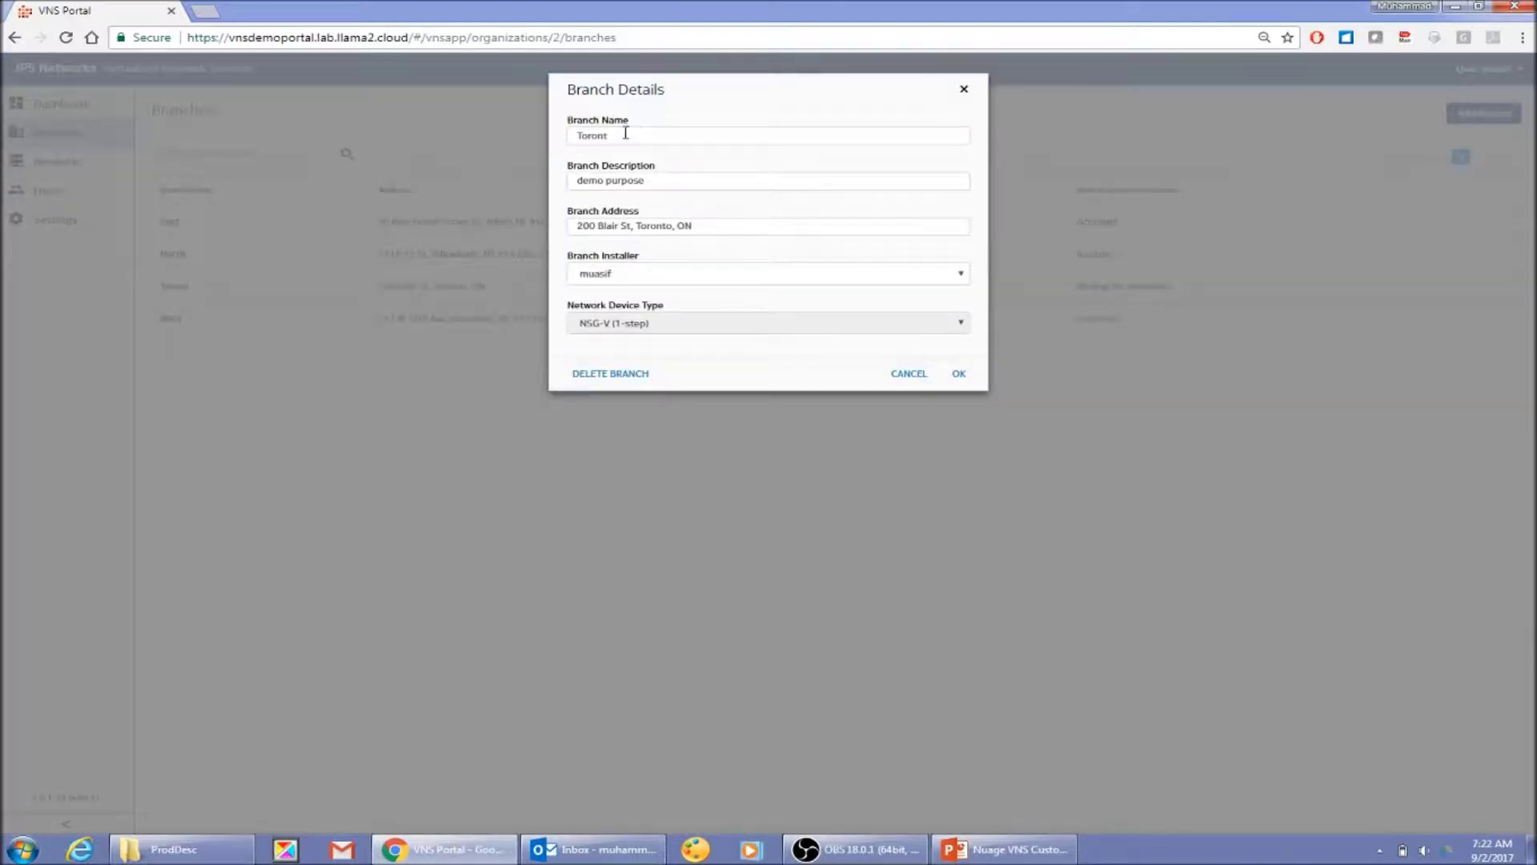
pyautogui.moveTo(626, 134); pyautogui.dragTo(514, 133)
pyautogui.write('Sou')
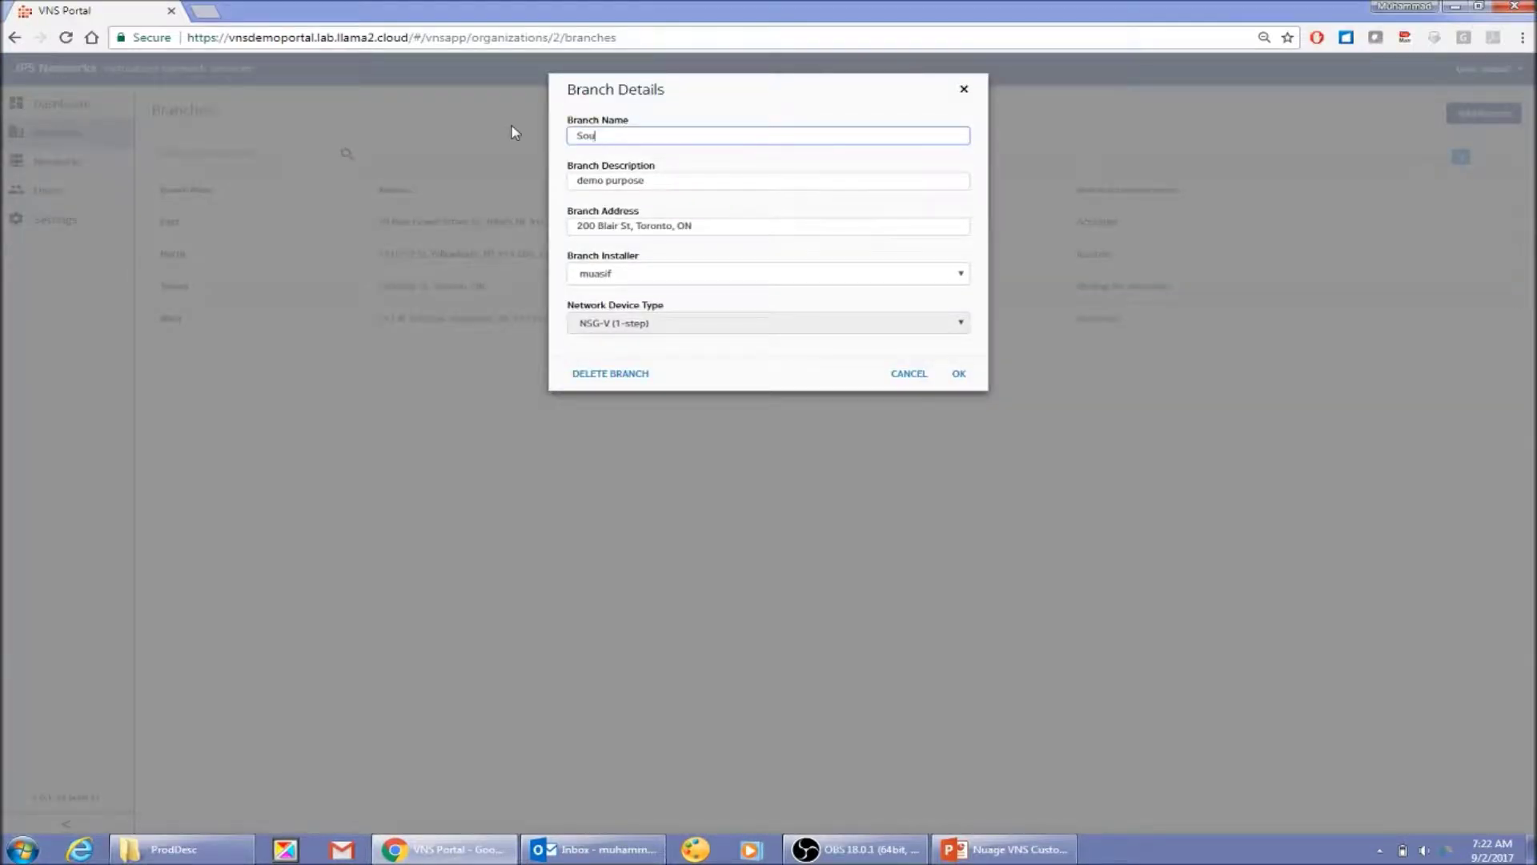
pyautogui.write('th')
pyautogui.click(961, 376)
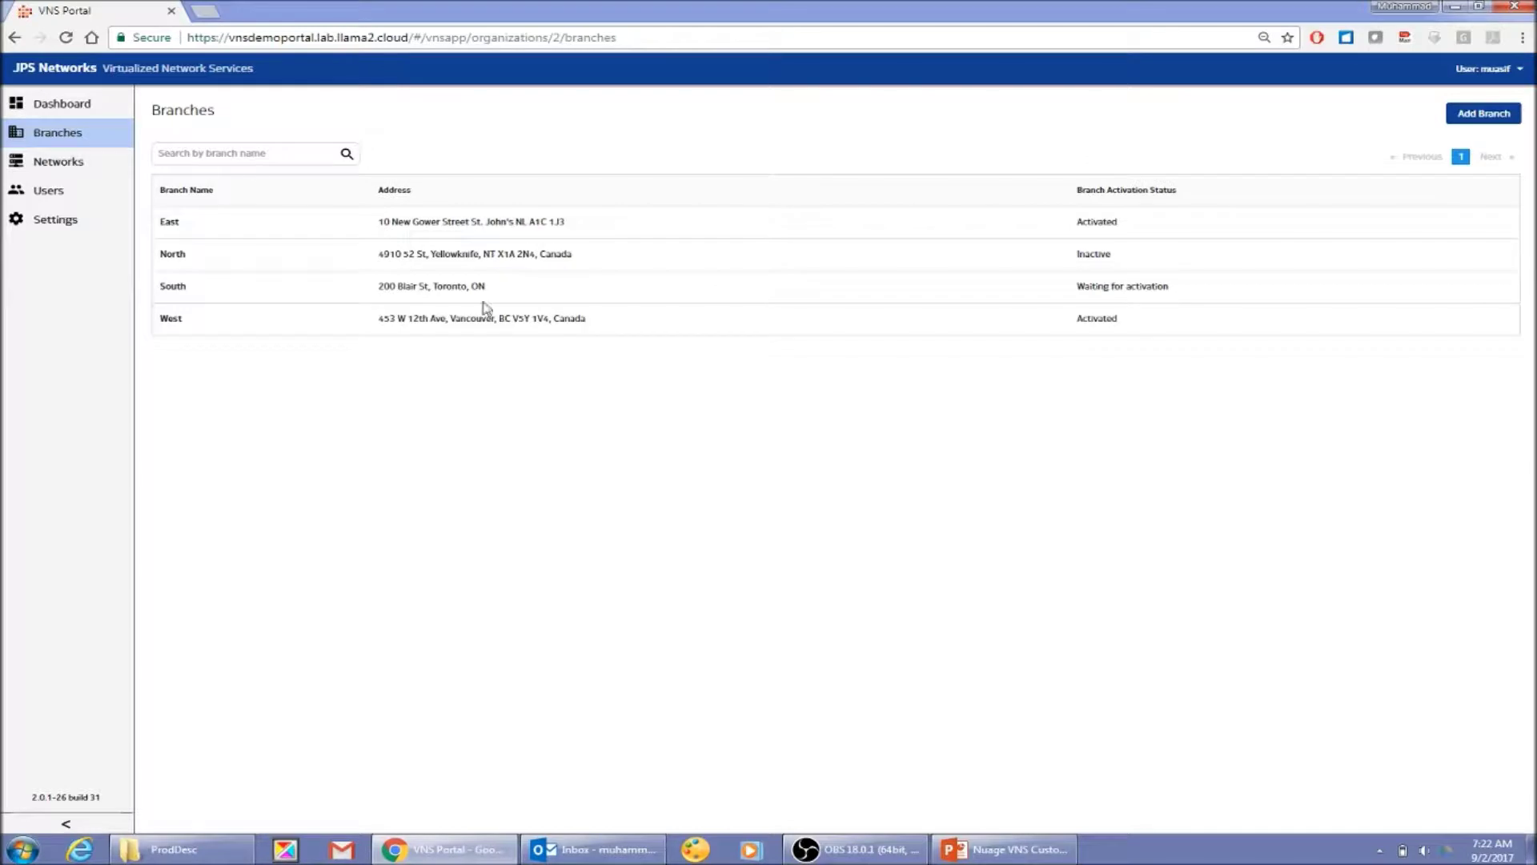
pyautogui.moveTo(480, 295)
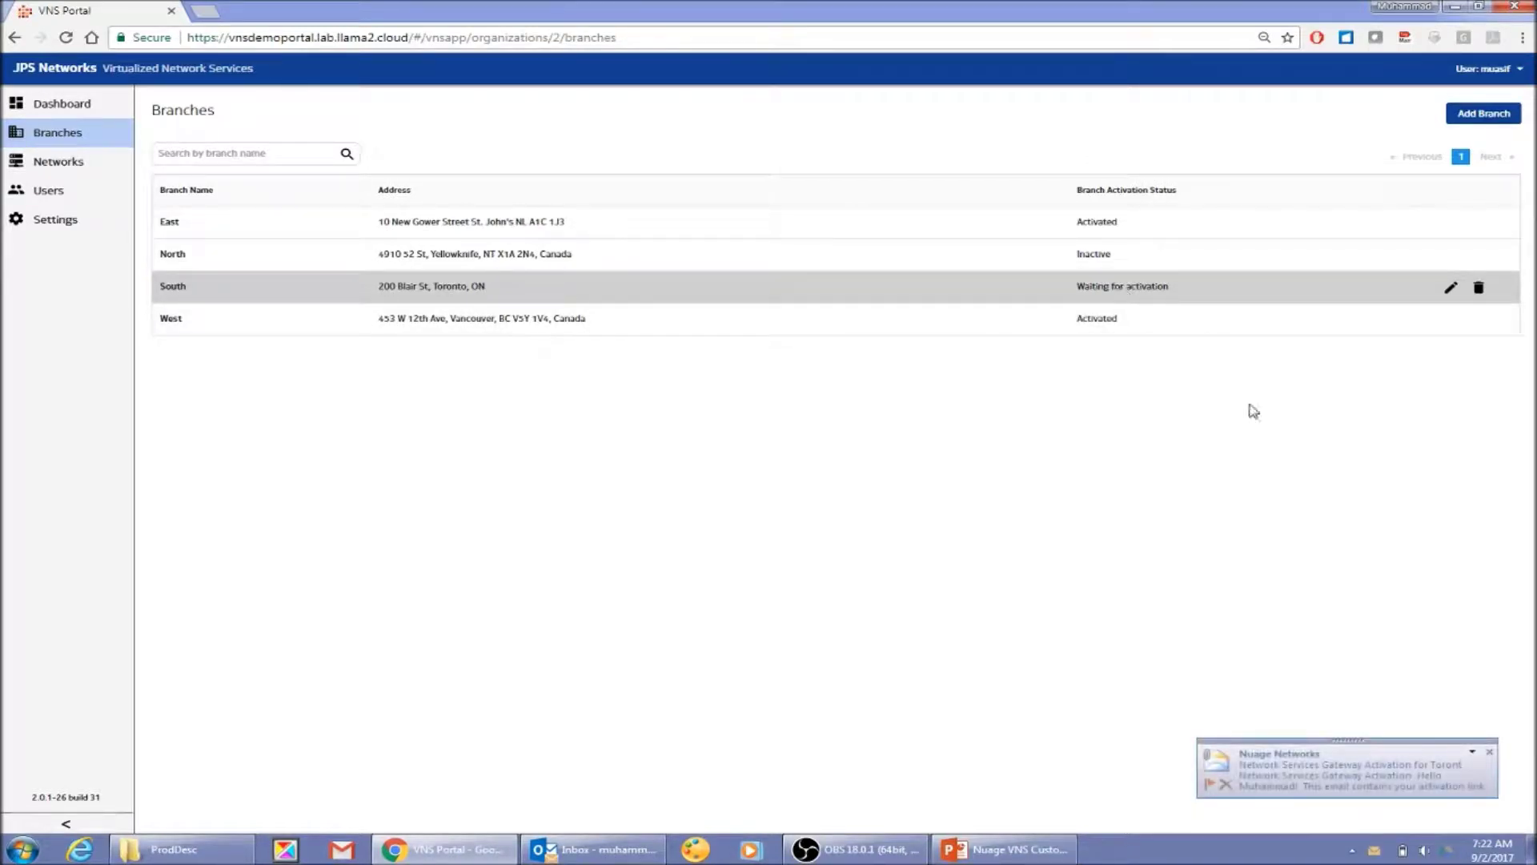
# Step: Open the Network Services Gateway Activation email, then return to the portal's Branches list
pyautogui.click(1298, 778)
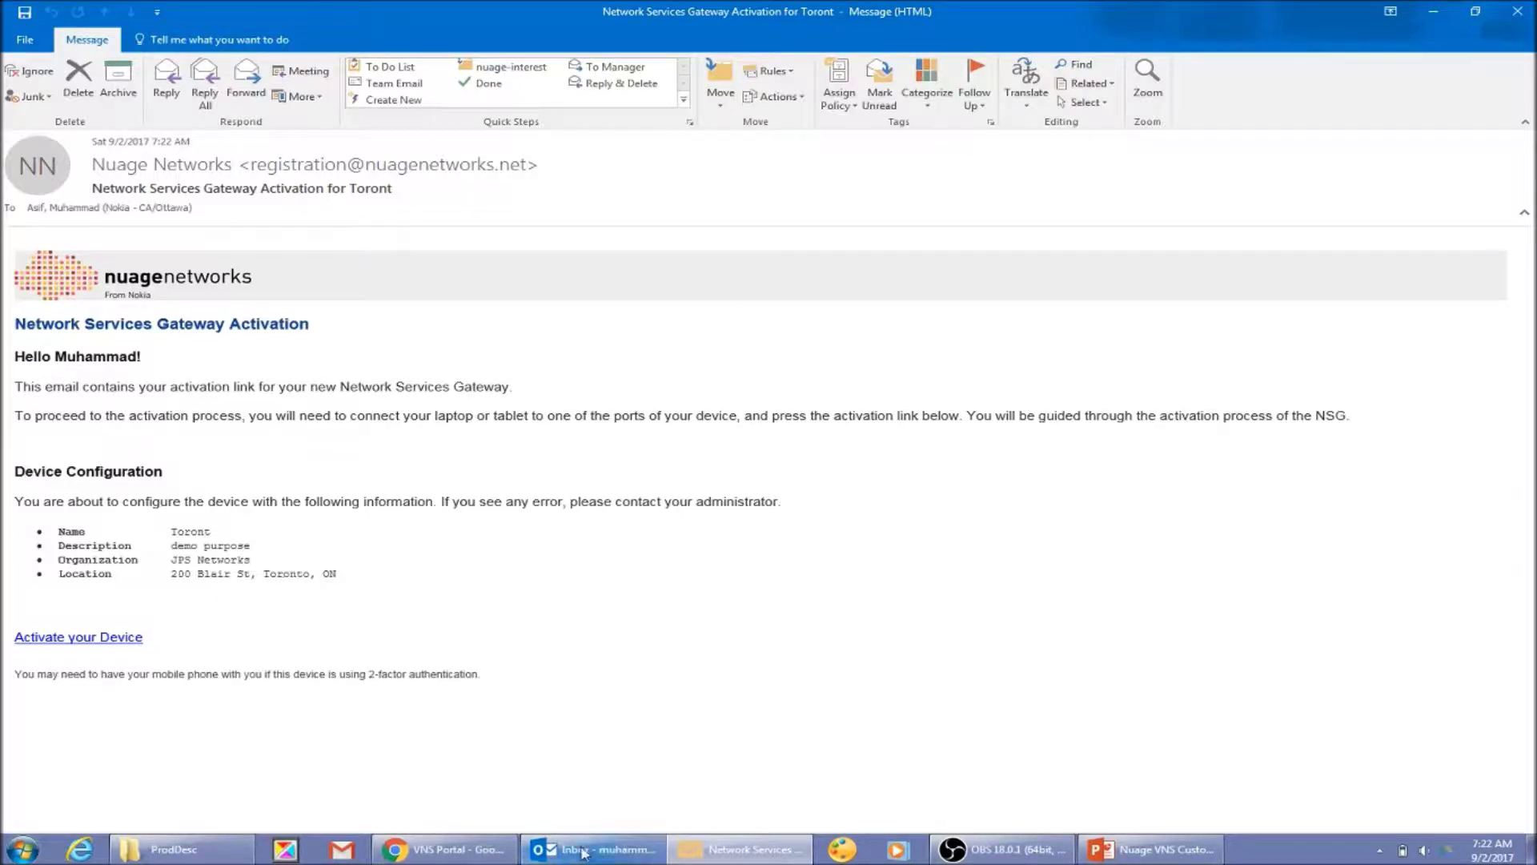
pyautogui.click(444, 849)
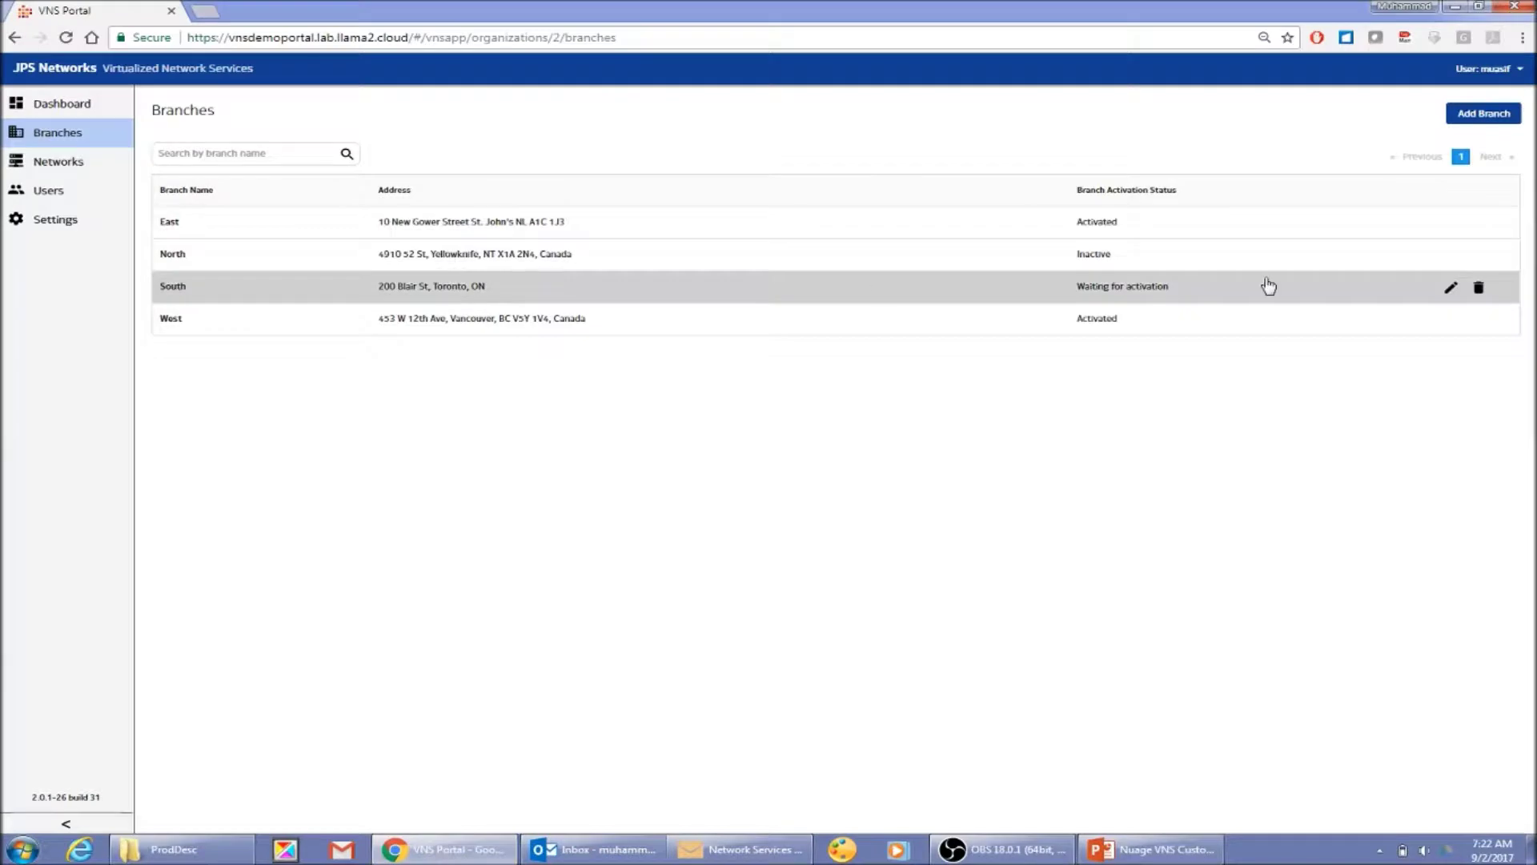
# Step: Open South's details from the Dashboard map marker and expand its port3 - LAN1 entry
pyautogui.click(58, 113)
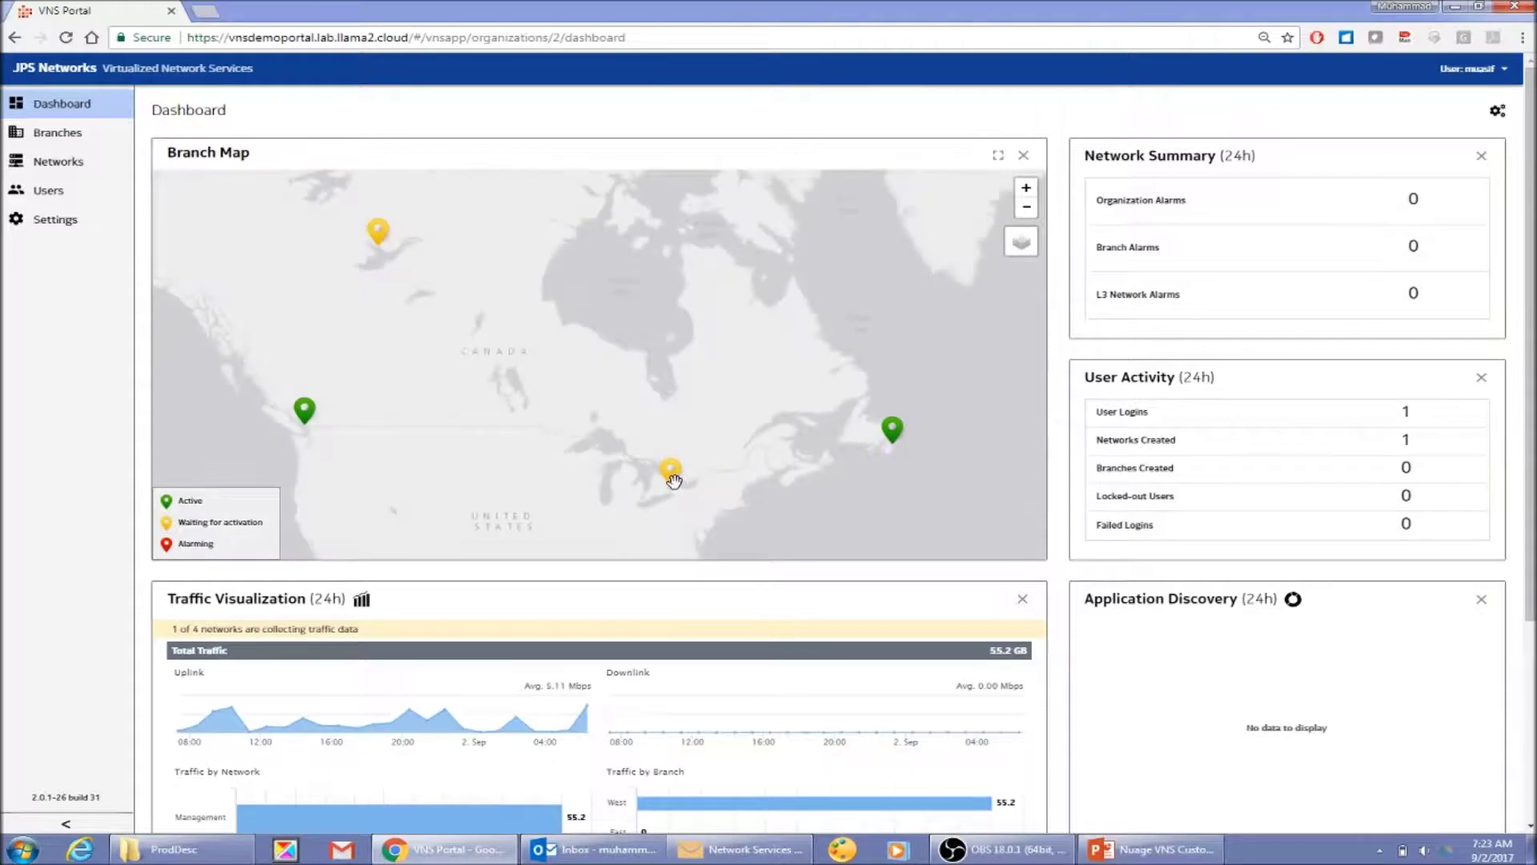
pyautogui.click(671, 475)
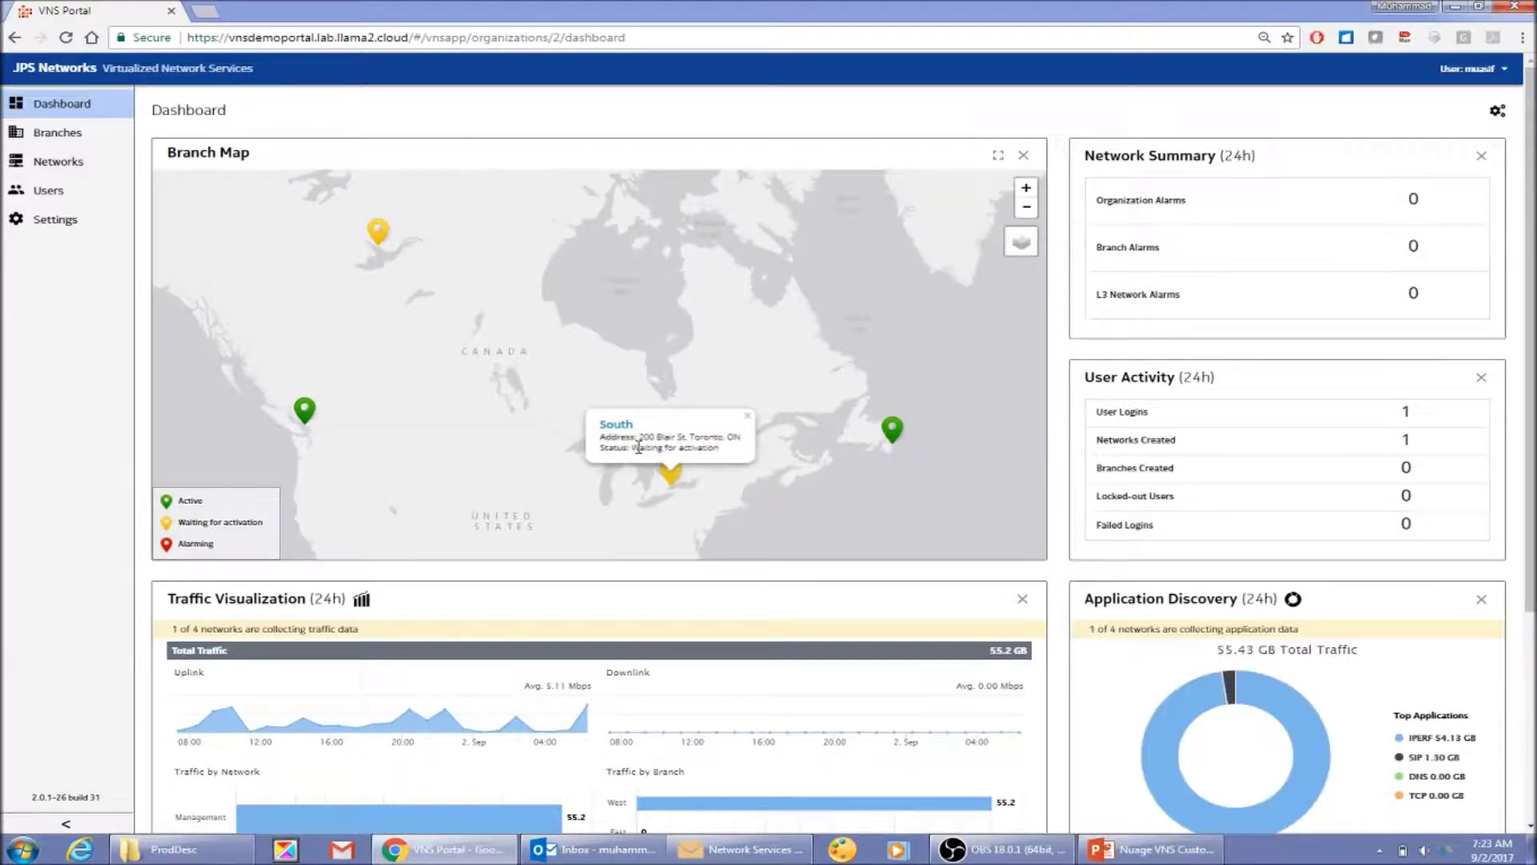
pyautogui.click(615, 424)
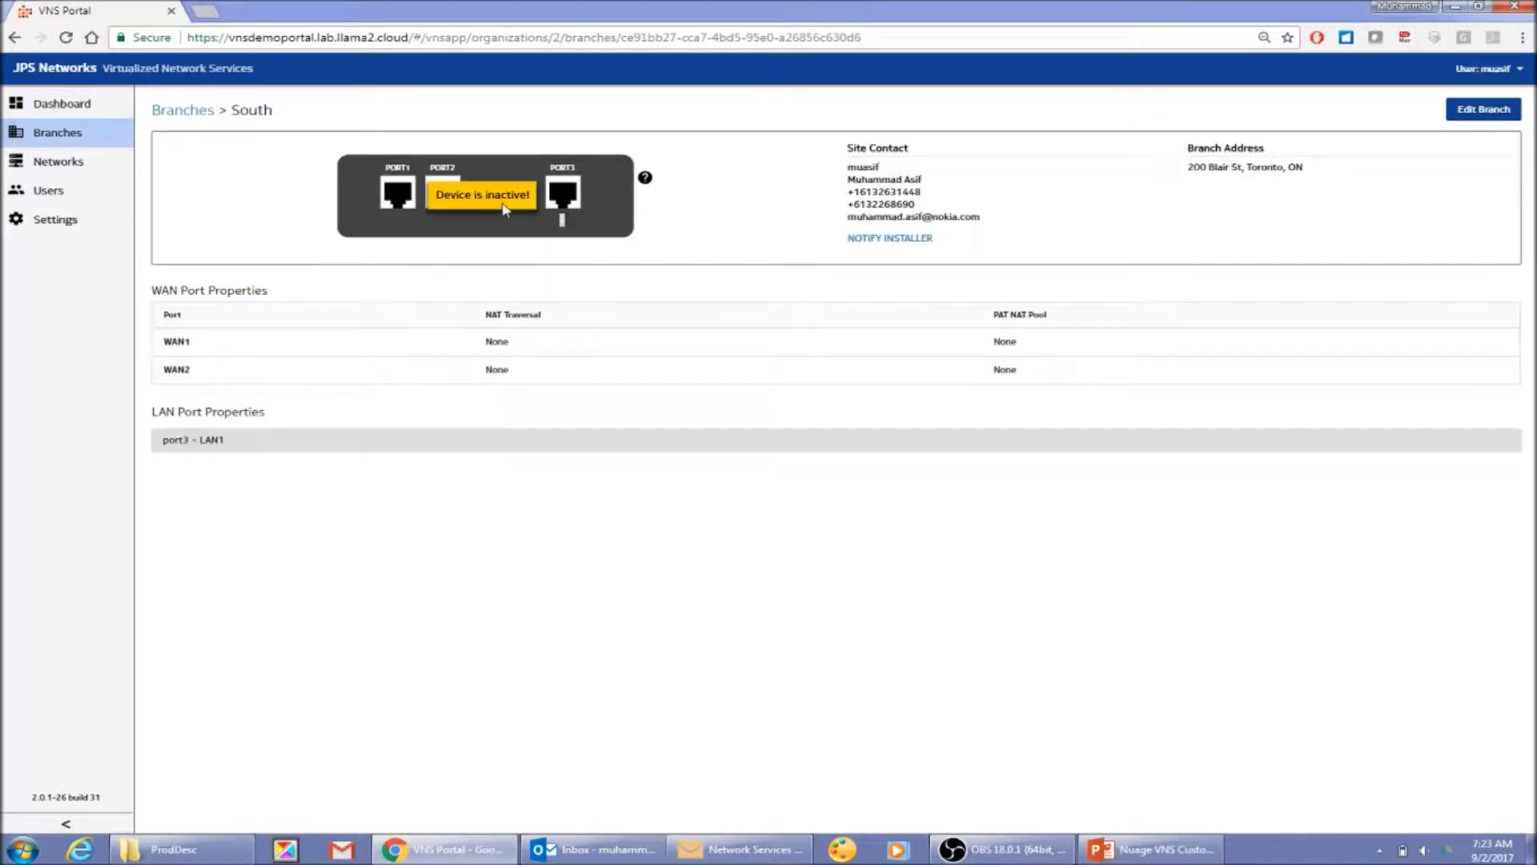
pyautogui.click(517, 442)
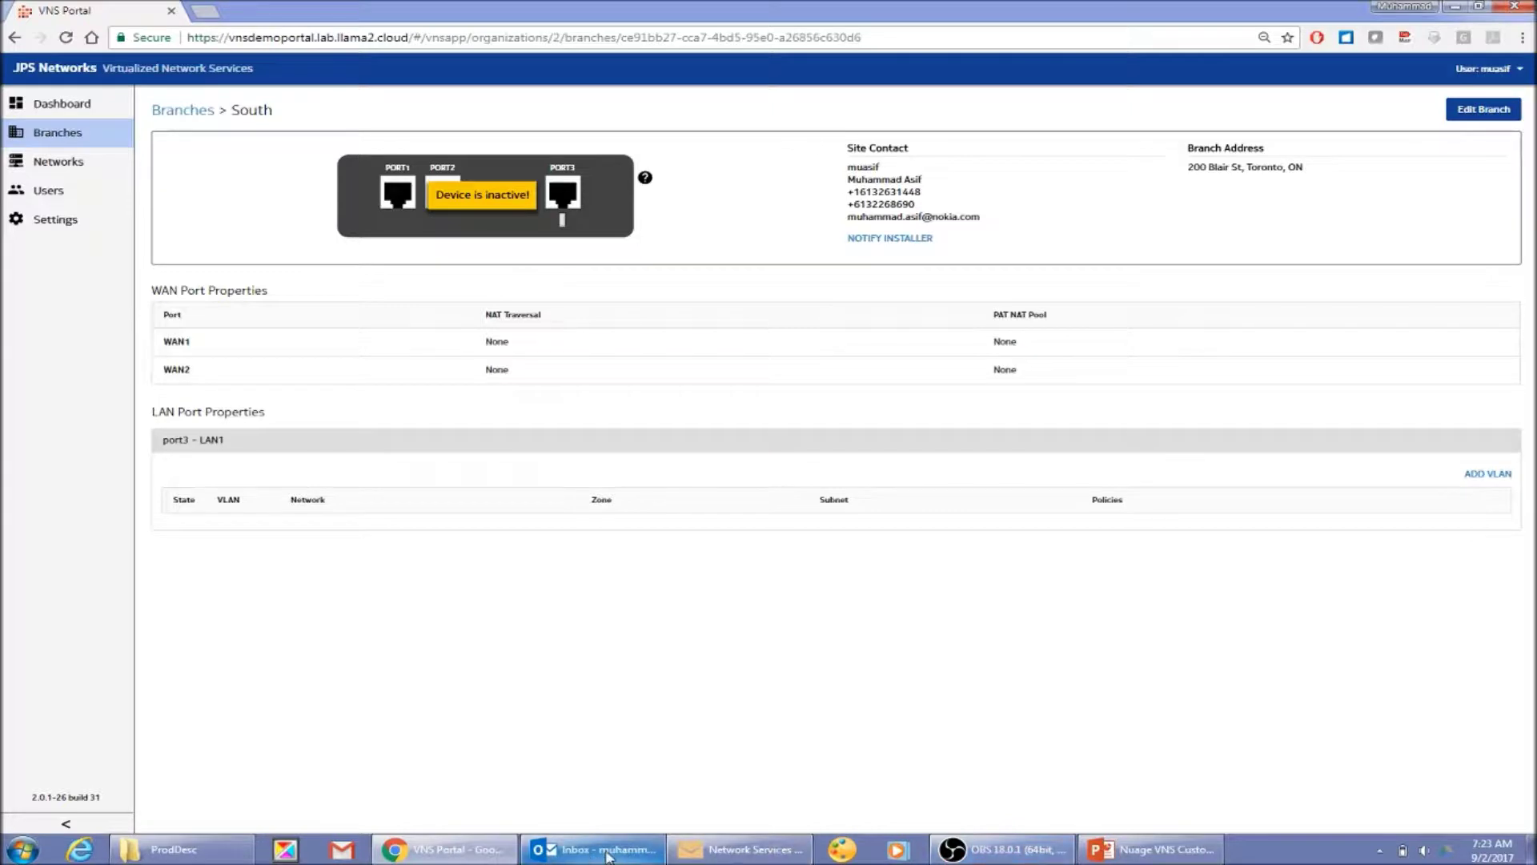
# Step: Reopen the activation email and follow its Activate your Device link
pyautogui.click(721, 853)
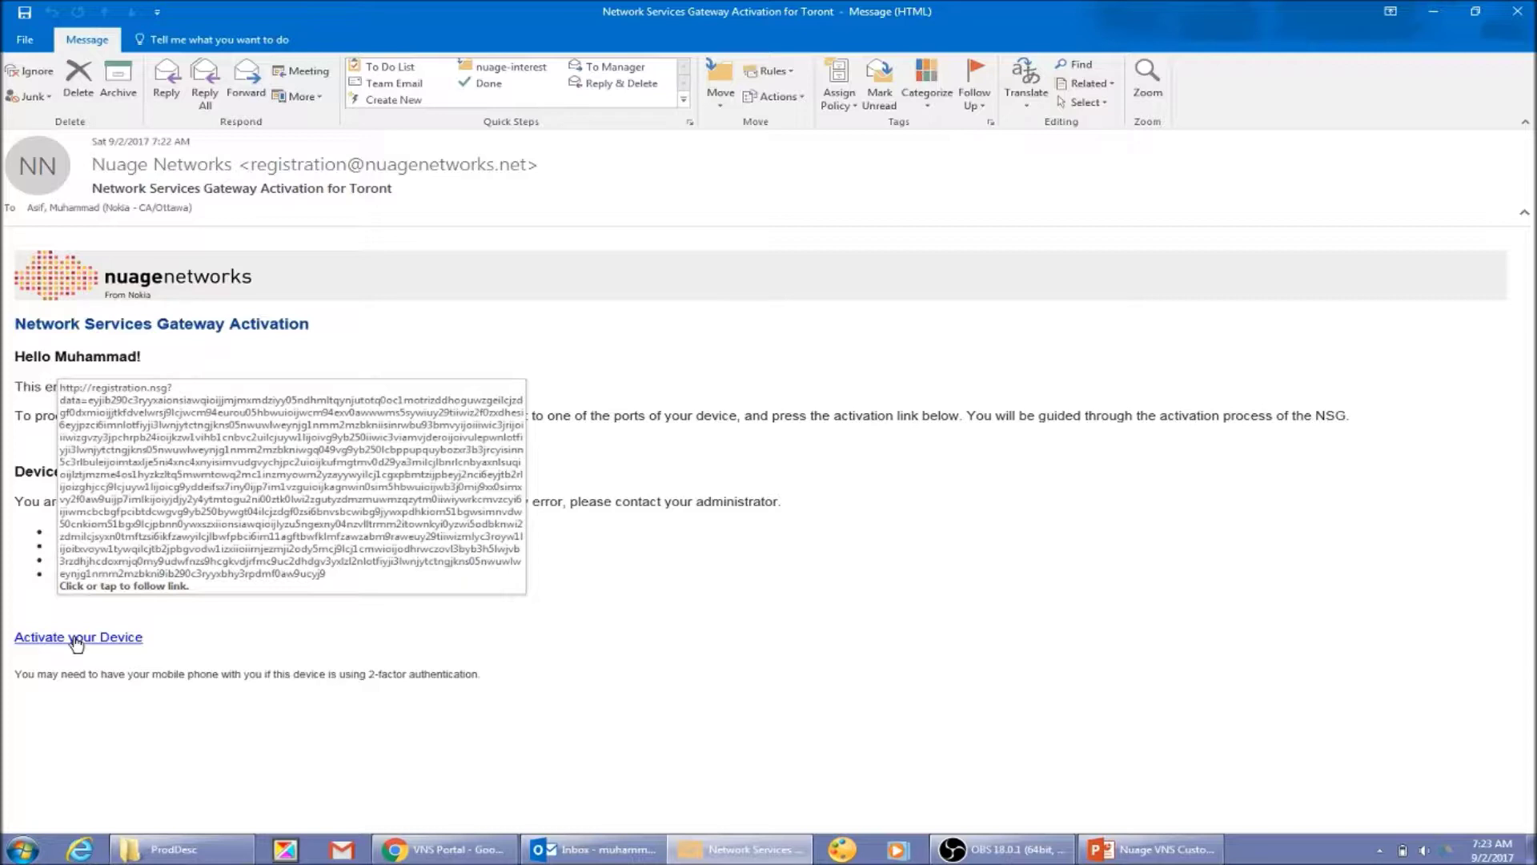
pyautogui.click(76, 641)
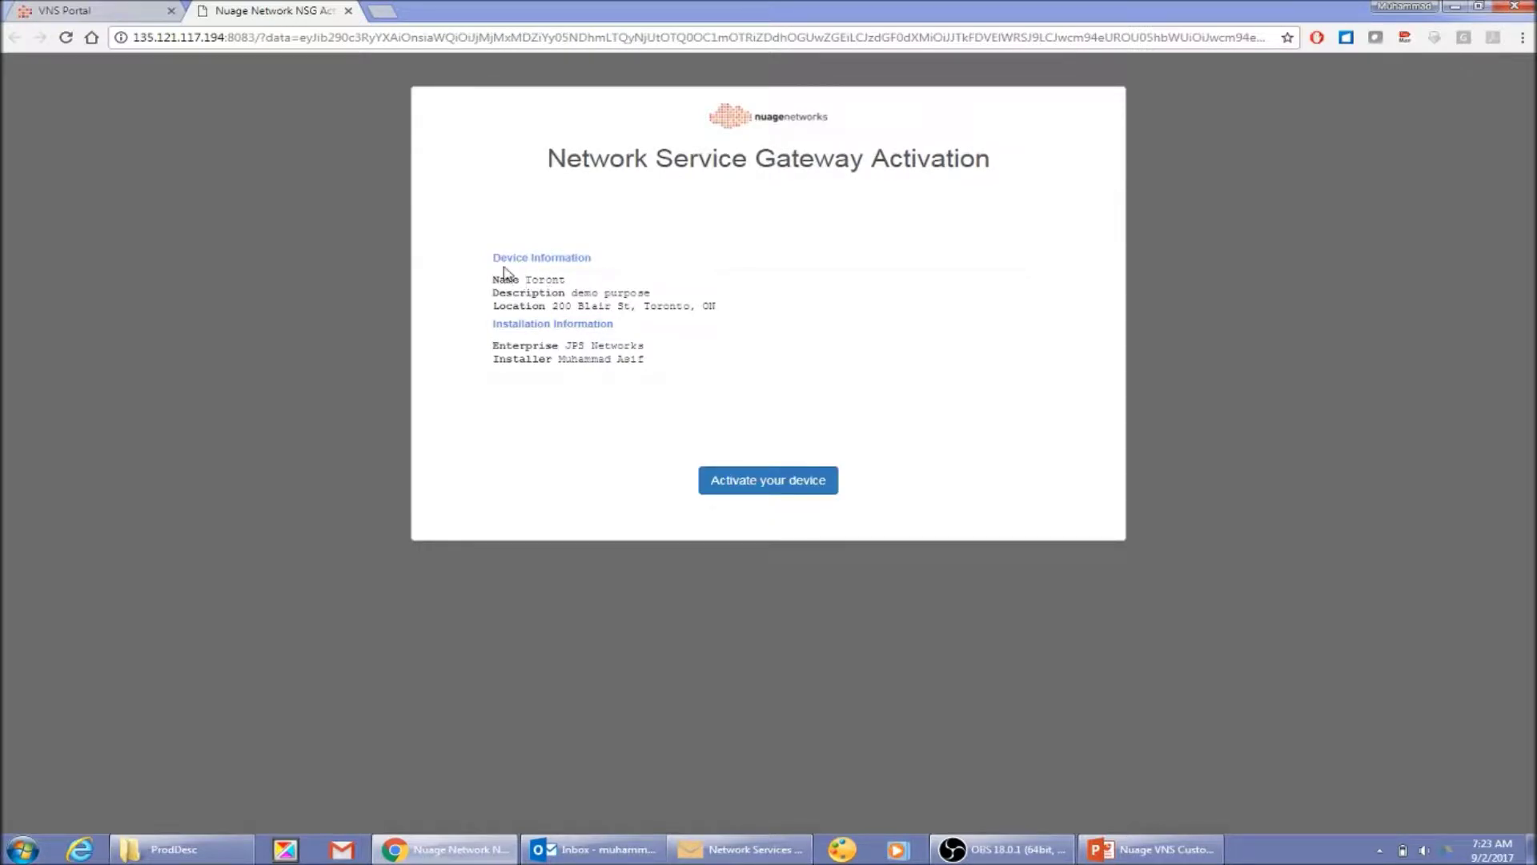
# Step: Select the device name Toront and move between the activation email, activation page and portal
pyautogui.moveTo(528, 279)
pyautogui.mouseDown()
pyautogui.moveTo(574, 282)
pyautogui.moveTo(520, 280)
pyautogui.mouseUp()
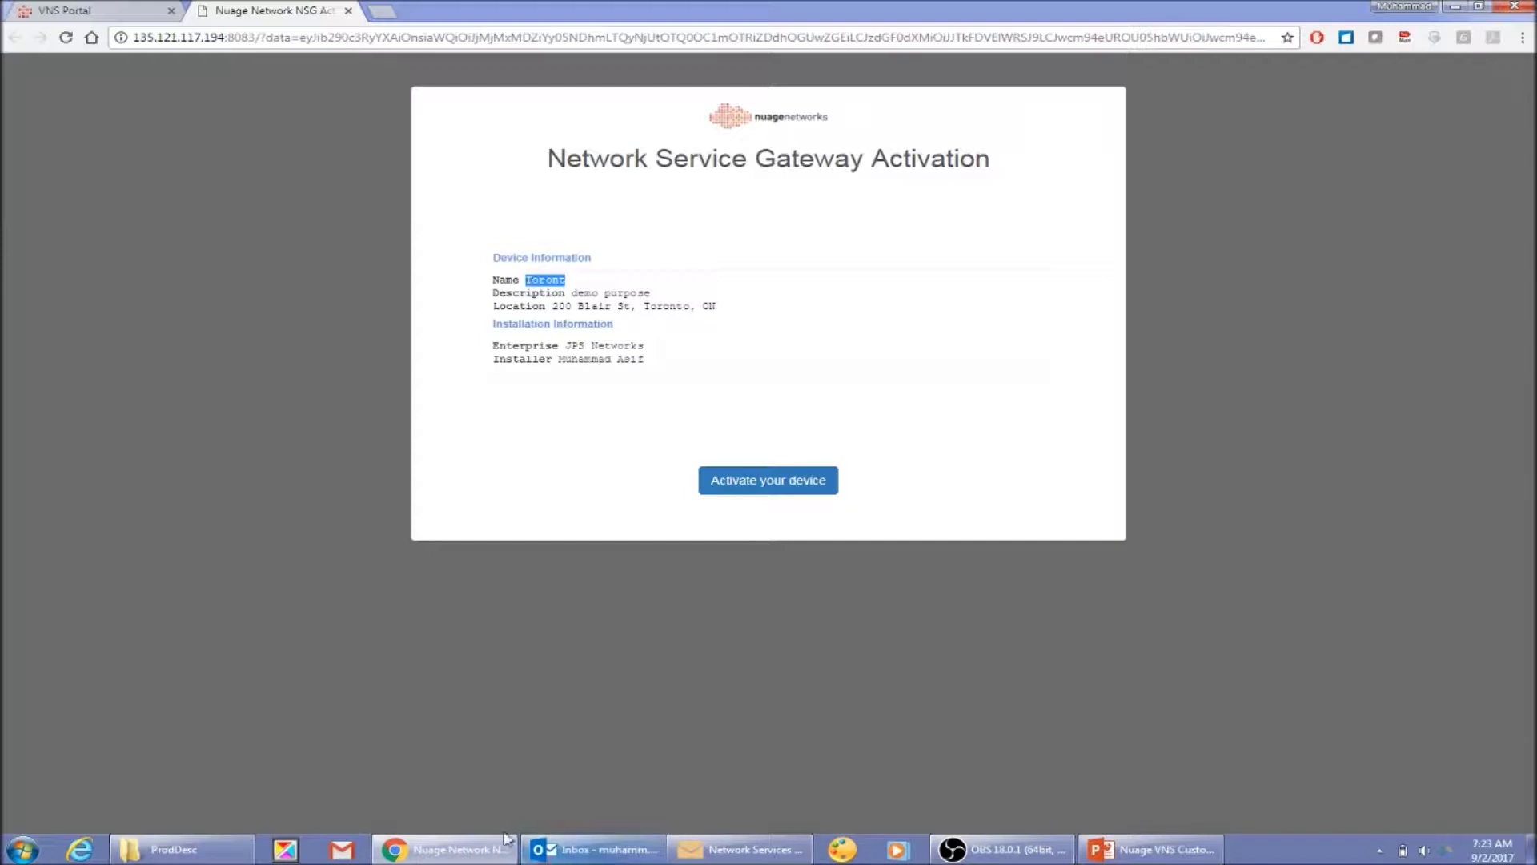
pyautogui.click(740, 849)
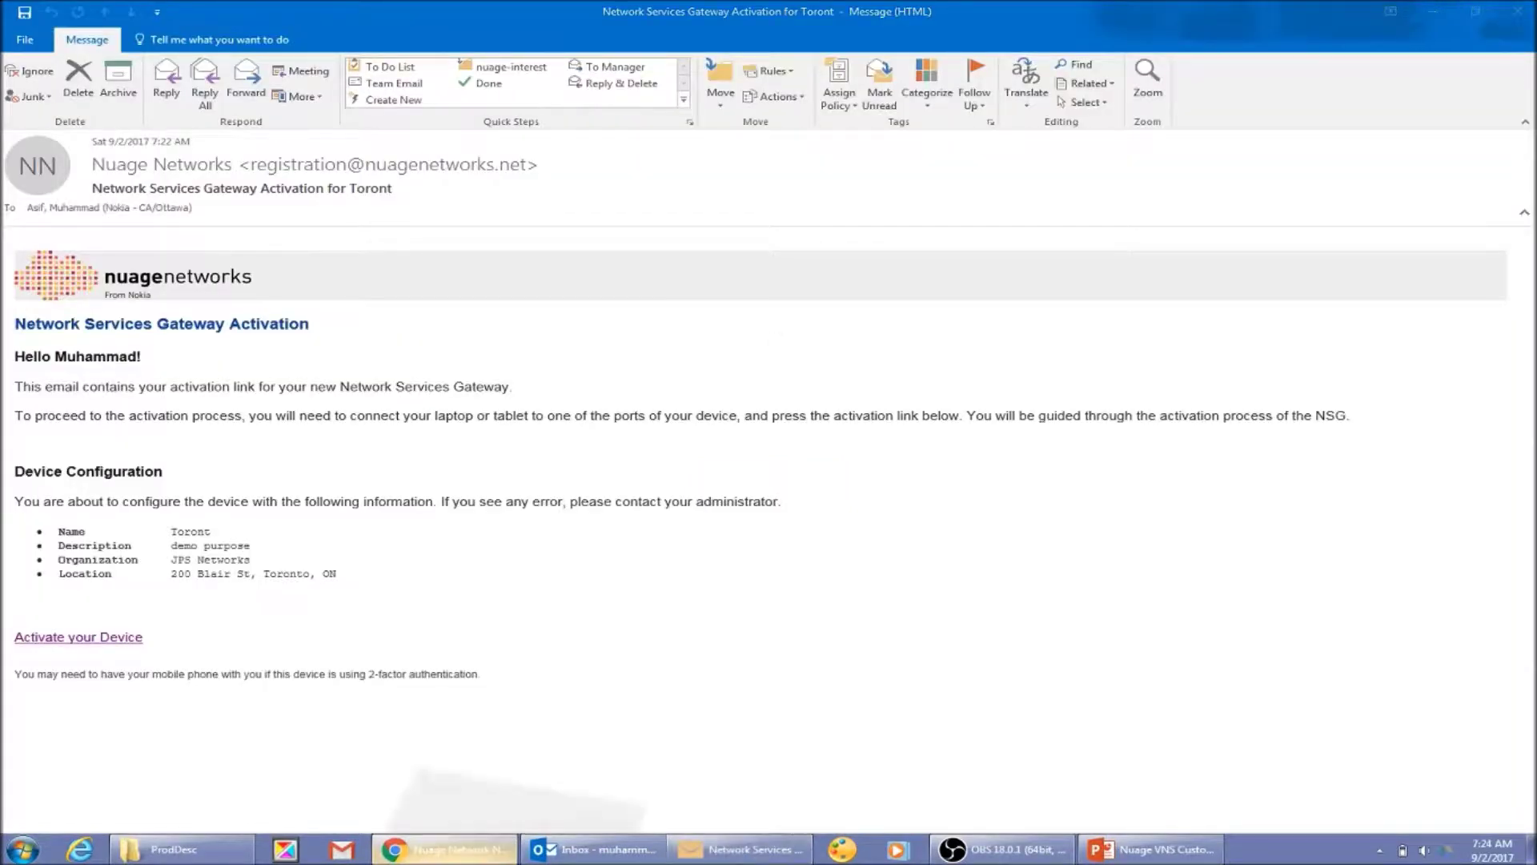
pyautogui.click(445, 848)
pyautogui.click(133, 16)
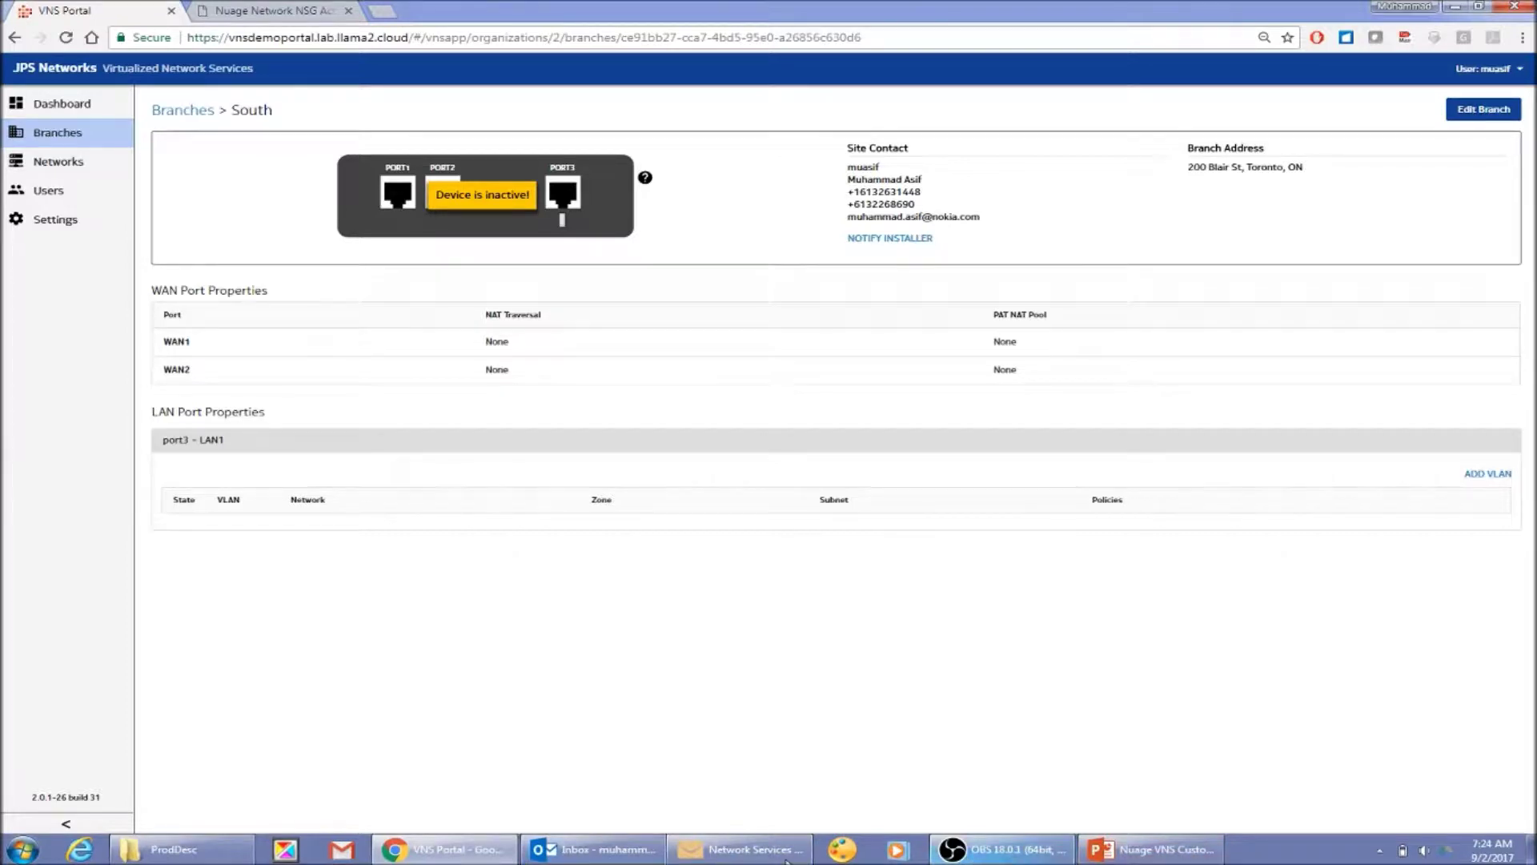
pyautogui.moveTo(710, 860)
pyautogui.click(765, 760)
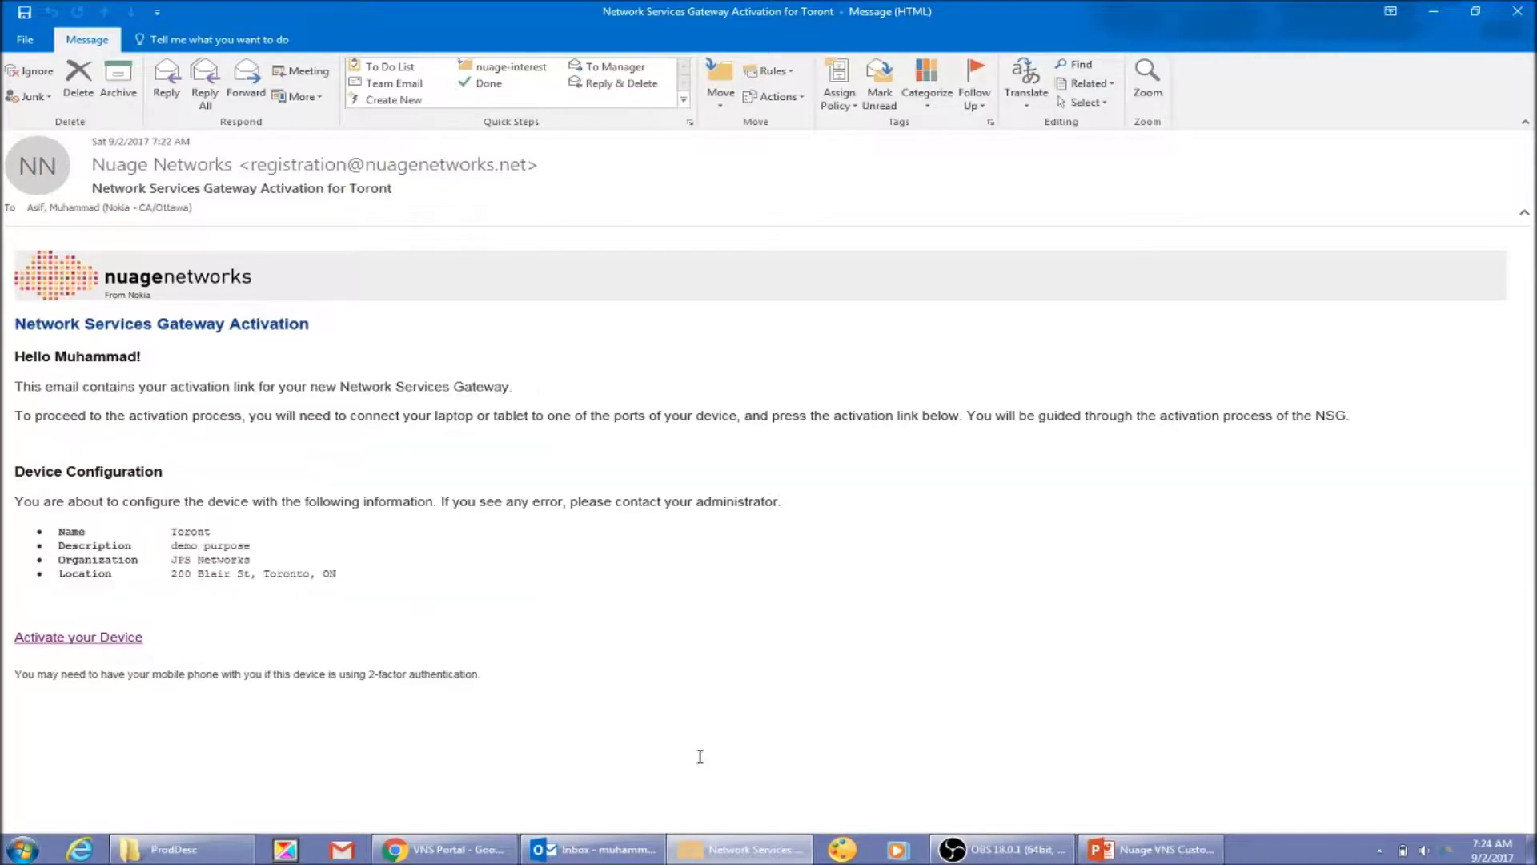
pyautogui.click(448, 855)
# Step: Activate the device on the NSG Activation page and return to the South branch page
pyautogui.hotkey('ctrl', 'Tab')
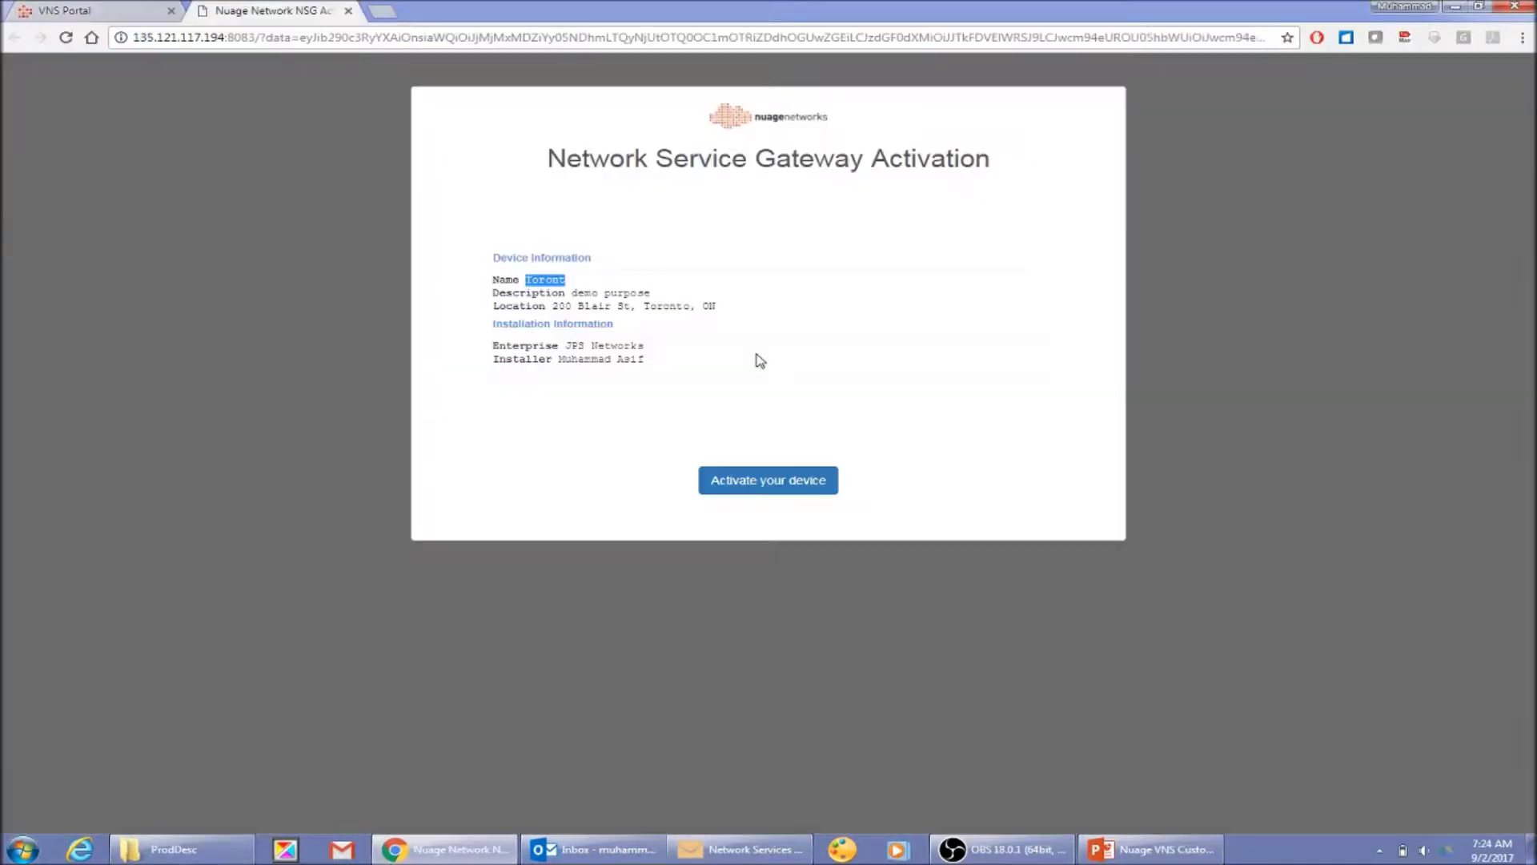
pyautogui.click(795, 481)
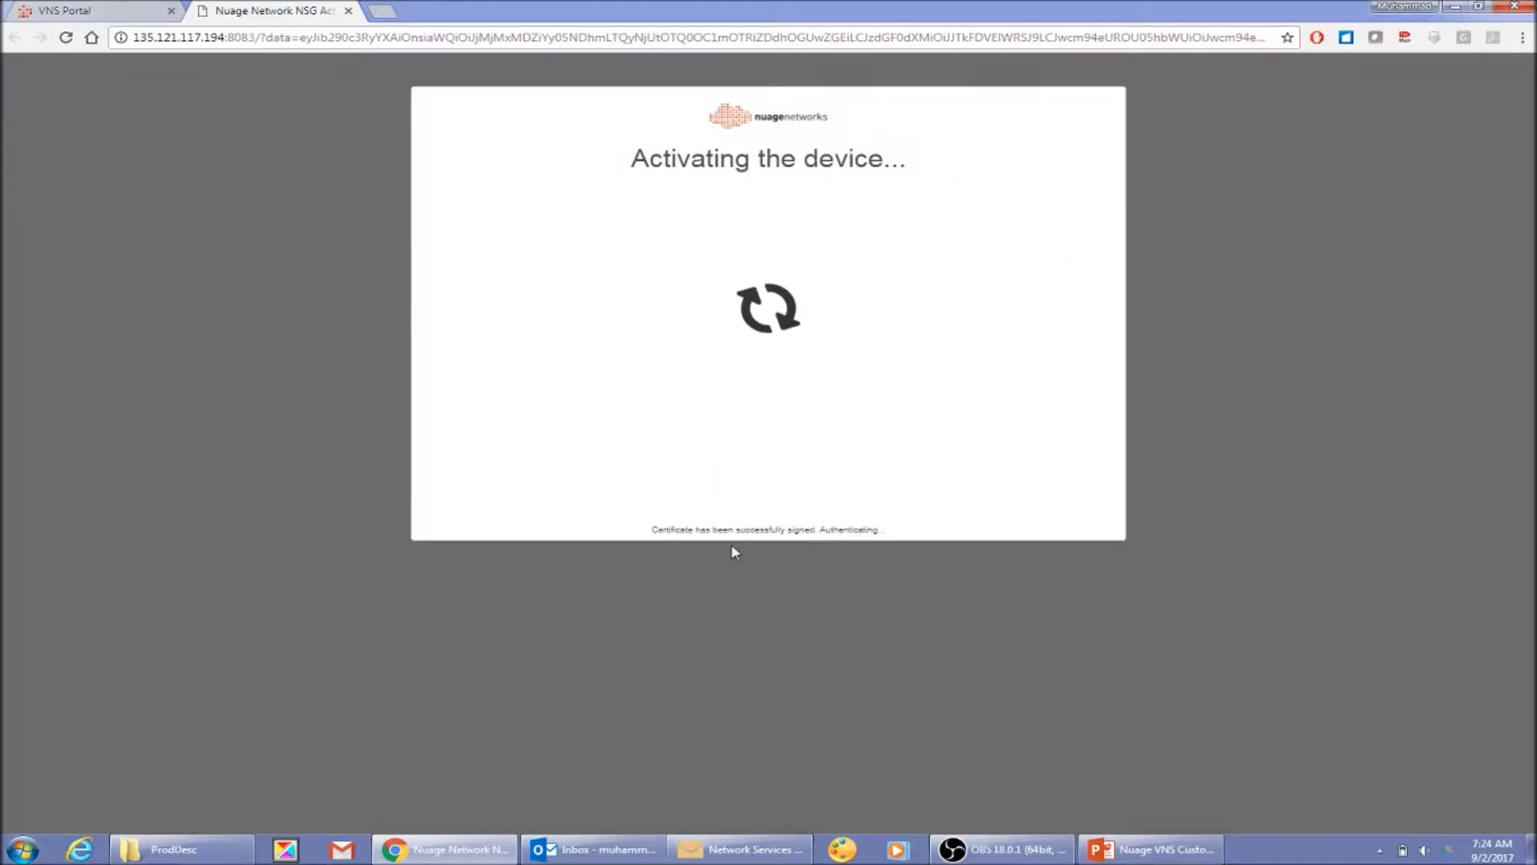
pyautogui.click(80, 14)
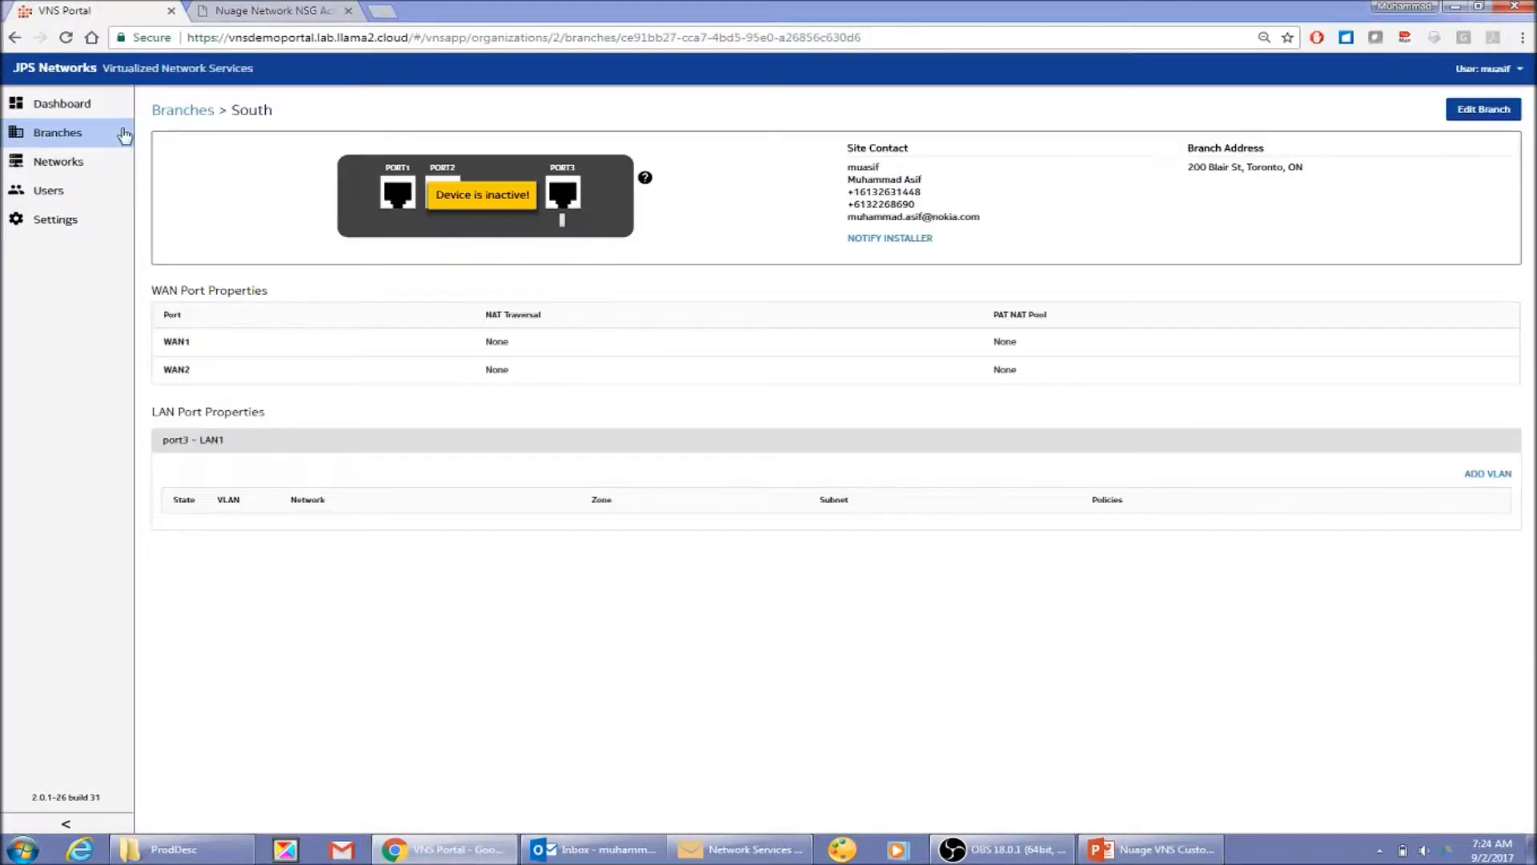
# Step: Go from the Dashboard to Networks and open Demo Network, showing subnets Demo Network0–3
pyautogui.click(58, 106)
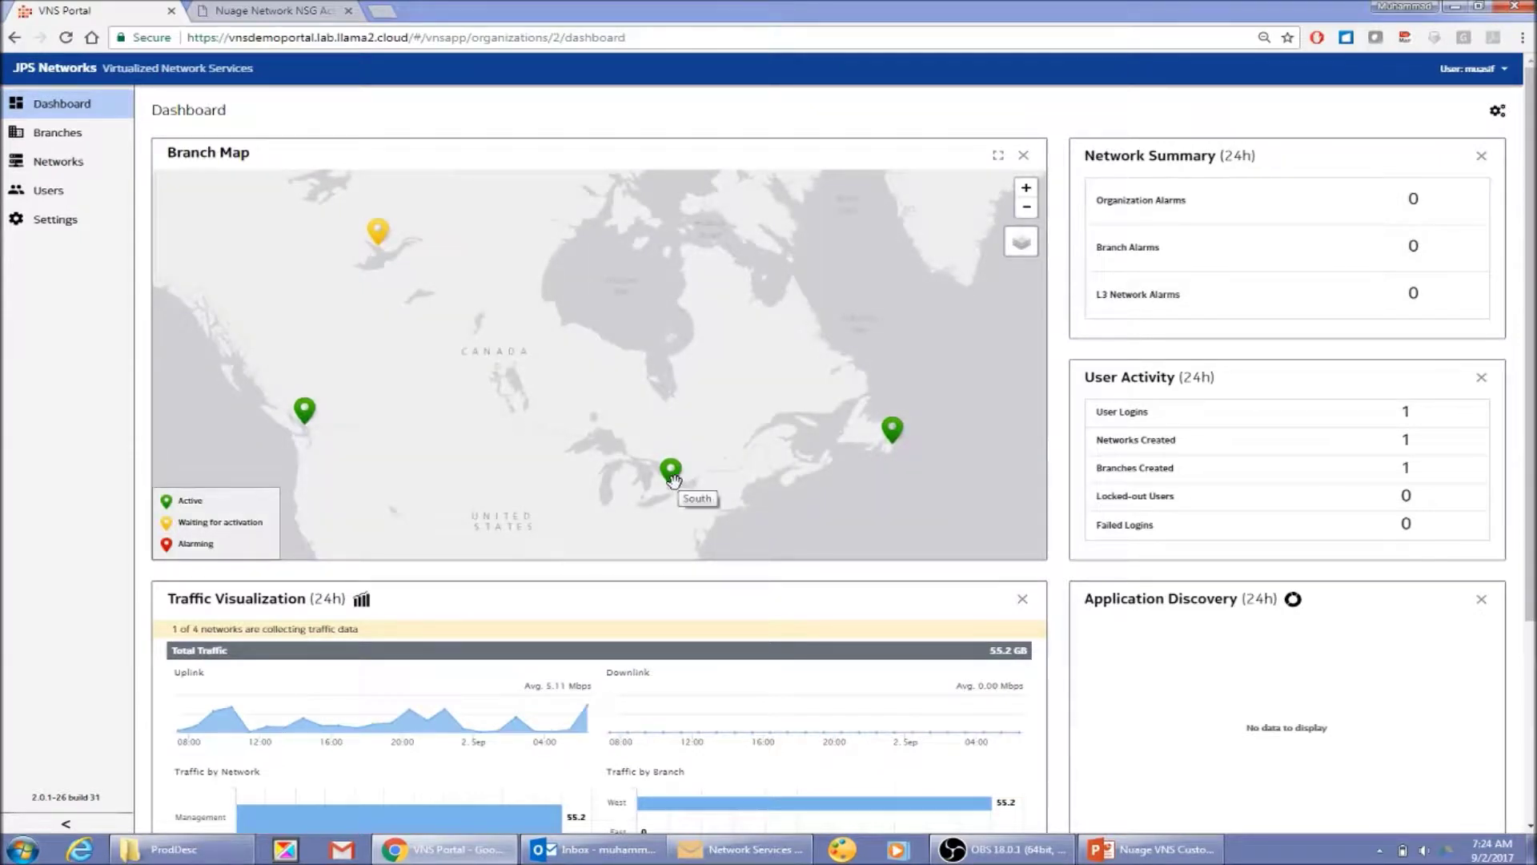
pyautogui.click(51, 170)
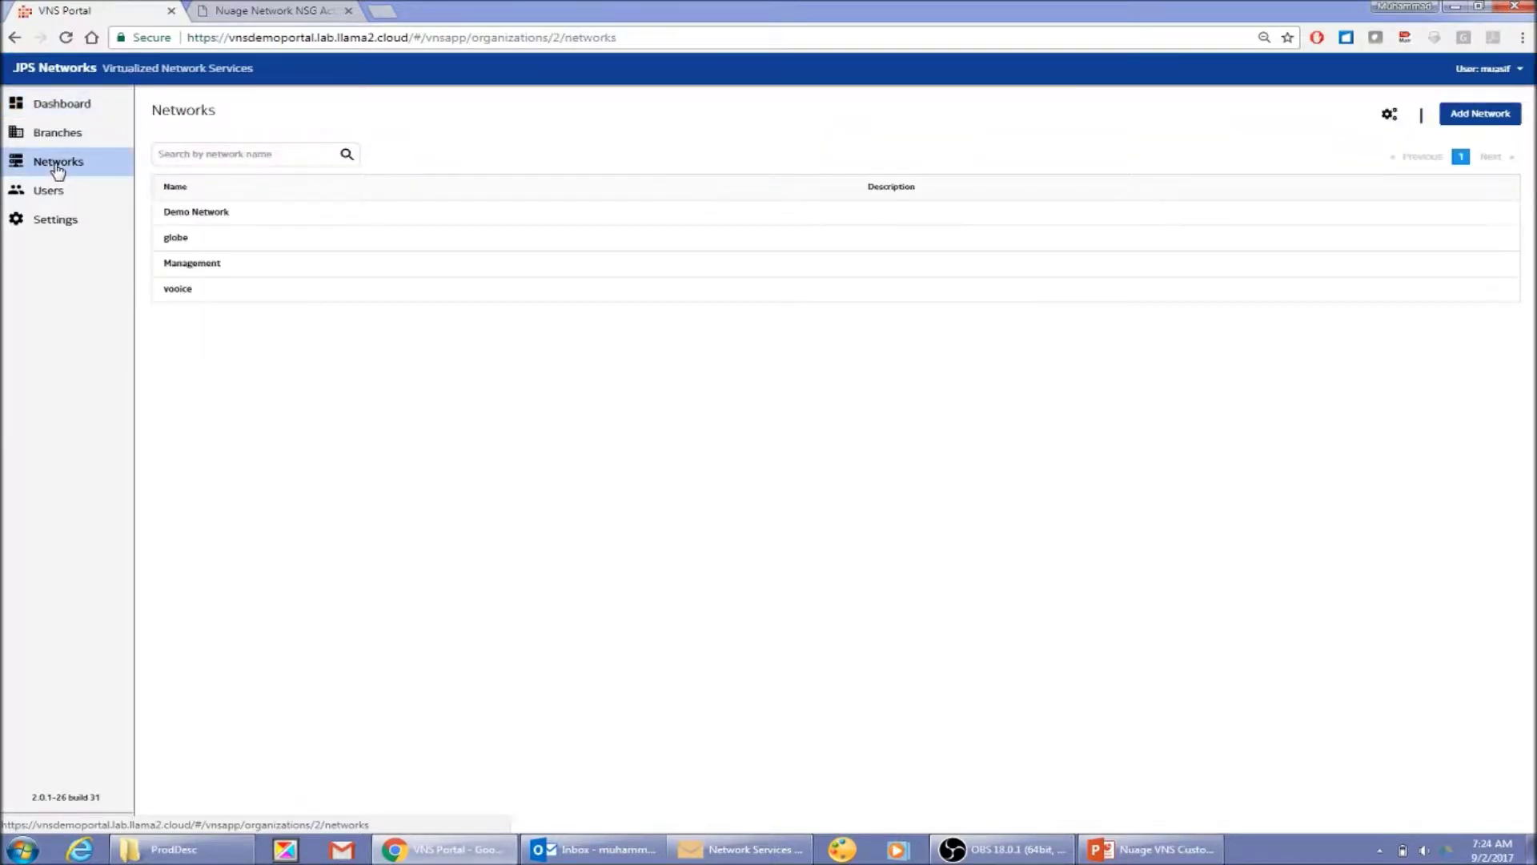
pyautogui.click(223, 215)
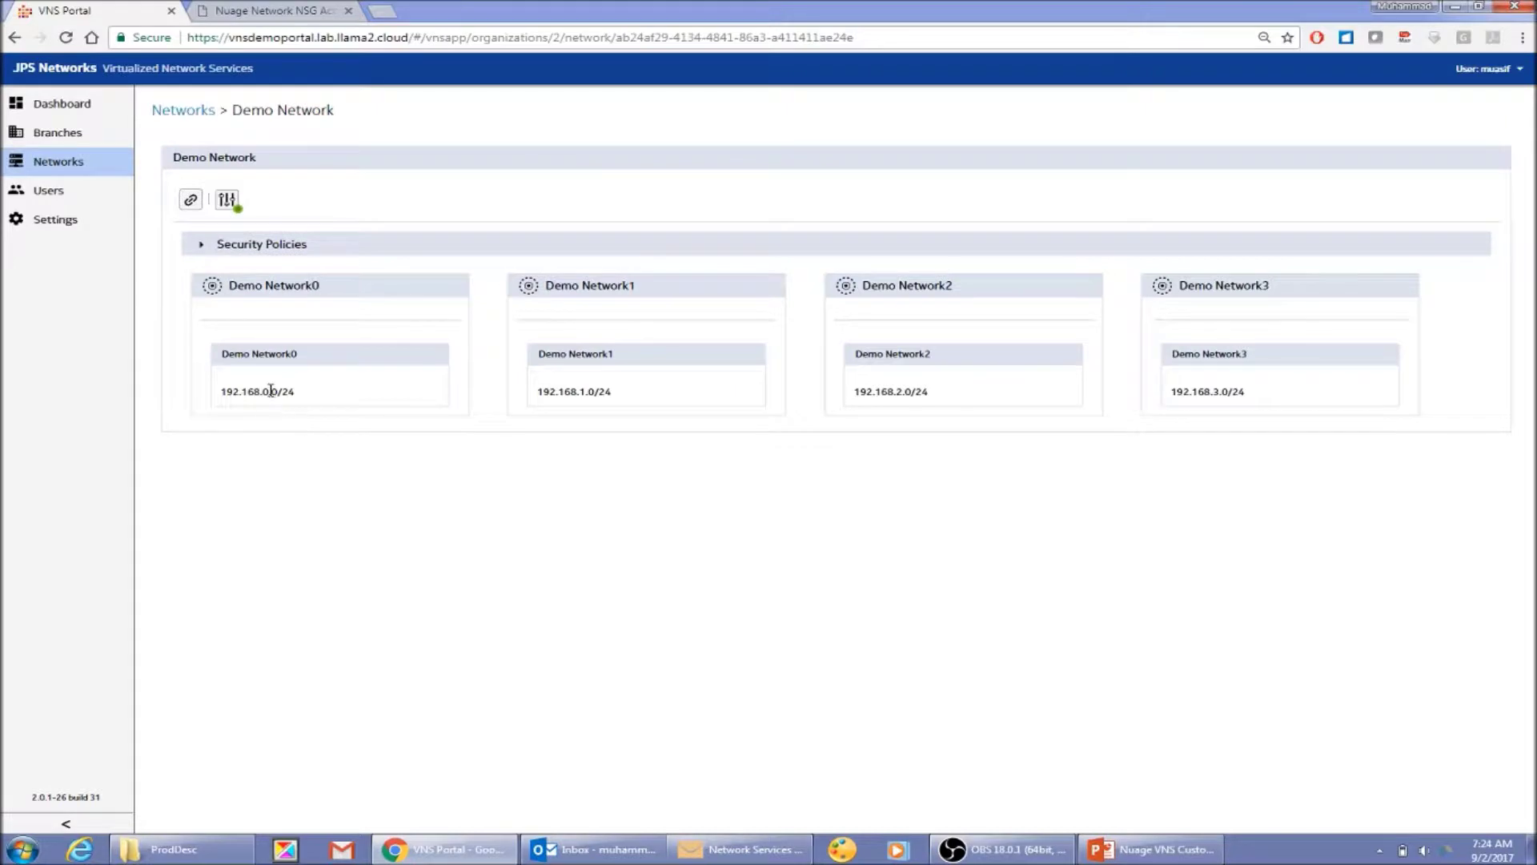
pyautogui.moveTo(413, 362)
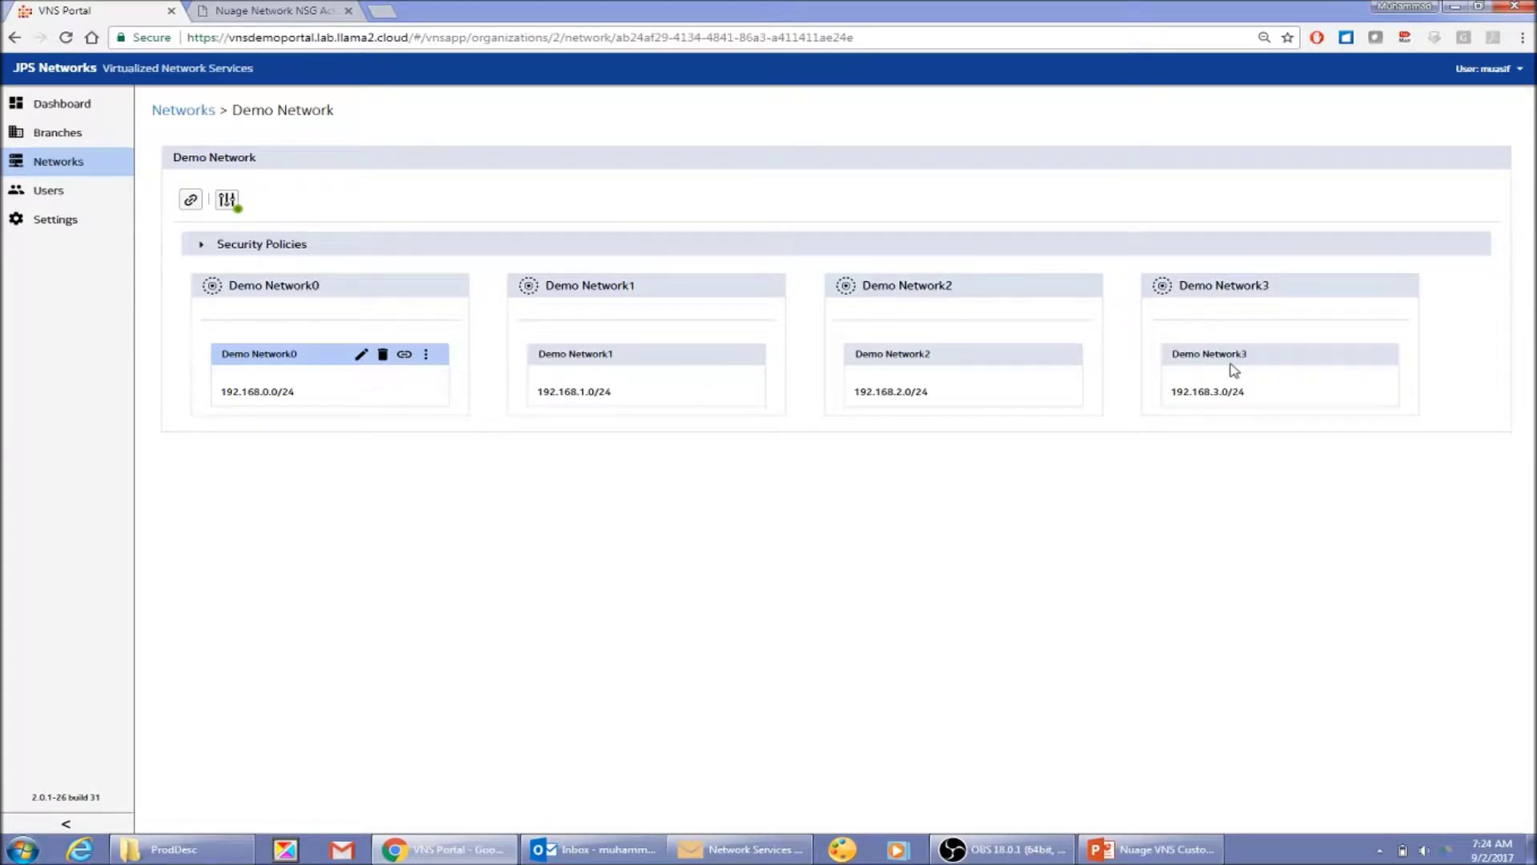
# Step: Start linking Demo Network0 to a port and choose the South branch's LAN1 port
pyautogui.click(407, 355)
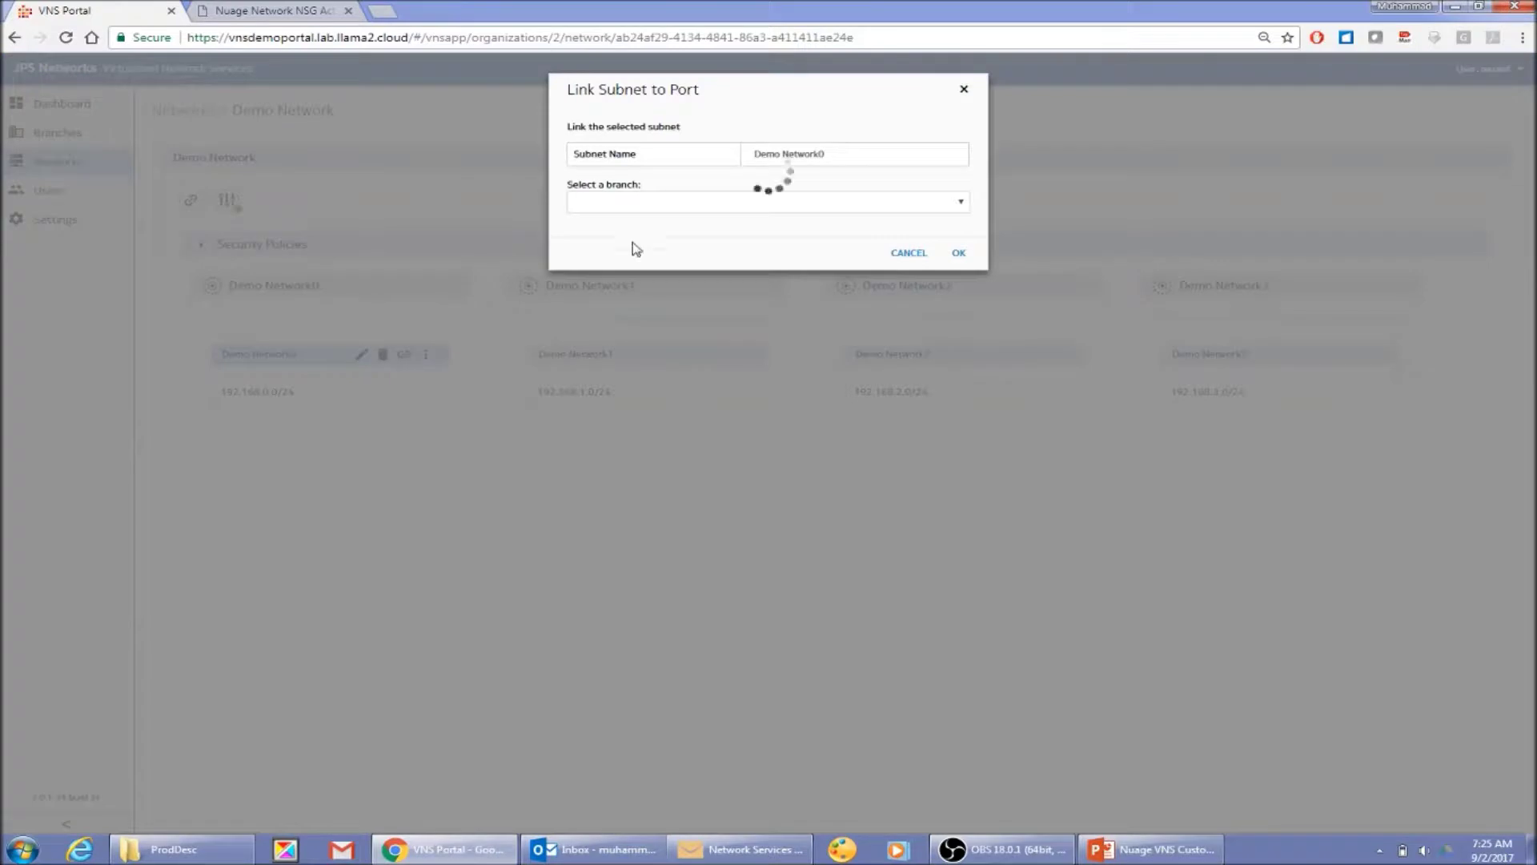
pyautogui.click(700, 203)
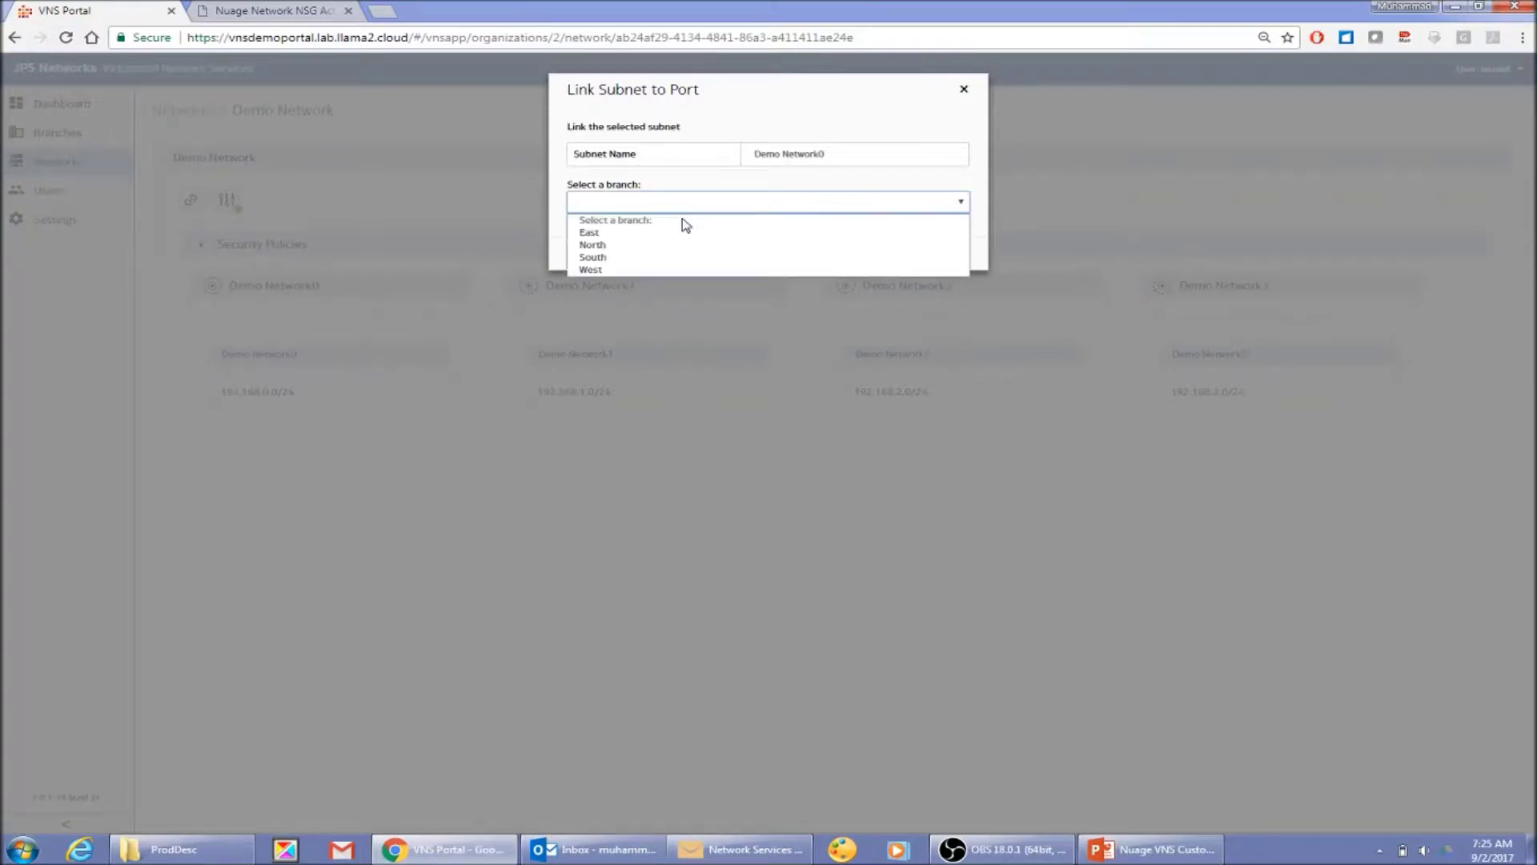
pyautogui.click(625, 259)
pyautogui.click(625, 253)
pyautogui.click(626, 254)
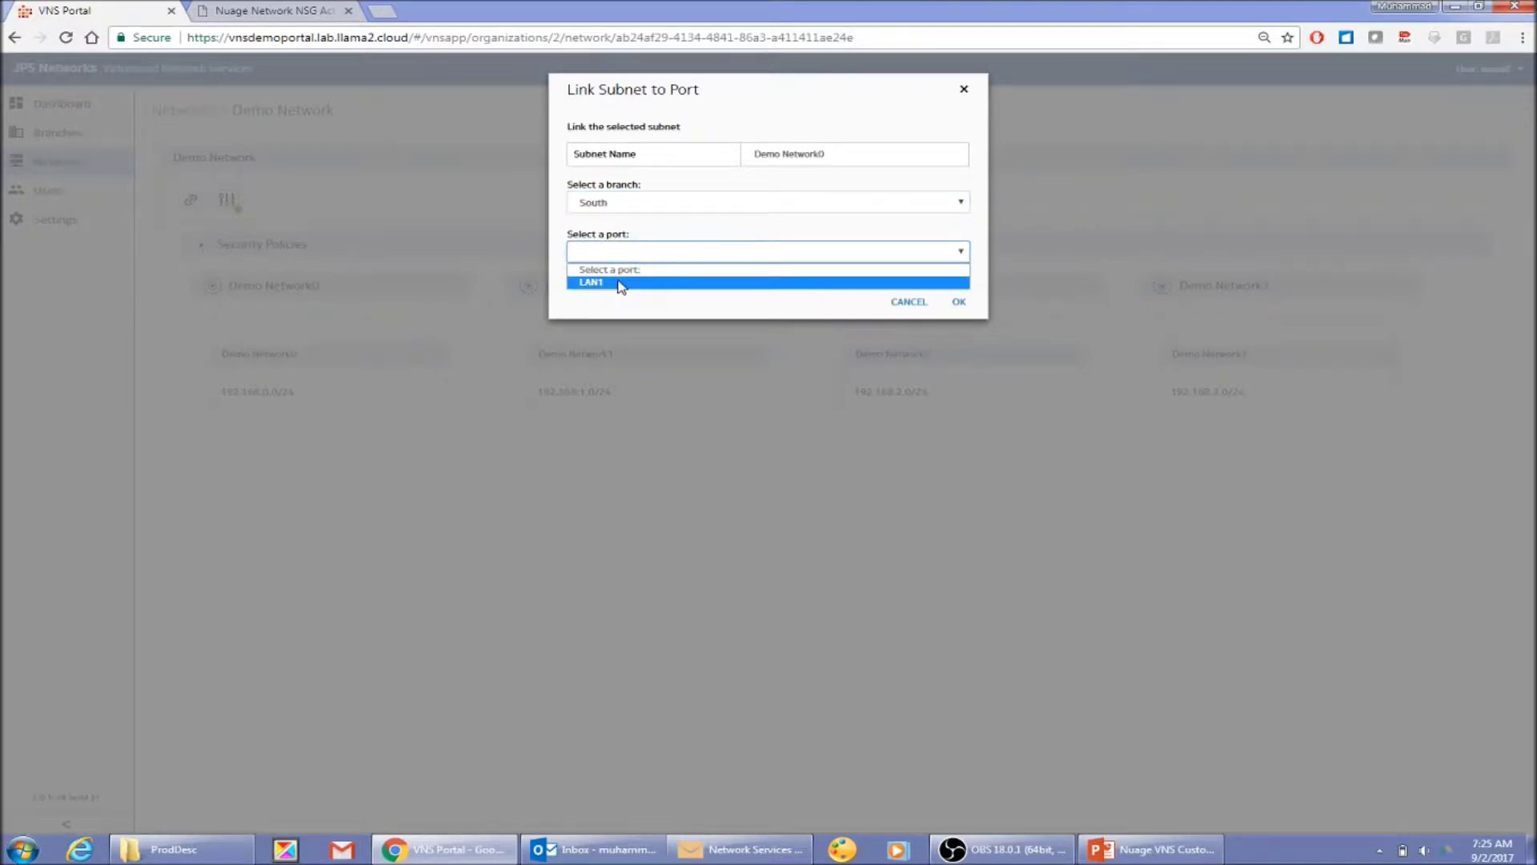
pyautogui.click(620, 283)
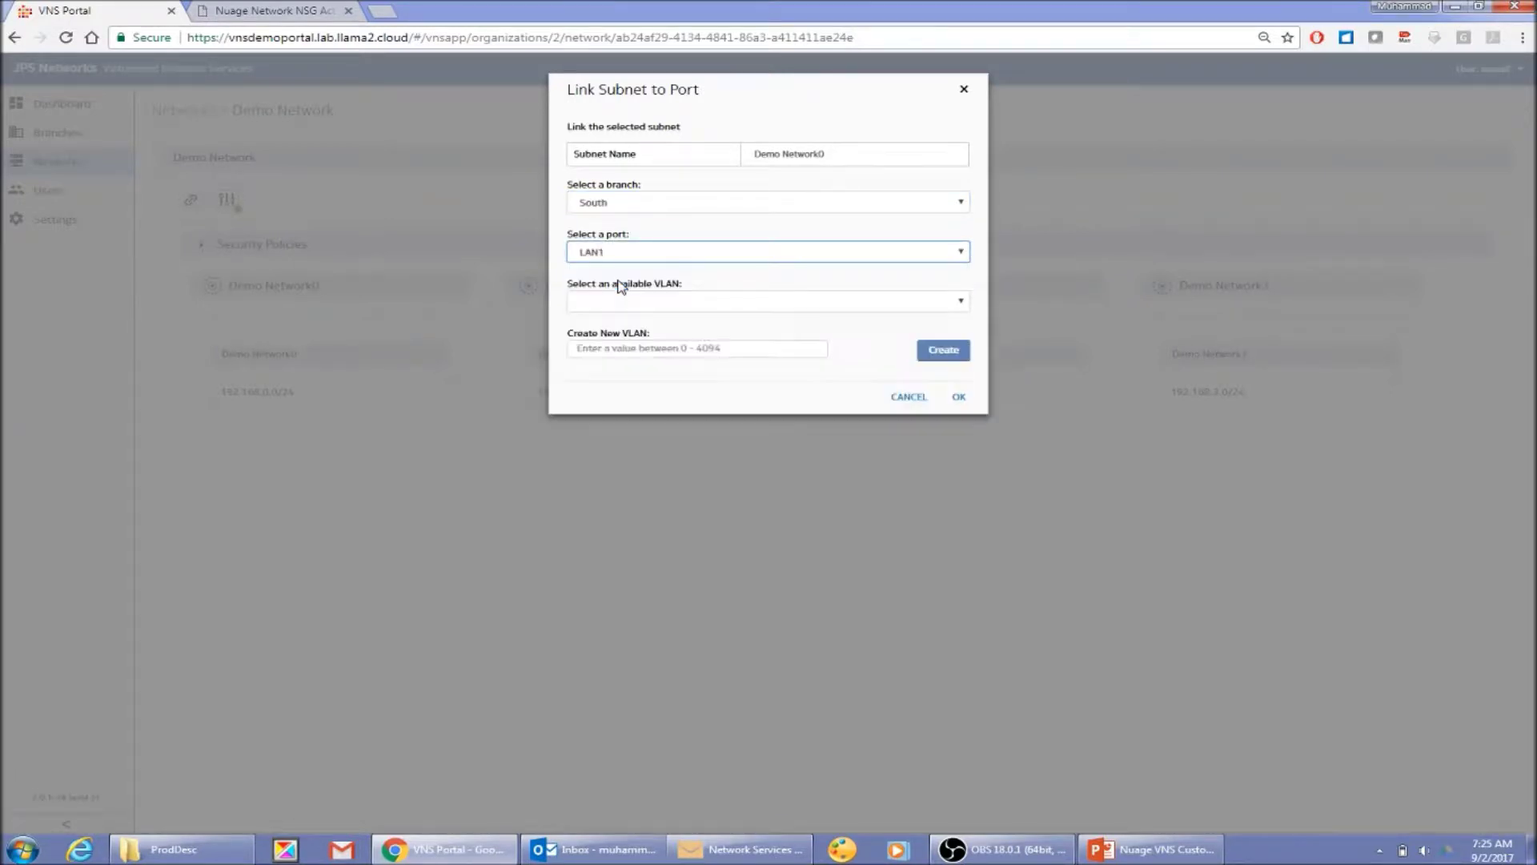
pyautogui.click(618, 307)
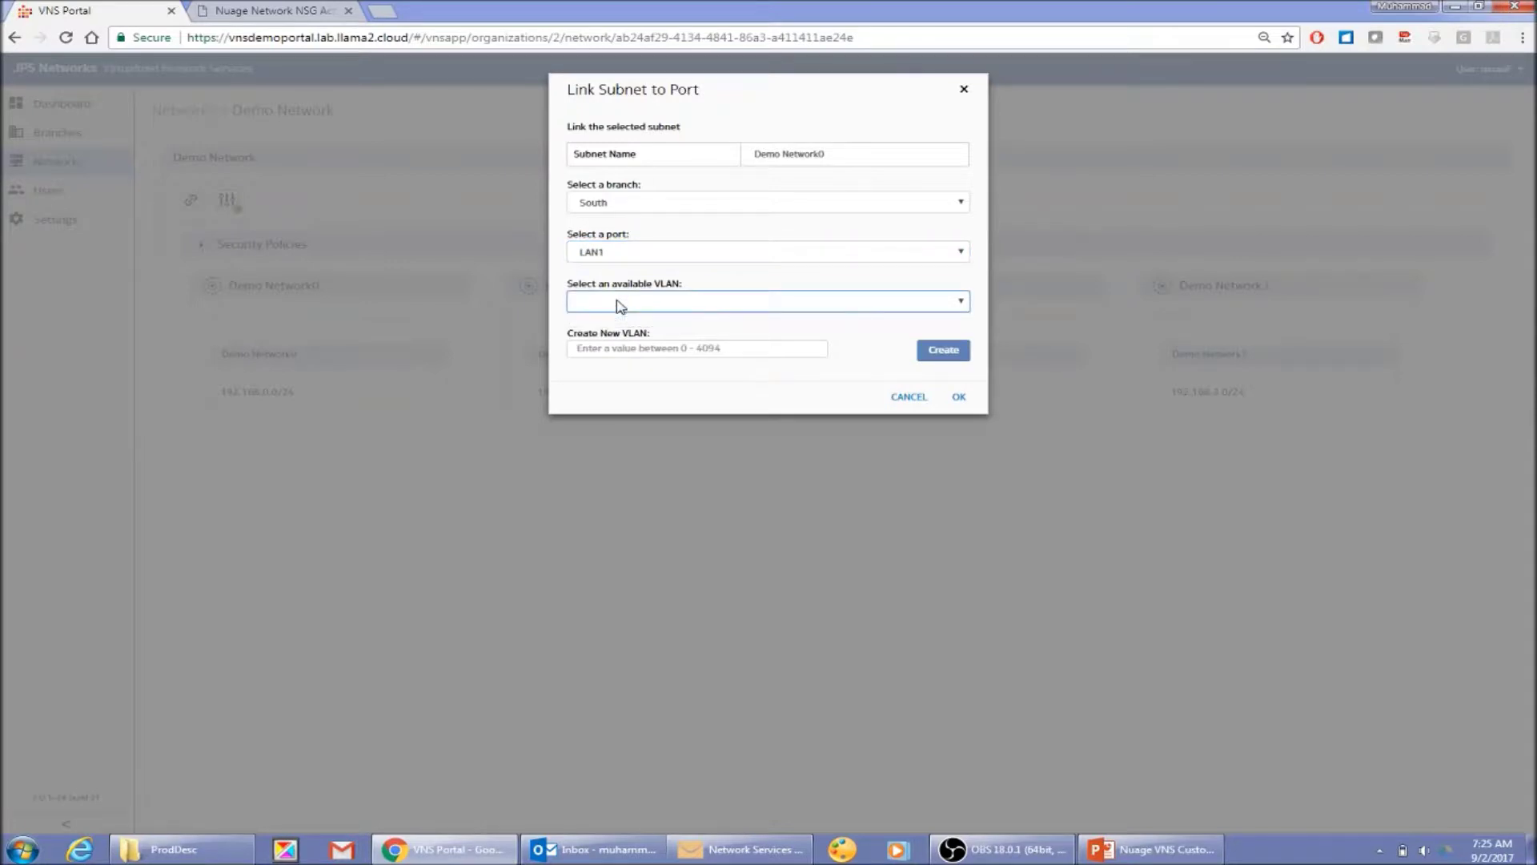
# Step: Create a new VLAN 100 on LAN1
pyautogui.click(626, 348)
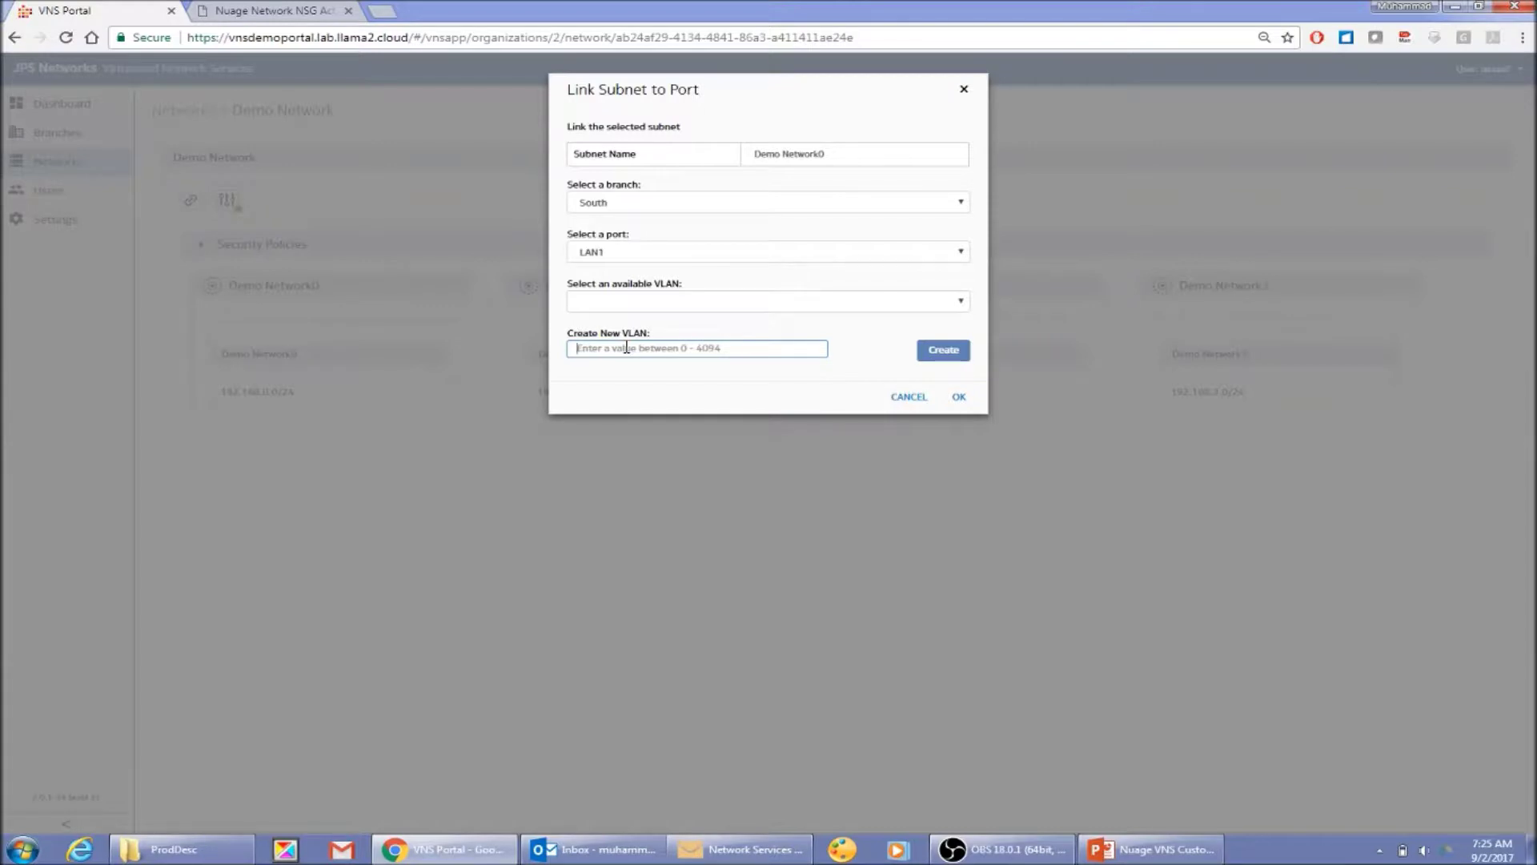
pyautogui.write('100')
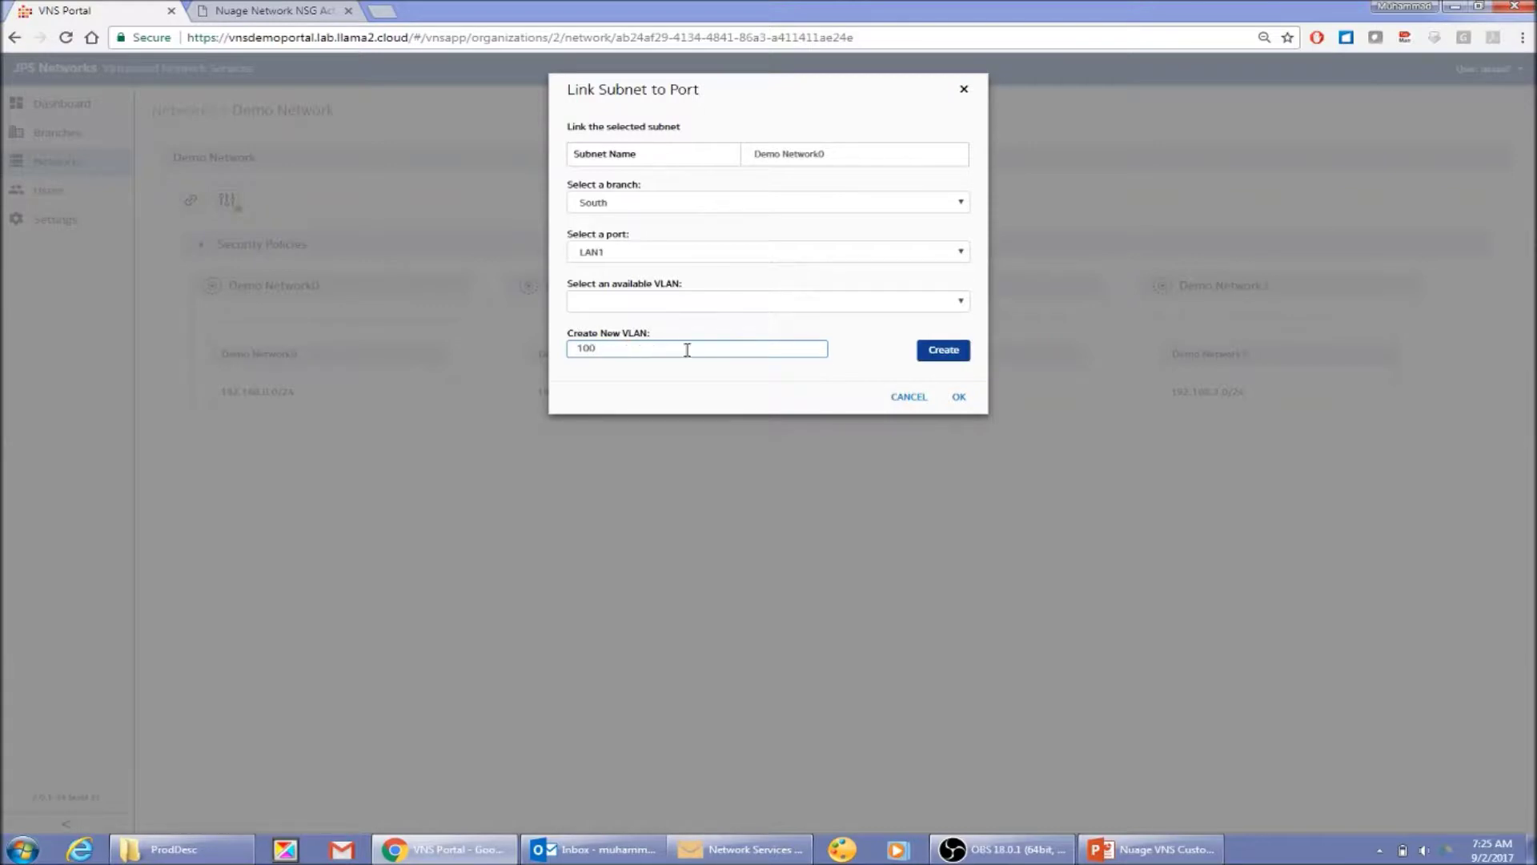
pyautogui.click(725, 303)
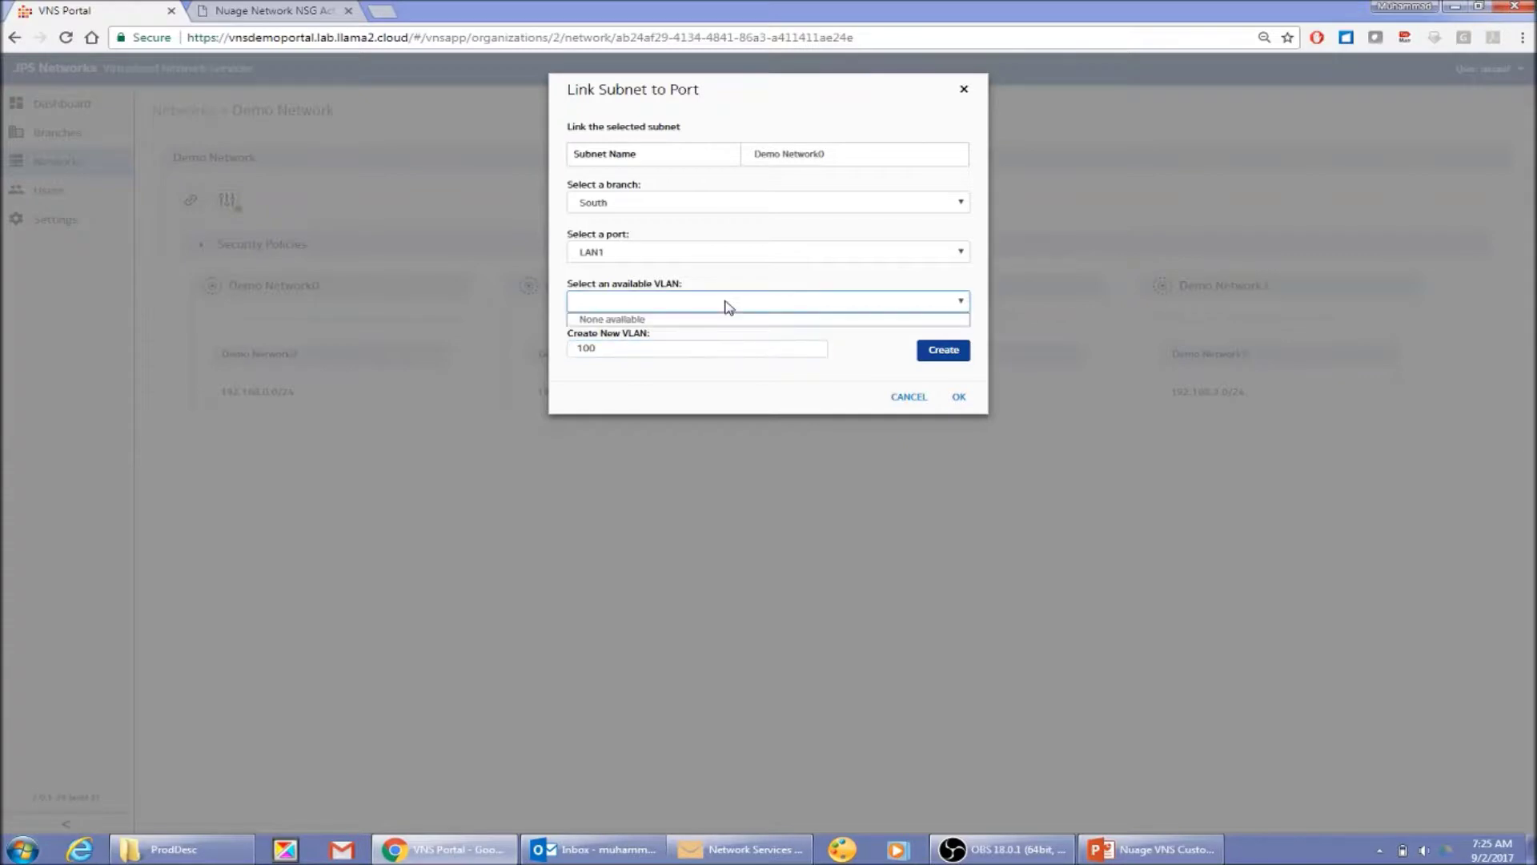
pyautogui.click(929, 352)
pyautogui.click(928, 352)
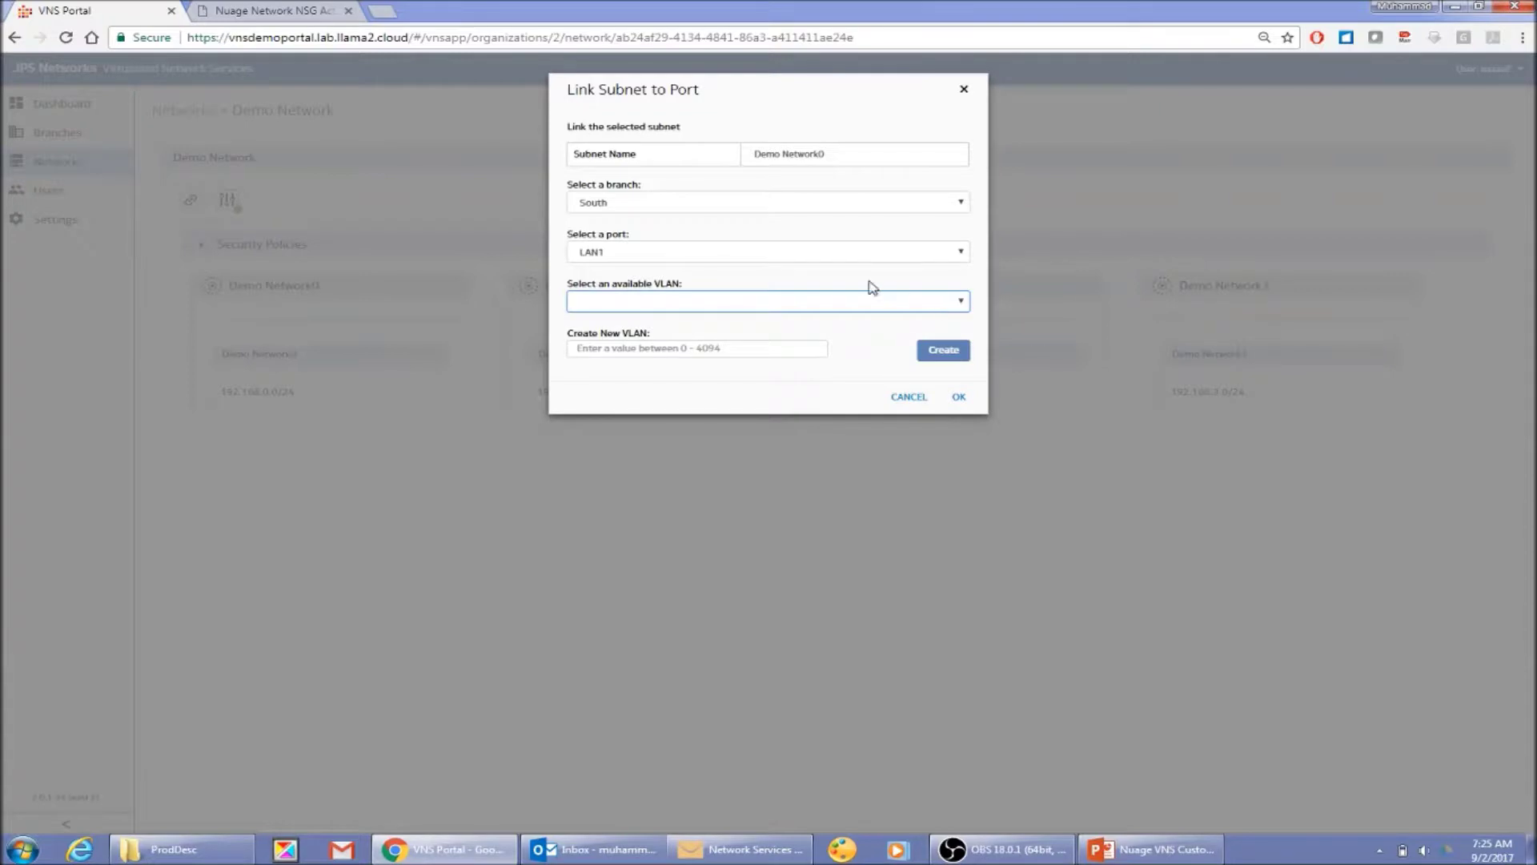
# Step: Select VLAN 100 on LAN1 and confirm the link to Demo Network0
pyautogui.click(868, 253)
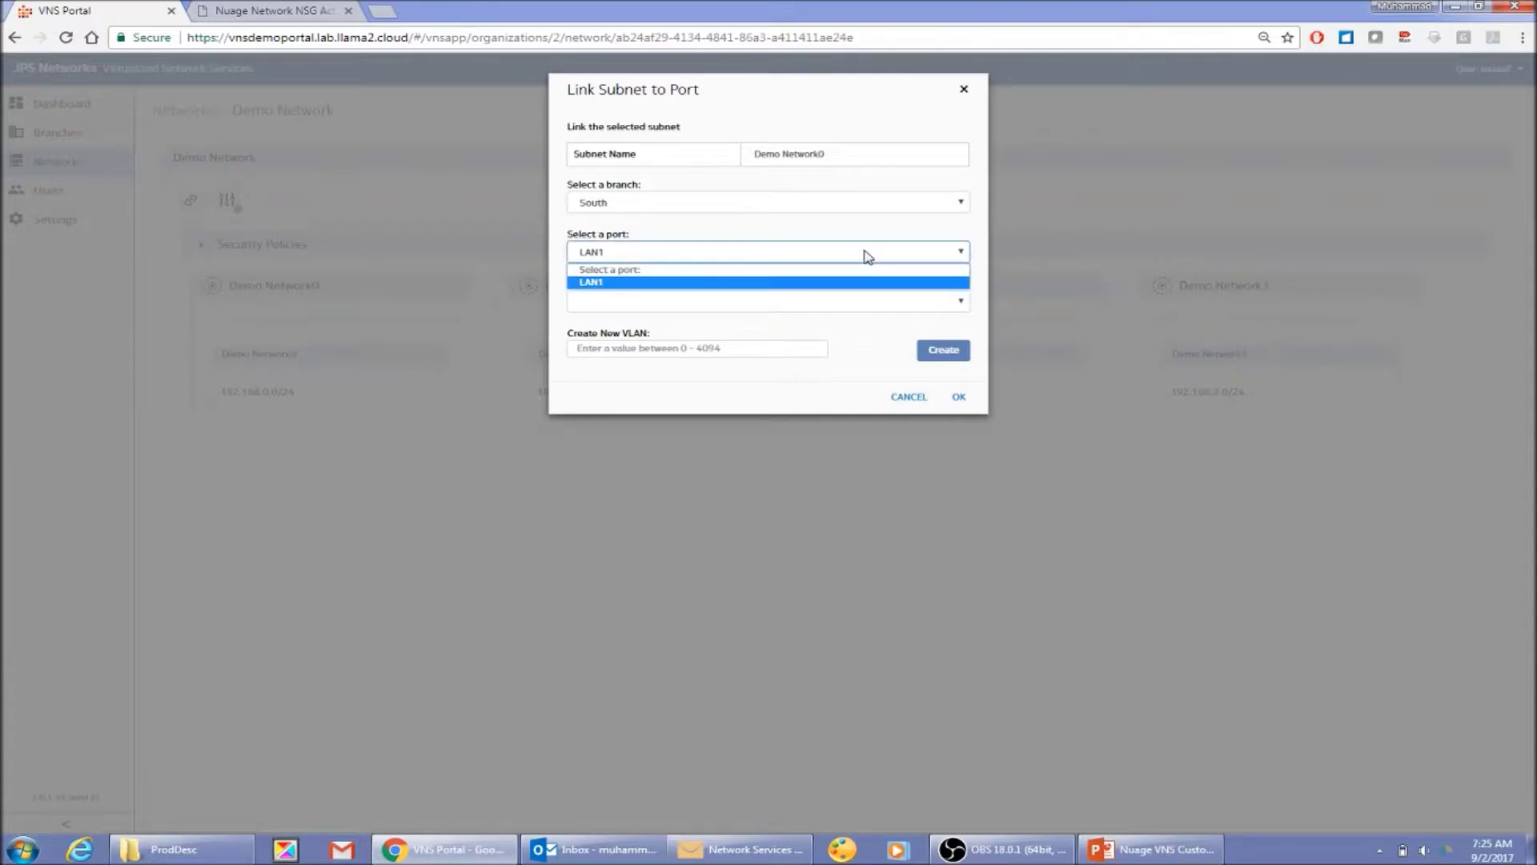
pyautogui.click(729, 282)
pyautogui.click(957, 304)
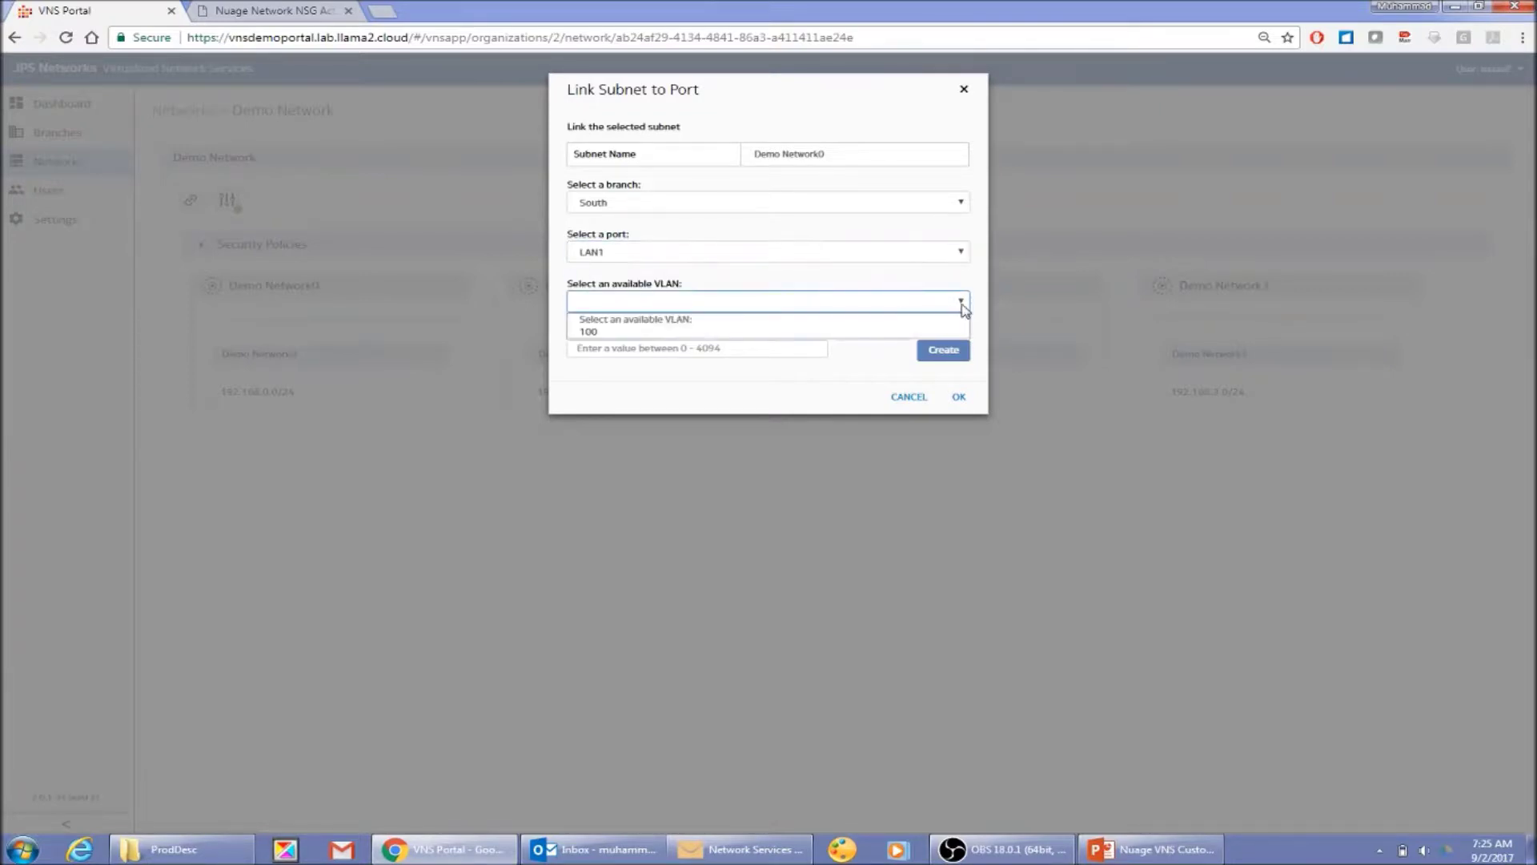
pyautogui.click(608, 332)
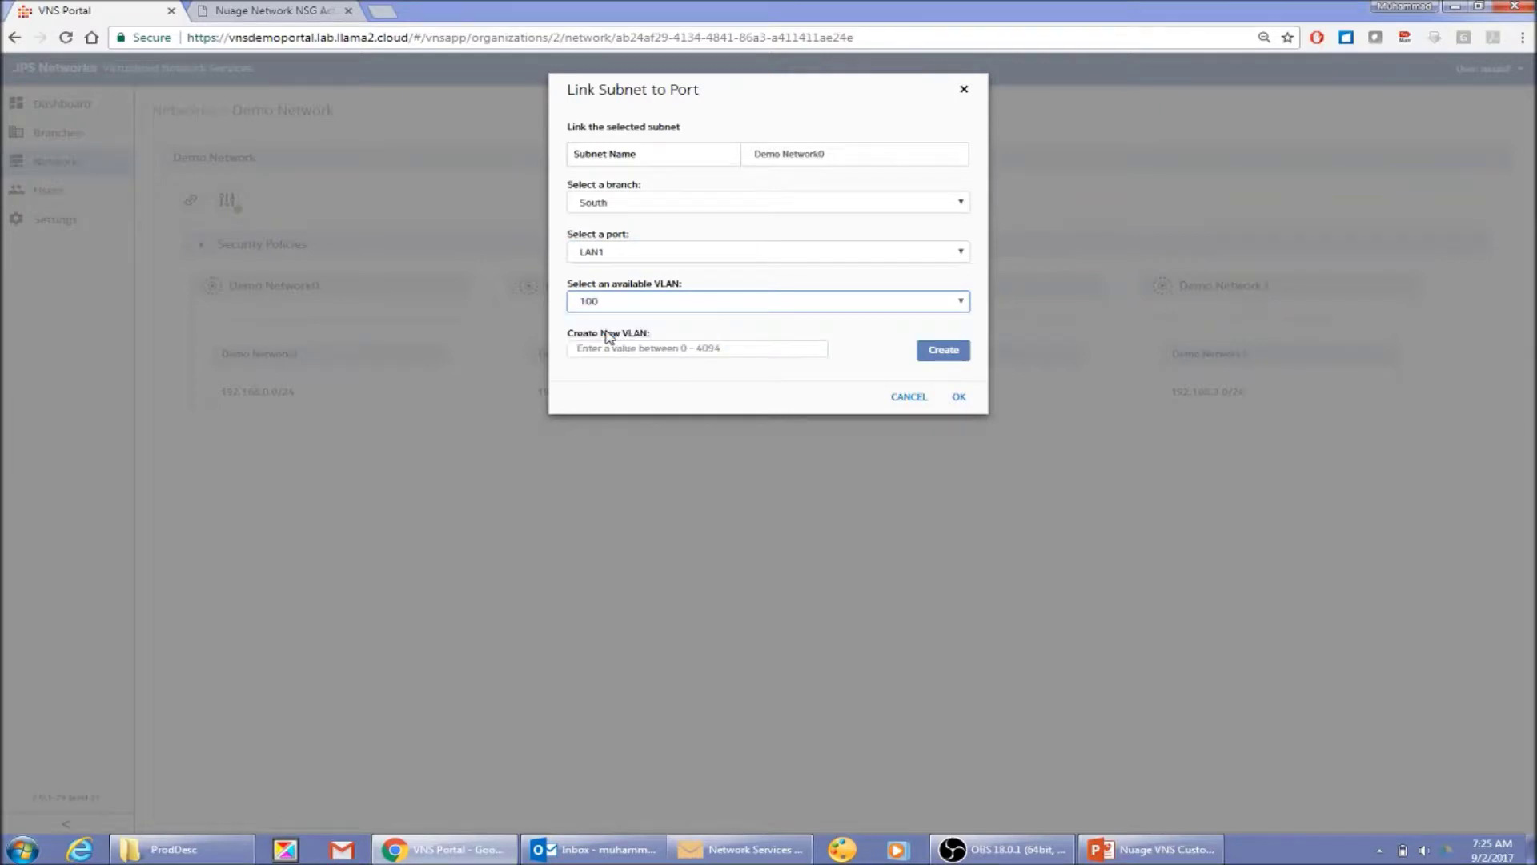
pyautogui.click(959, 400)
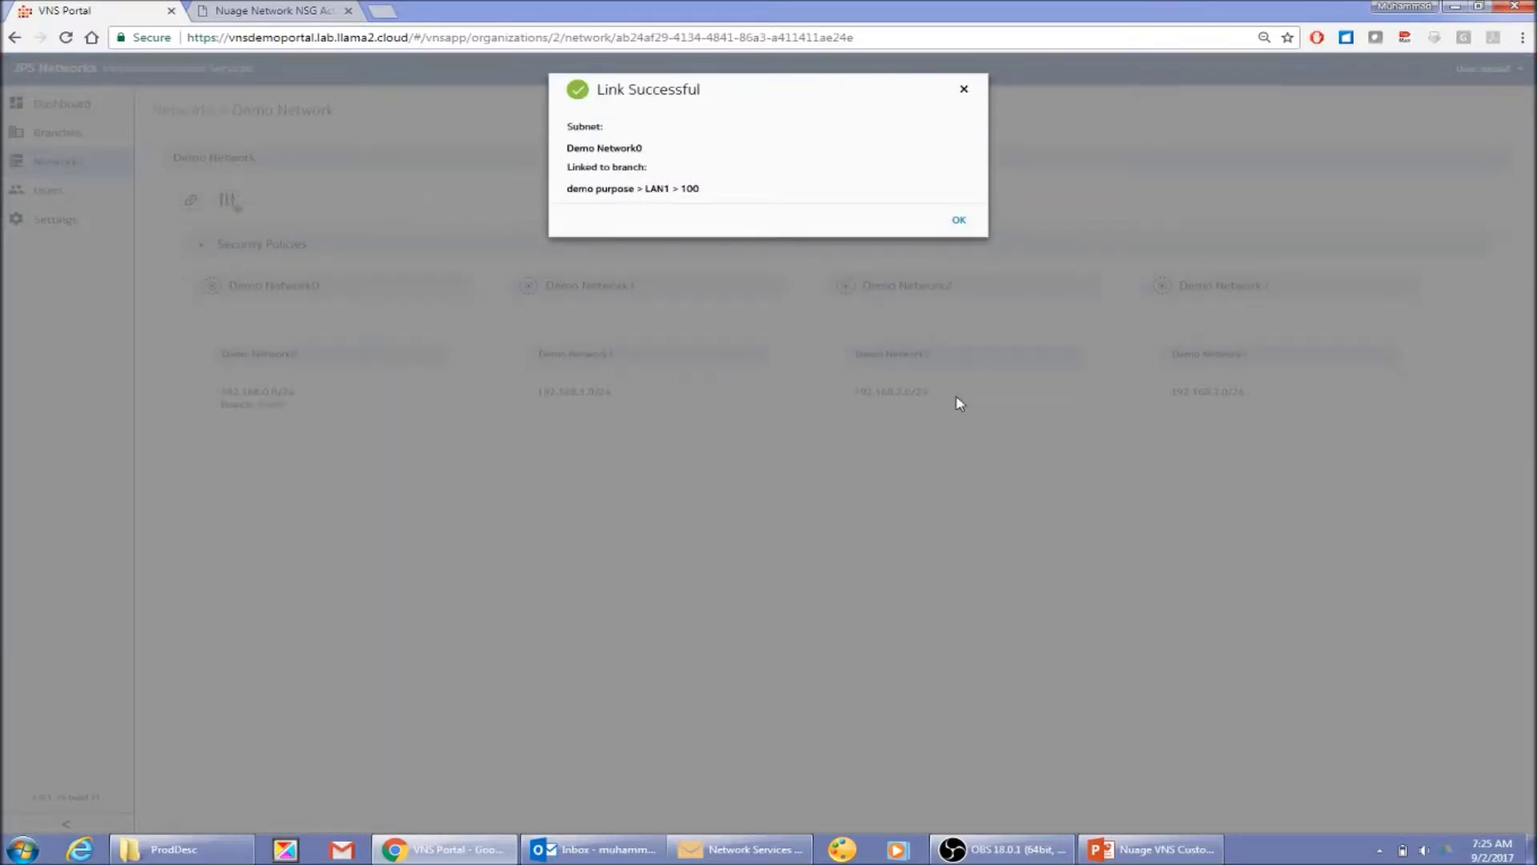
# Step: Dismiss Link Successful, open the South branch, and expand port3 – LAN1's VLANs
pyautogui.click(958, 221)
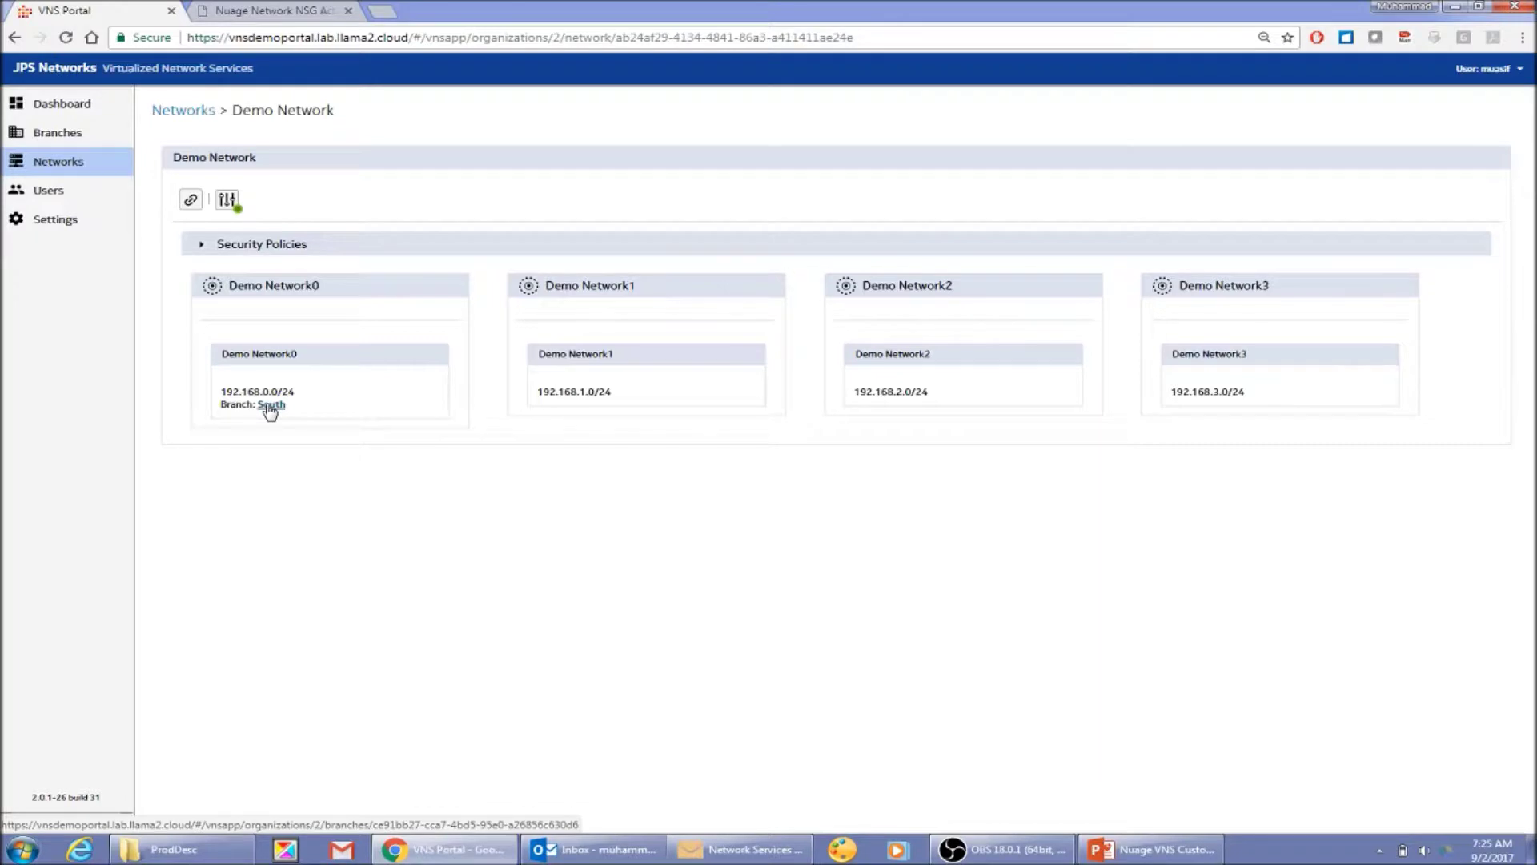
pyautogui.click(271, 405)
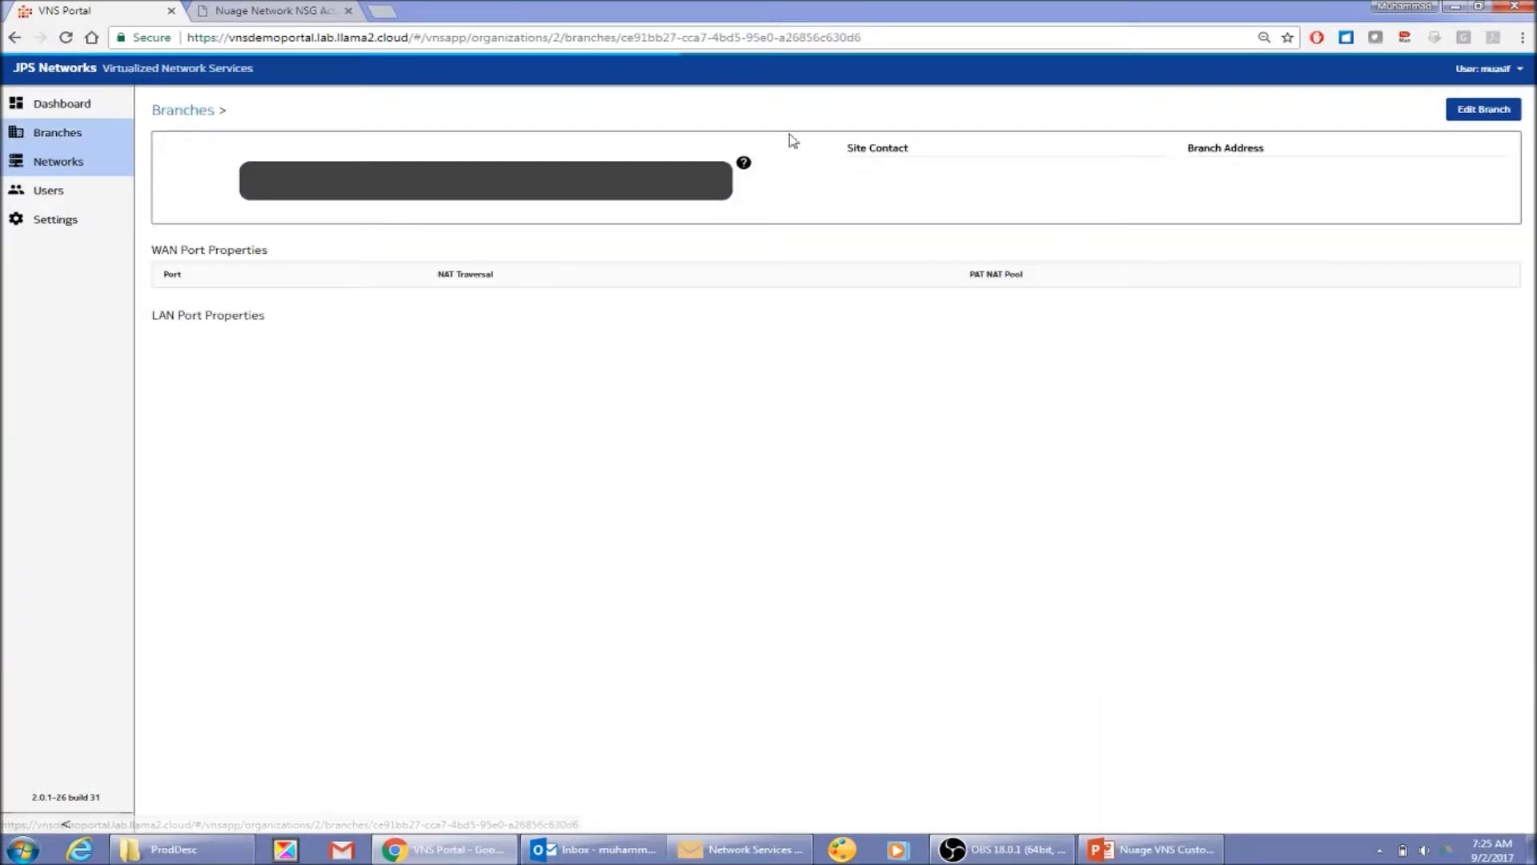
pyautogui.click(515, 439)
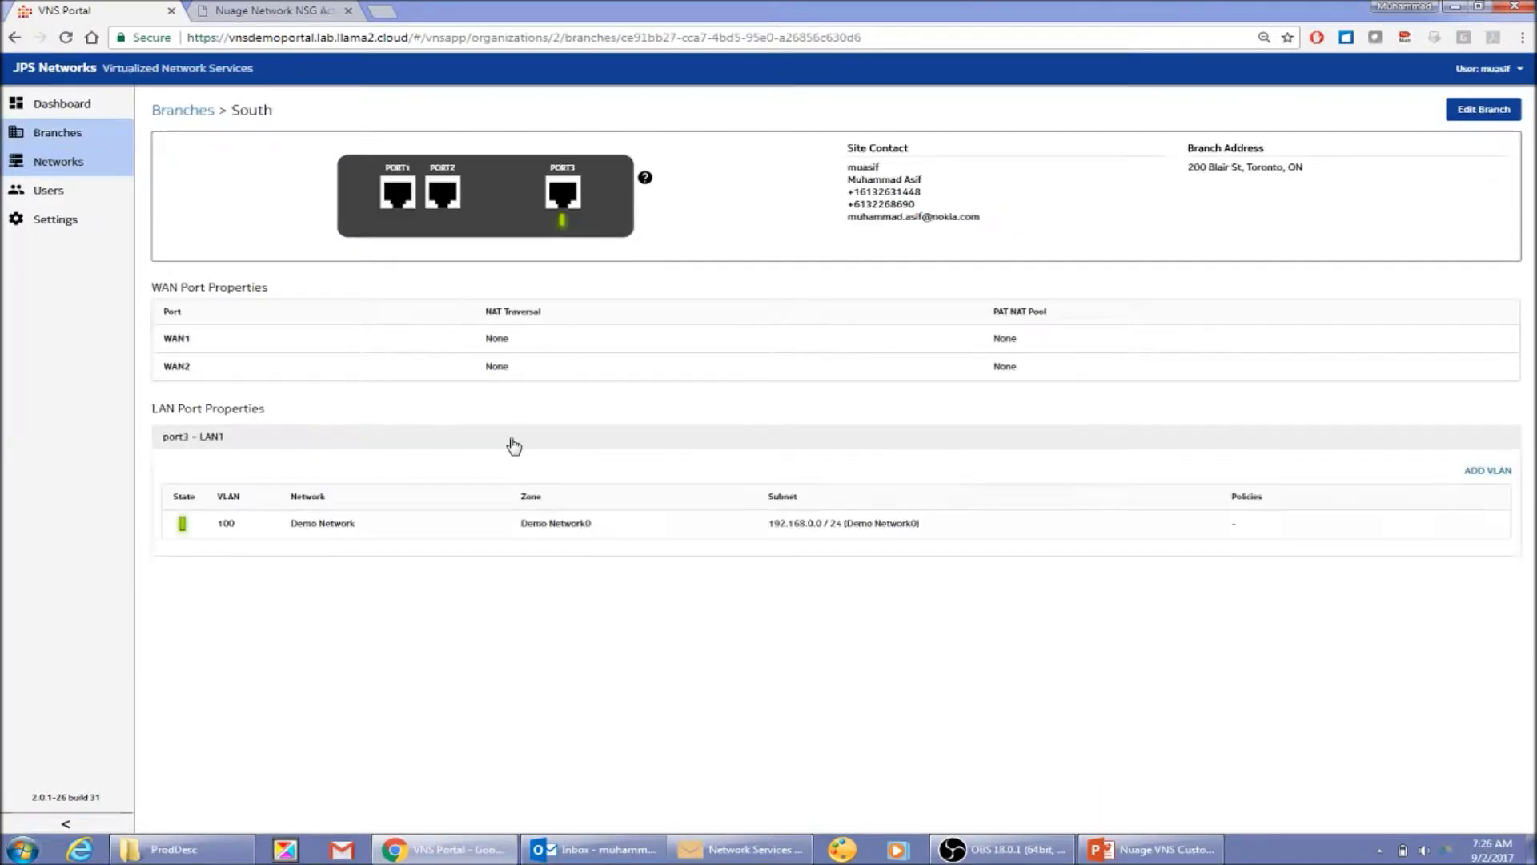
pyautogui.moveTo(189, 531)
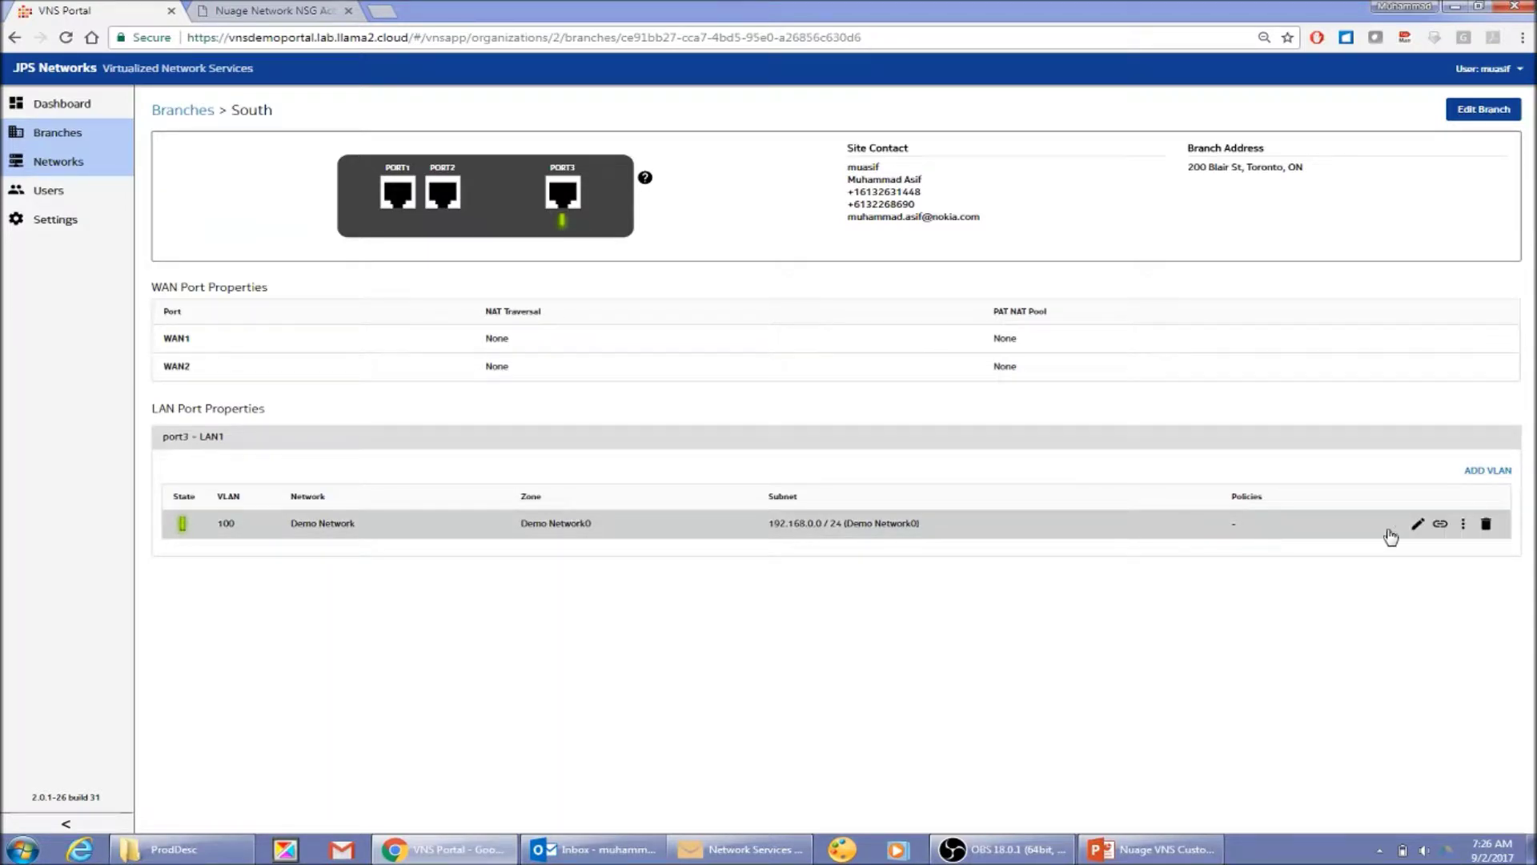
# Step: Unlink VLAN 100 from Demo Network0 and bring up Link VLAN to Network
pyautogui.click(1441, 526)
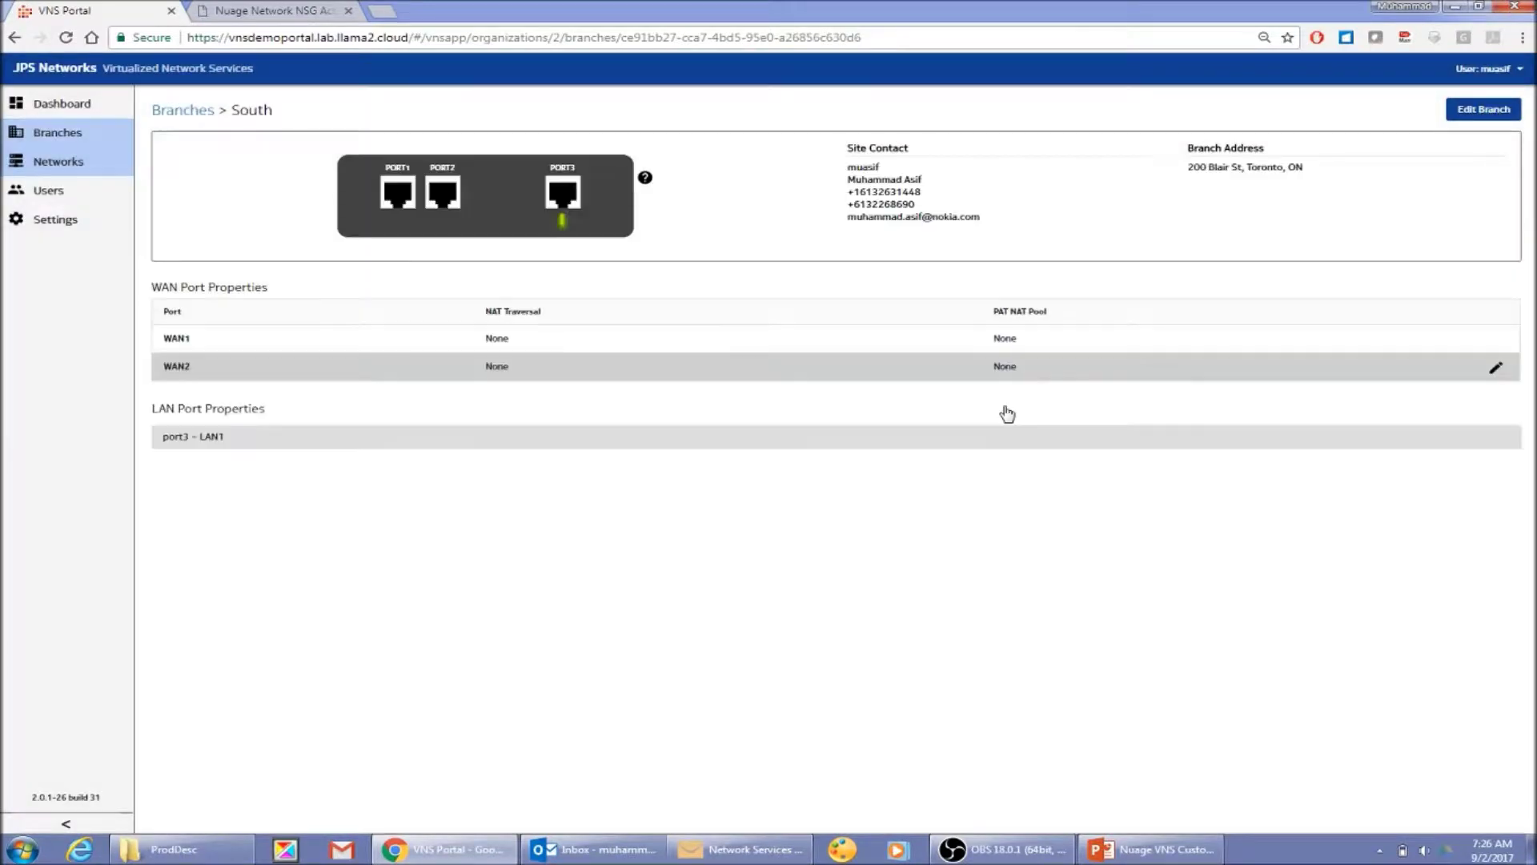
pyautogui.click(964, 439)
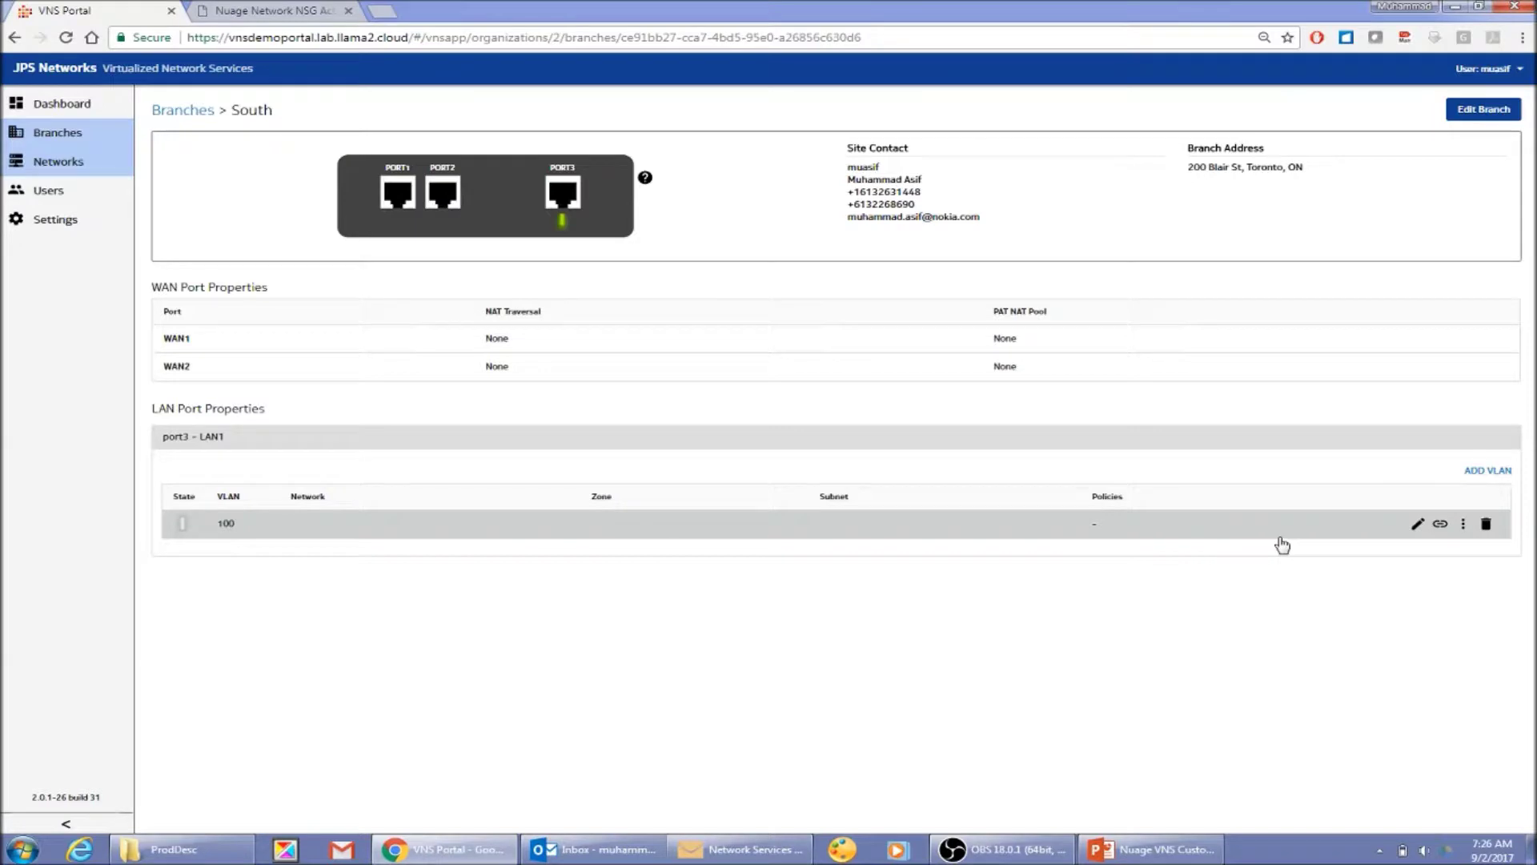
pyautogui.click(1442, 525)
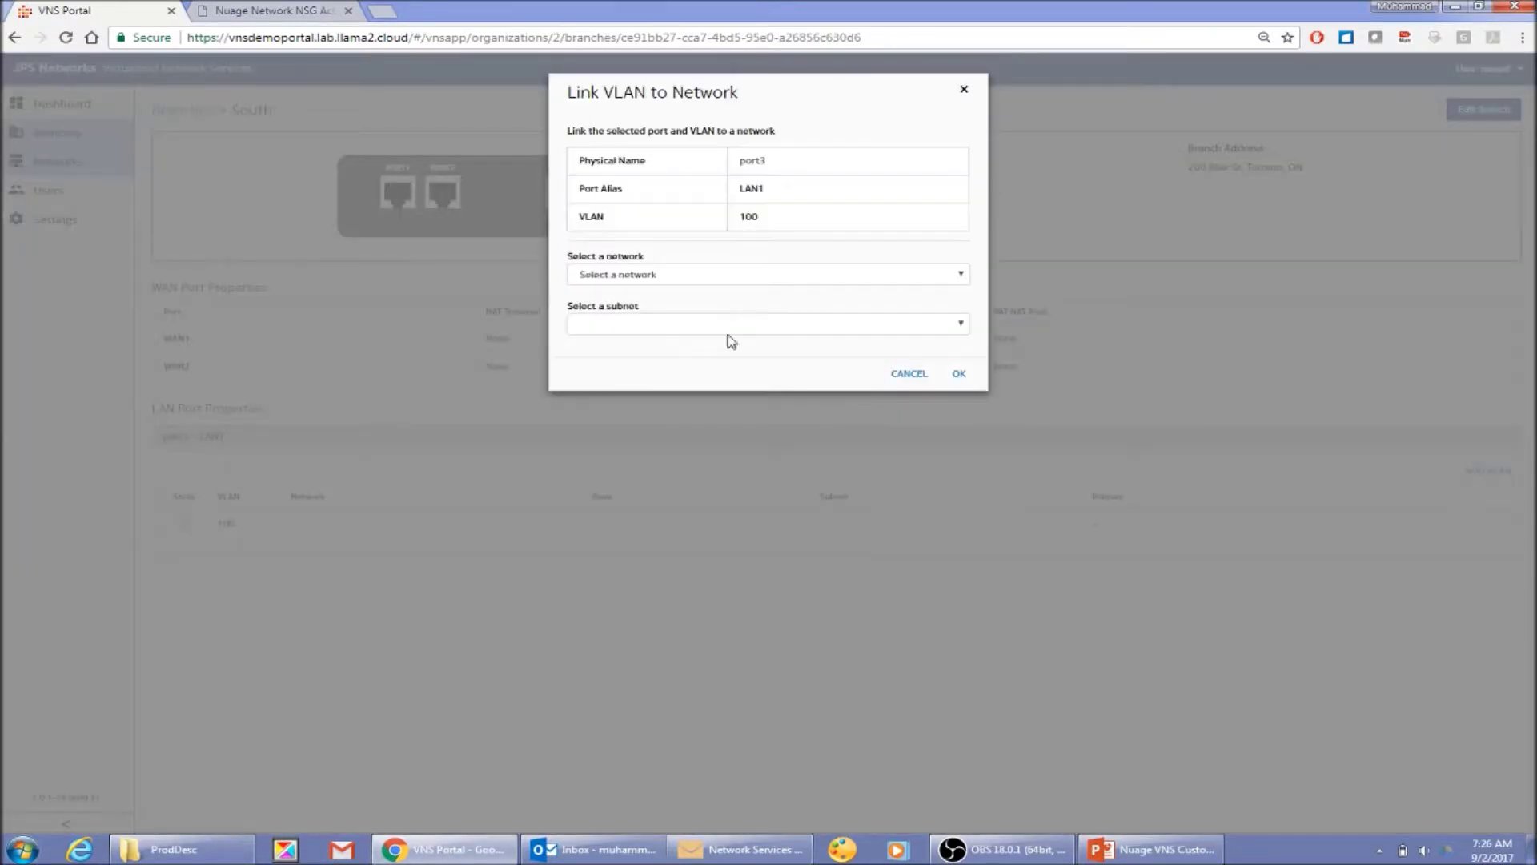
# Step: Choose Demo Network and subnet Demo Network3 (192.168.3.0/24) for VLAN 100, then confirm
pyautogui.click(676, 274)
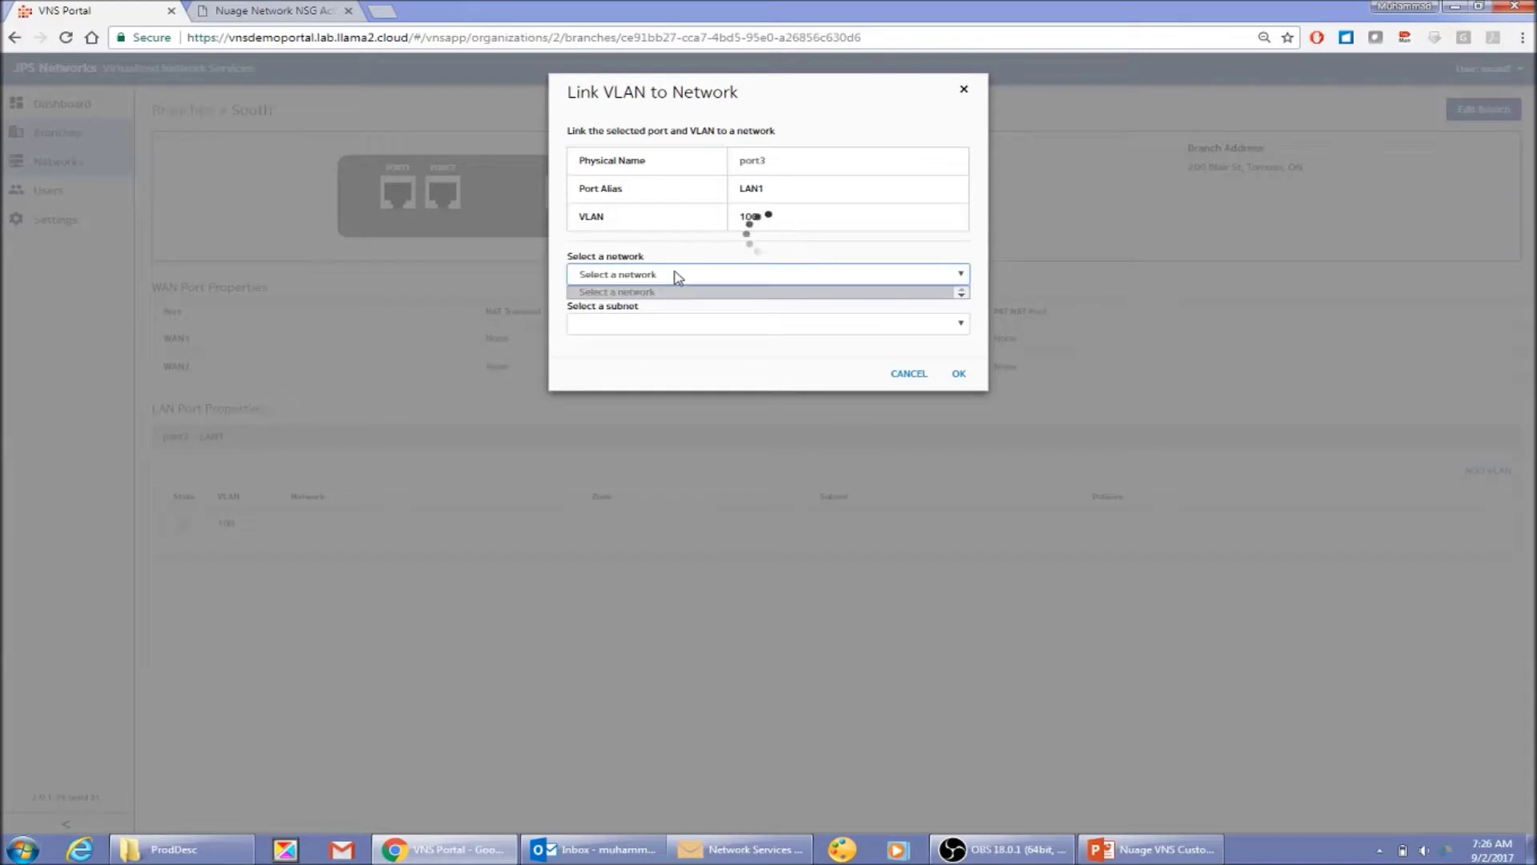
pyautogui.click(684, 275)
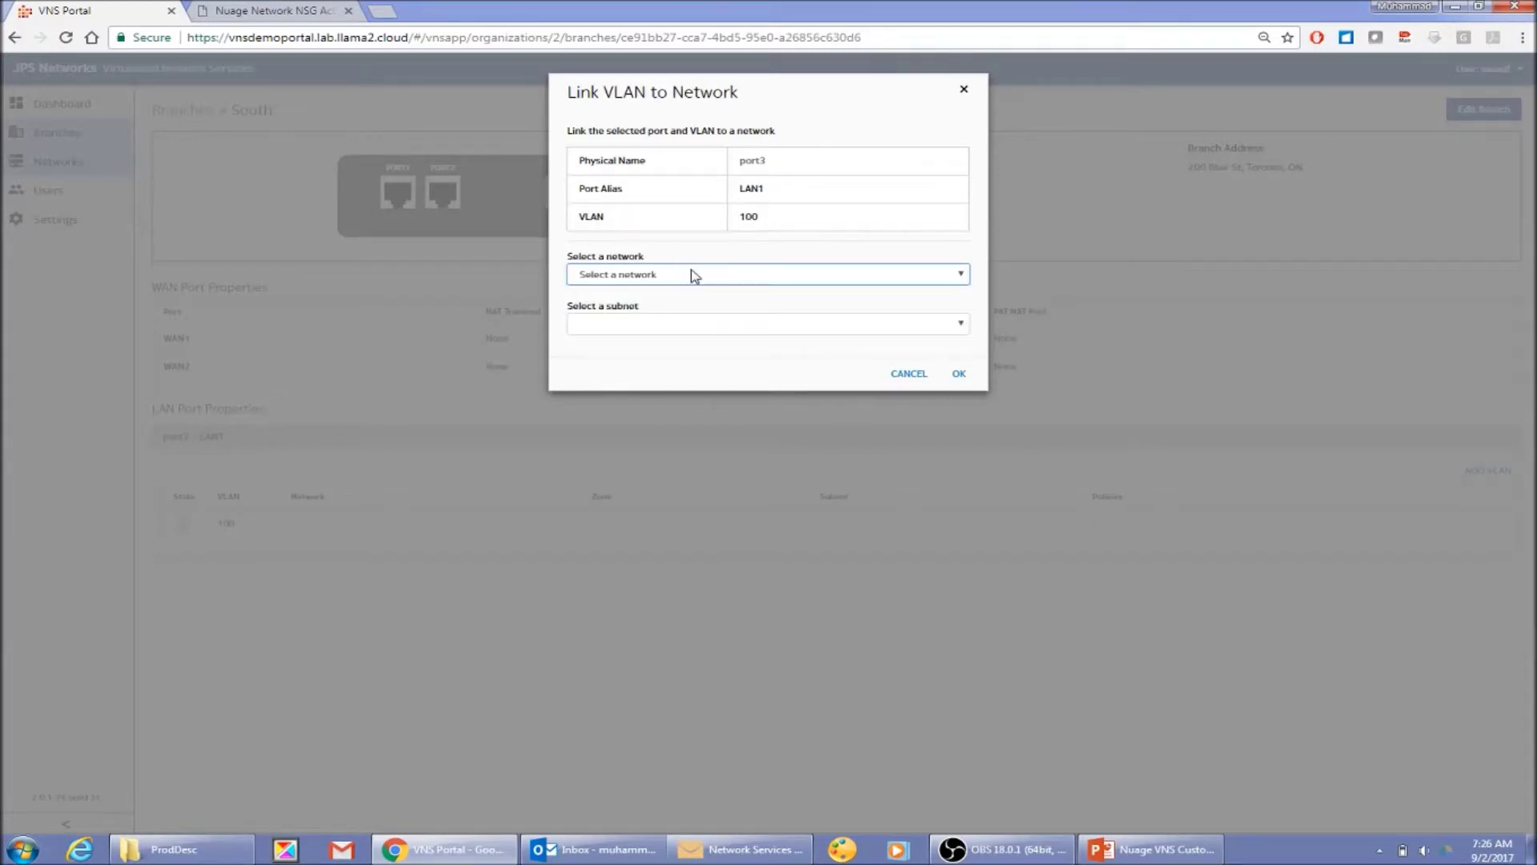
pyautogui.click(696, 275)
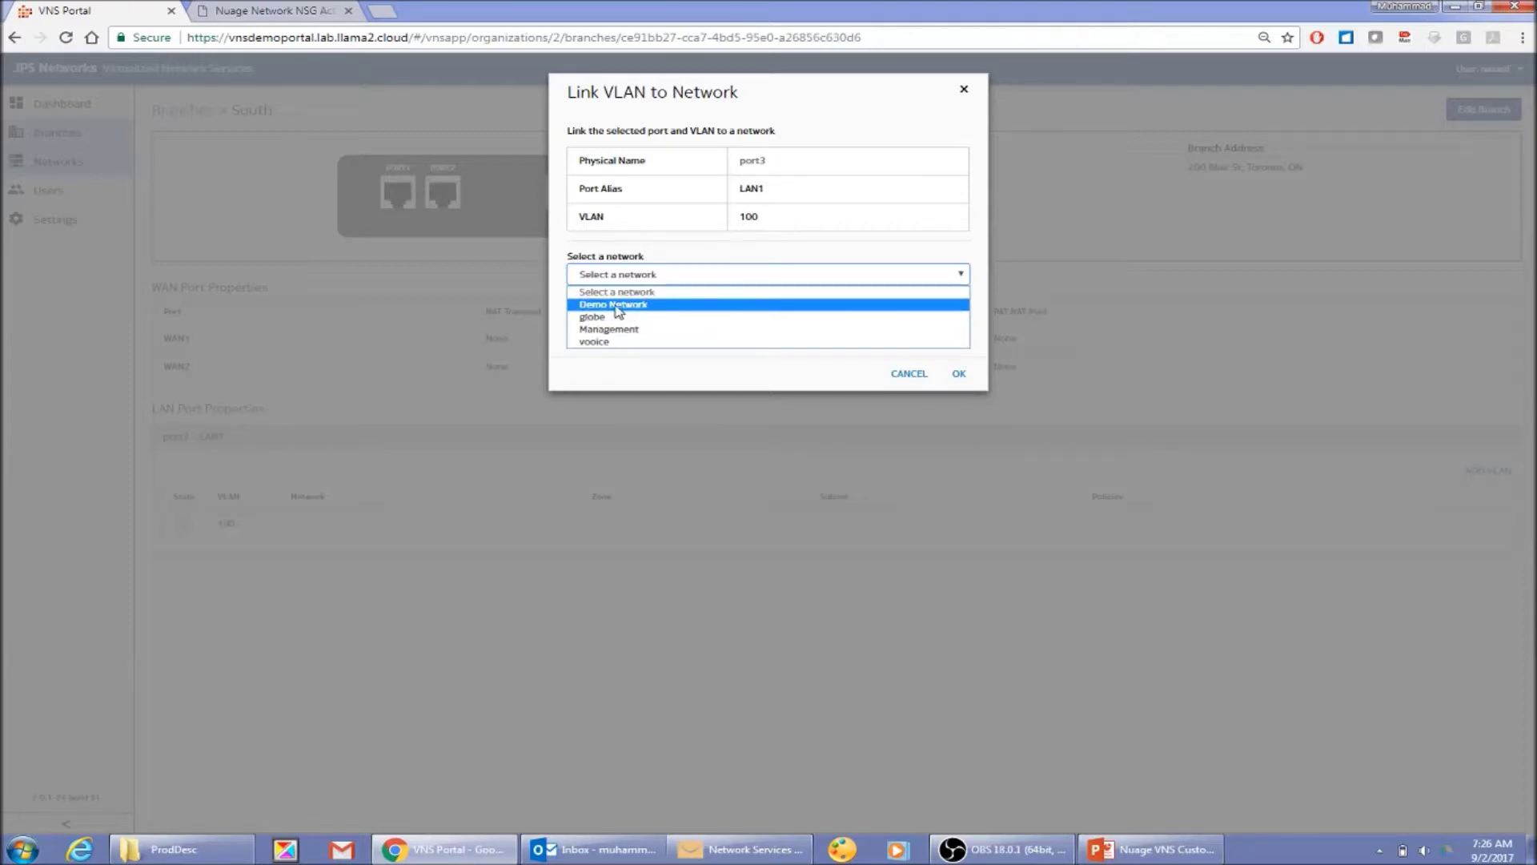
pyautogui.click(618, 310)
pyautogui.click(718, 324)
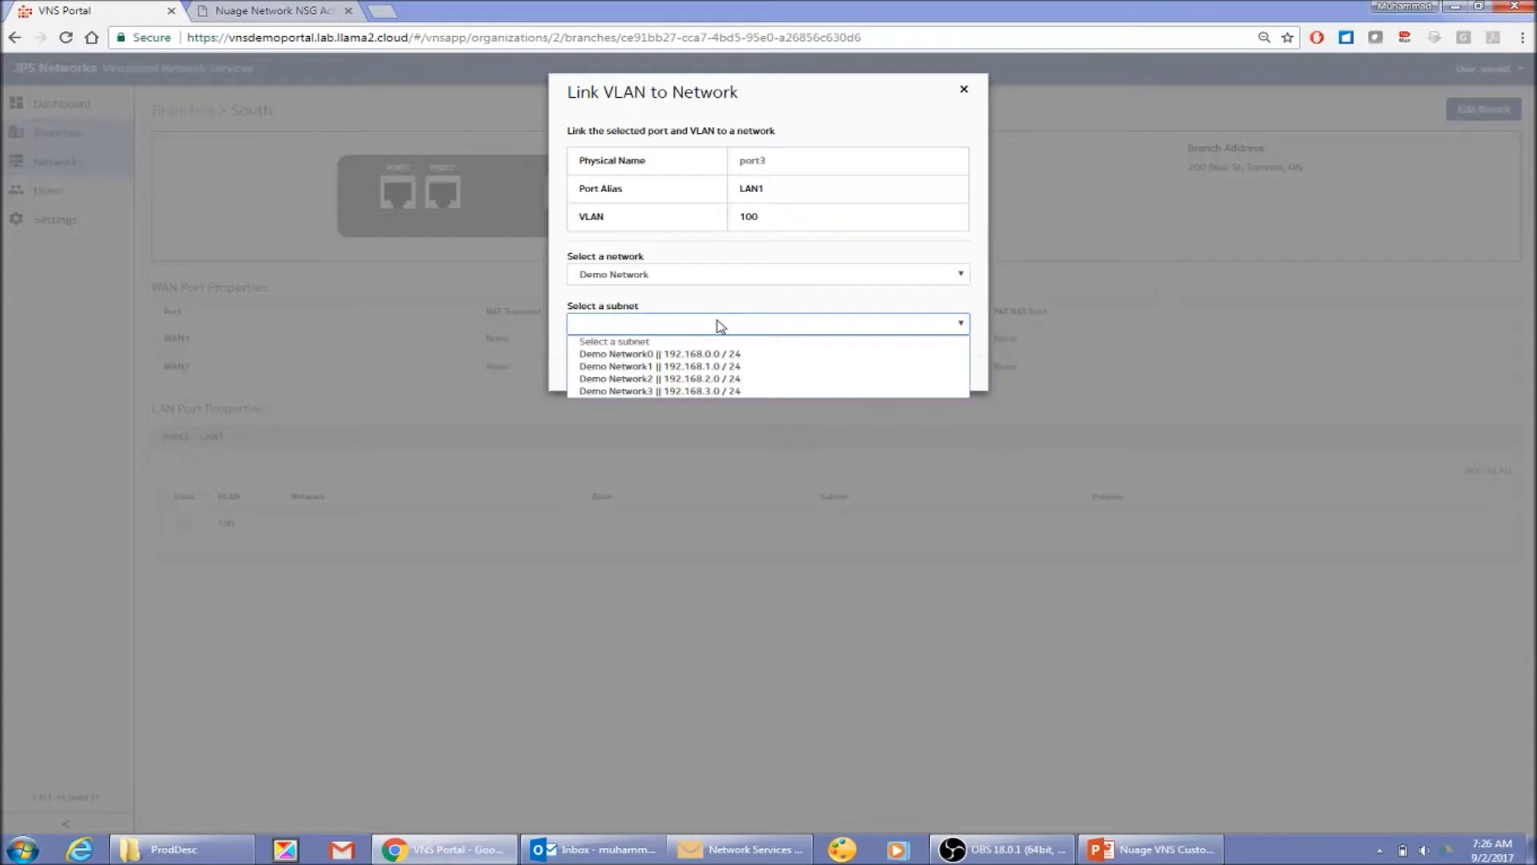
pyautogui.click(679, 391)
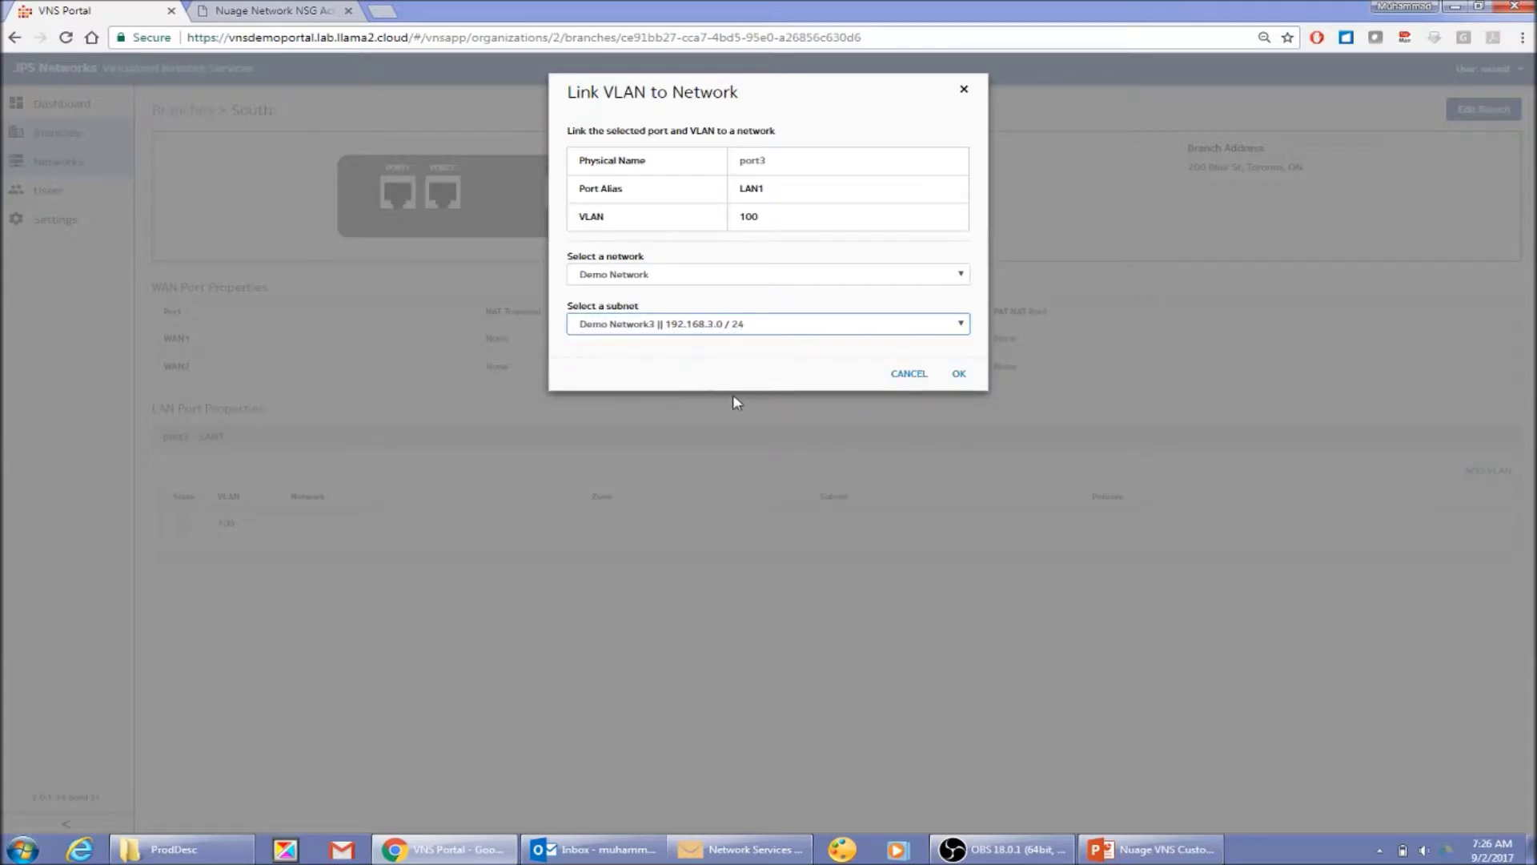
pyautogui.click(959, 376)
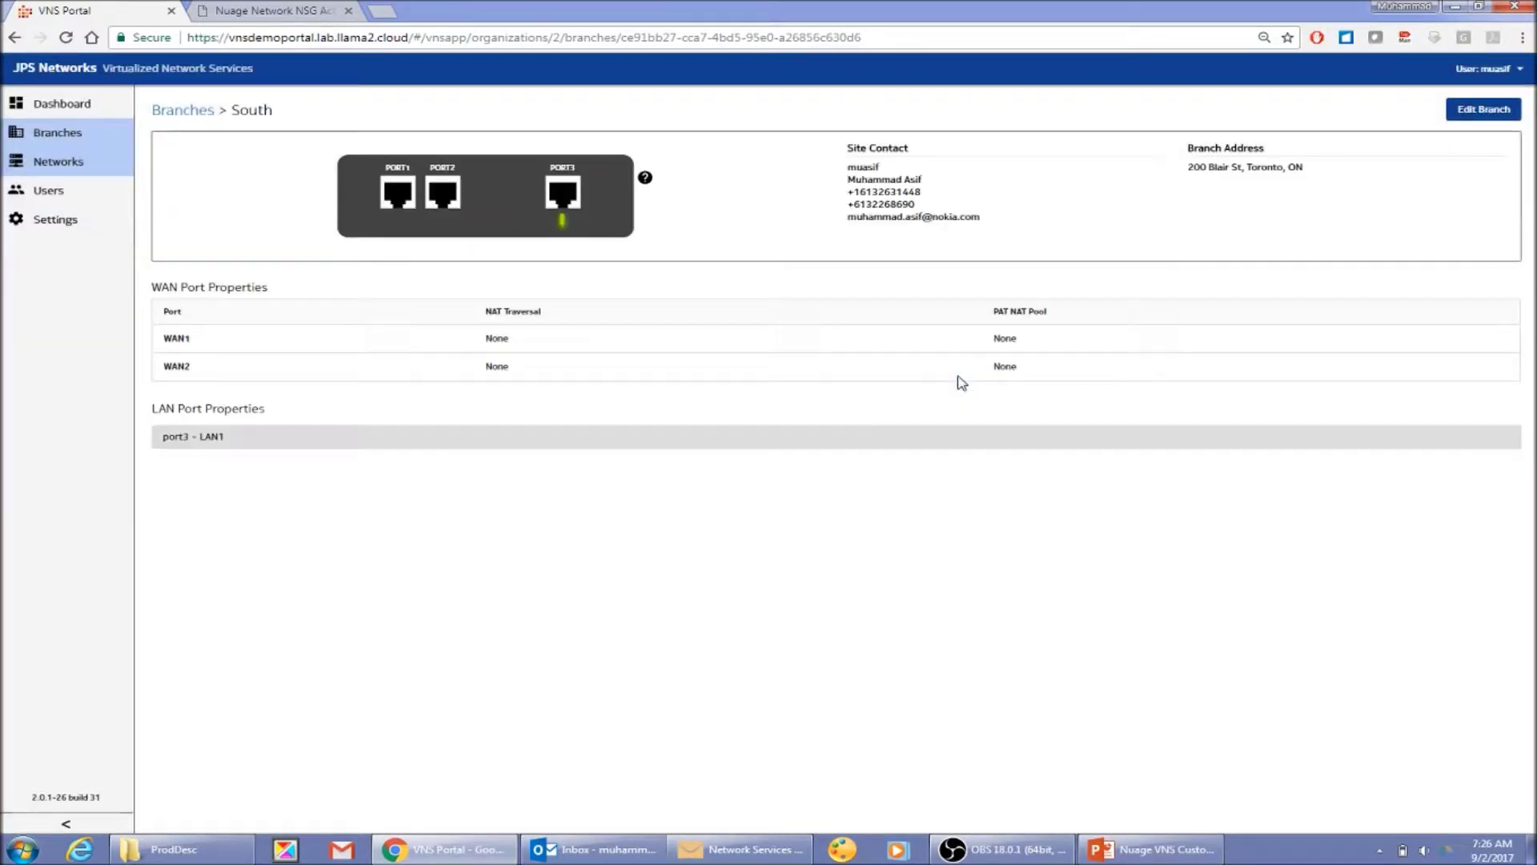
# Step: Check VLAN 100 on port3 – LAN1, then open its ⋮ menu showing Egress Quality of Service
pyautogui.click(591, 446)
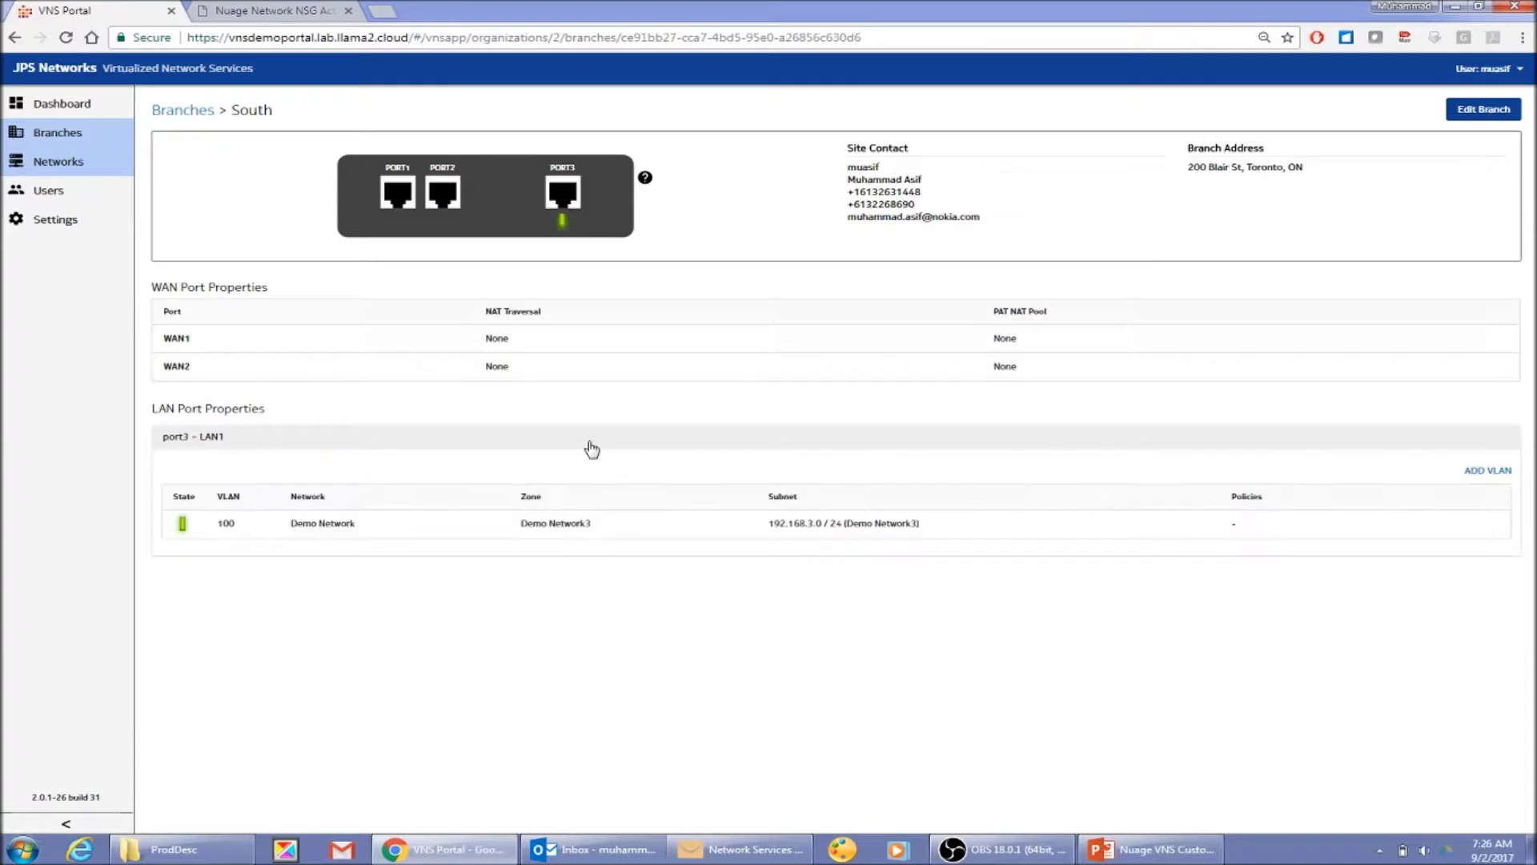
pyautogui.click(819, 530)
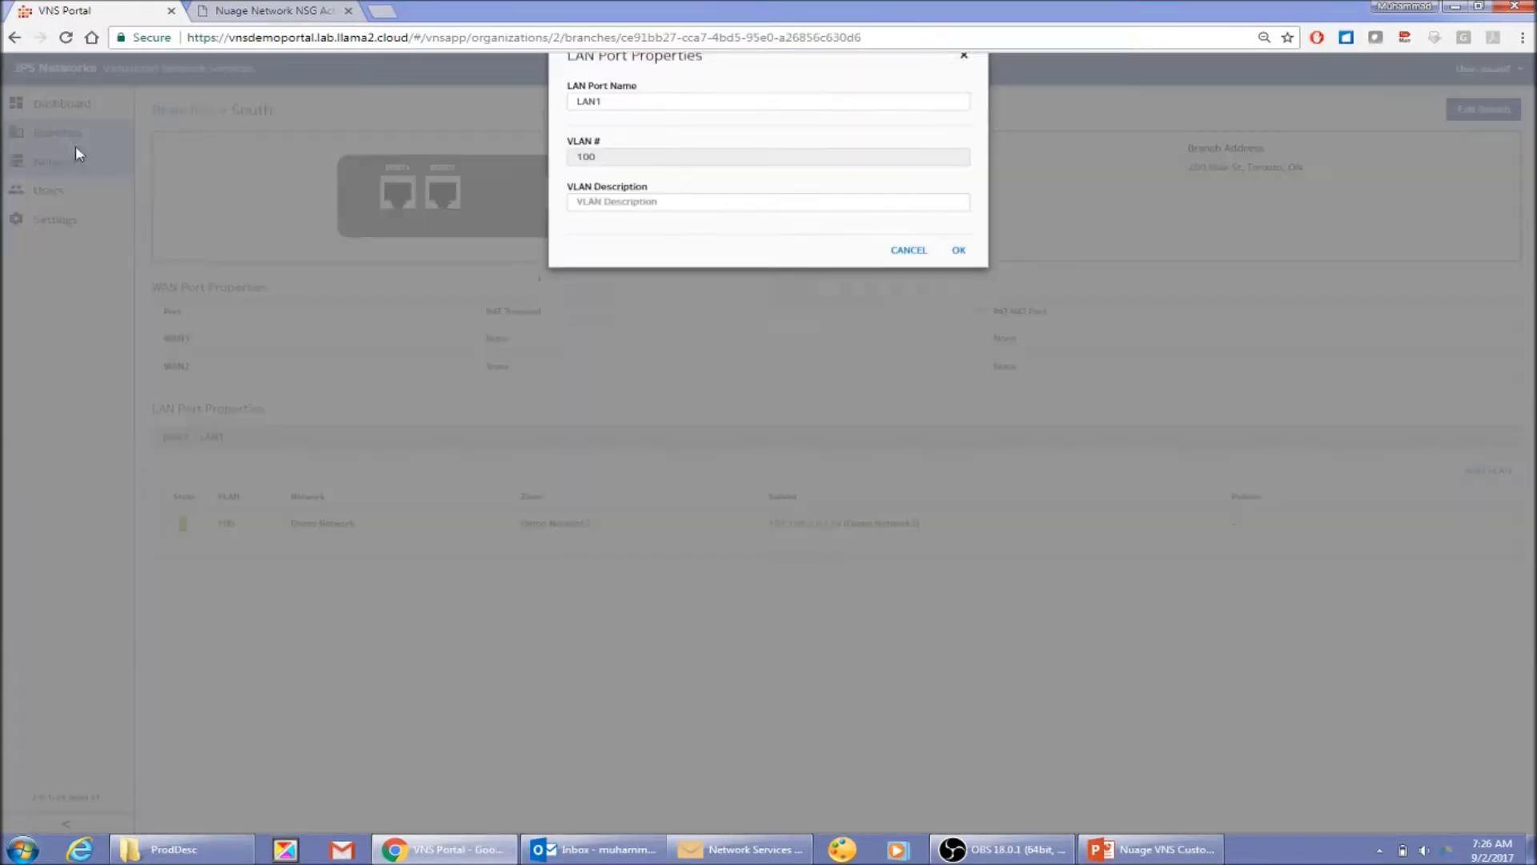
pyautogui.click(904, 286)
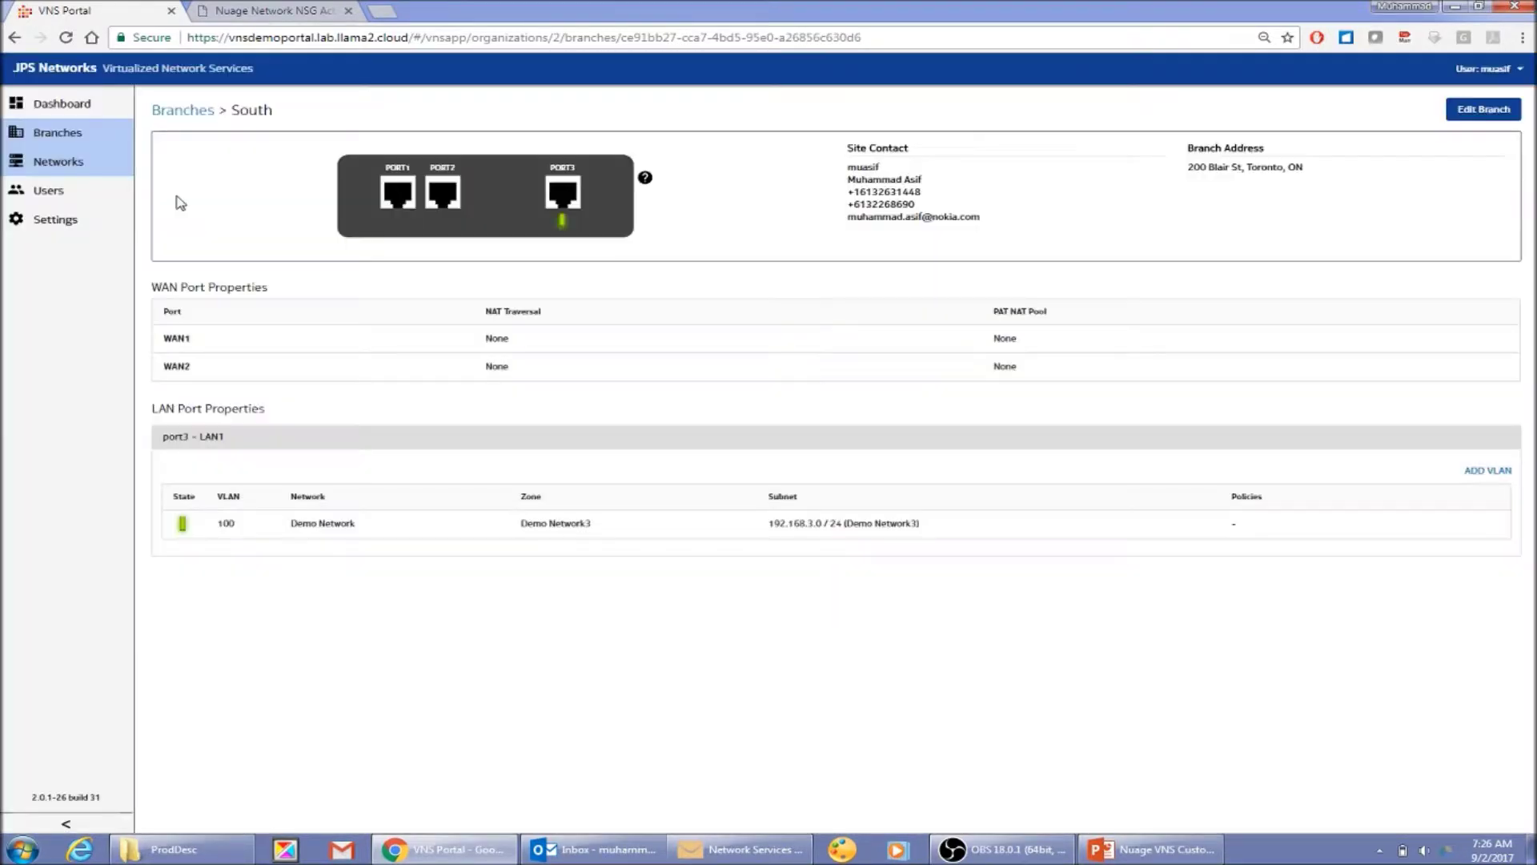
pyautogui.moveTo(1444, 533)
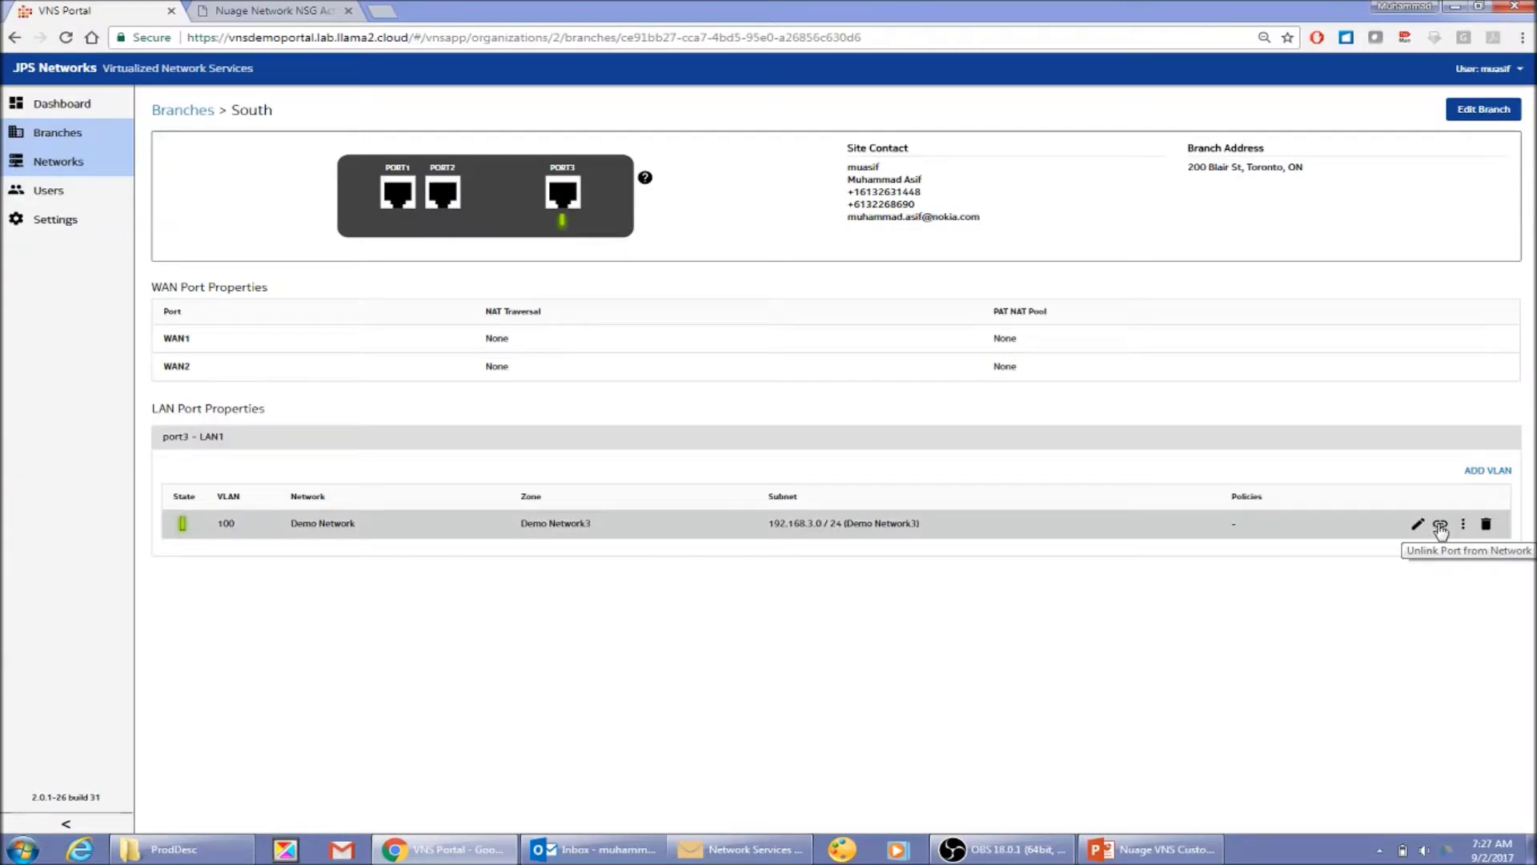
pyautogui.click(1464, 527)
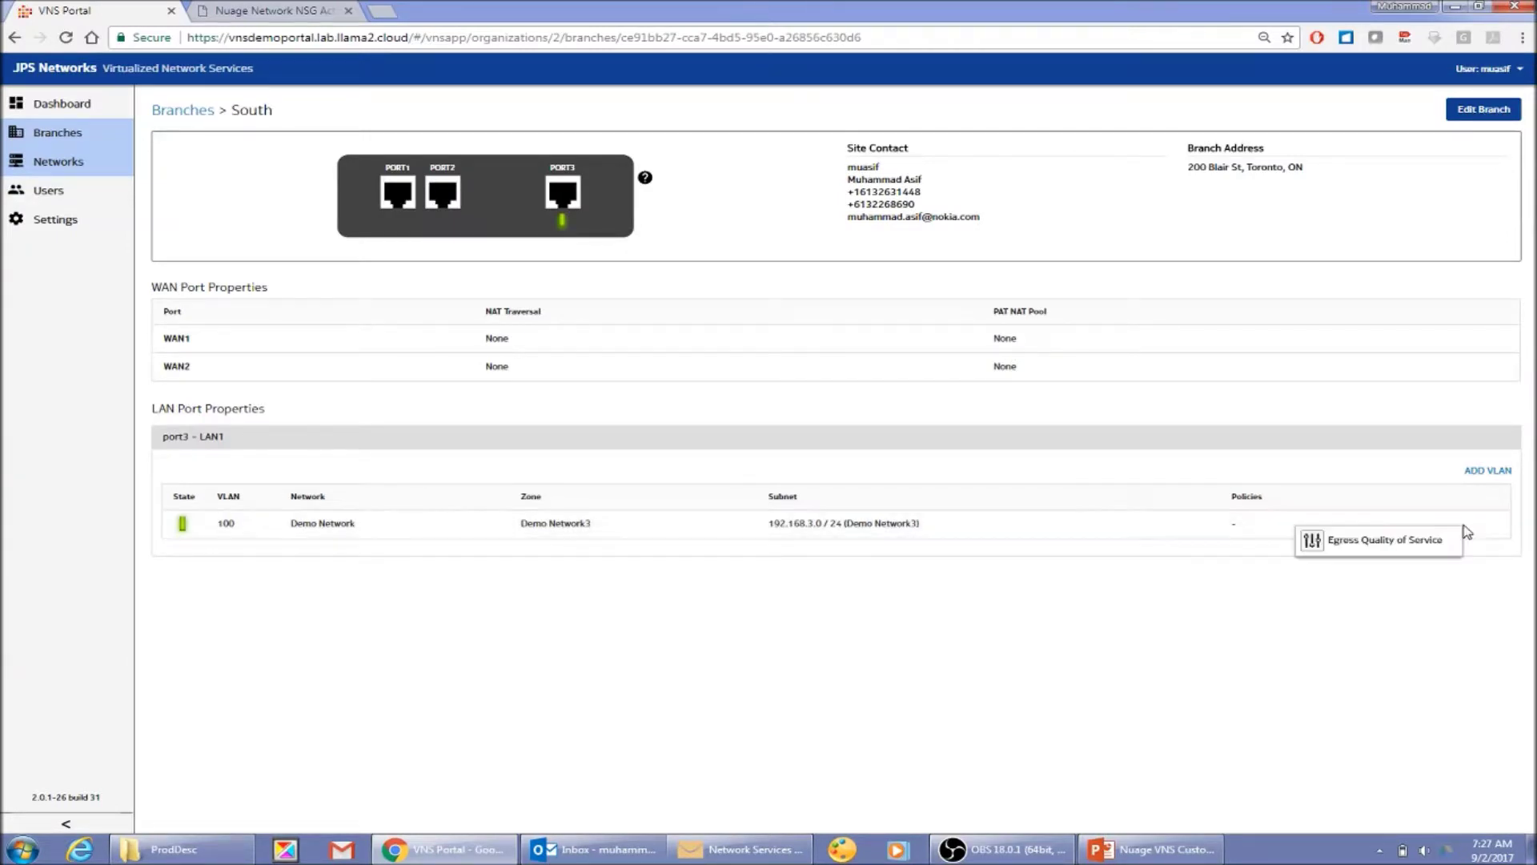
pyautogui.click(1368, 544)
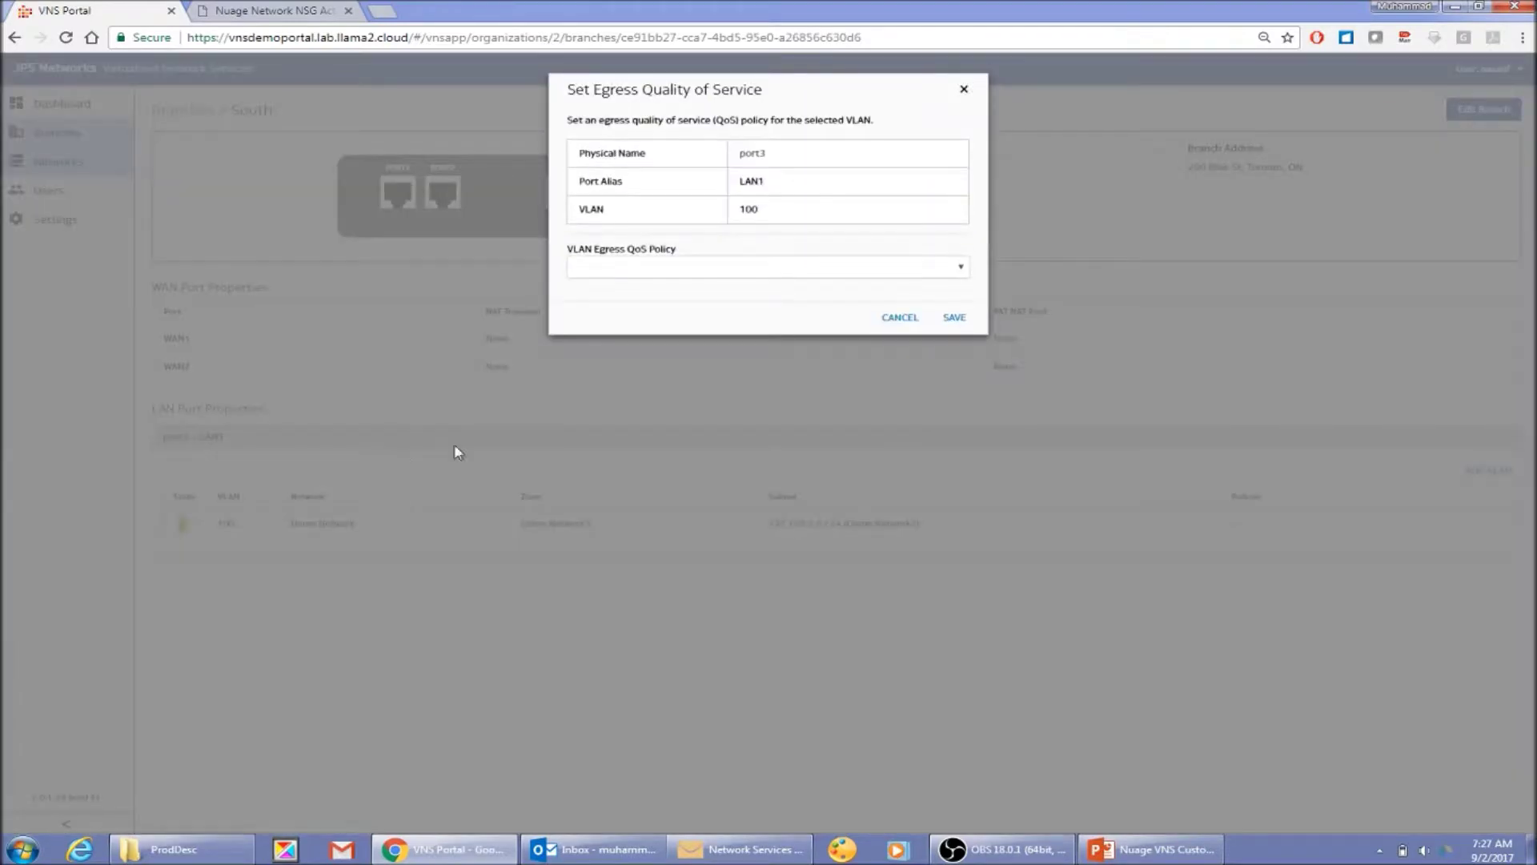
pyautogui.click(649, 270)
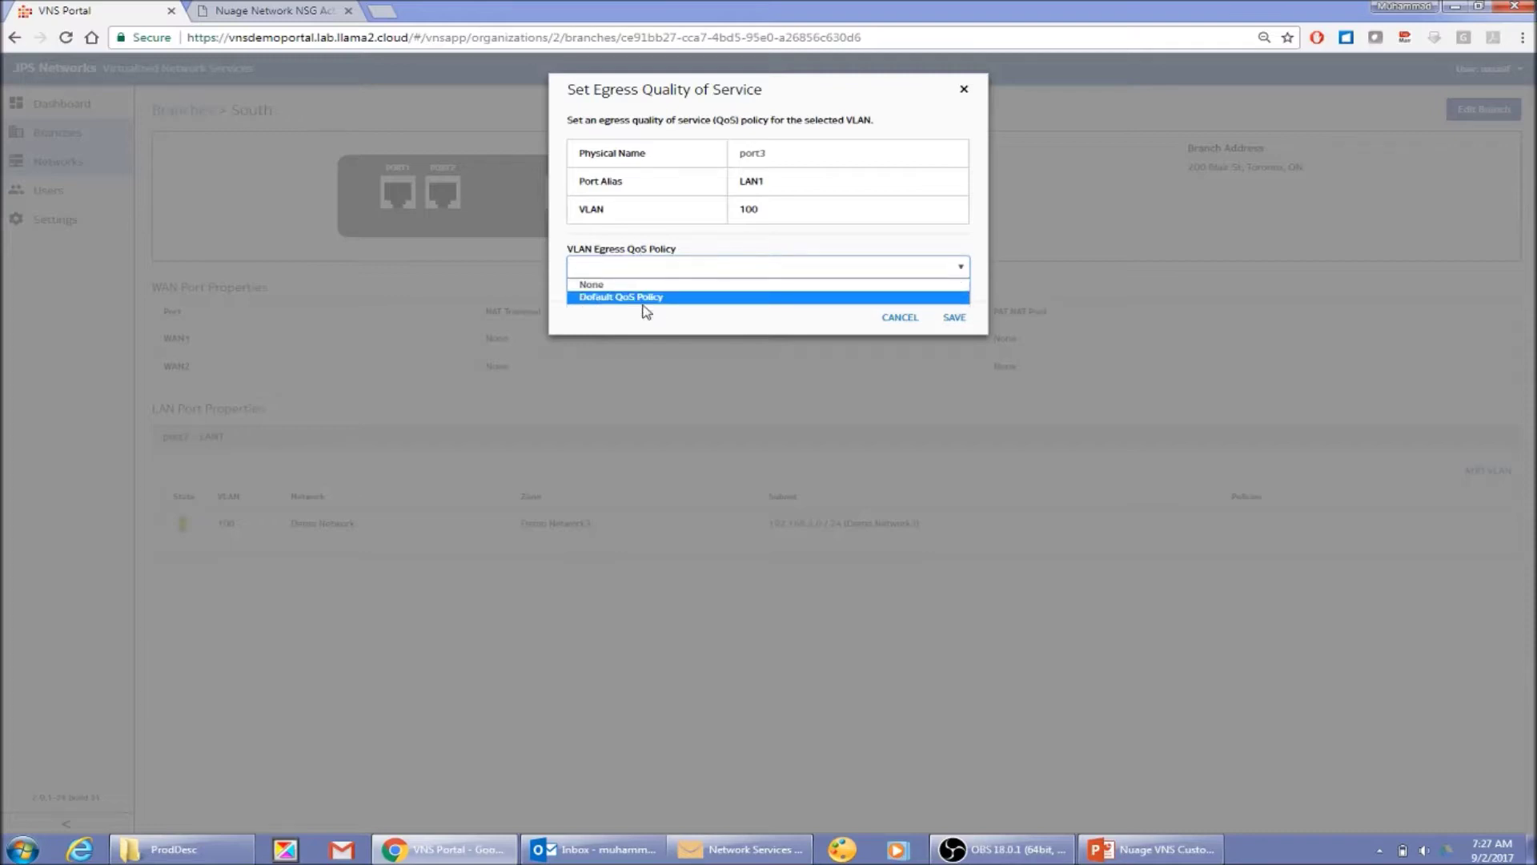
pyautogui.click(632, 297)
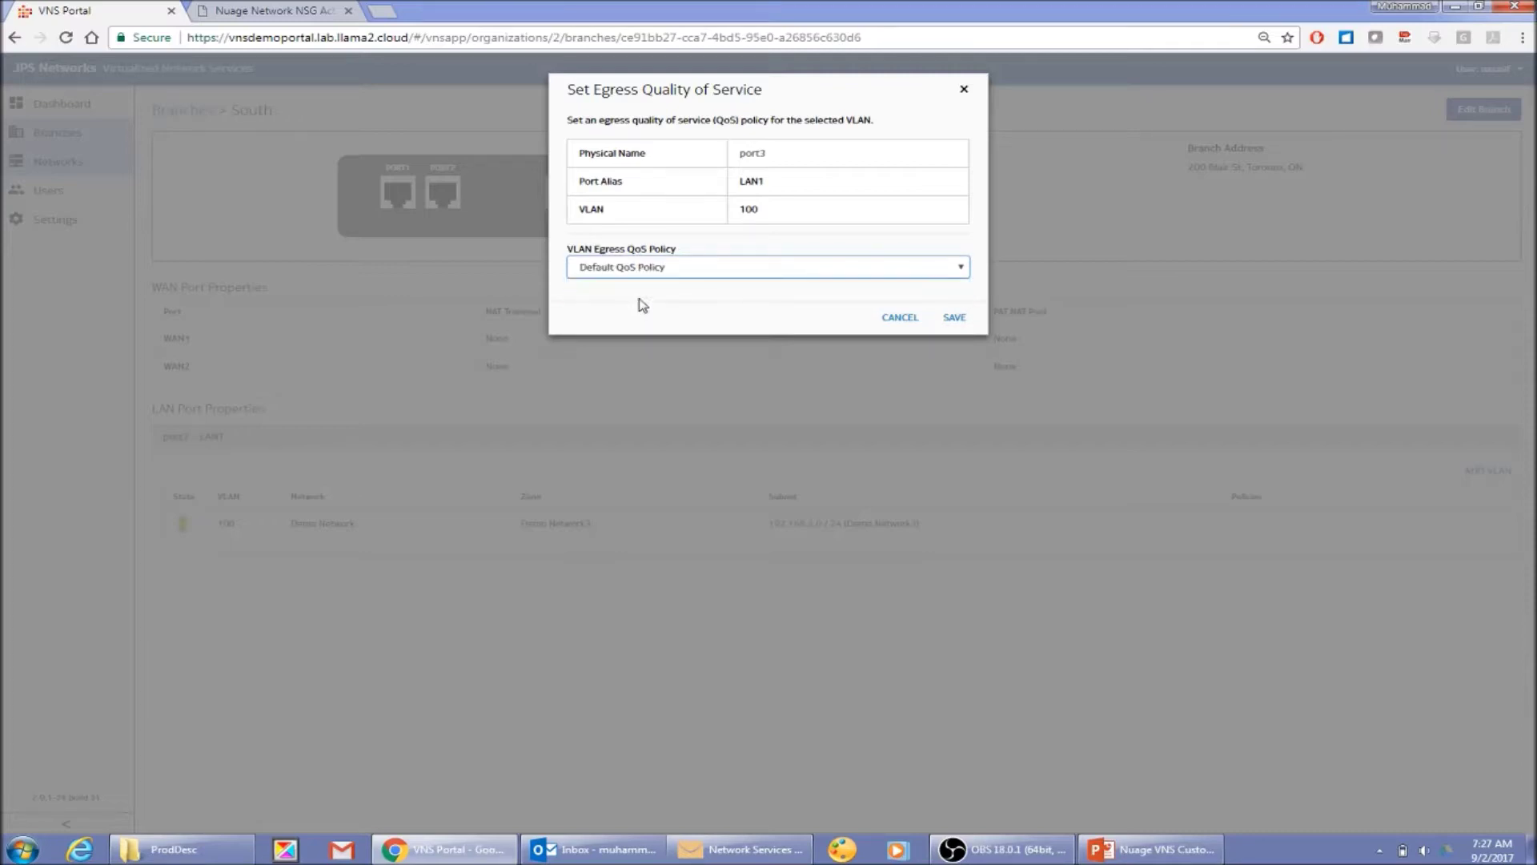
pyautogui.click(901, 319)
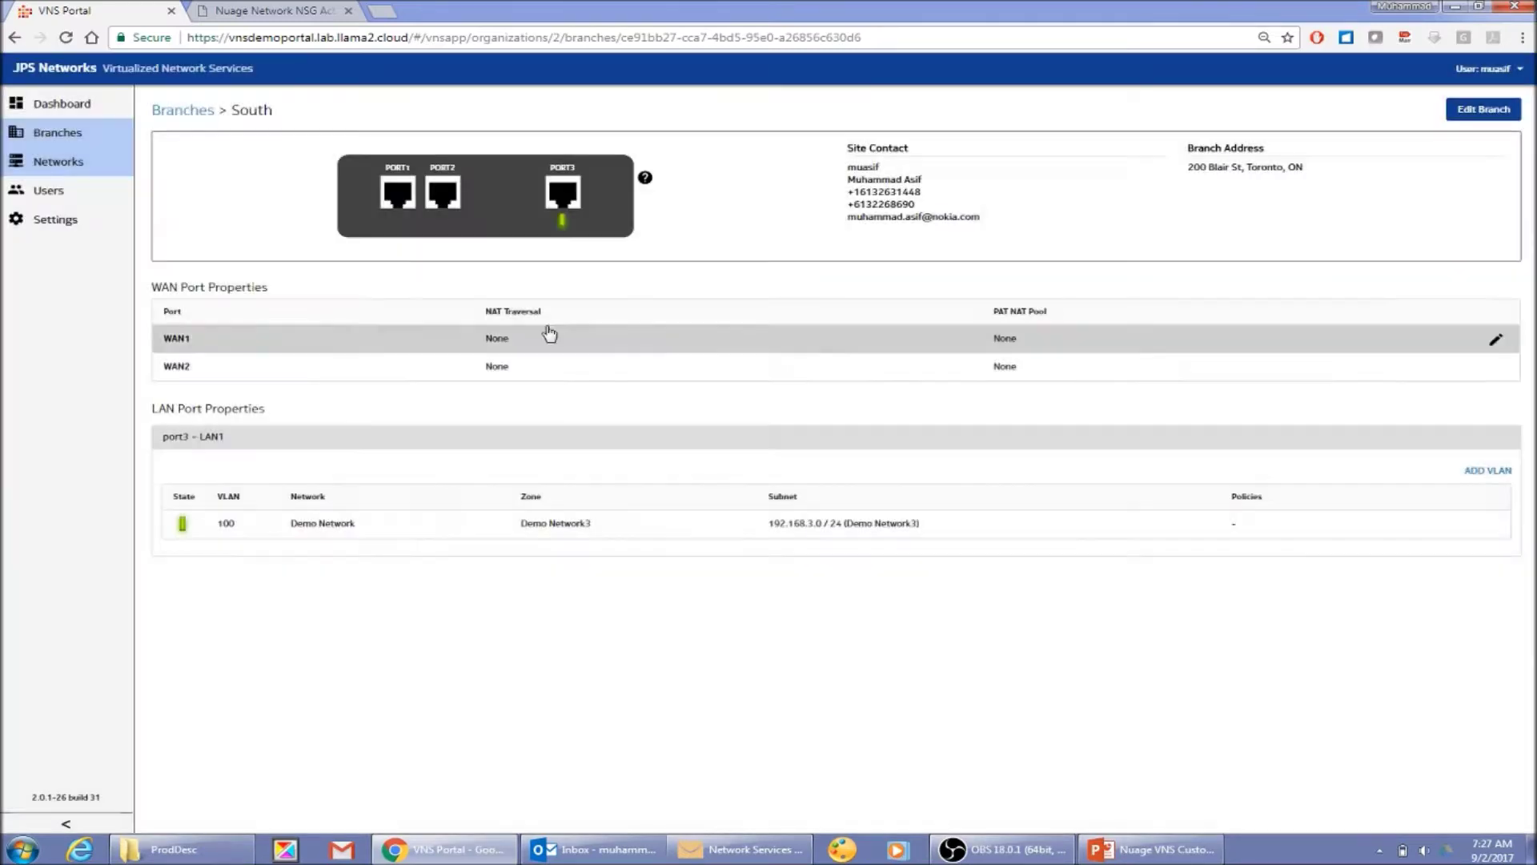
# Step: Open Demo Network from Networks and check Demo Network3 (192.168.3.0/24) shows Branch: South
pyautogui.click(37, 164)
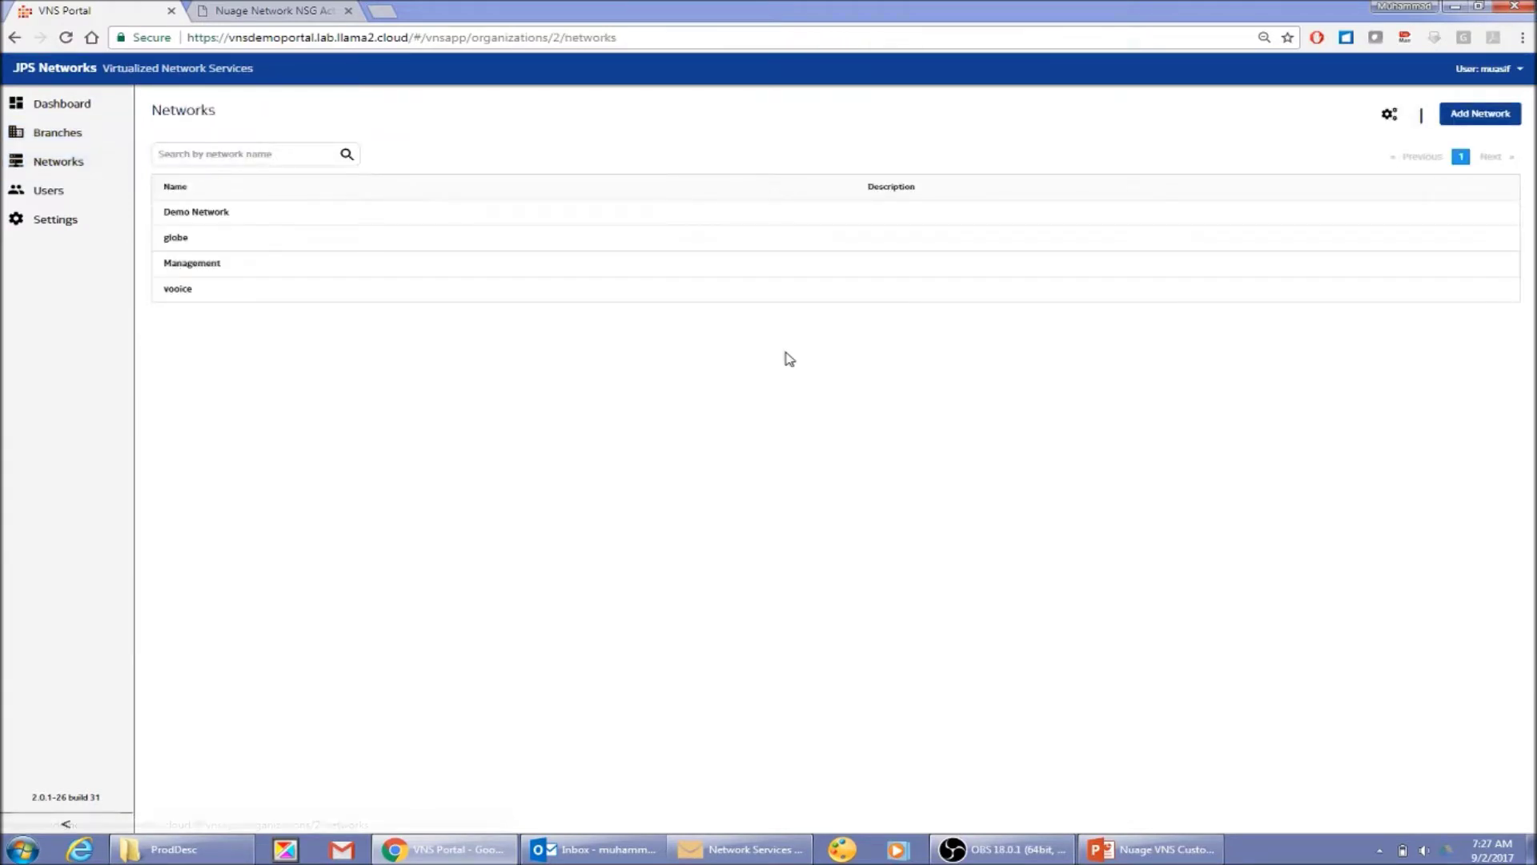
pyautogui.click(245, 218)
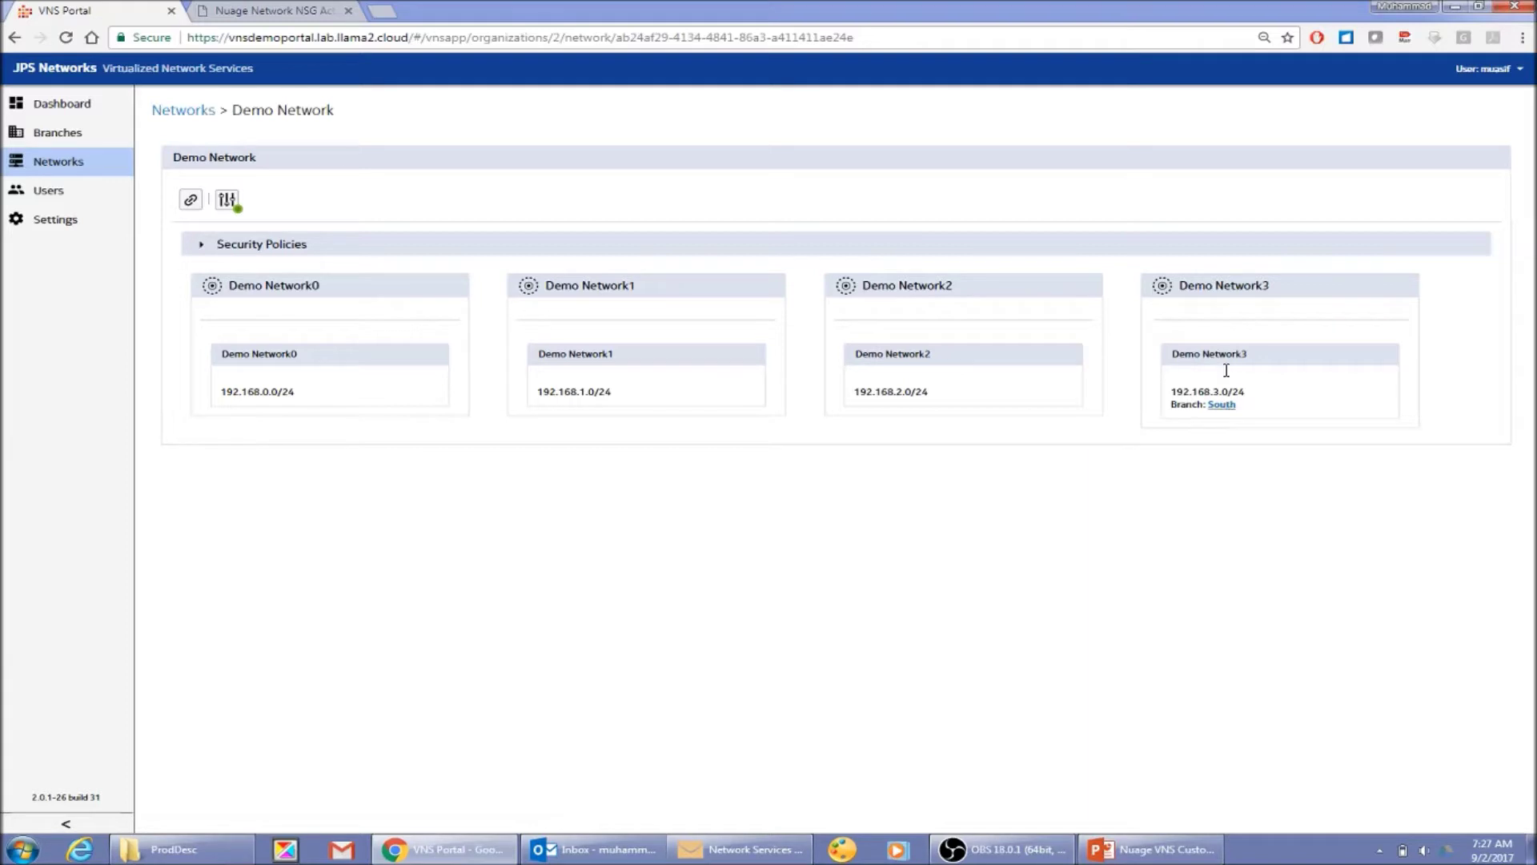
pyautogui.moveTo(1243, 360)
pyautogui.moveTo(428, 298)
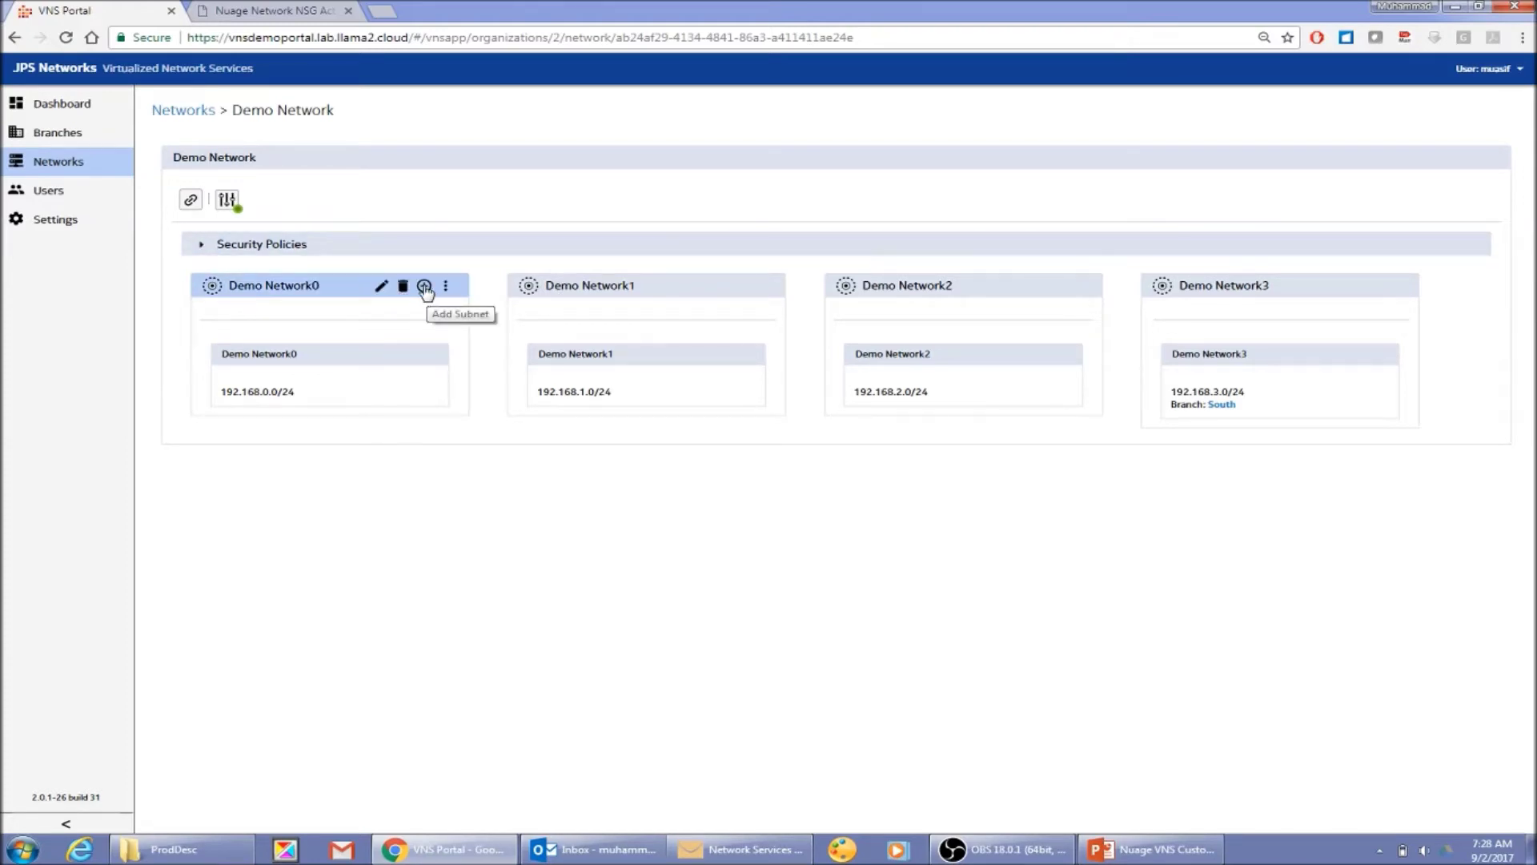
pyautogui.moveTo(624, 293)
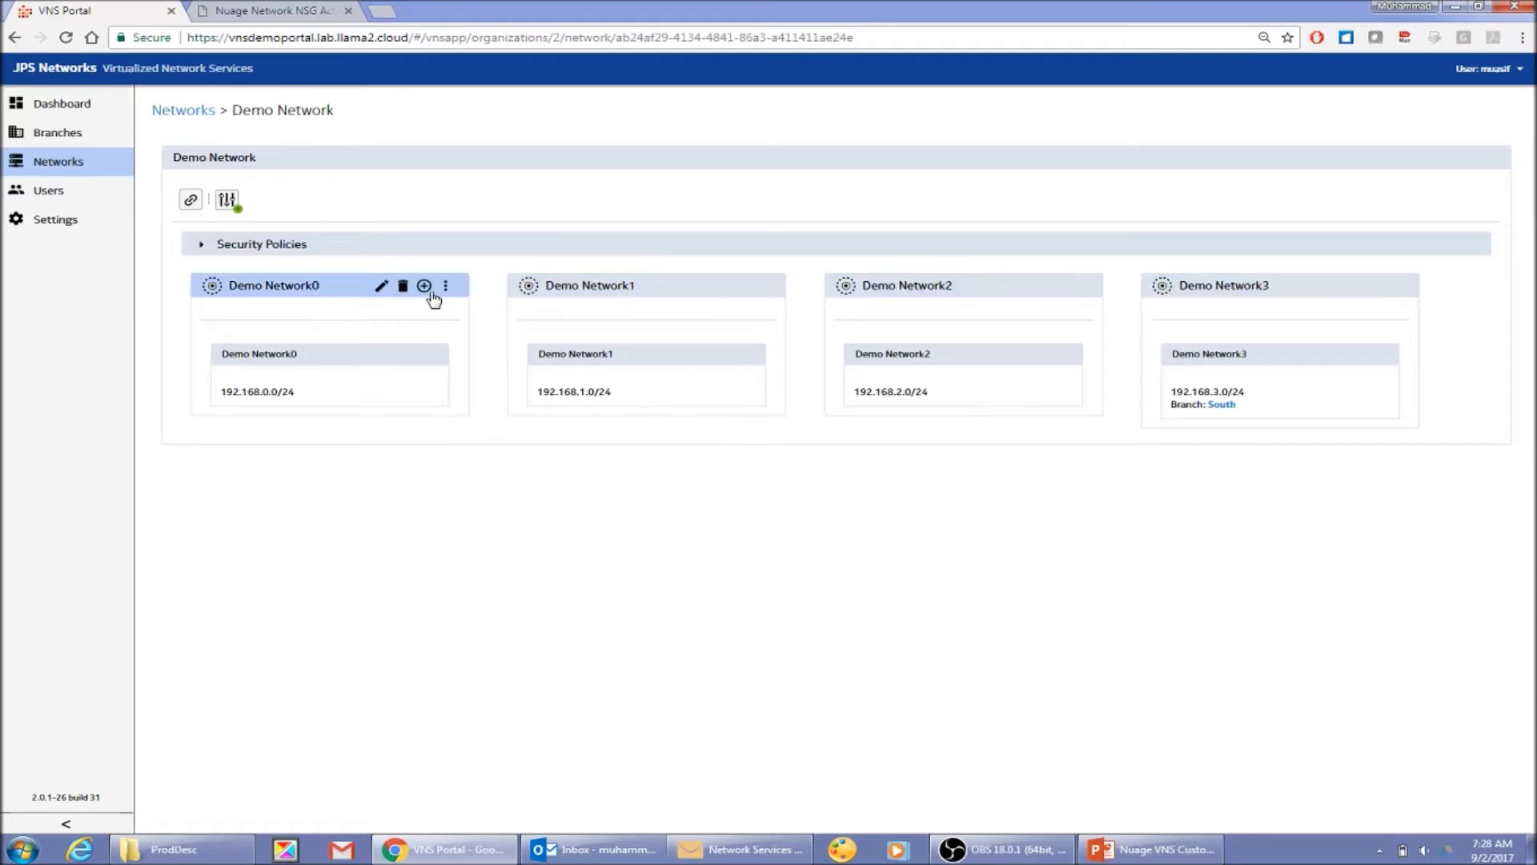
# Step: Add a subnet named abc to Demo Network0 with manual addressing sized for 250 devices
pyautogui.click(427, 289)
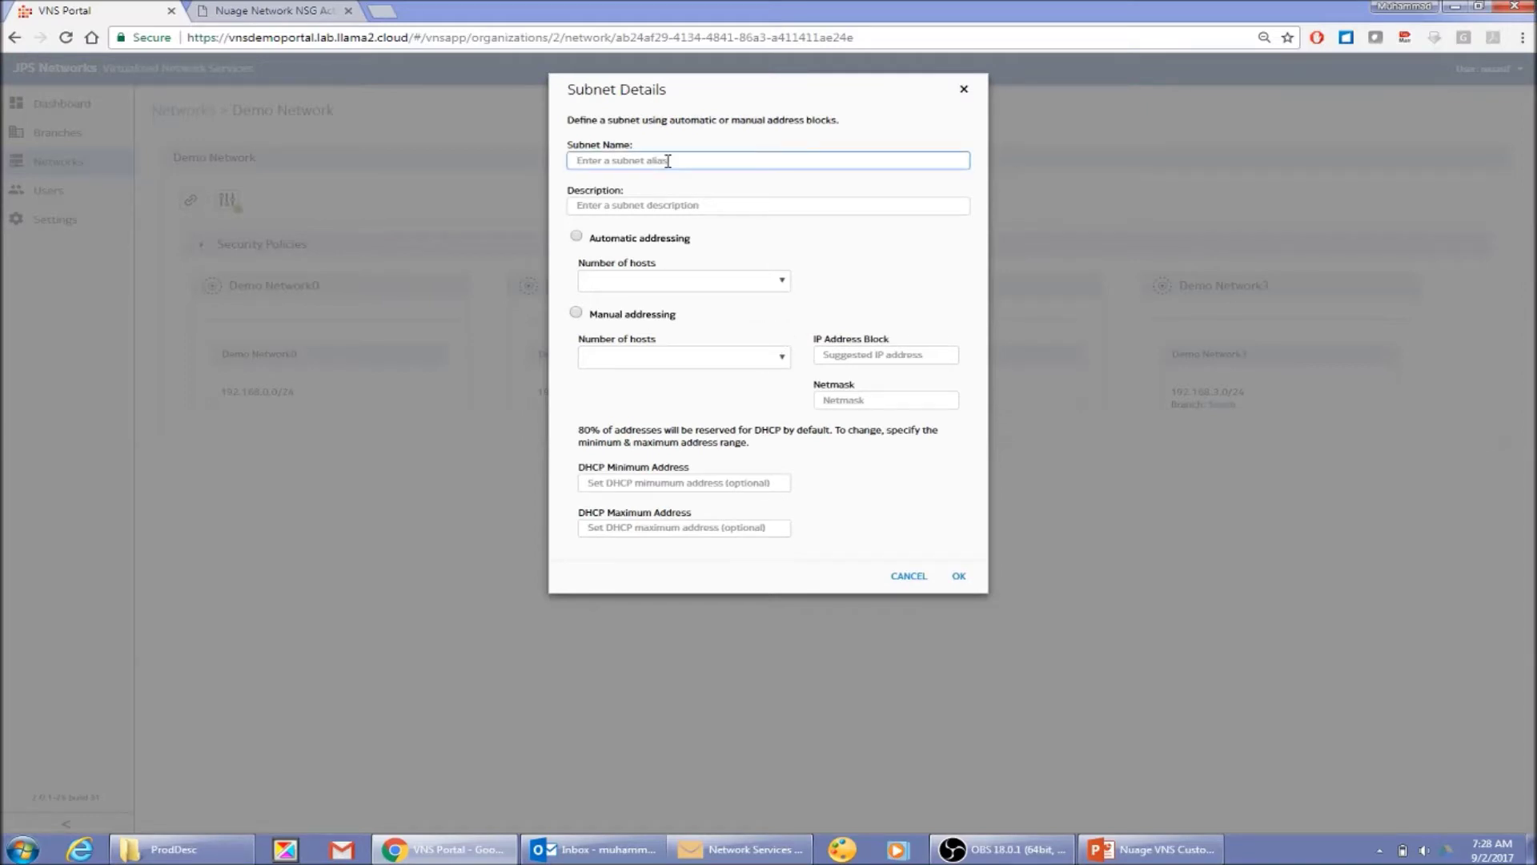
pyautogui.write('zbc')
pyautogui.click(577, 237)
pyautogui.click(699, 282)
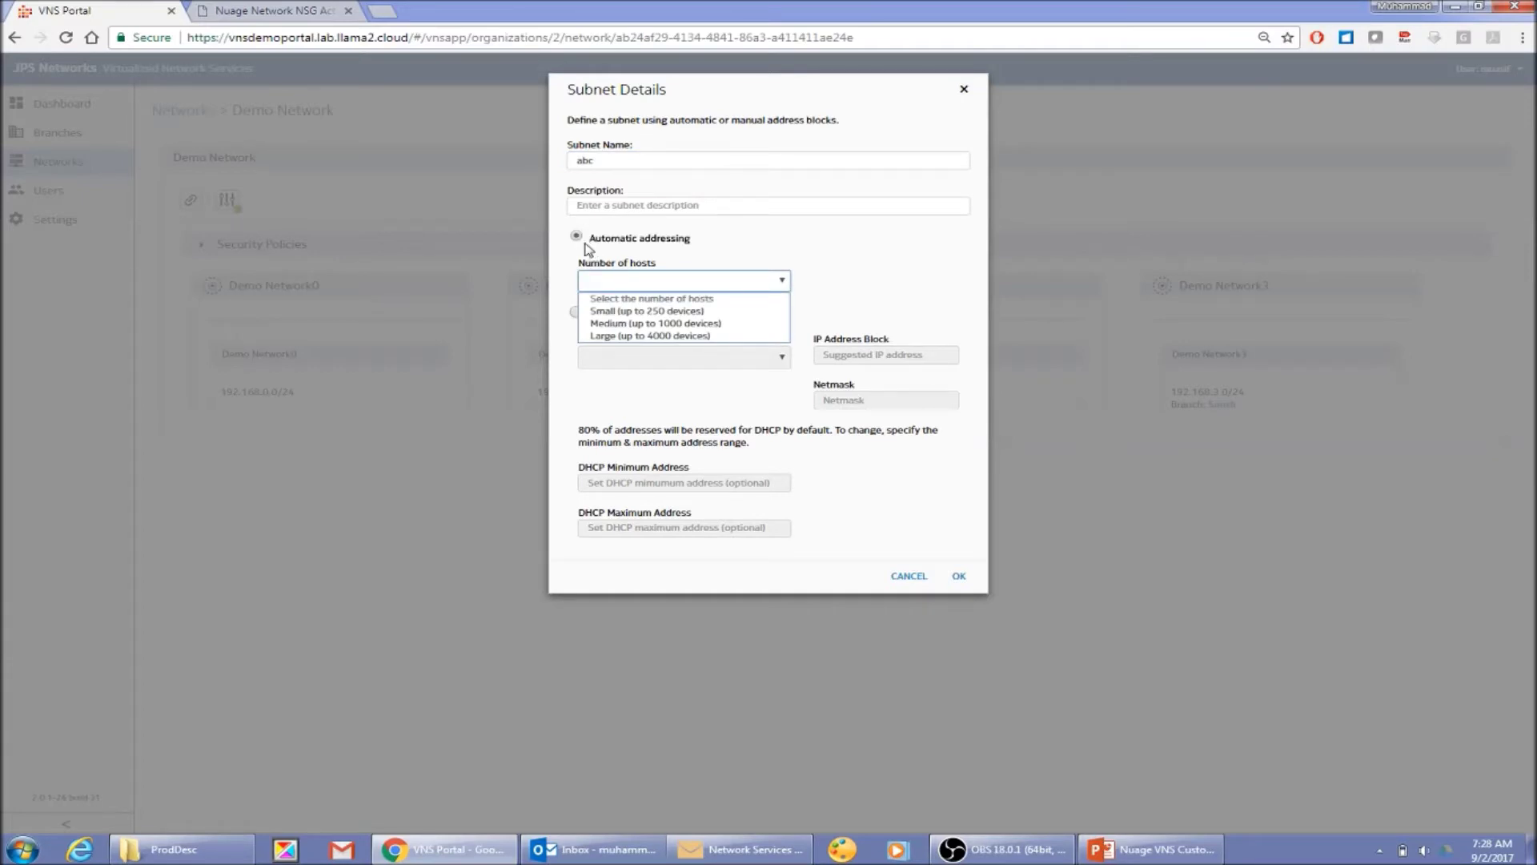
pyautogui.click(589, 255)
pyautogui.click(576, 313)
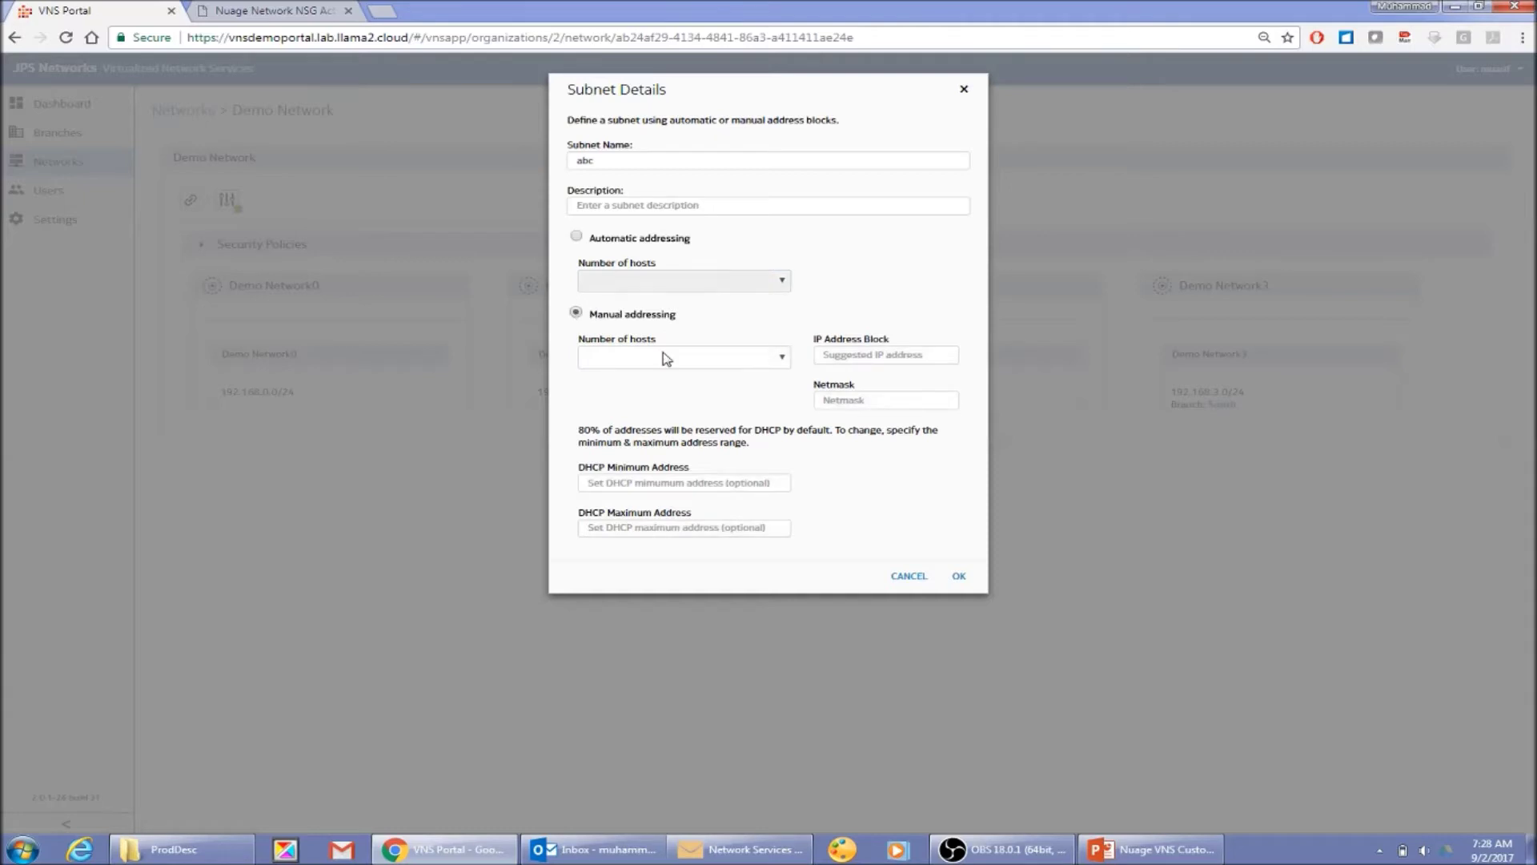
pyautogui.click(727, 360)
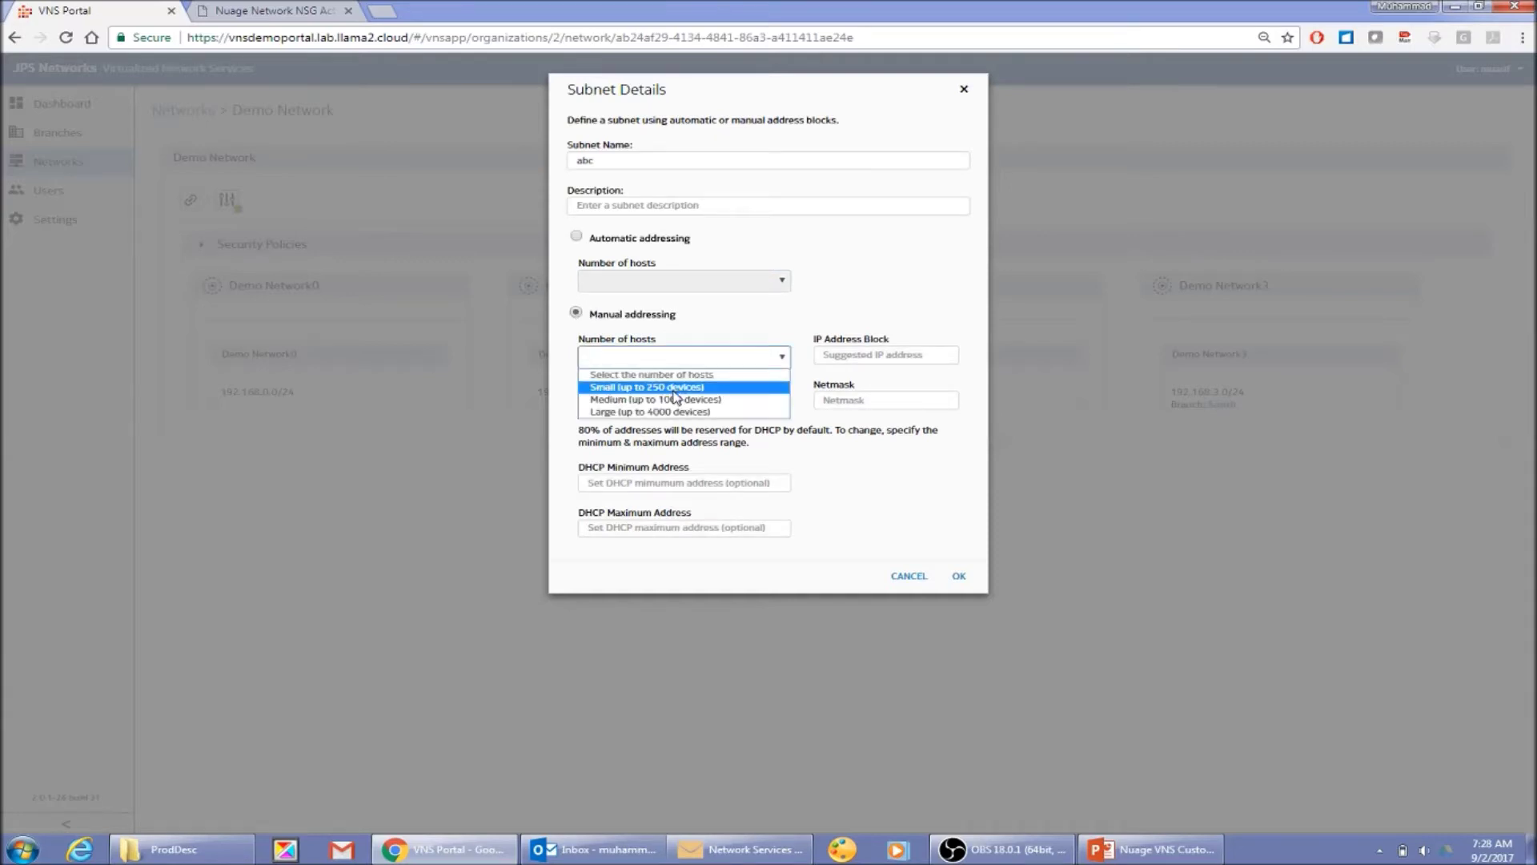
pyautogui.click(676, 392)
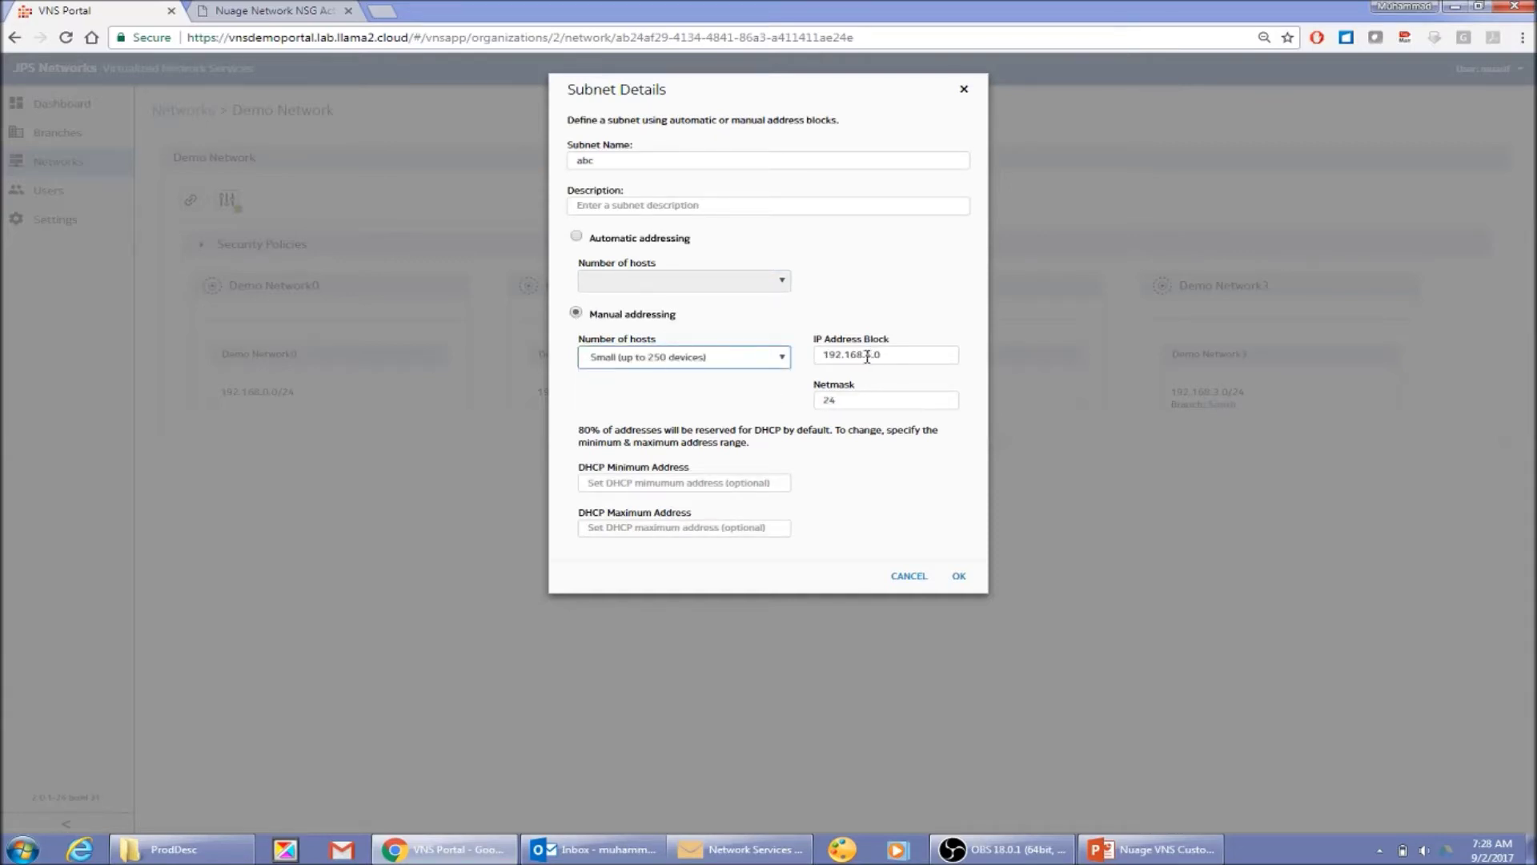
# Step: Create abc at 192.168.4.0/24, then delete it again
pyautogui.moveTo(865, 355); pyautogui.dragTo(912, 356)
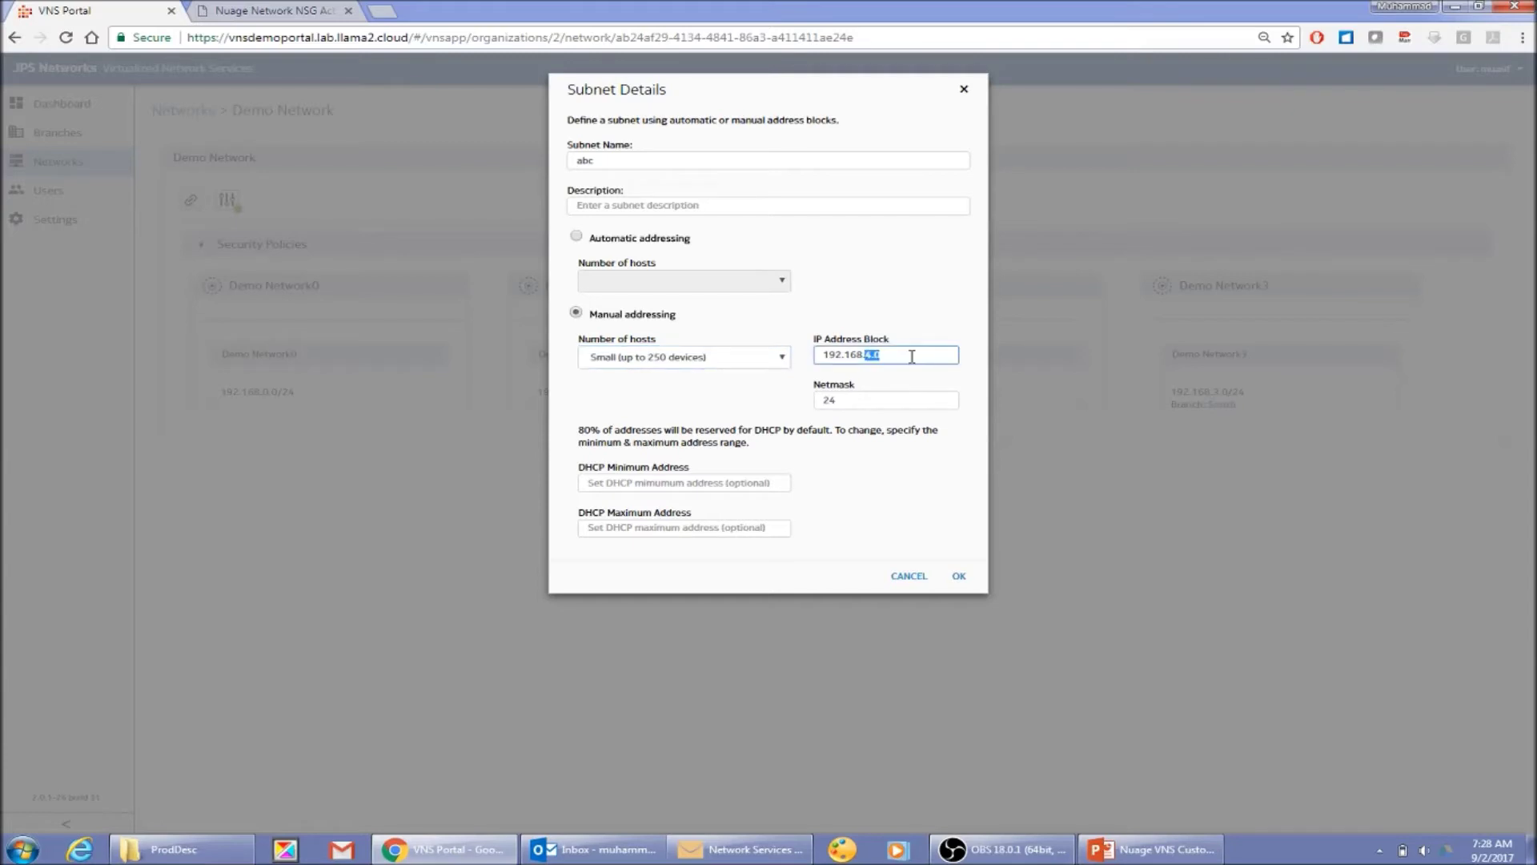
pyautogui.click(752, 395)
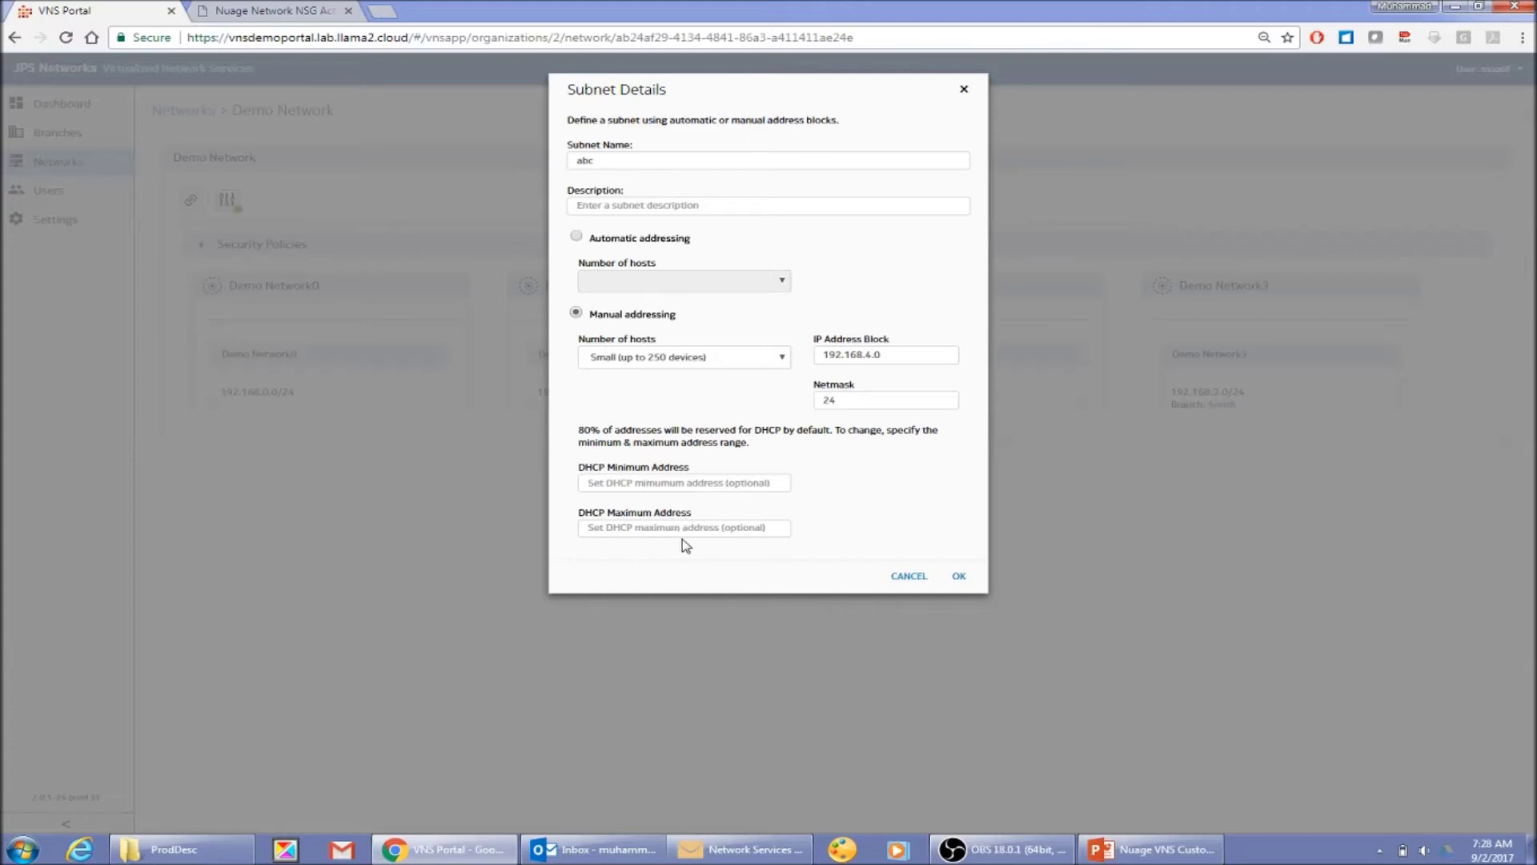
pyautogui.click(959, 577)
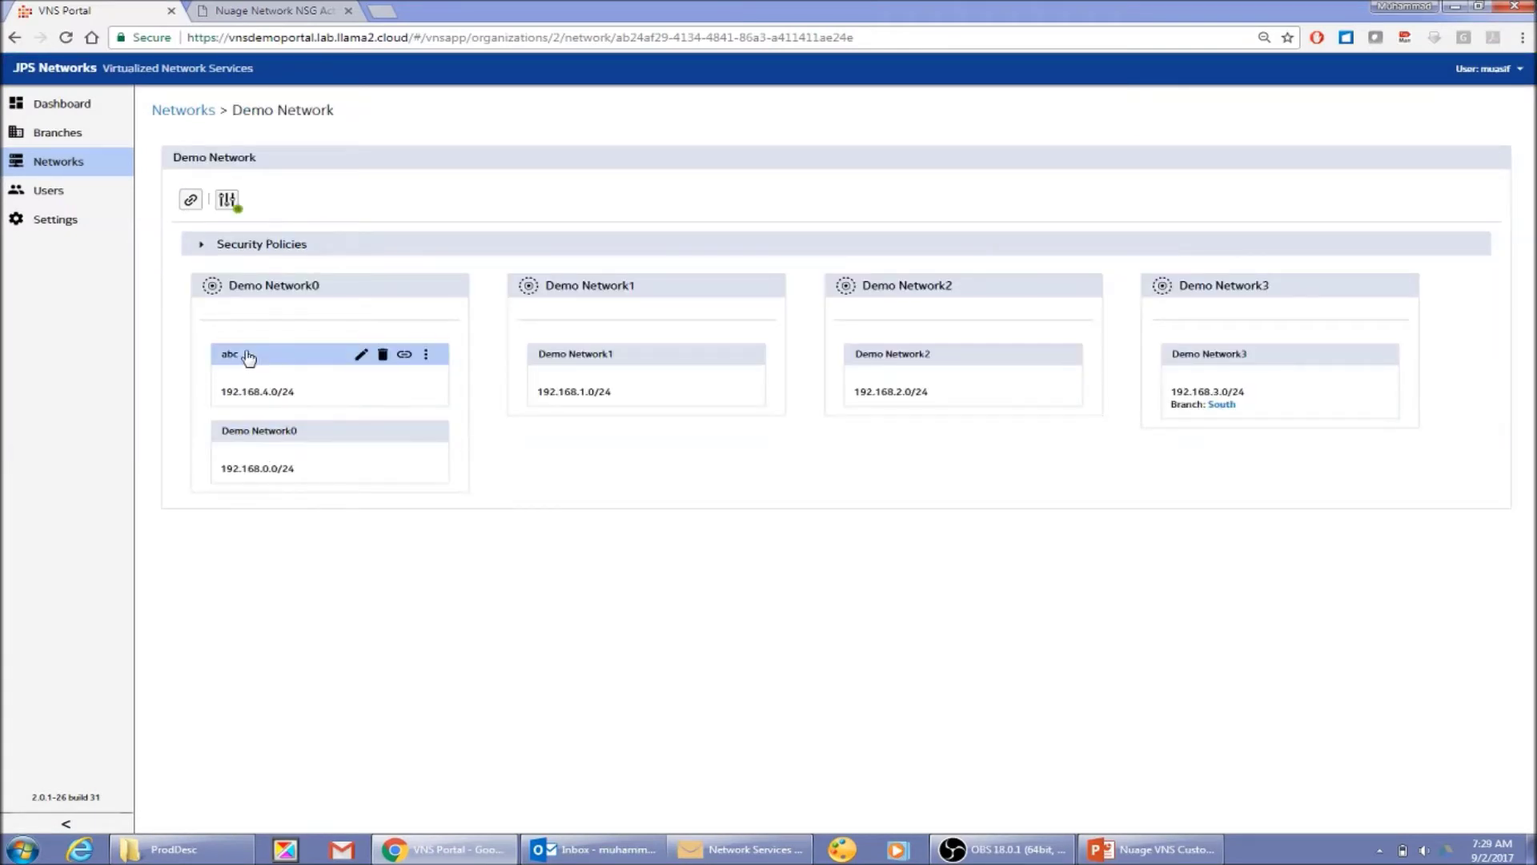
pyautogui.click(384, 357)
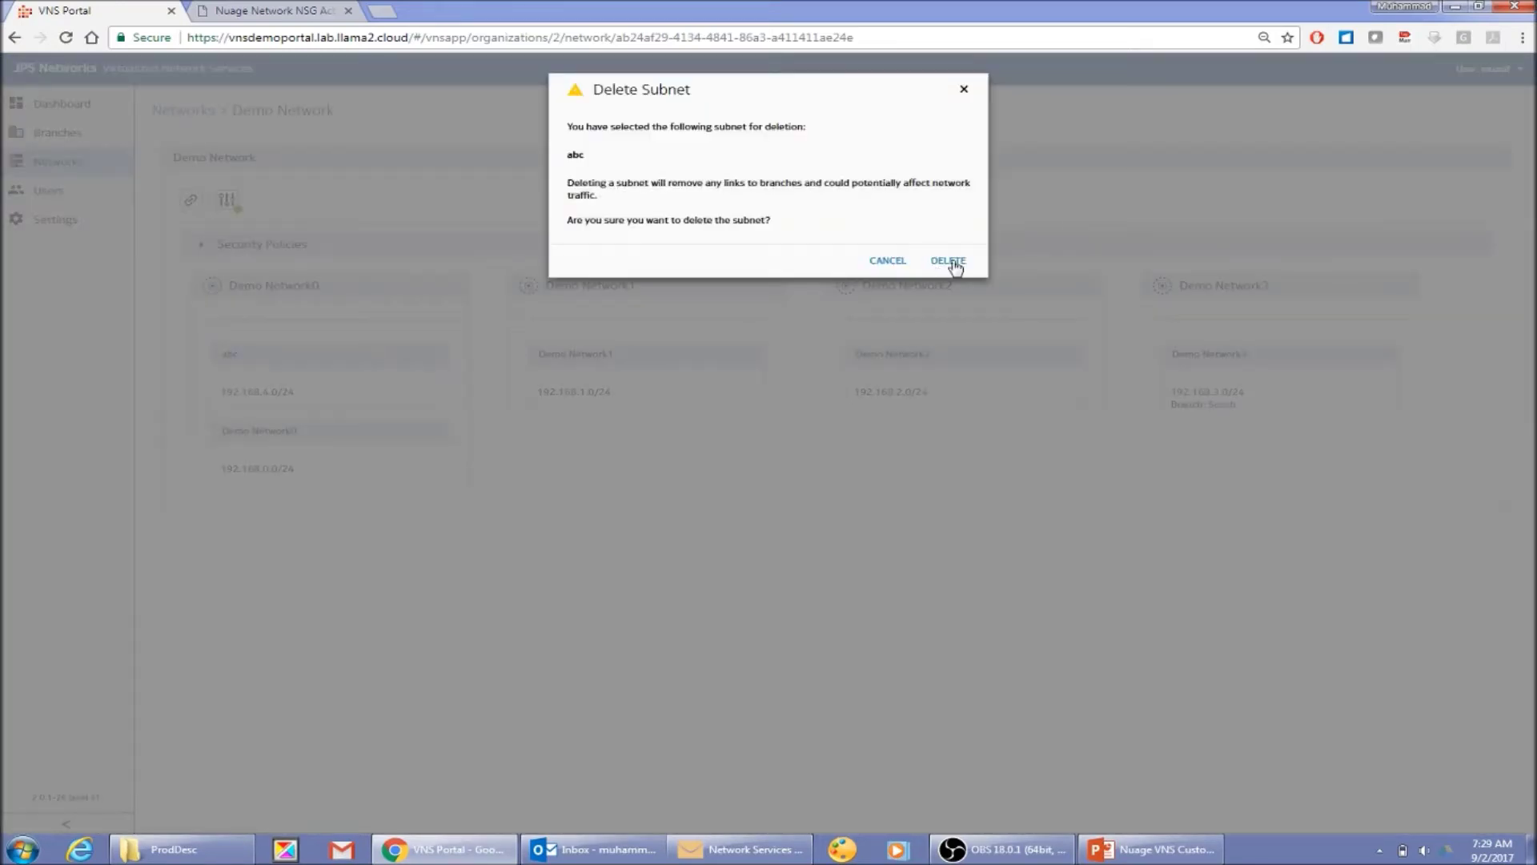
pyautogui.press('Return')
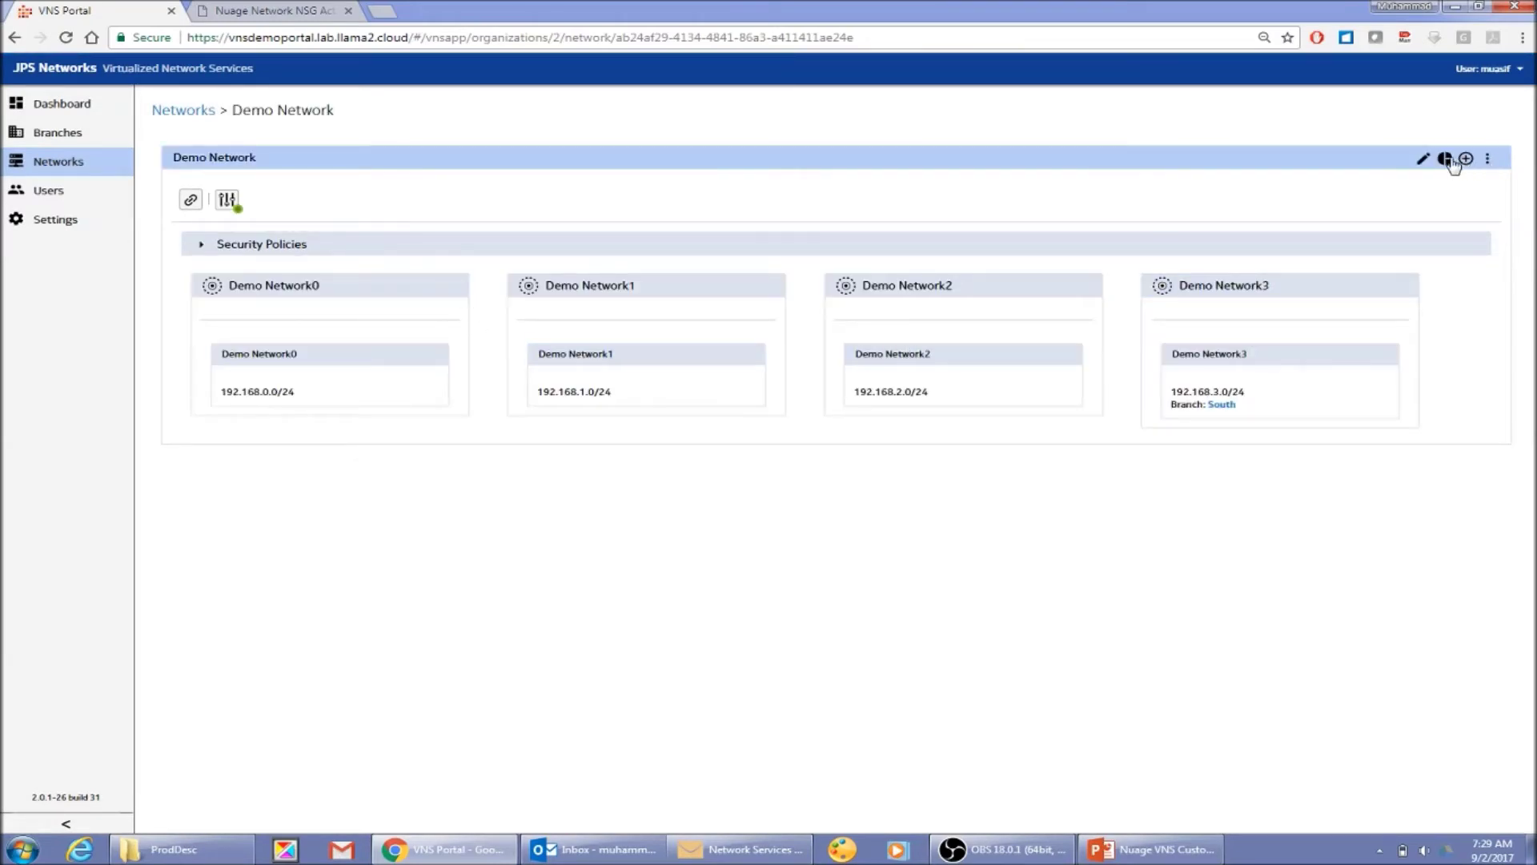
# Step: Set Demo Network's Encryption Mode to Enabled and save it
pyautogui.click(1486, 159)
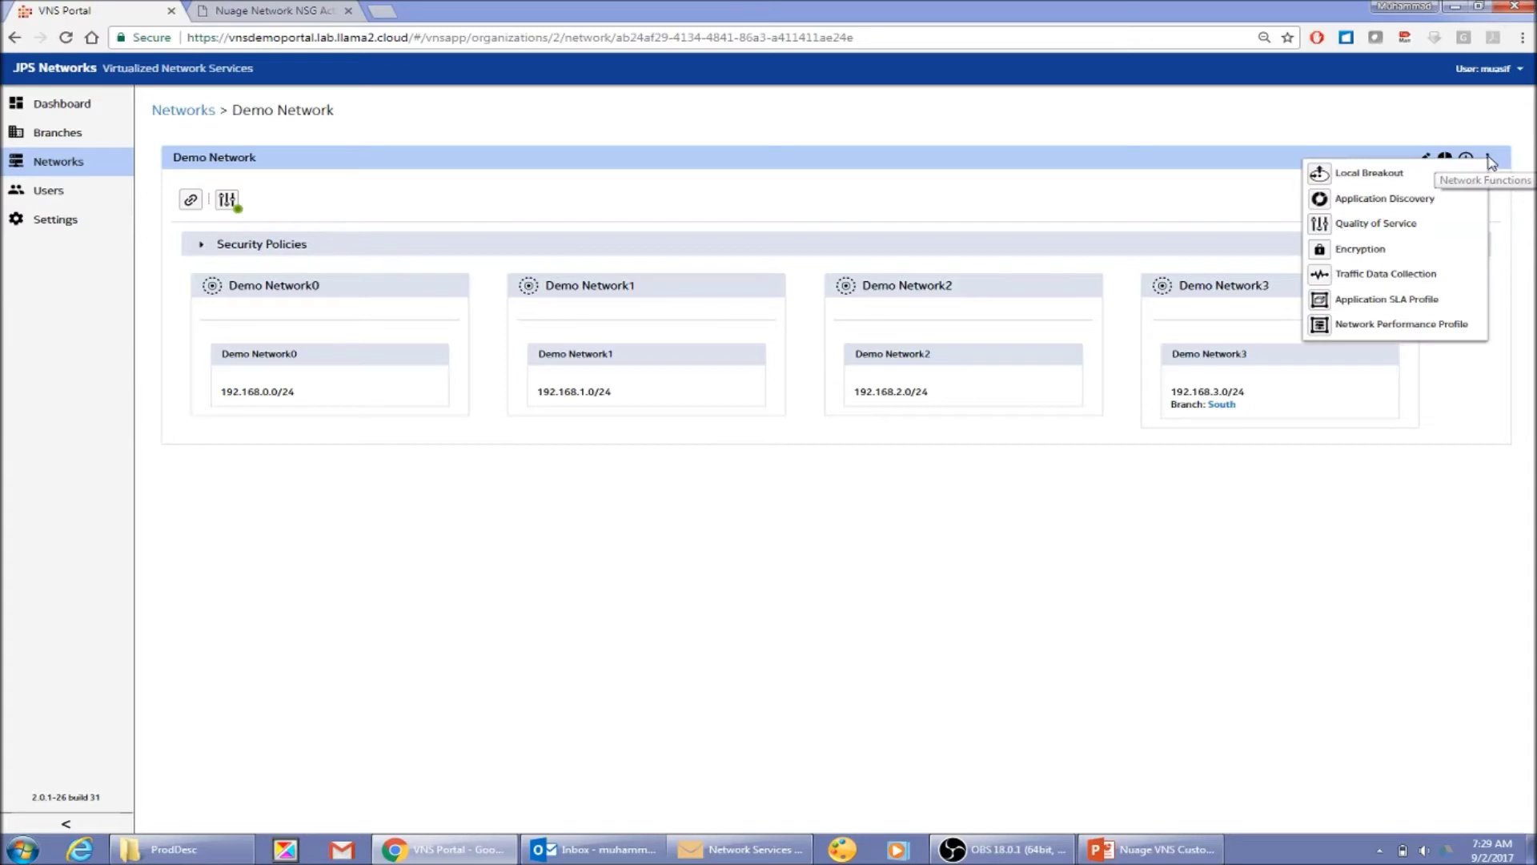
pyautogui.click(1372, 254)
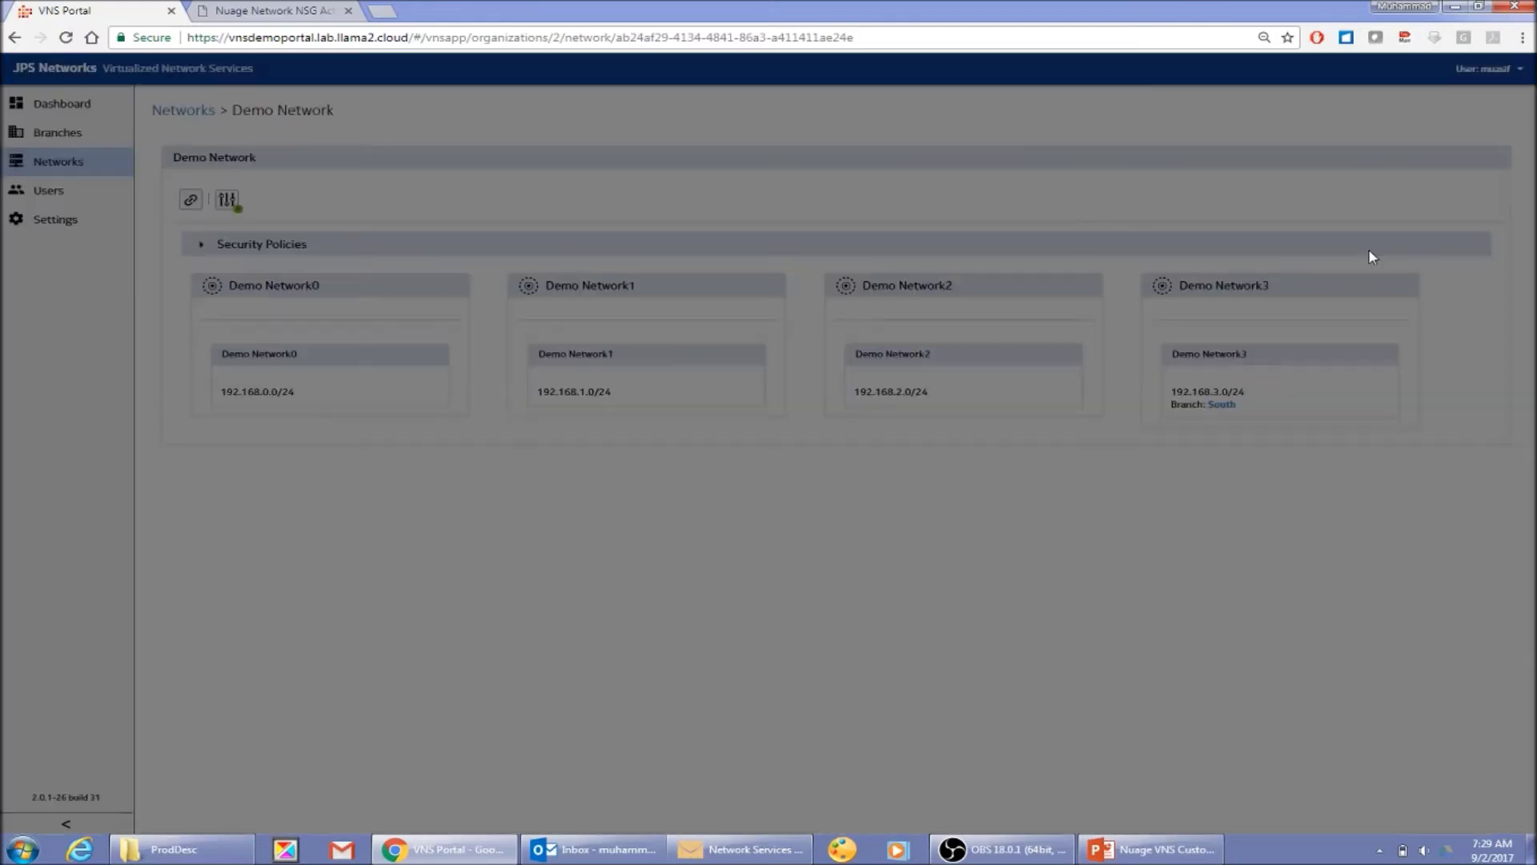
pyautogui.click(660, 181)
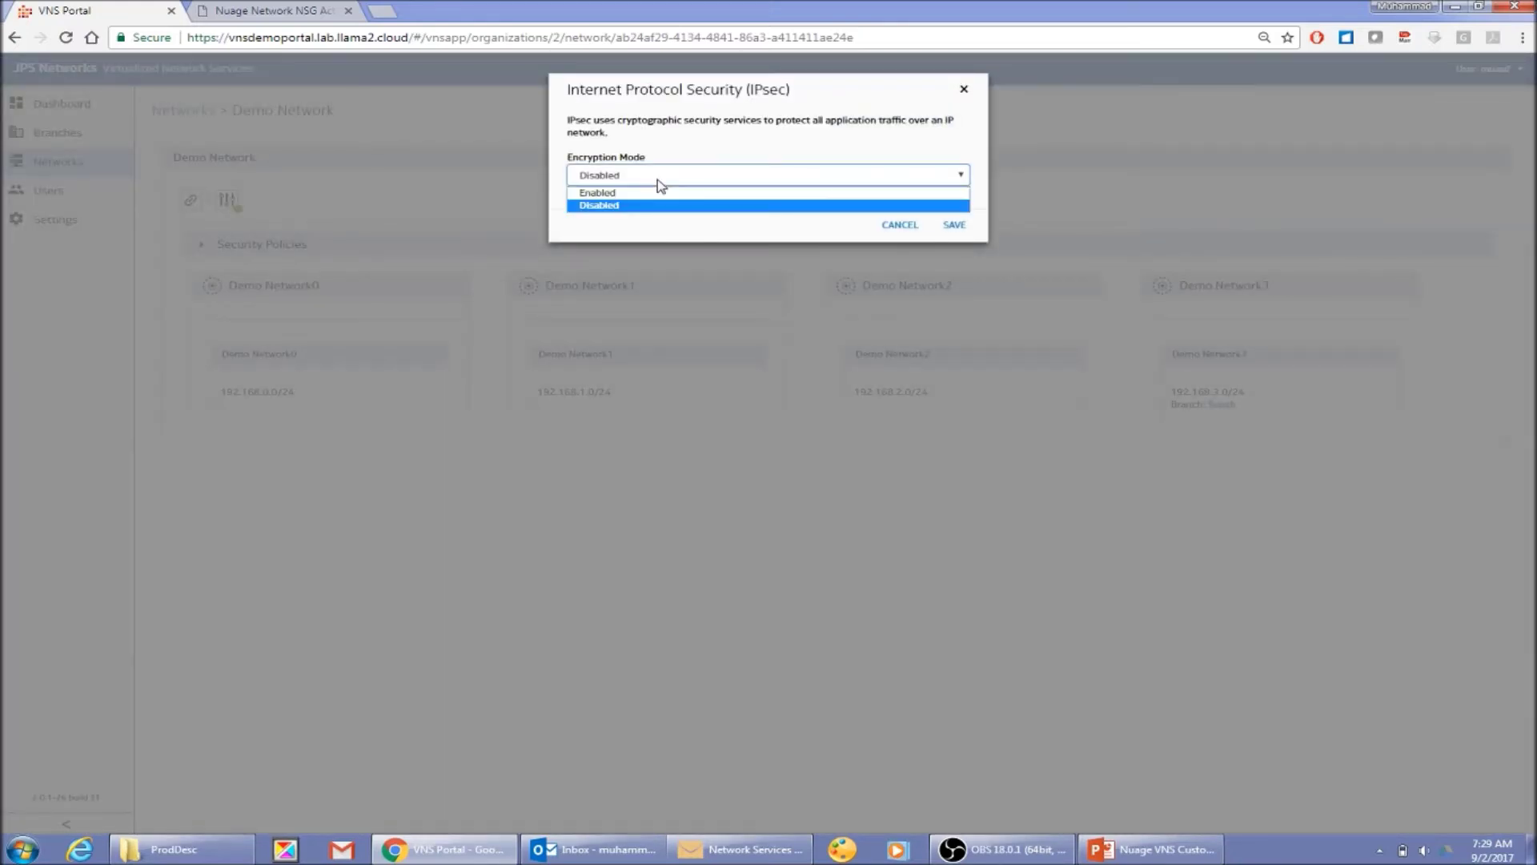
pyautogui.click(652, 193)
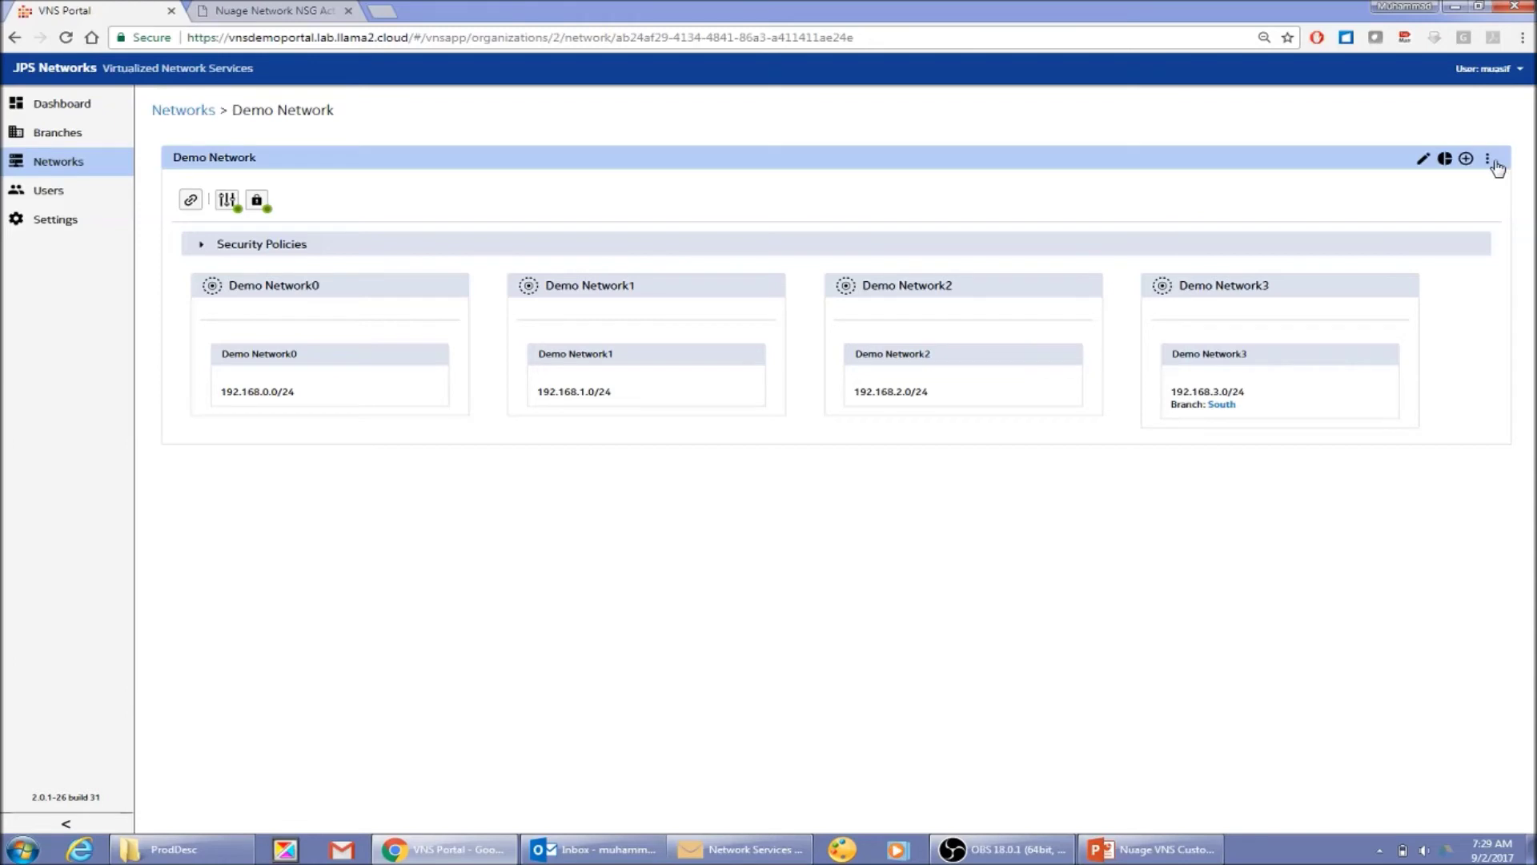
pyautogui.click(1489, 162)
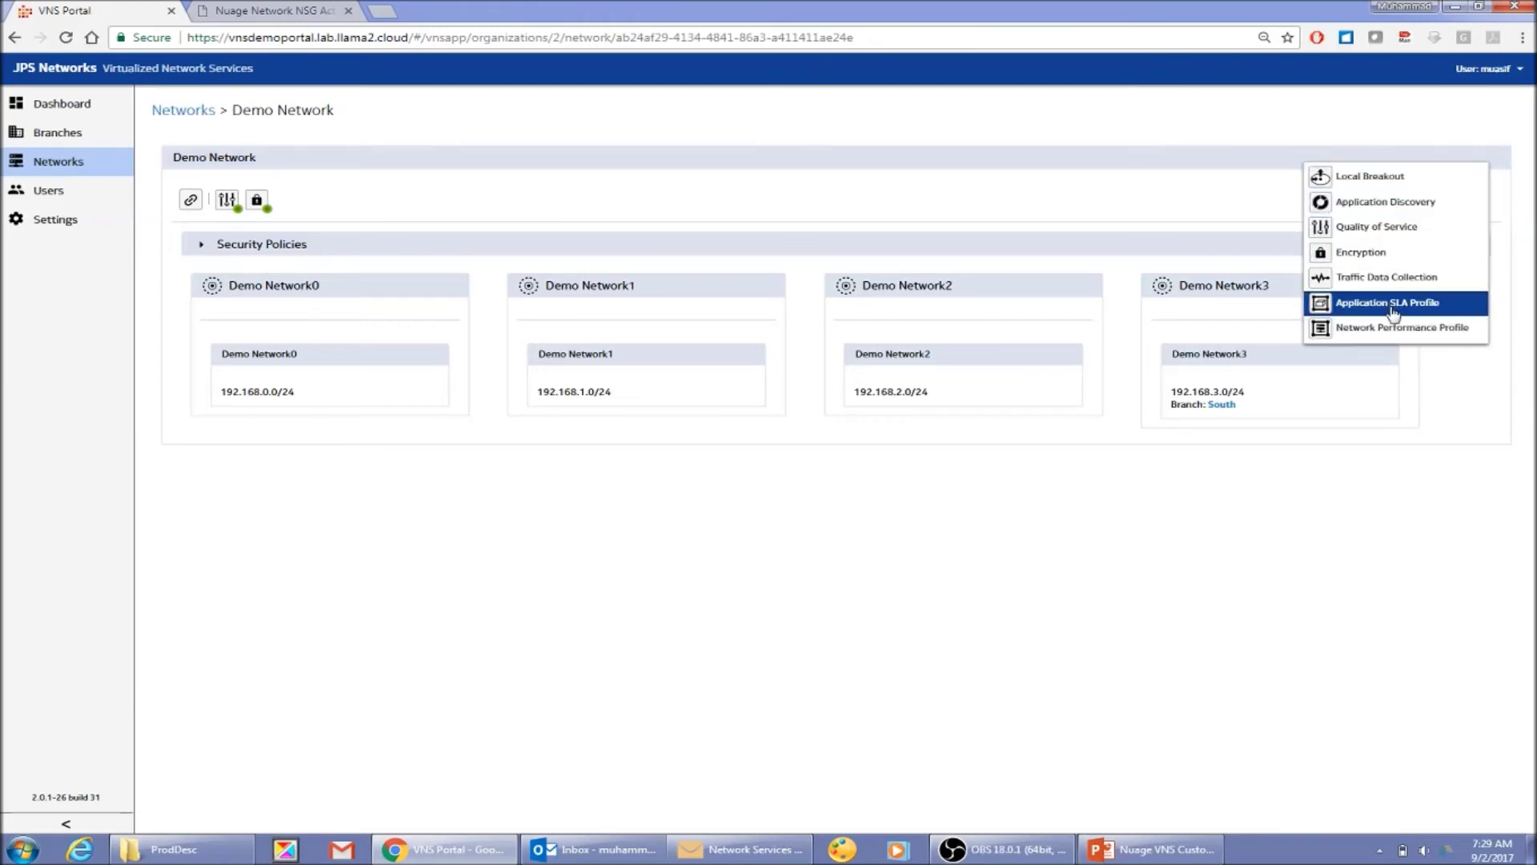